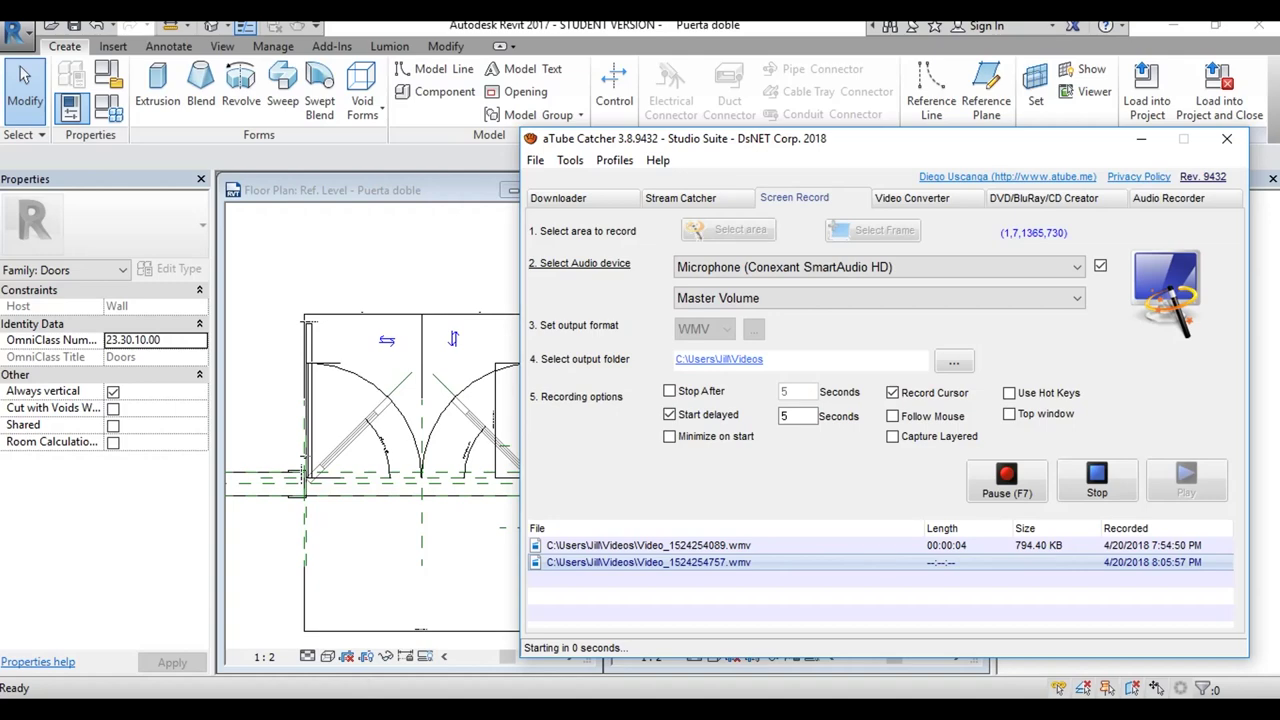
# Step: Start the aTube Catcher screen recording, revealing Revit's 'Puerta doble' door plans
pyautogui.click(1141, 139)
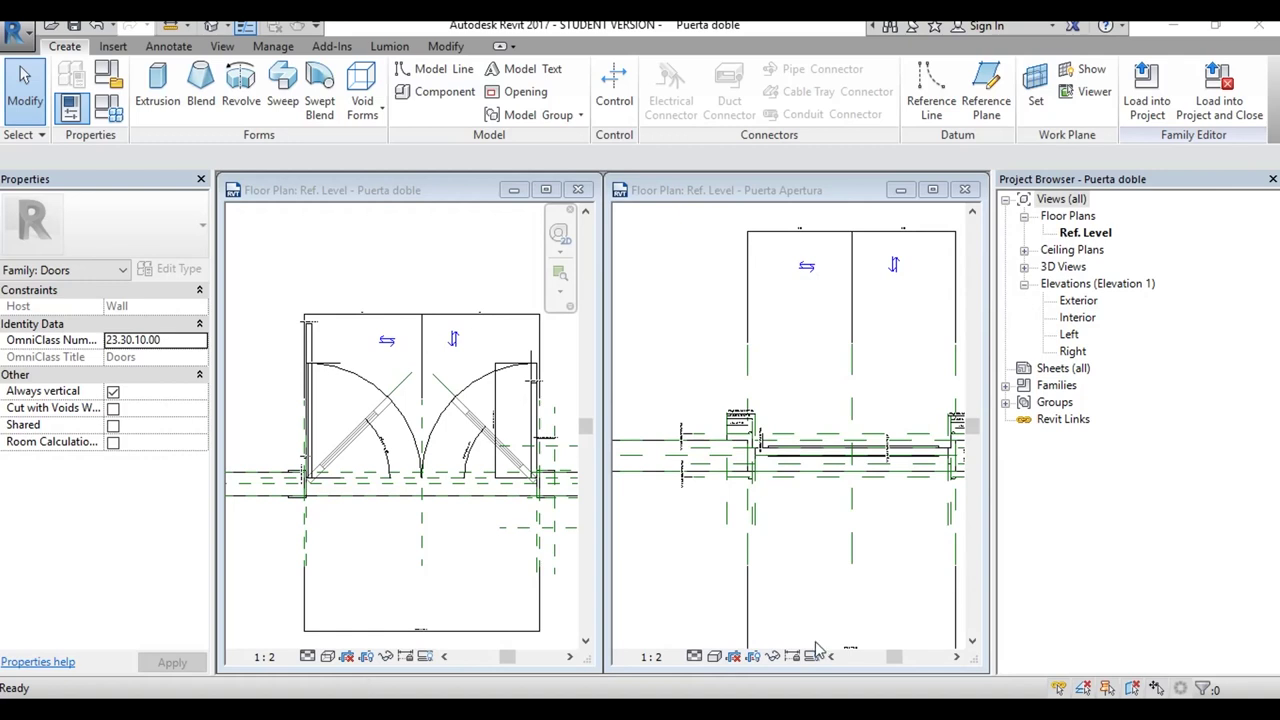
pyautogui.hotkey('alt', 'Tab')
pyautogui.moveTo(660, 65); pyautogui.dragTo(616, 82)
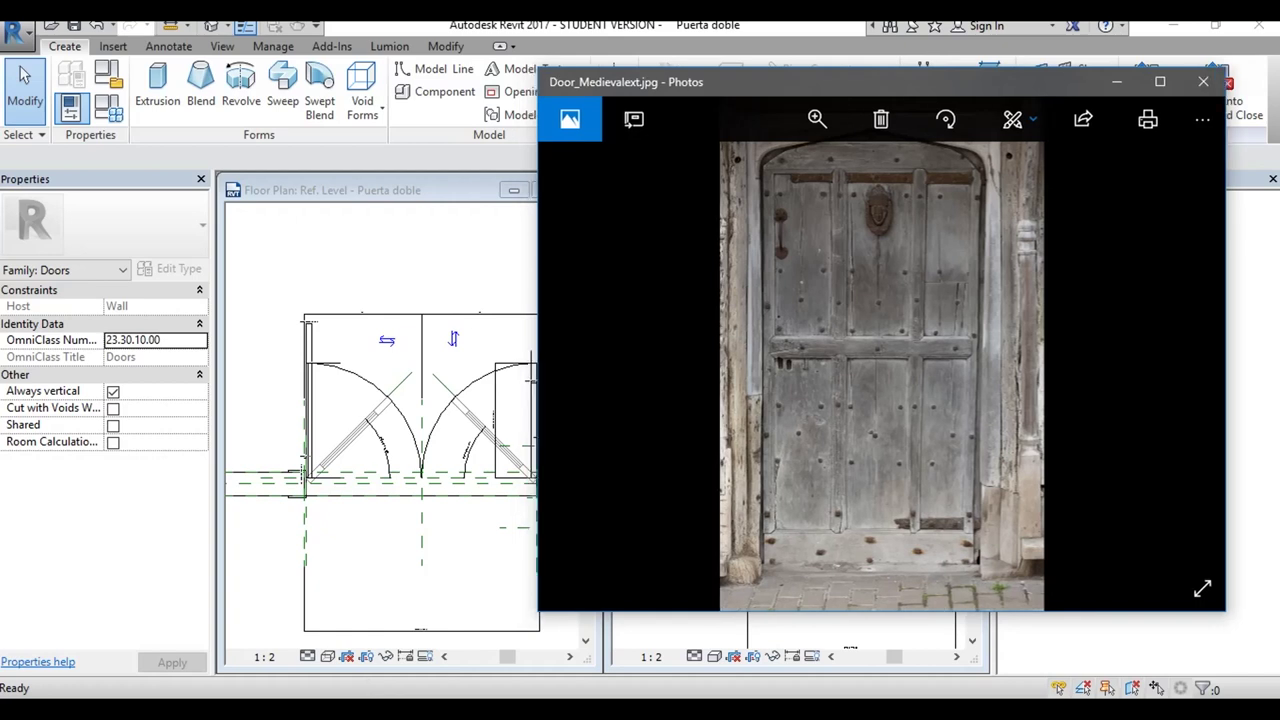
pyautogui.click(817, 119)
pyautogui.moveTo(737, 165)
pyautogui.mouseDown()
pyautogui.moveTo(766, 164)
pyautogui.moveTo(737, 164)
pyautogui.mouseUp()
pyautogui.click(817, 119)
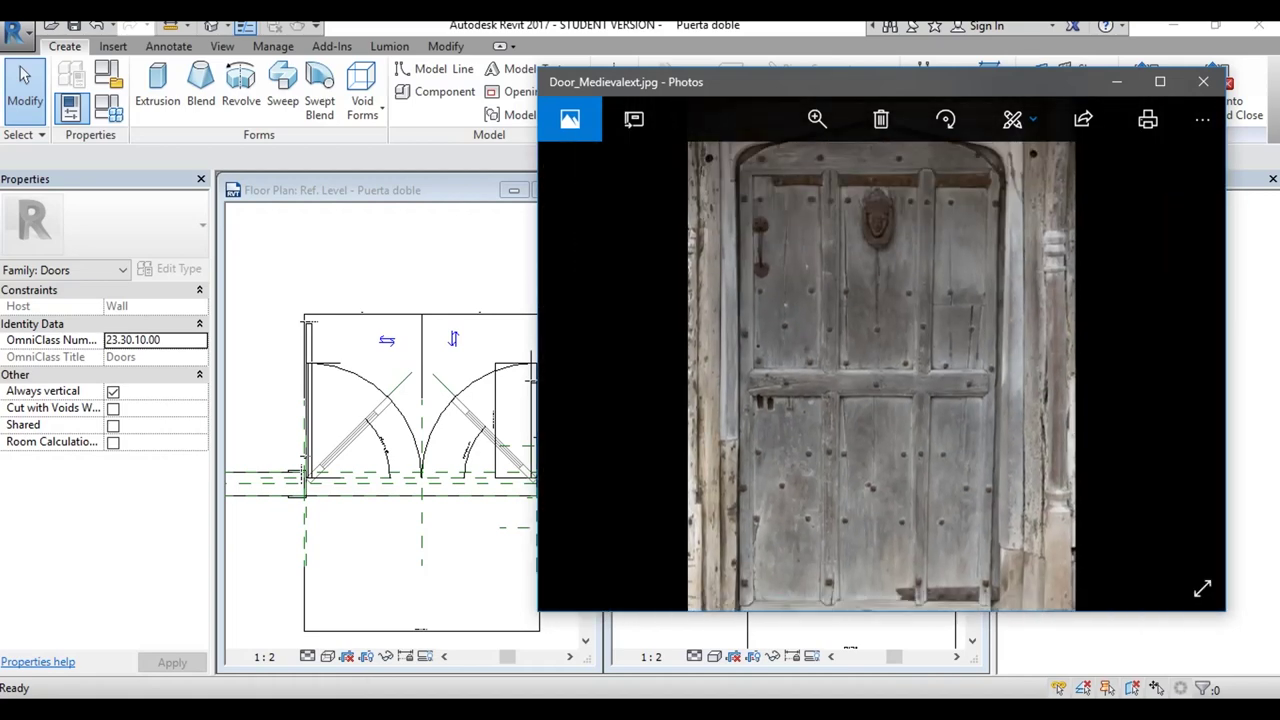
pyautogui.moveTo(700, 82); pyautogui.dragTo(727, 82)
pyautogui.click(844, 119)
pyautogui.moveTo(768, 165); pyautogui.dragTo(762, 165)
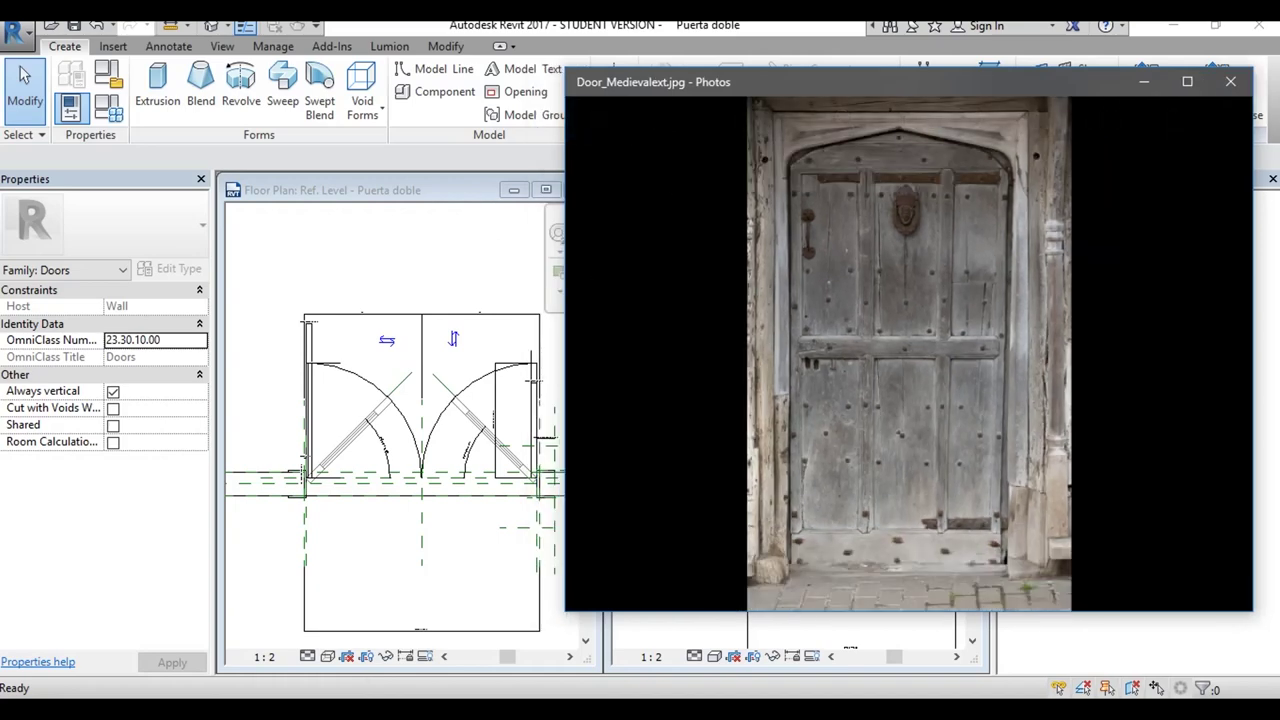
pyautogui.click(434, 289)
pyautogui.scroll(1, 437, 376)
# Step: Inspect the door family in the Default 3D view, then close it
pyautogui.scroll(1, 368, 413)
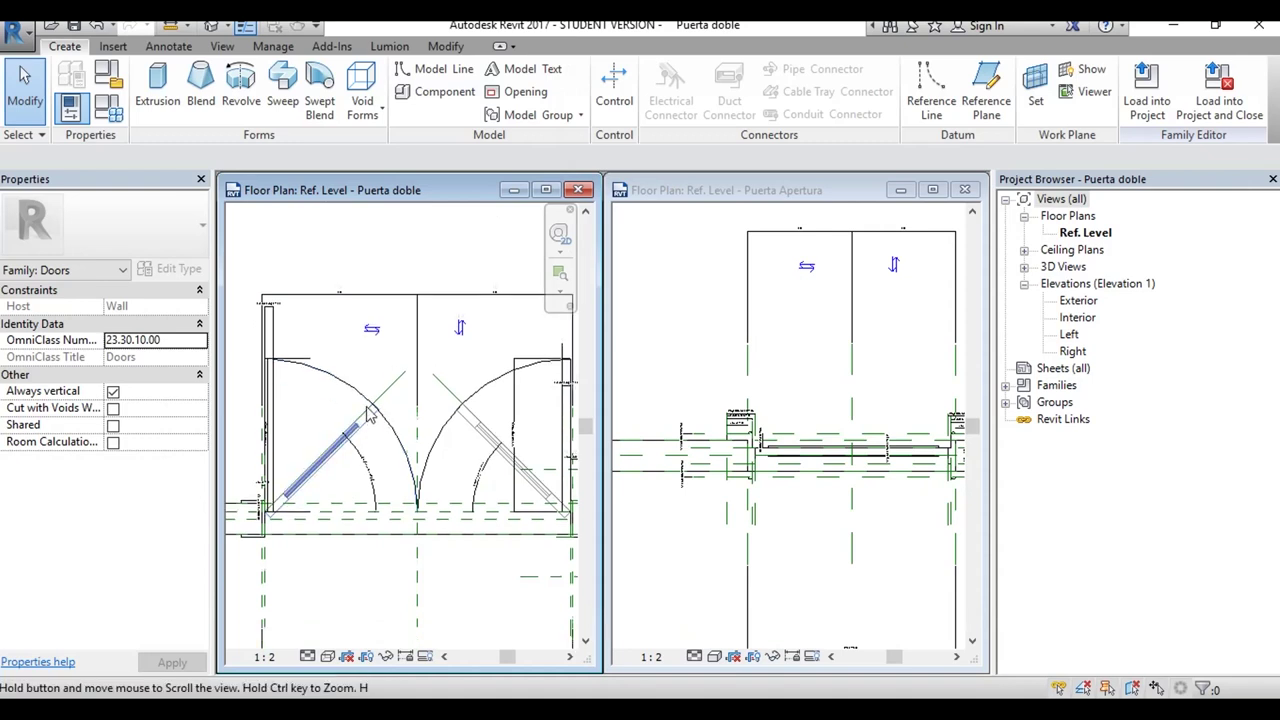
pyautogui.moveTo(368, 413); pyautogui.dragTo(368, 399, button='middle')
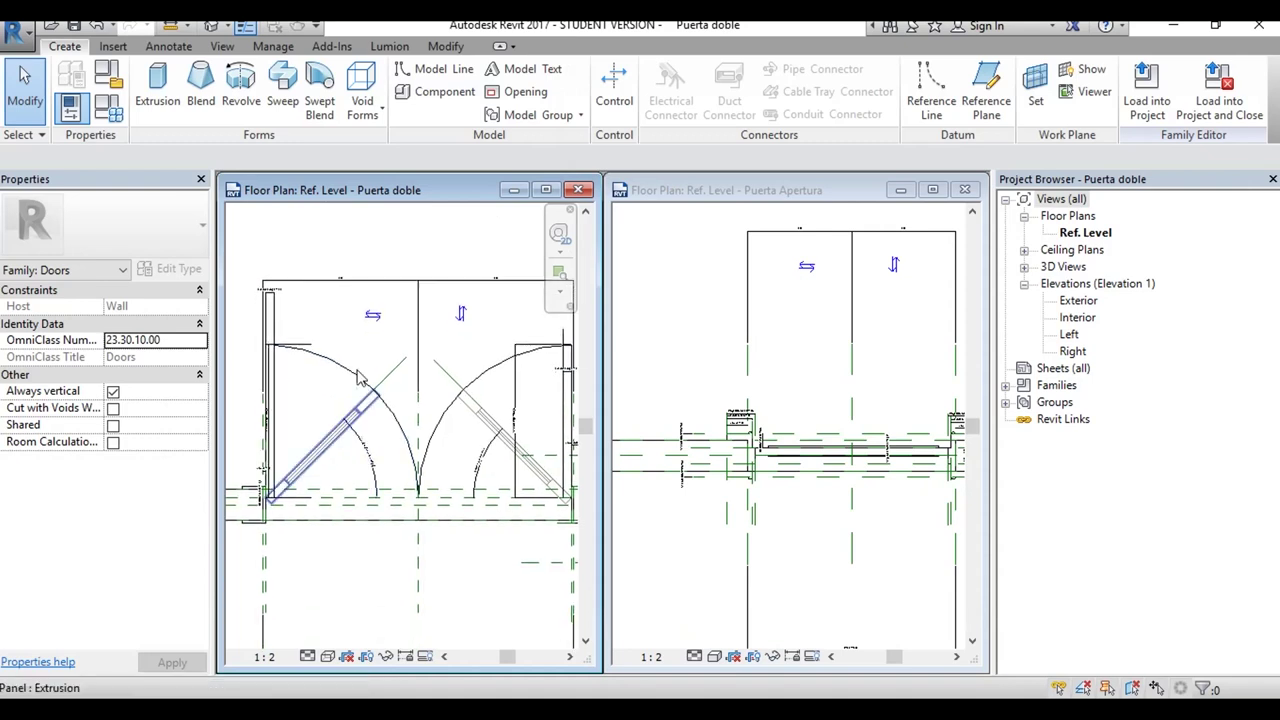
pyautogui.click(211, 26)
pyautogui.keyDown('shift'); pyautogui.moveTo(560, 420); pyautogui.dragTo(620, 420, button='middle'); pyautogui.keyUp('shift')
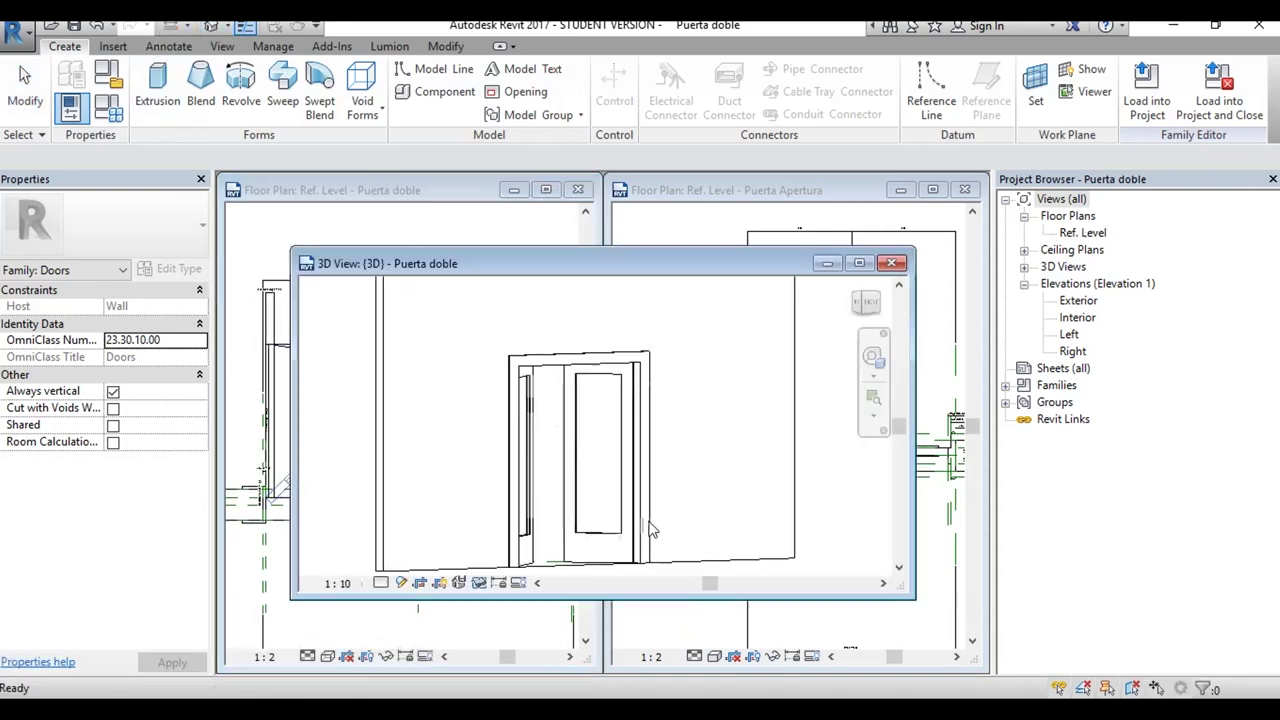
pyautogui.click(891, 263)
# Step: Pan the Puerta doble plan to show both leaves, then activate the Puerta Apertura view
pyautogui.scroll(2, 305, 360)
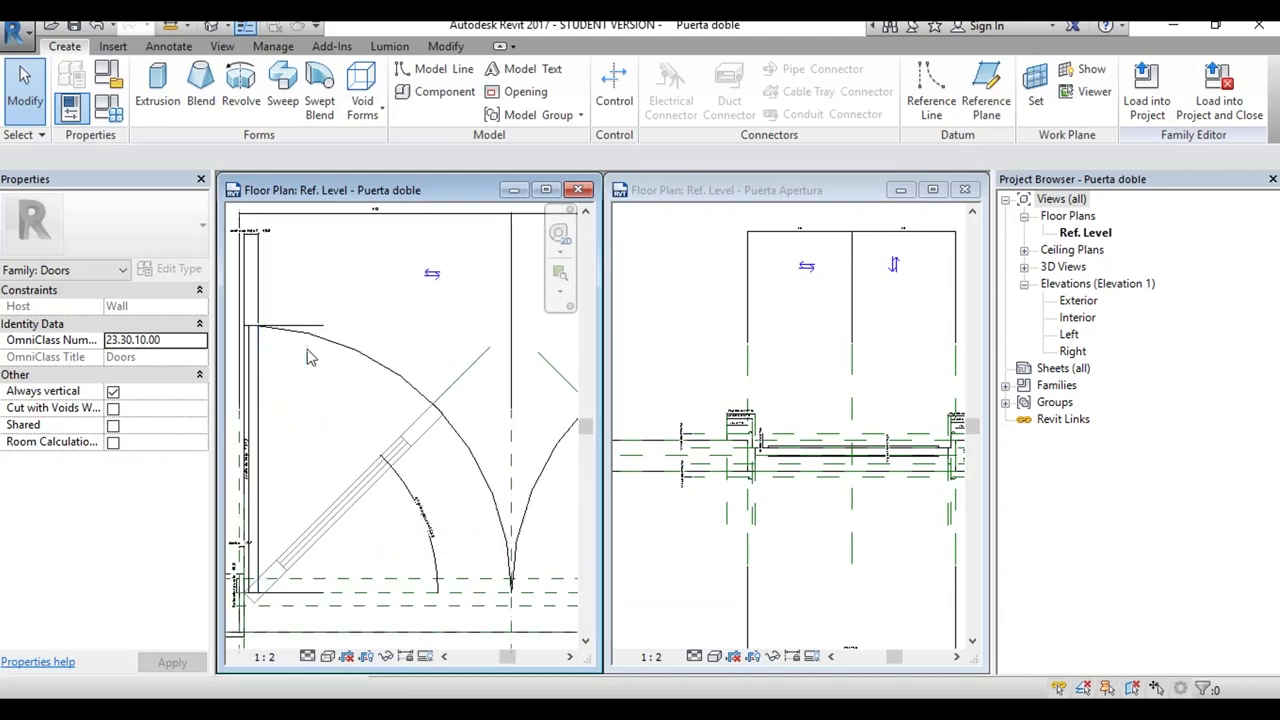
pyautogui.moveTo(308, 358); pyautogui.dragTo(320, 360, button='middle')
pyautogui.moveTo(325, 502)
pyautogui.mouseDown(button='middle')
pyautogui.moveTo(344, 489)
pyautogui.moveTo(260, 480)
pyautogui.mouseUp(button='middle')
pyautogui.scroll(-2, 403, 500)
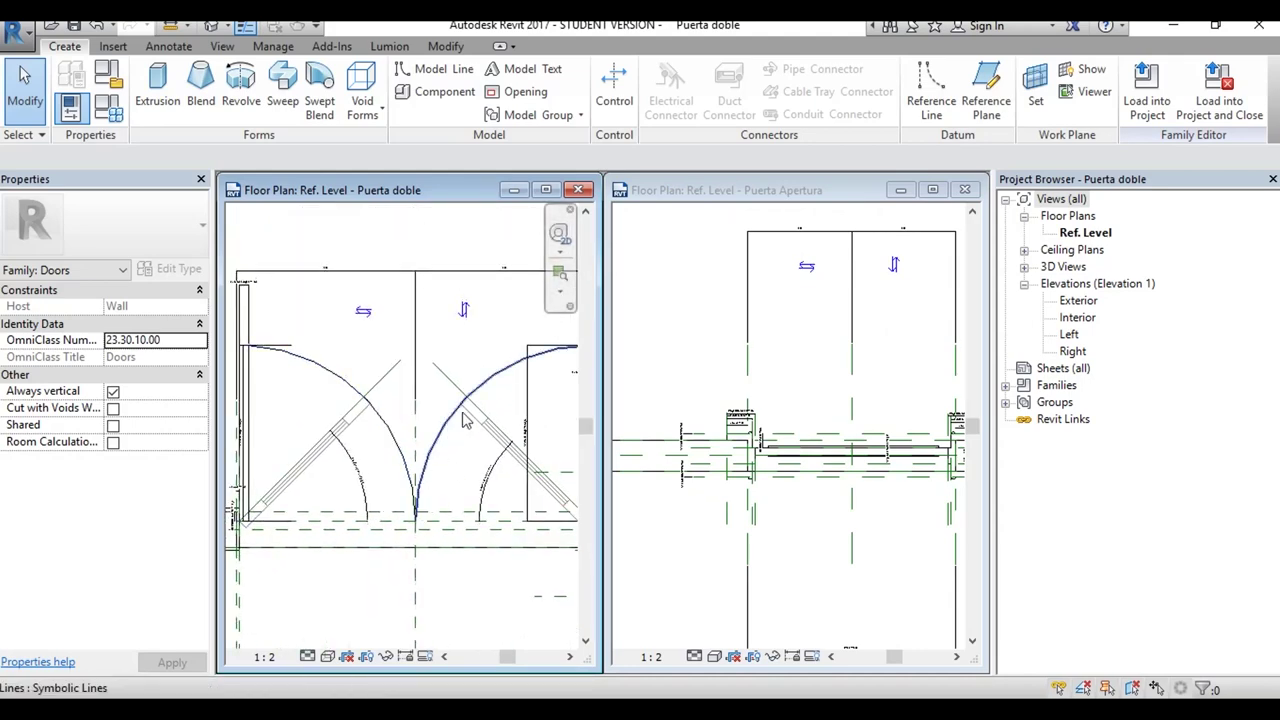
pyautogui.moveTo(420, 440); pyautogui.dragTo(438, 415, button='middle')
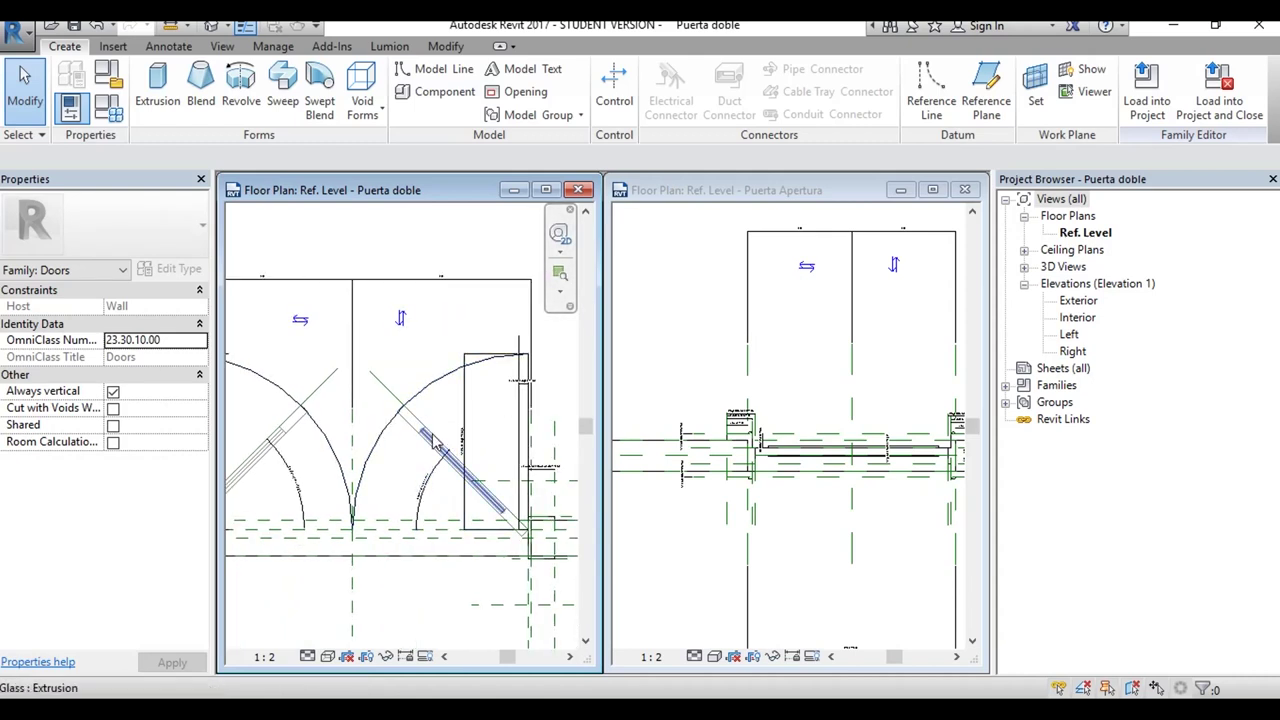
pyautogui.scroll(-1, 406, 440)
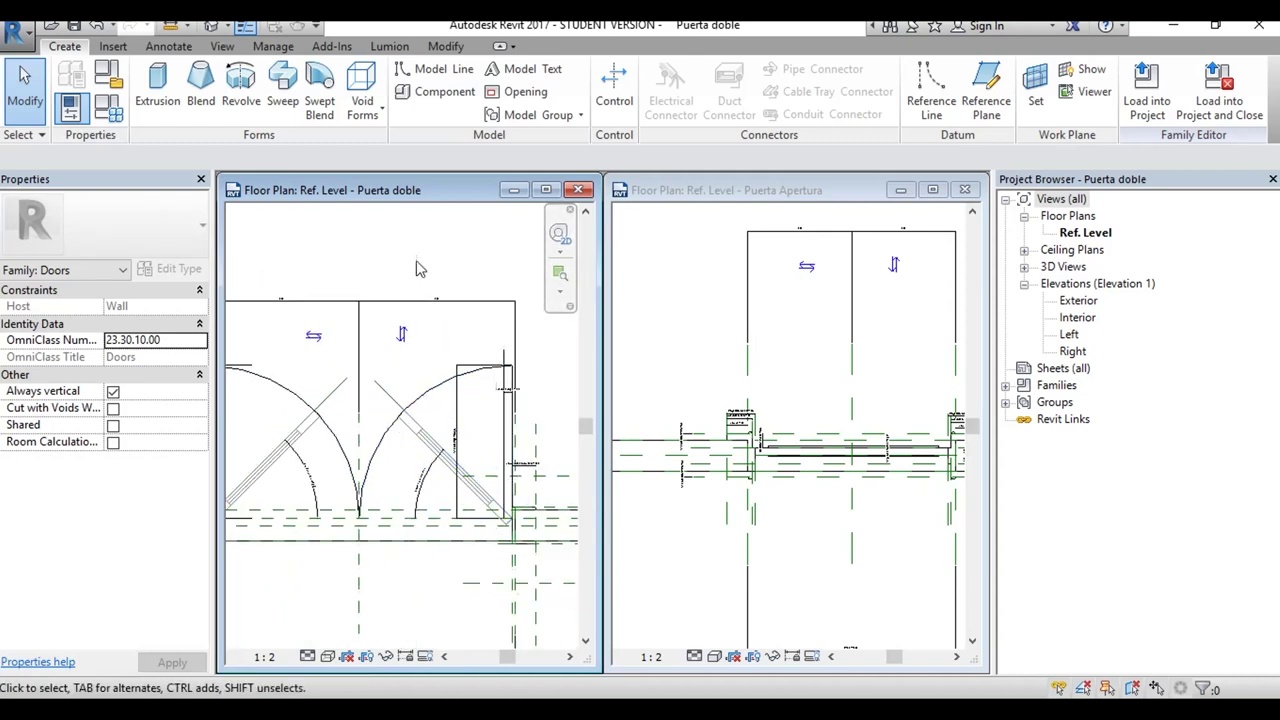
pyautogui.click(714, 200)
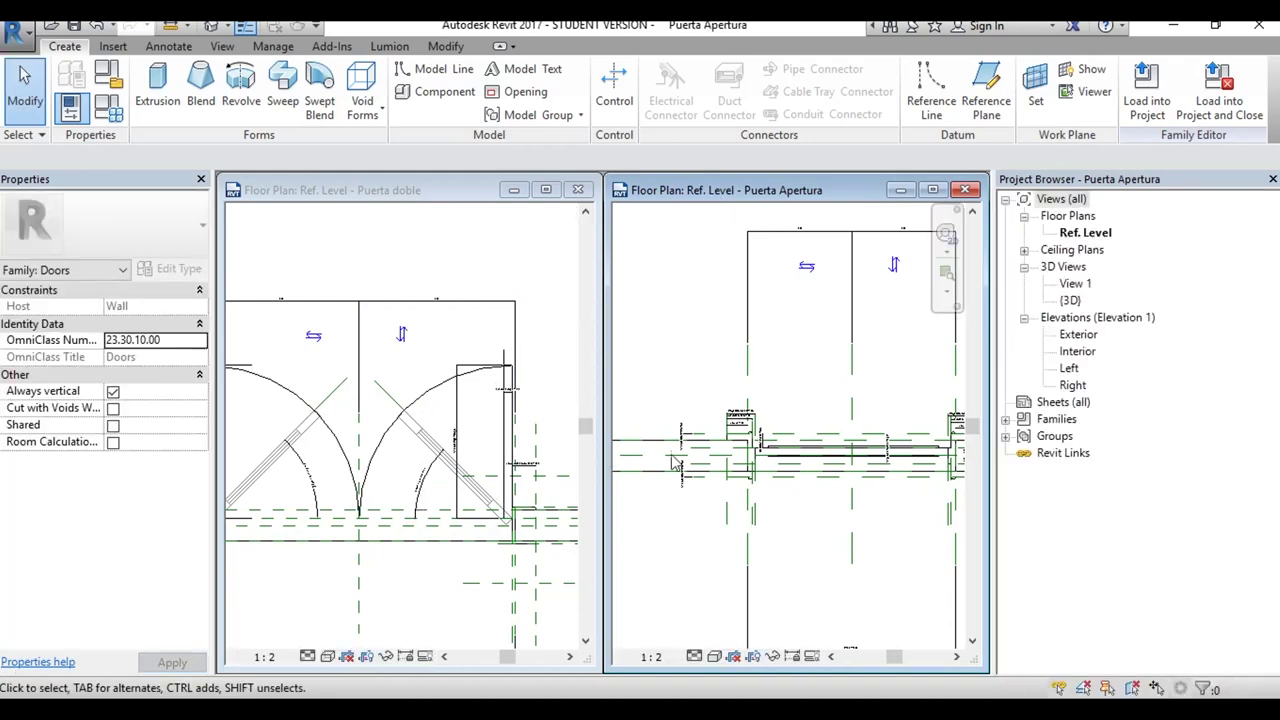
# Step: Maximize the Puerta Apertura plan and centre the door and wall
pyautogui.click(932, 189)
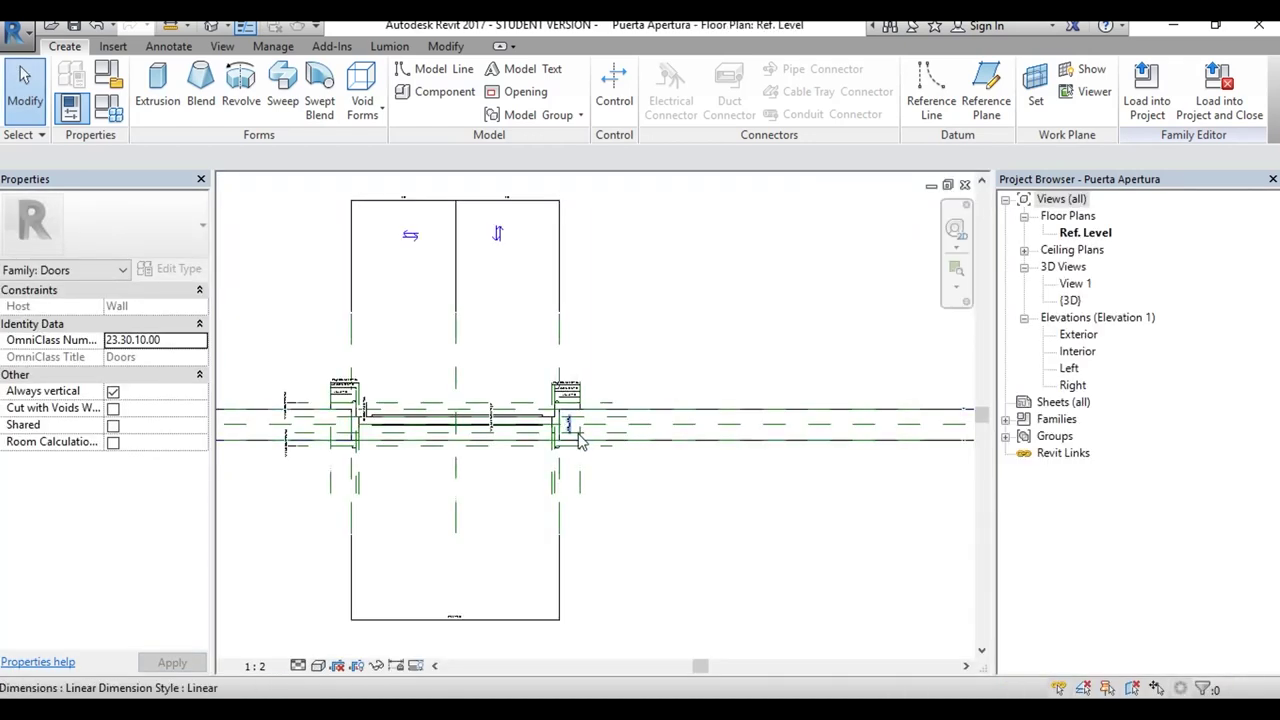
pyautogui.moveTo(580, 440); pyautogui.dragTo(686, 354, button='middle')
pyautogui.scroll(2, 686, 354)
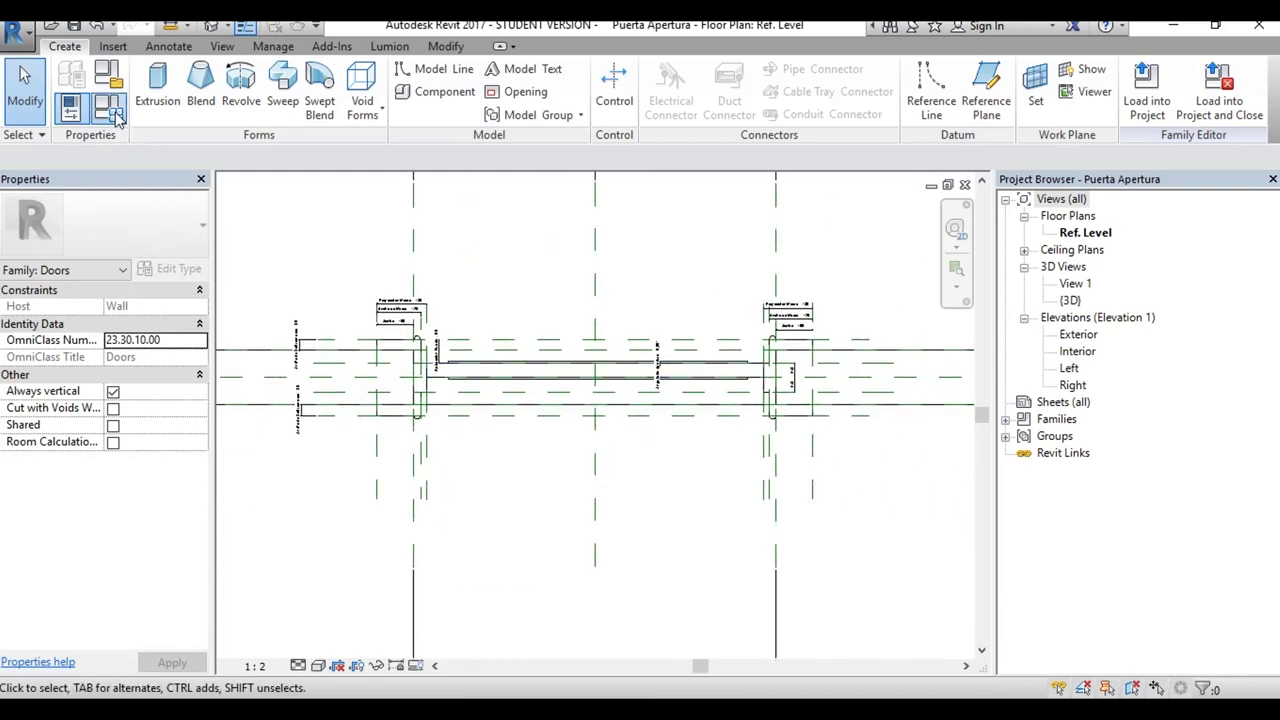
# Step: Set Angulo de Apertura to 15 in Family Types and apply it
pyautogui.click(115, 112)
pyautogui.click(521, 343)
pyautogui.write('15')
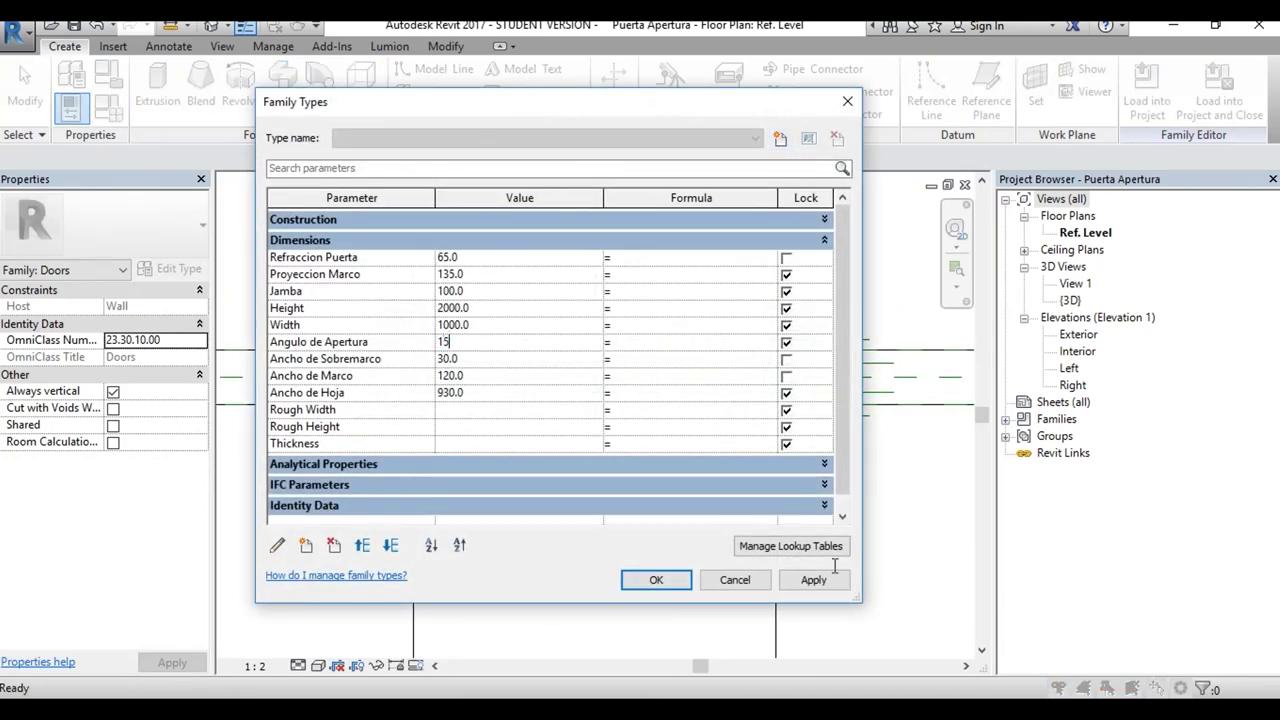
pyautogui.click(814, 580)
pyautogui.click(655, 580)
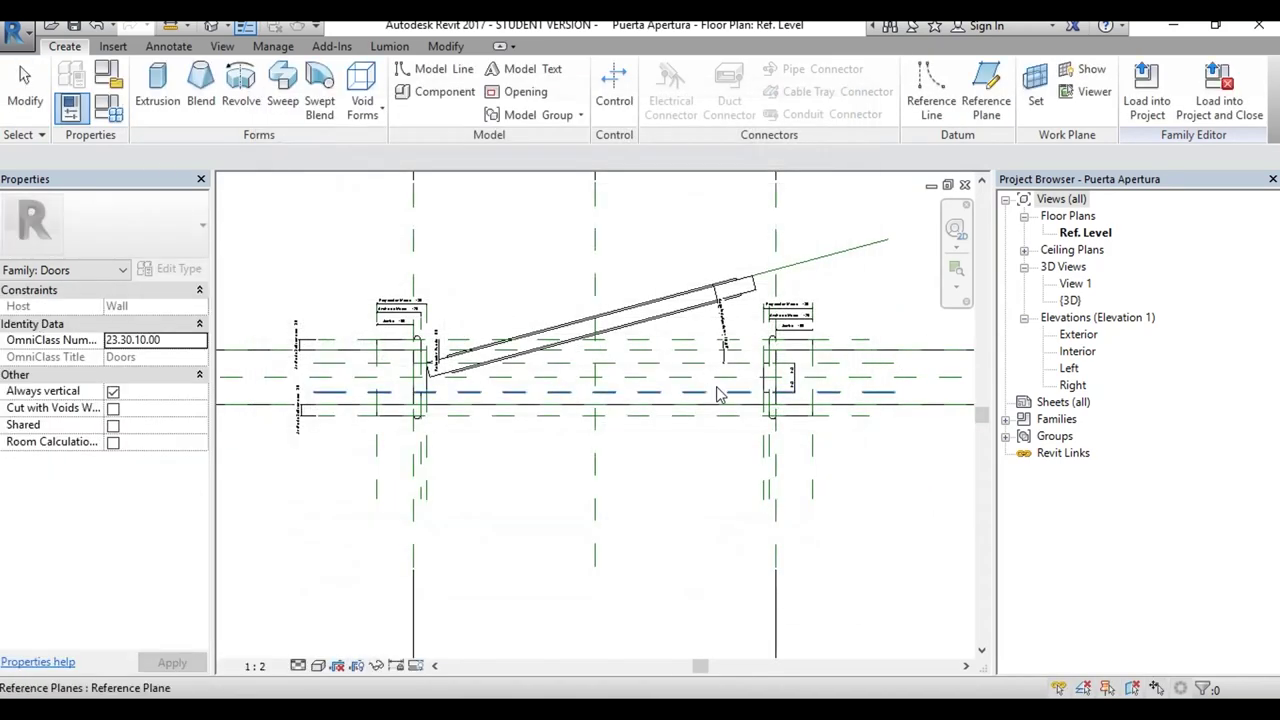
# Step: Switch to the Annotate tab and pan the plan down and to the right
pyautogui.scroll(1, 745, 315)
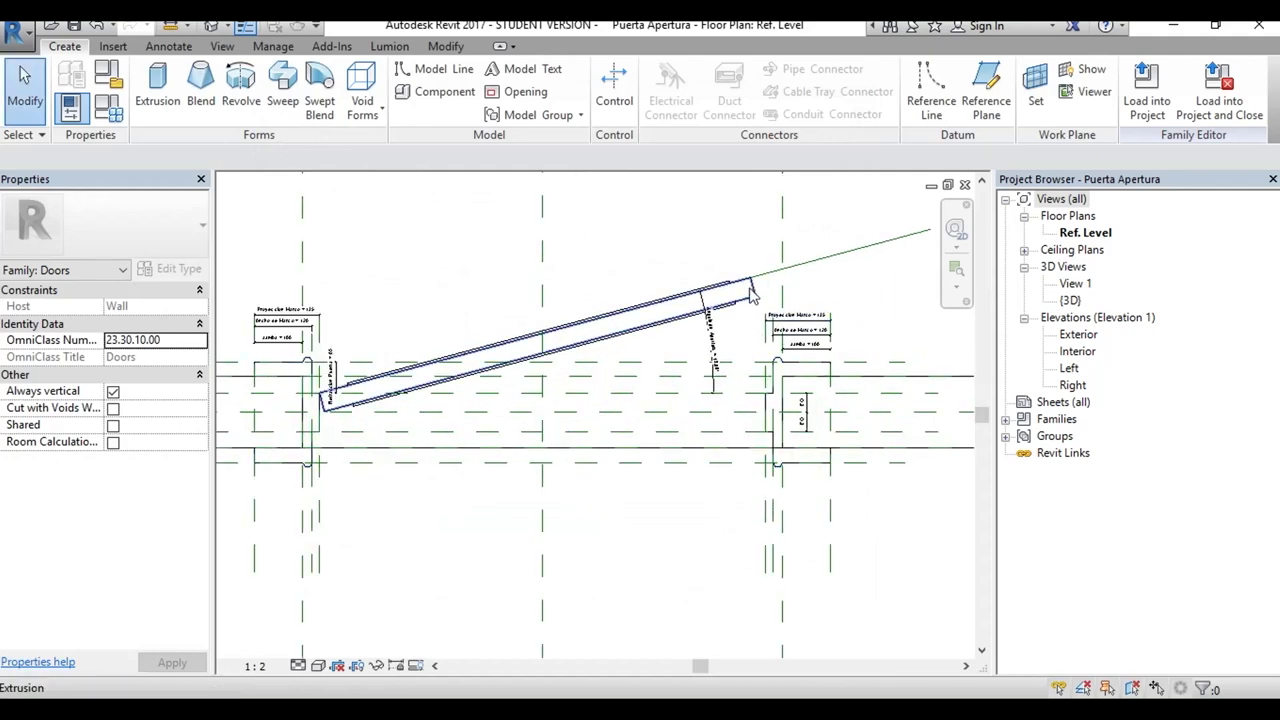
pyautogui.click(168, 46)
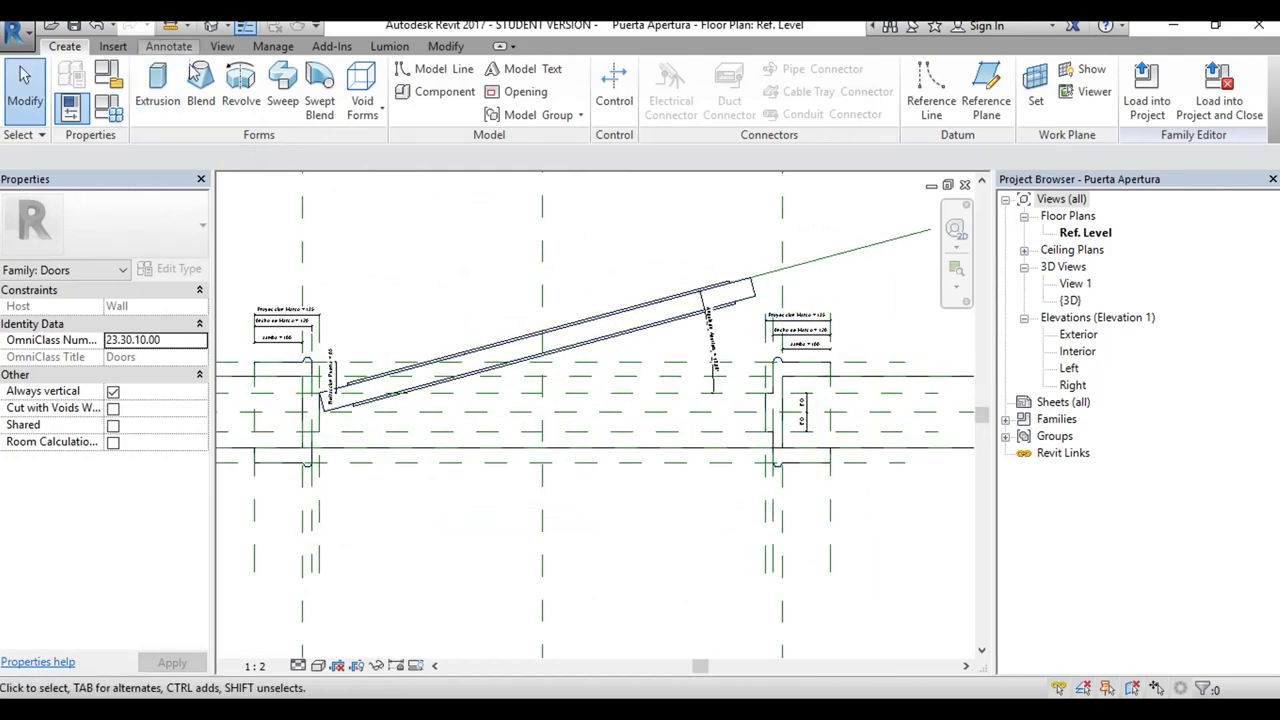
pyautogui.scroll(-1, 712, 340)
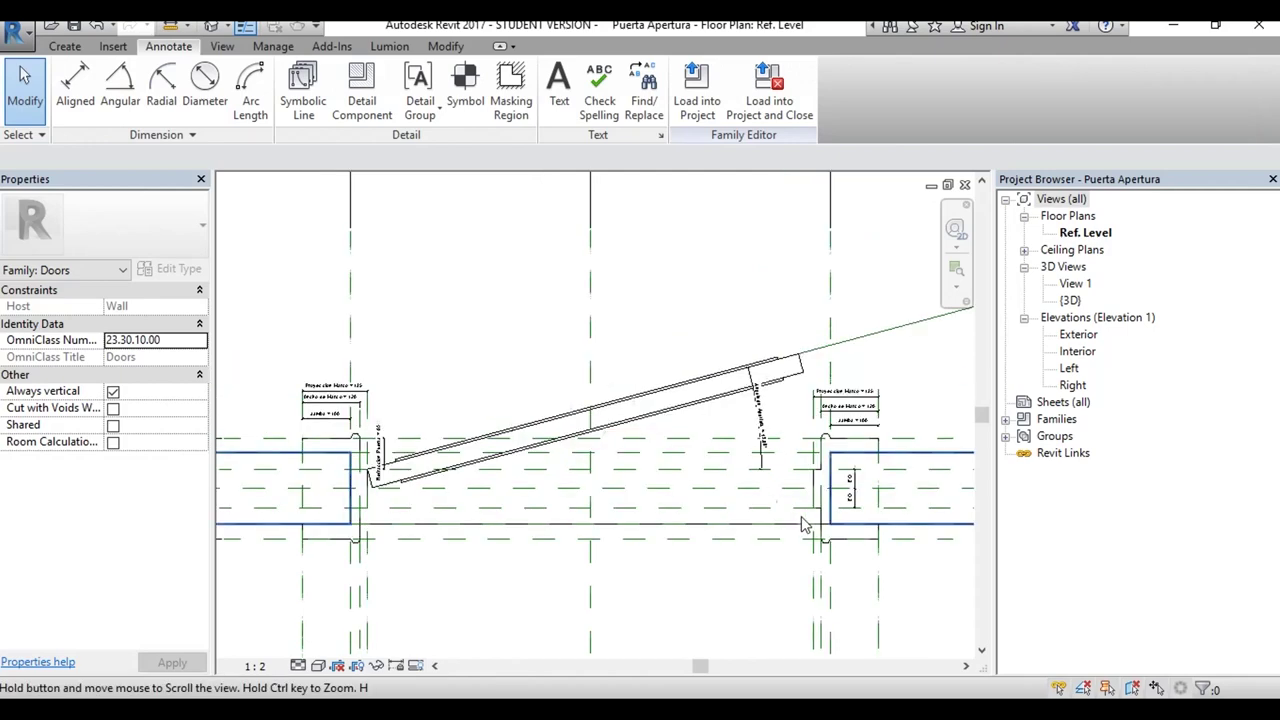
pyautogui.moveTo(712, 340); pyautogui.dragTo(730, 430, button='middle')
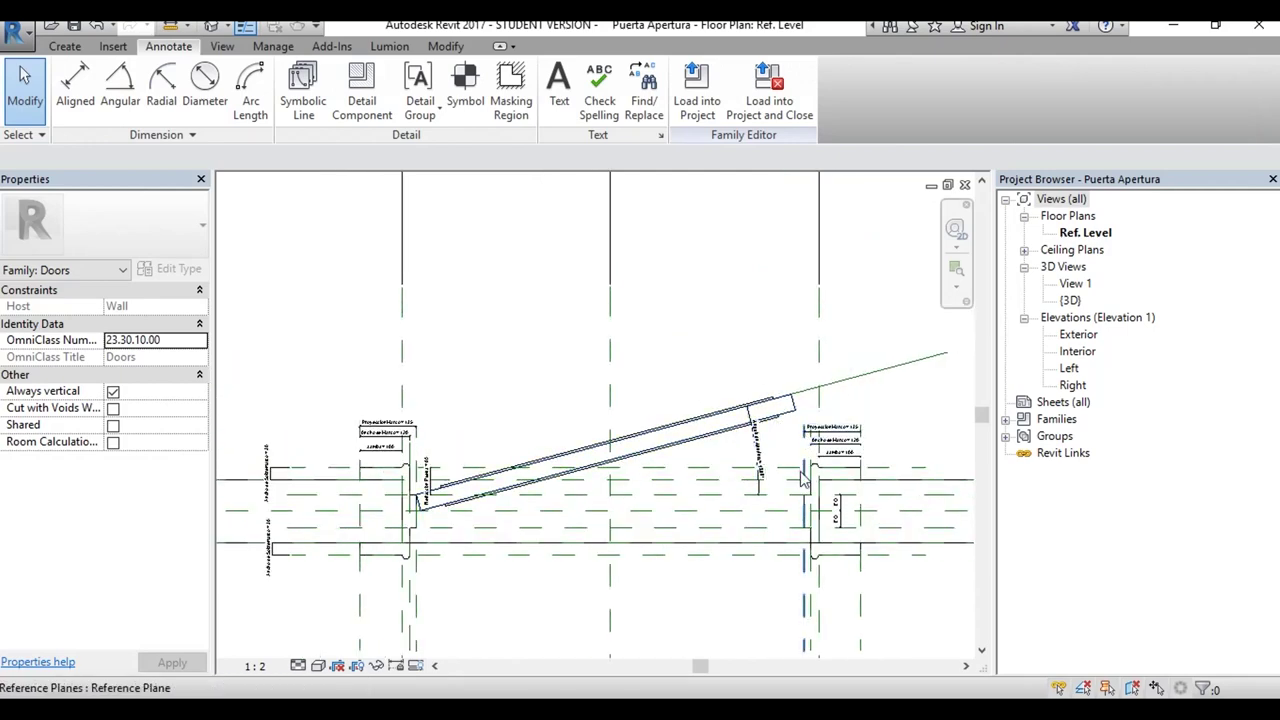
pyautogui.scroll(1, 755, 455)
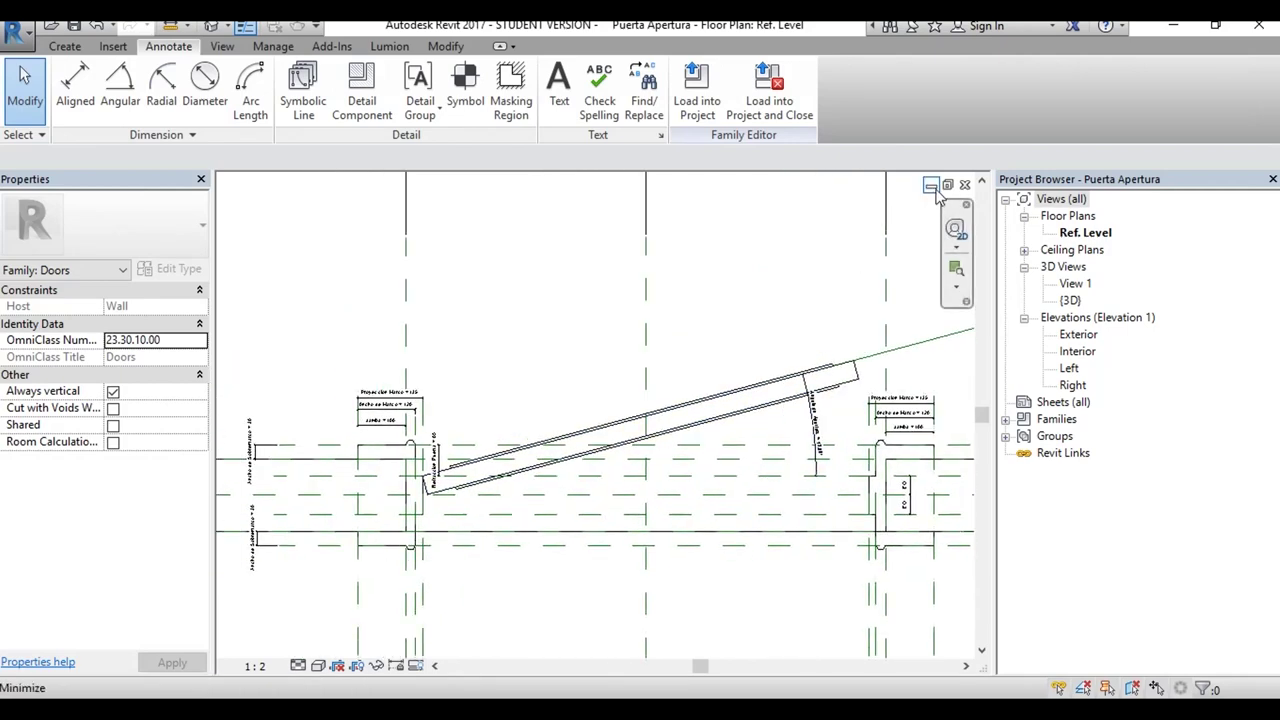
# Step: Tile the two door plans with WT, then maximize the Puerta Apertura plan
pyautogui.press('w')
pyautogui.press('t')
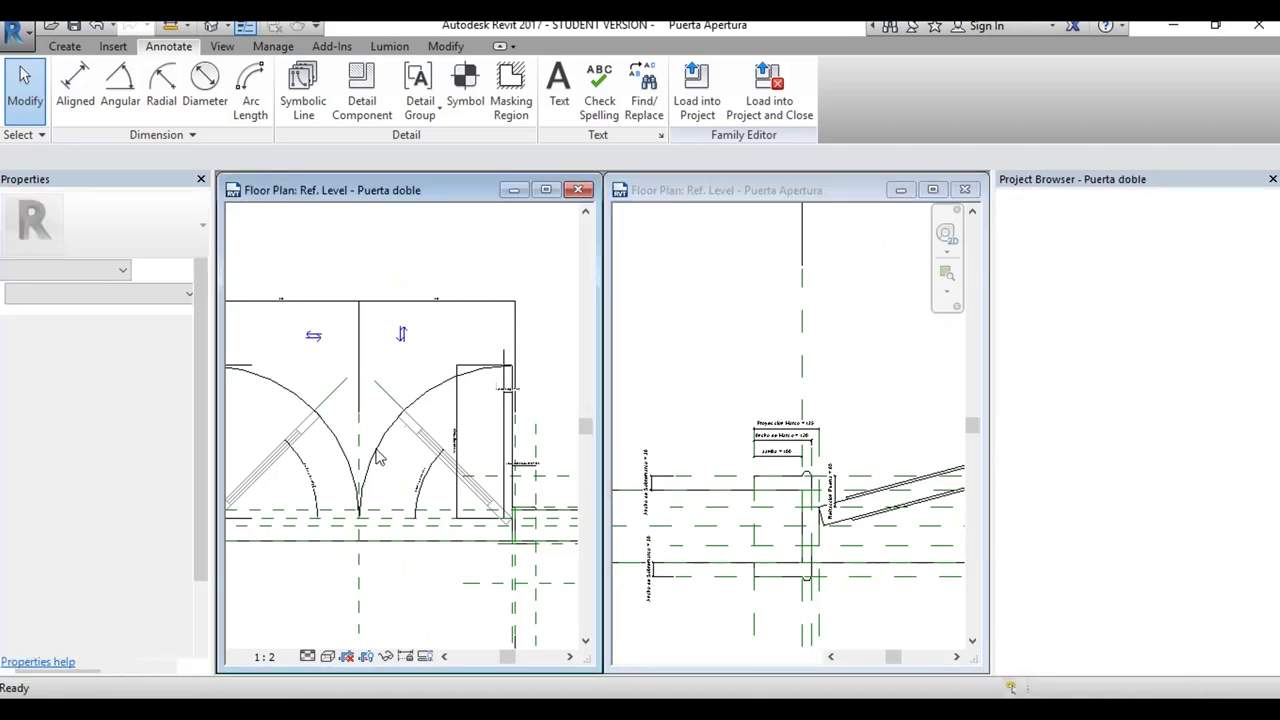
pyautogui.scroll(1, 417, 457)
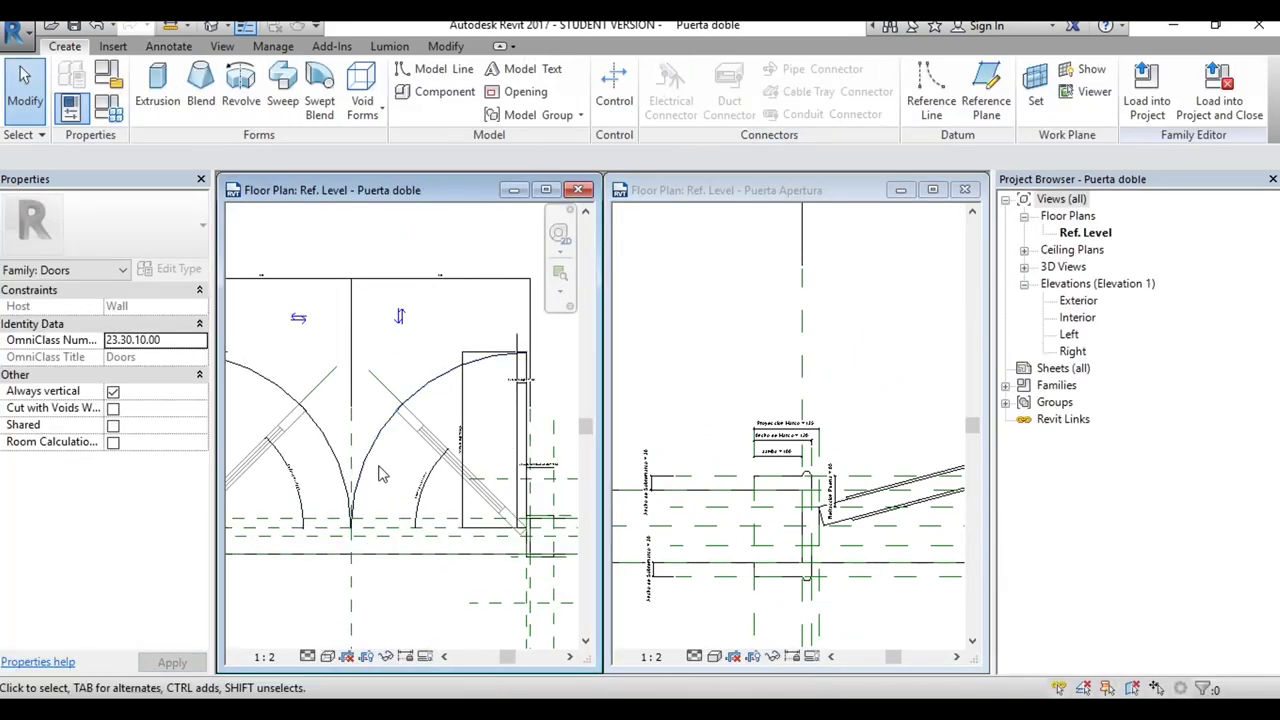
pyautogui.click(714, 198)
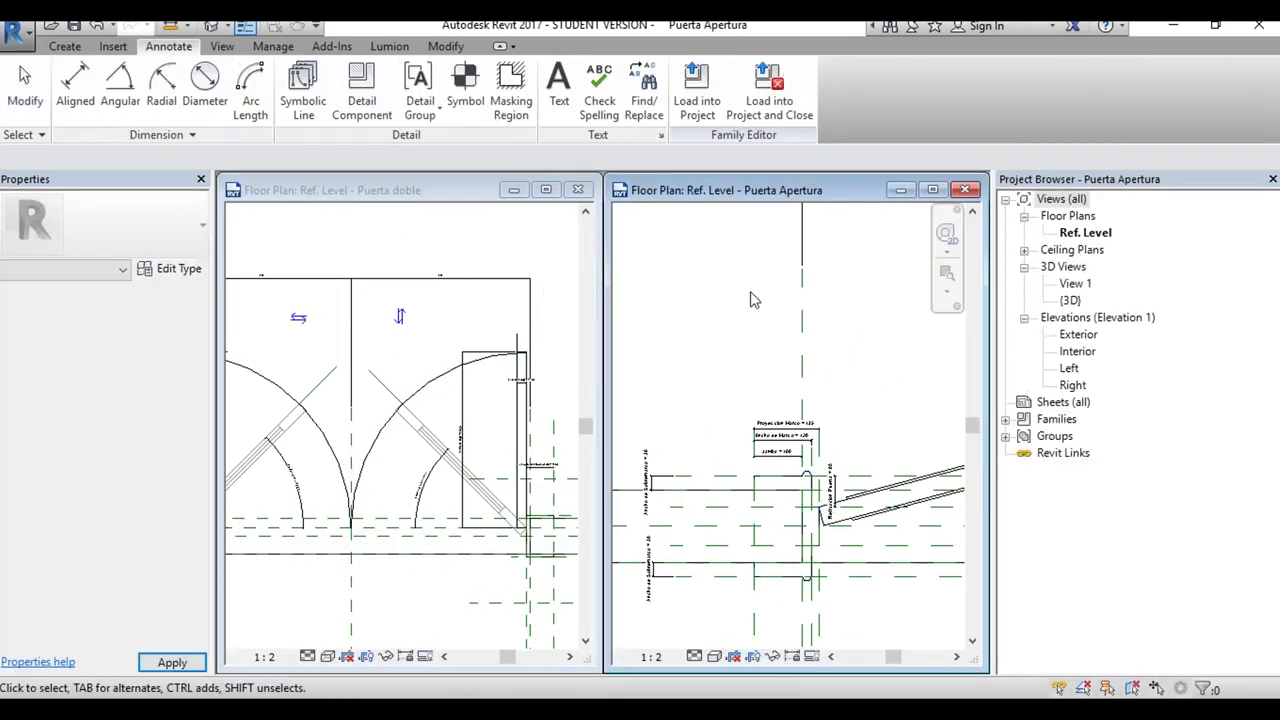
pyautogui.click(932, 189)
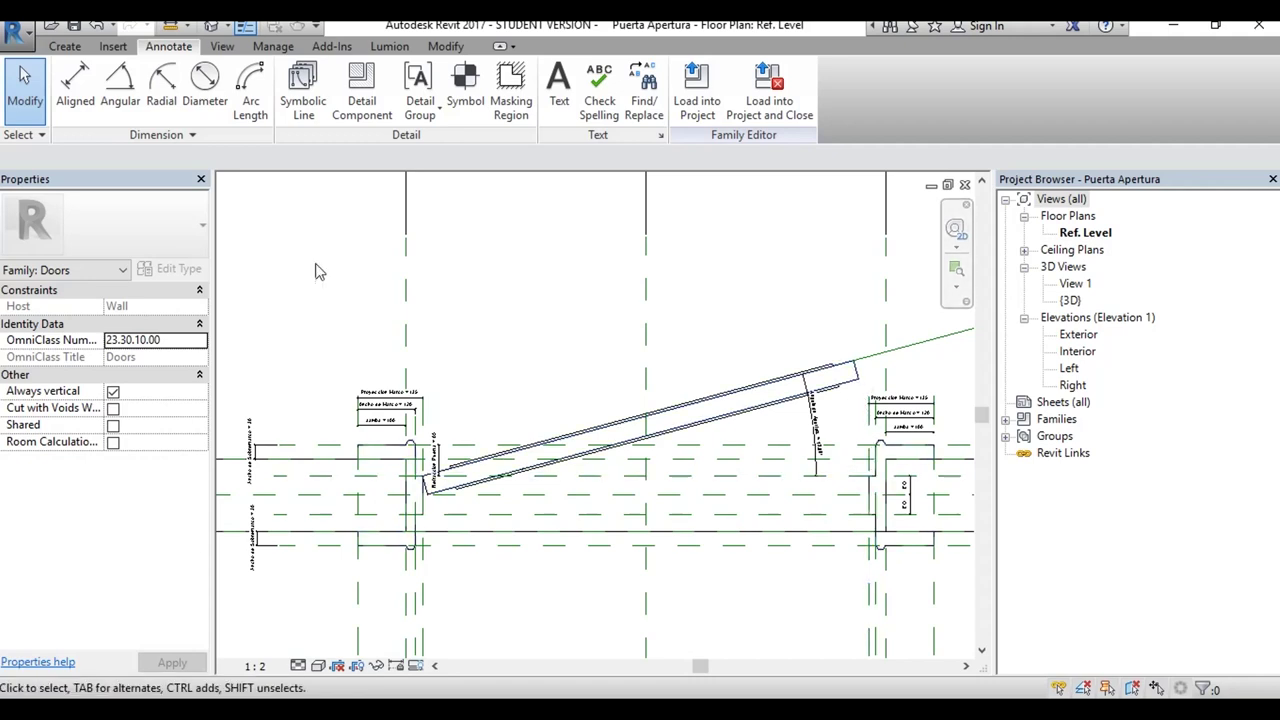
# Step: Cancel an Angular dimension, switch to Create, and restore the tiled view layout
pyautogui.click(119, 85)
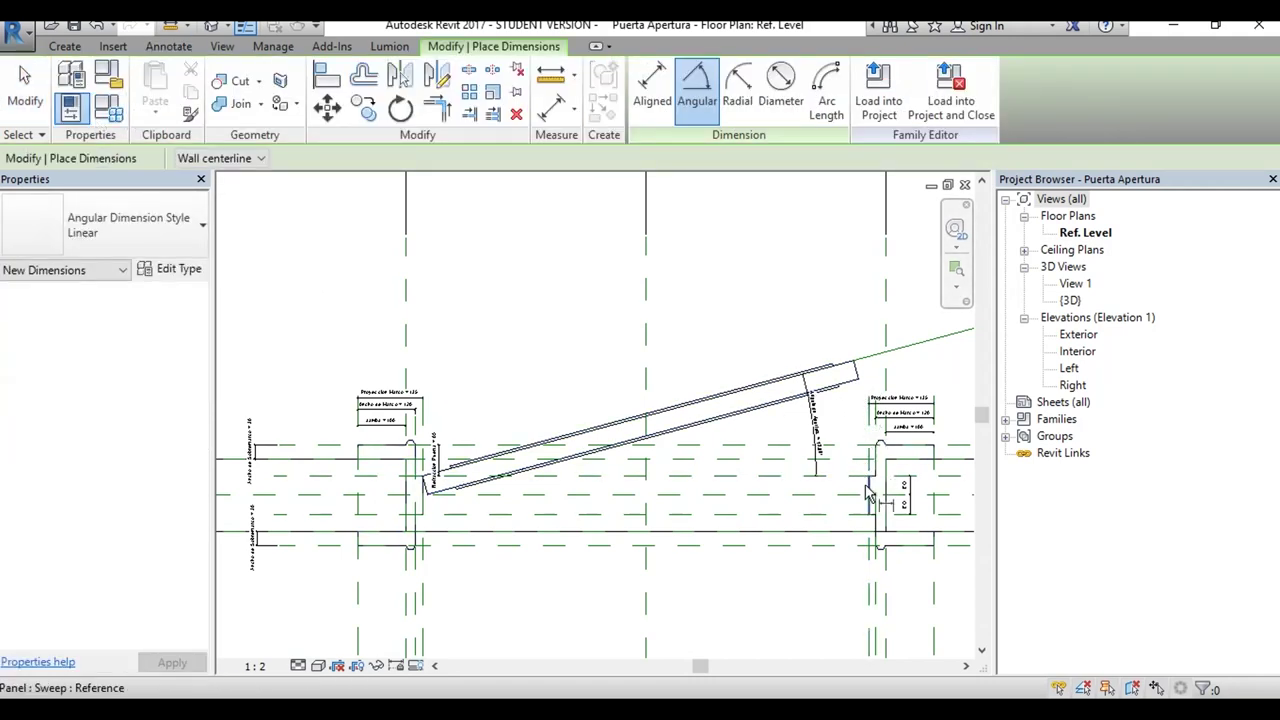
pyautogui.click(46, 112)
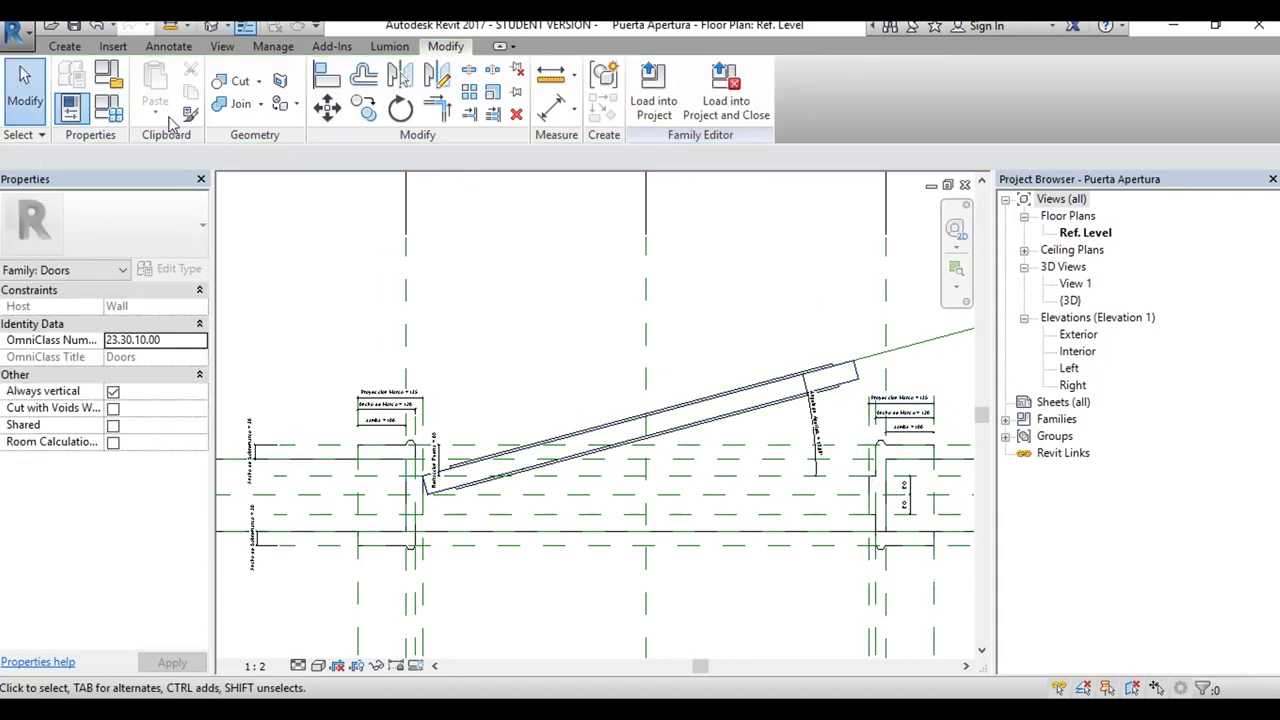
pyautogui.click(64, 46)
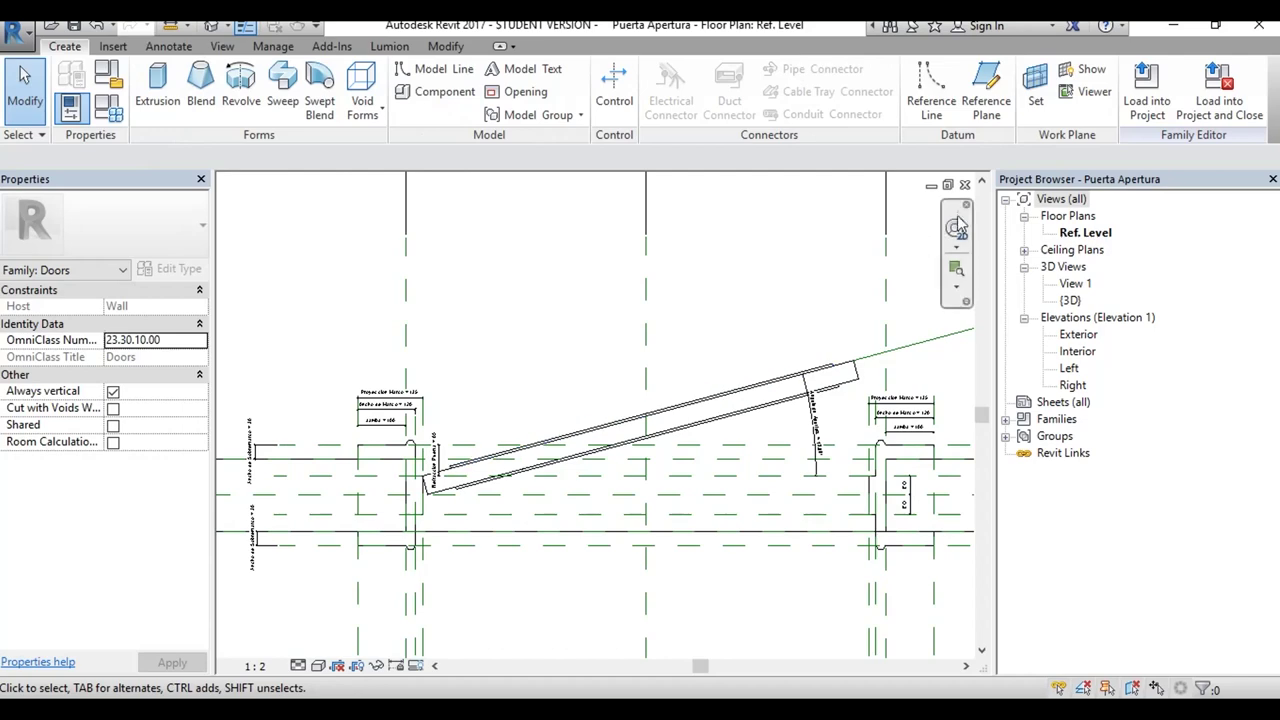
pyautogui.click(948, 185)
pyautogui.scroll(-2, 762, 415)
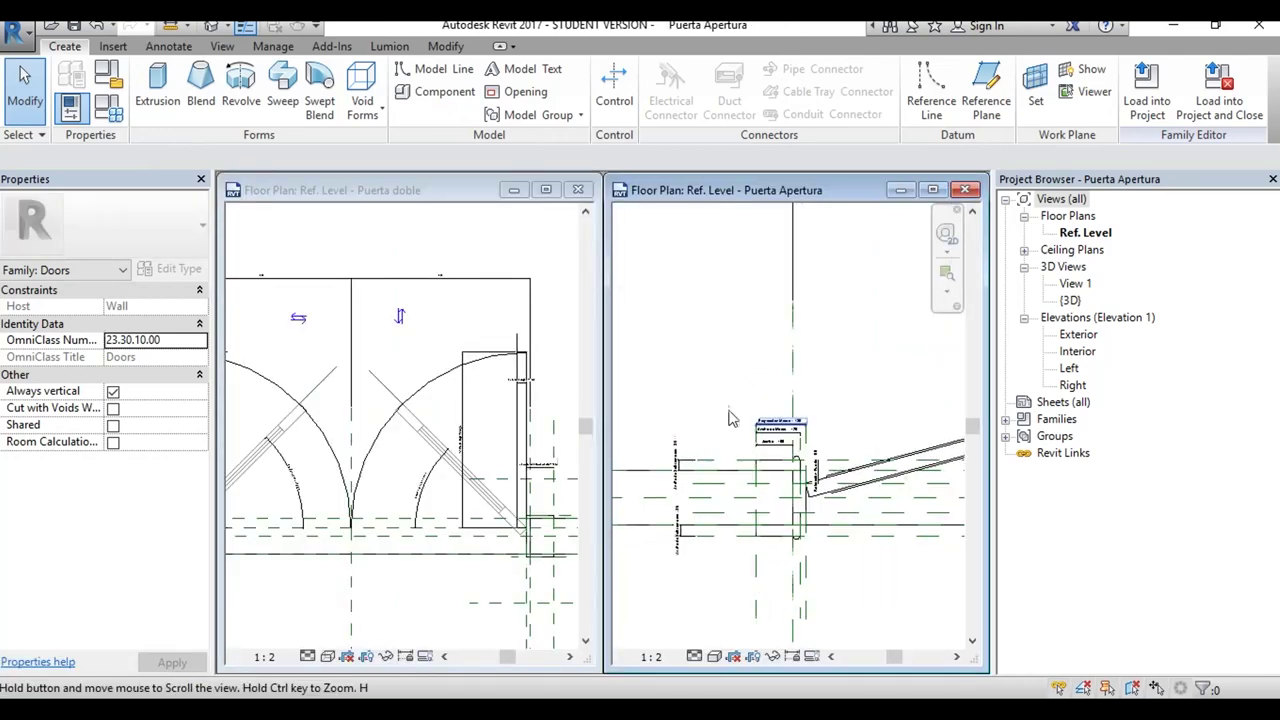
# Step: Close the door leaf by setting Angulo de Apertura to 0, then switch to Door_Medievalext.jpg
pyautogui.click(108, 108)
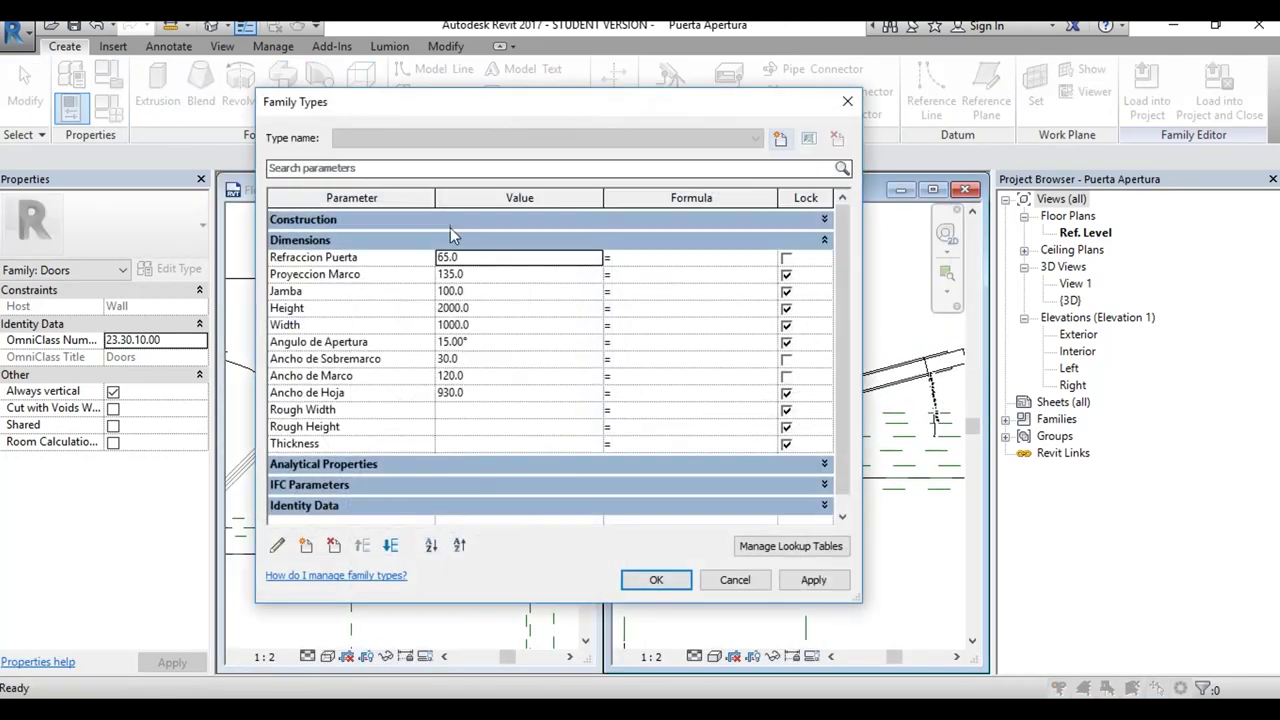
pyautogui.click(493, 343)
pyautogui.write('0')
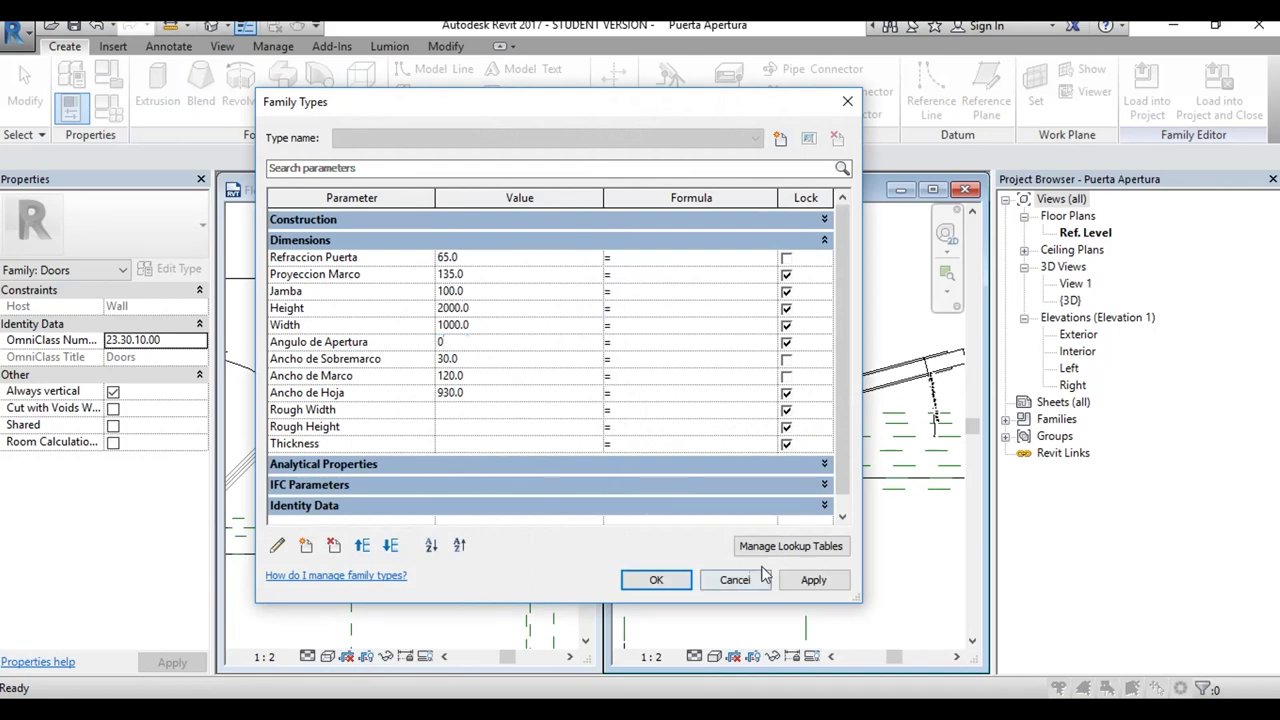
pyautogui.click(813, 580)
pyautogui.press('Return')
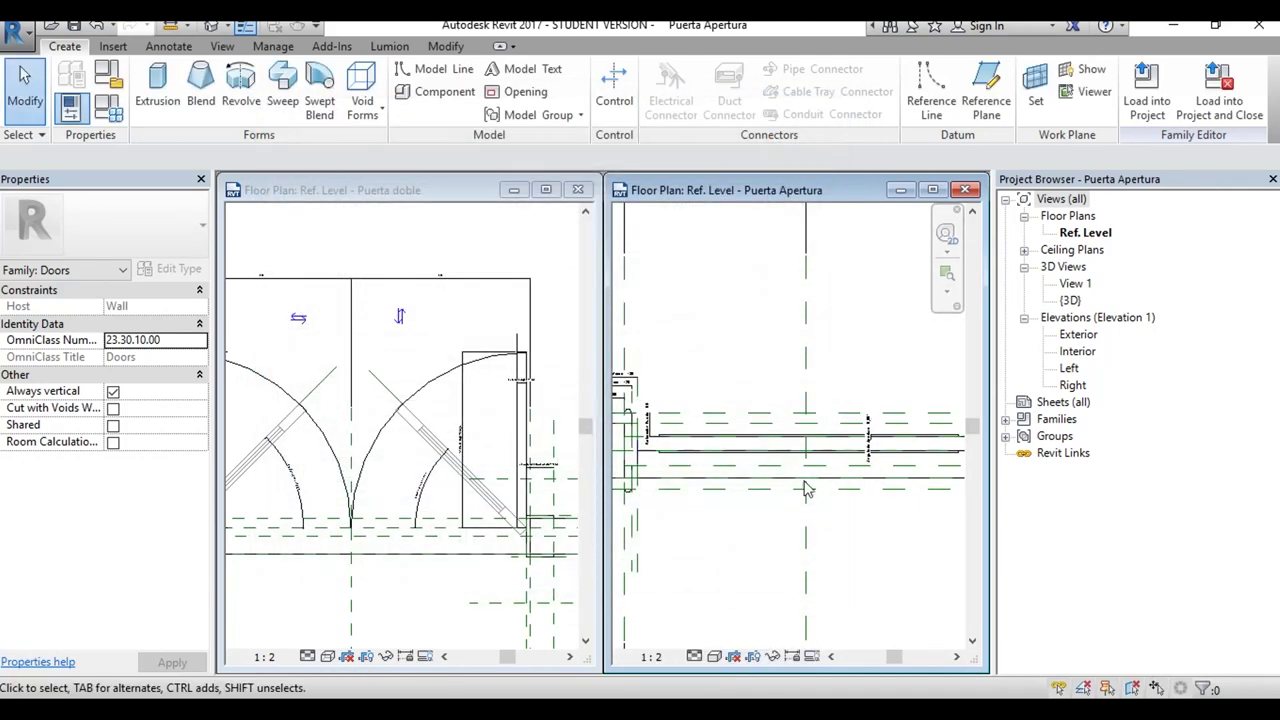
pyautogui.hotkey('alt', 'Tab')
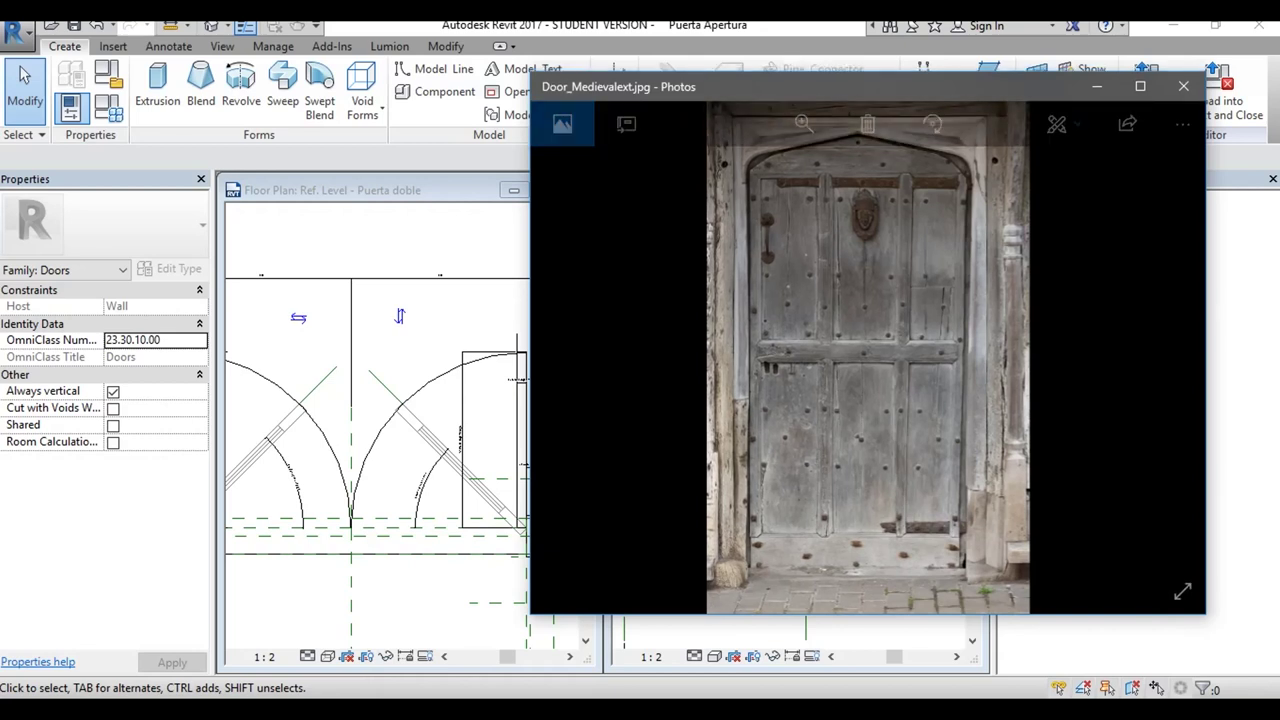
# Step: Zoom into the medieval door photo's details, zoom back out to fit, and close Photos
pyautogui.click(803, 124)
pyautogui.moveTo(728, 172); pyautogui.dragTo(750, 172)
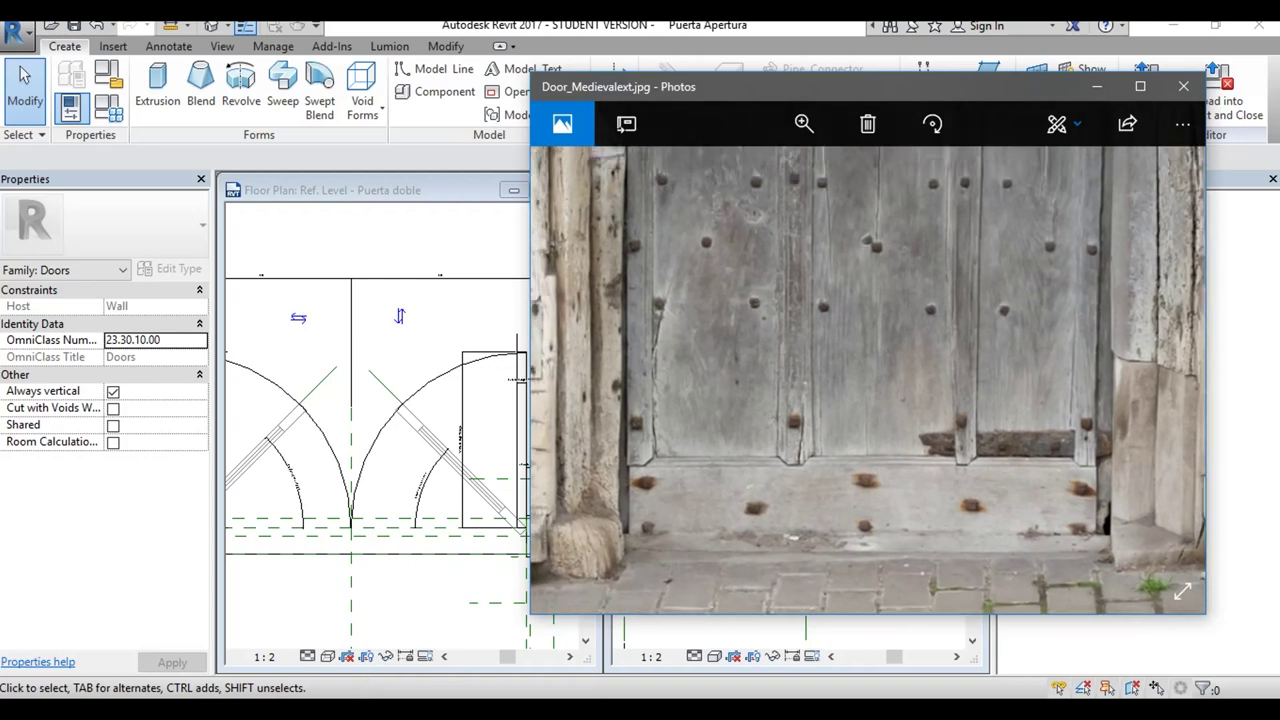
pyautogui.click(804, 123)
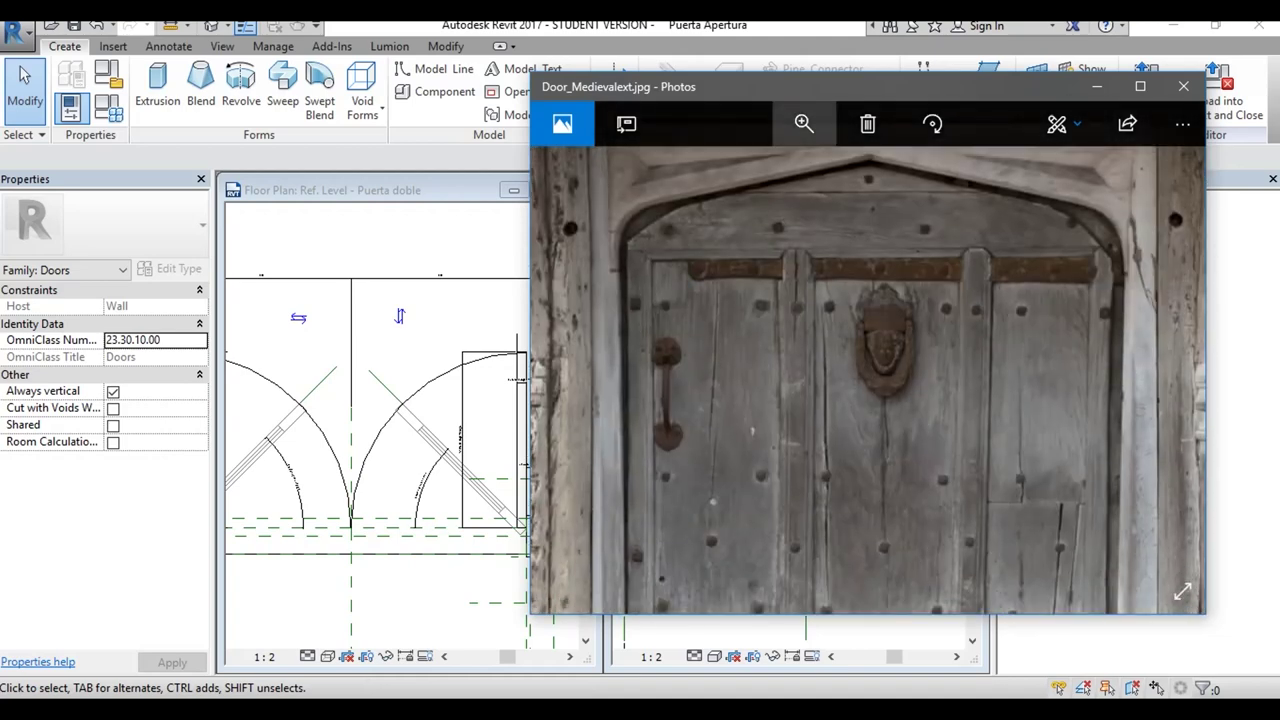
pyautogui.click(804, 123)
pyautogui.moveTo(757, 171); pyautogui.dragTo(737, 171)
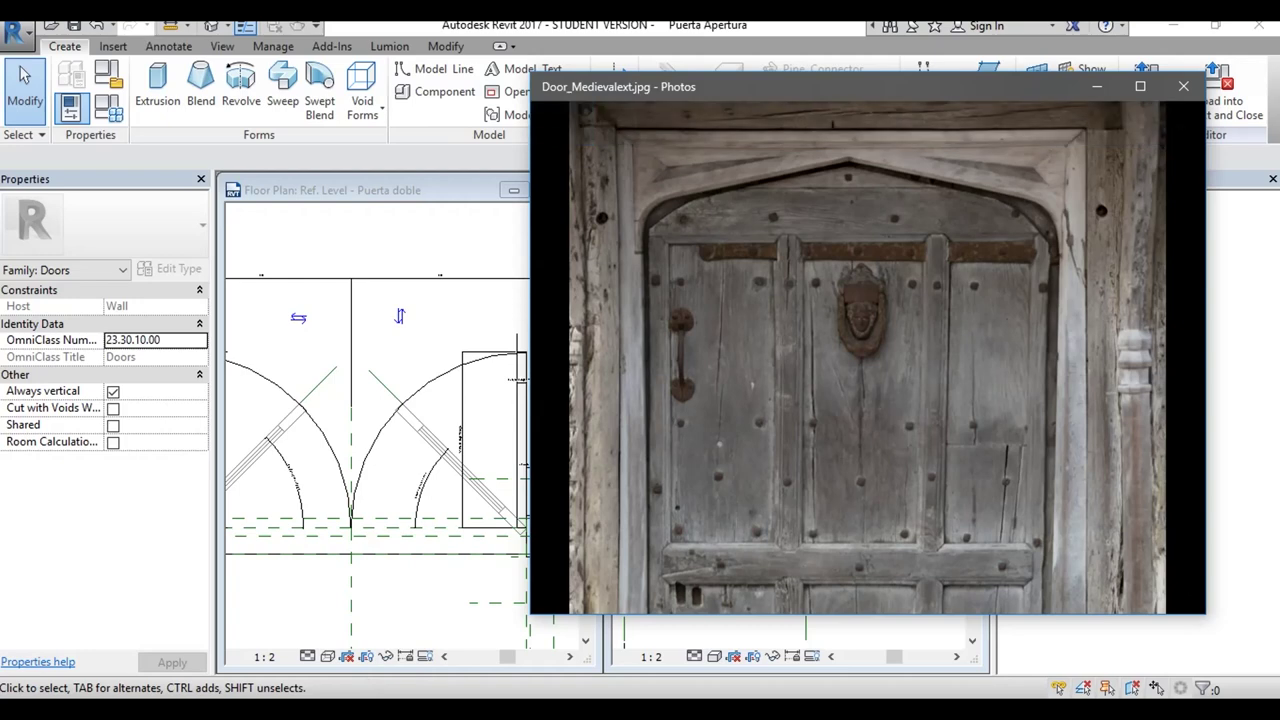
pyautogui.click(804, 123)
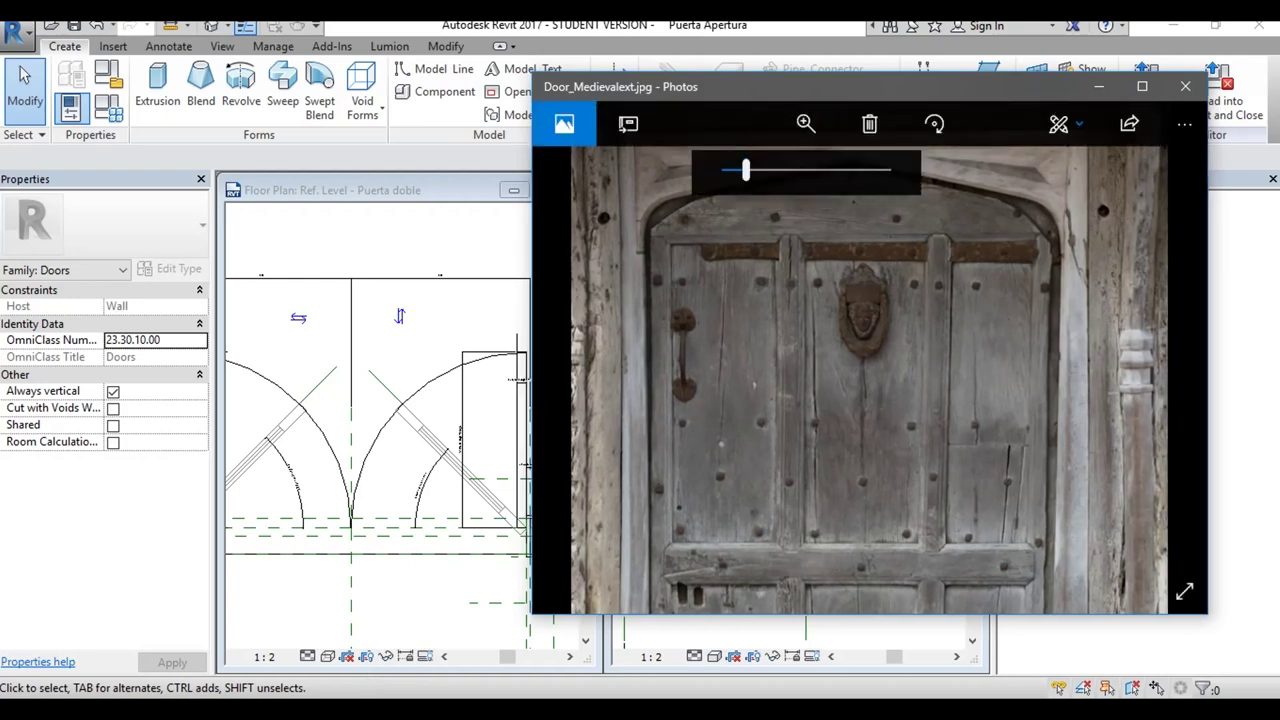
pyautogui.moveTo(745, 171); pyautogui.dragTo(735, 171)
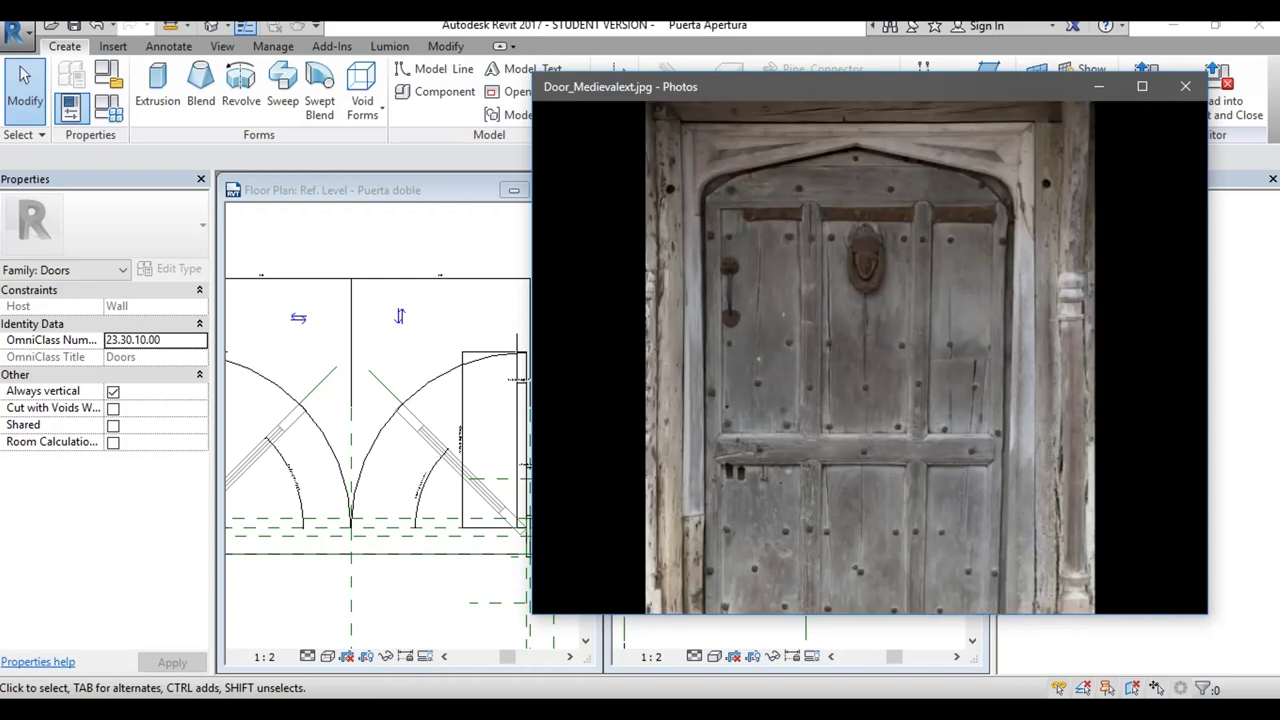
pyautogui.click(1185, 86)
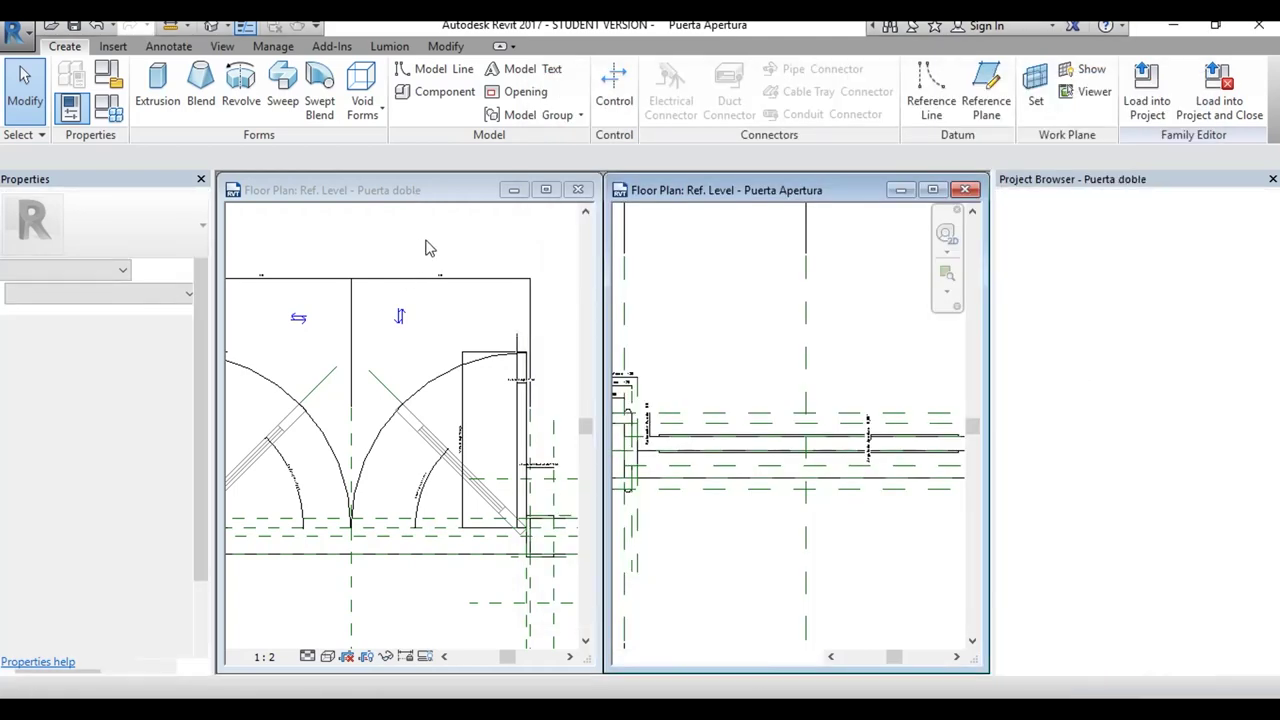
# Step: Create a new family from the Metric Door.rft template and bring the door photo back up
pyautogui.click(523, 265)
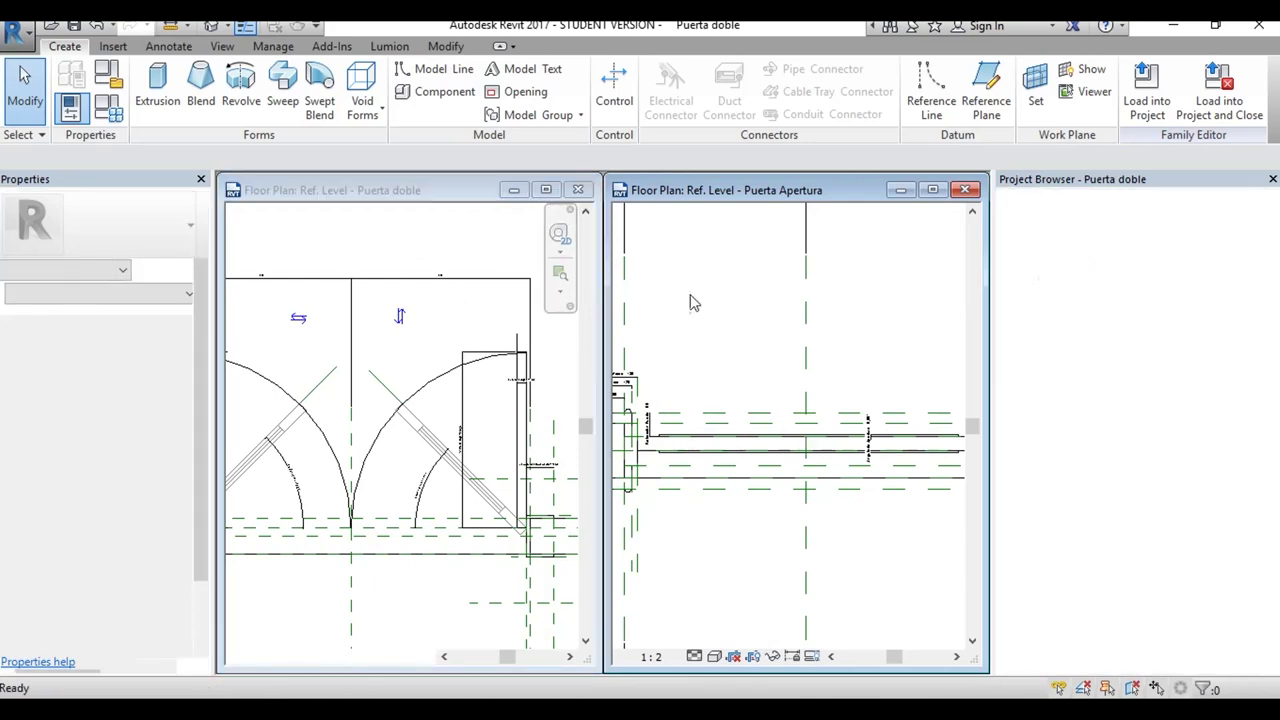
pyautogui.click(15, 30)
pyautogui.moveTo(60, 98)
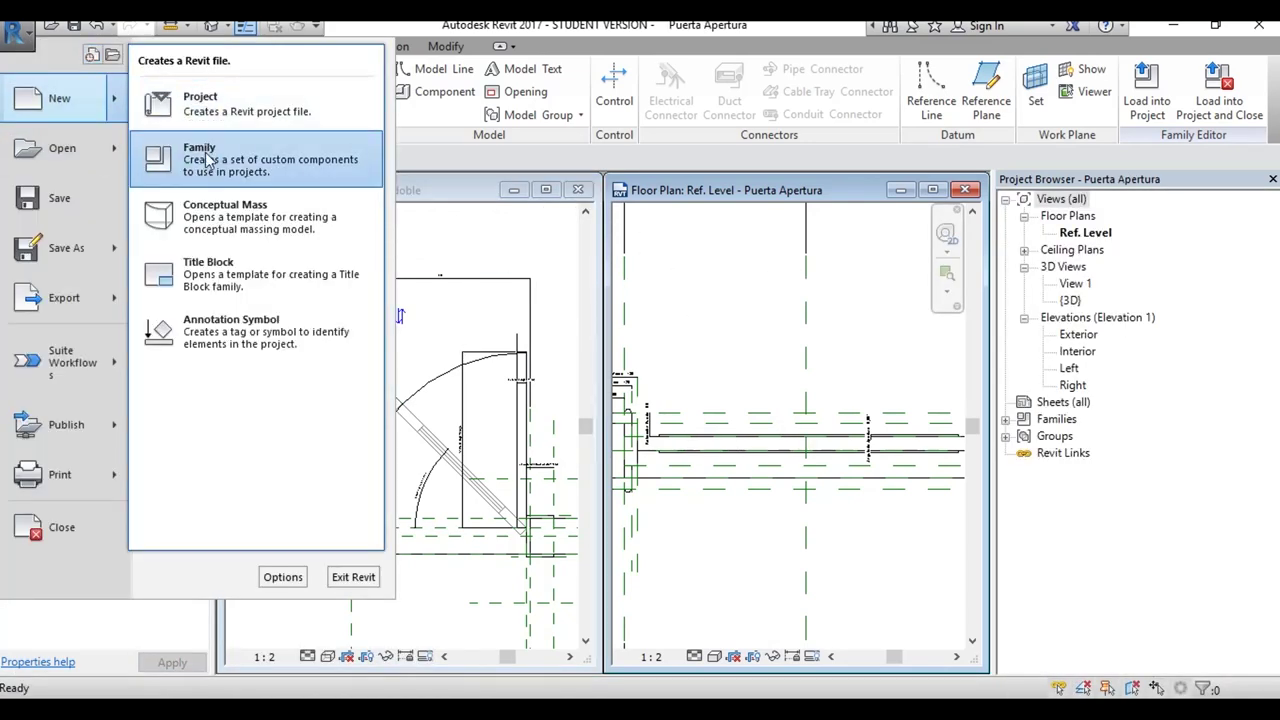
pyautogui.click(200, 162)
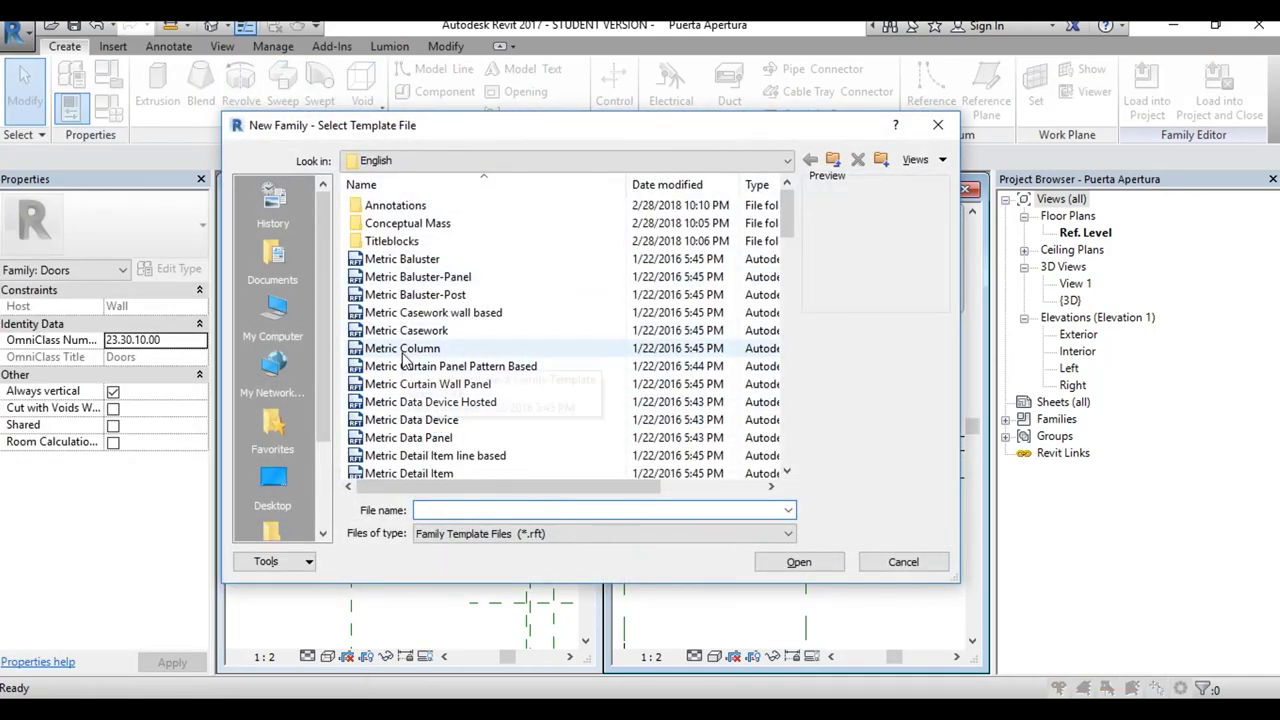
pyautogui.click(437, 439)
pyautogui.scroll(-4, 440, 447)
pyautogui.click(395, 312)
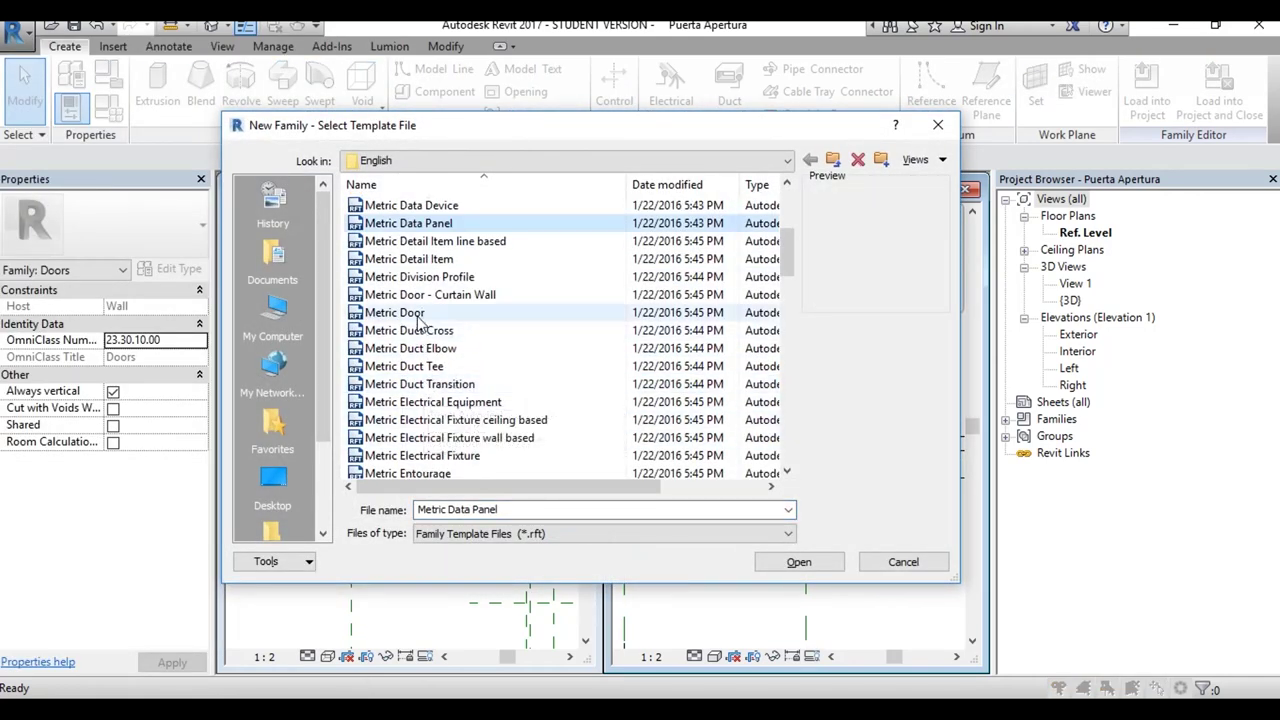
pyautogui.click(809, 563)
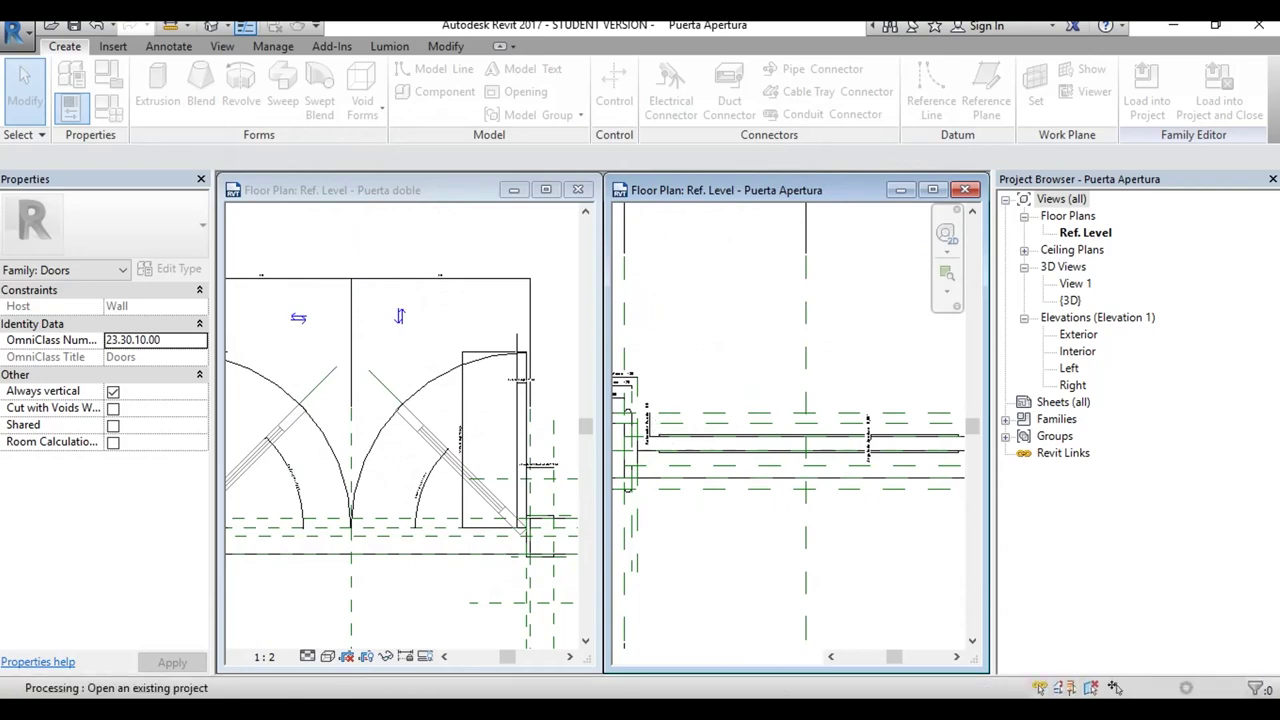
pyautogui.click(895, 640)
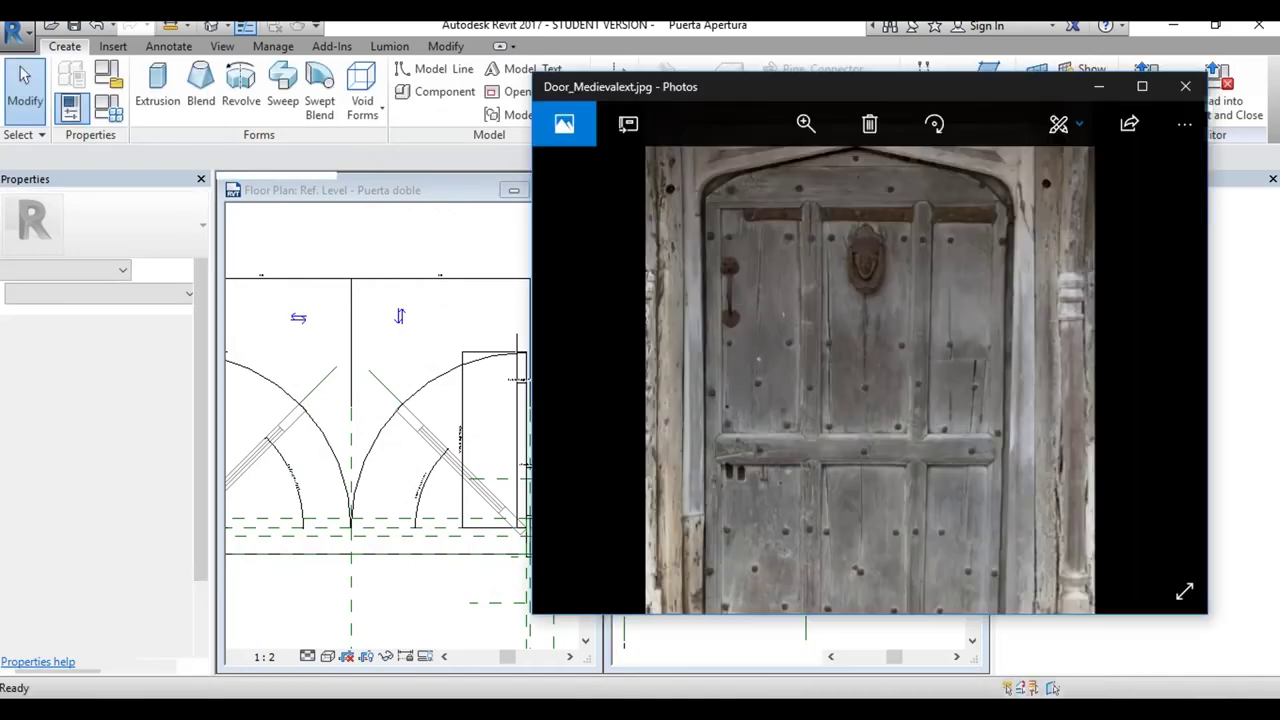
# Step: Open Door_Medievalext from the Medieval_Door folder in paint.net, closing Photos first
pyautogui.click(1099, 87)
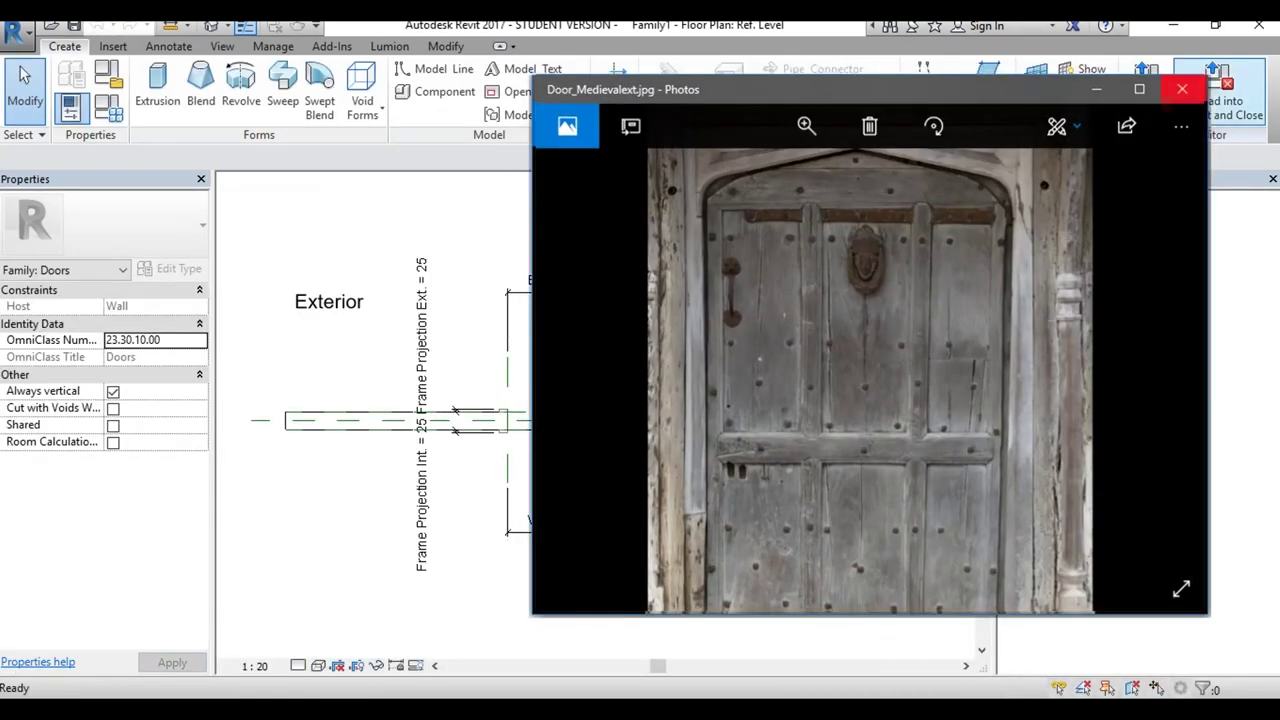
pyautogui.click(630, 708)
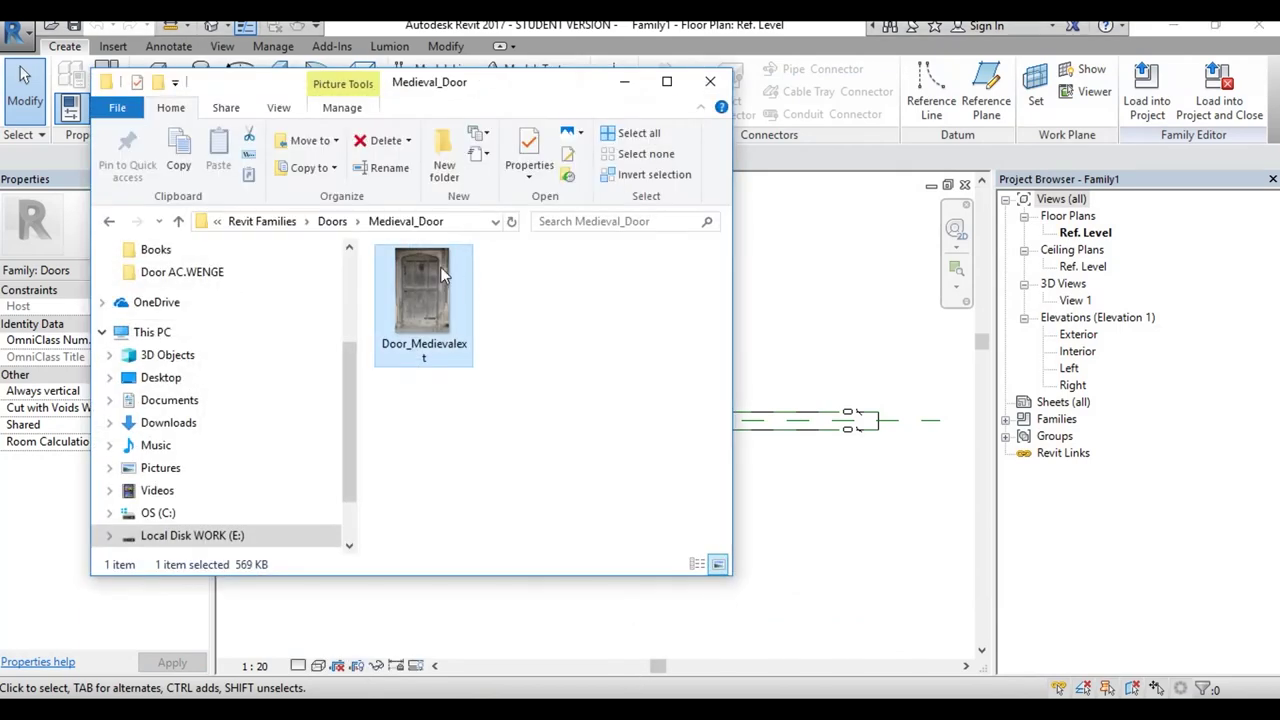
pyautogui.rightClick(443, 317)
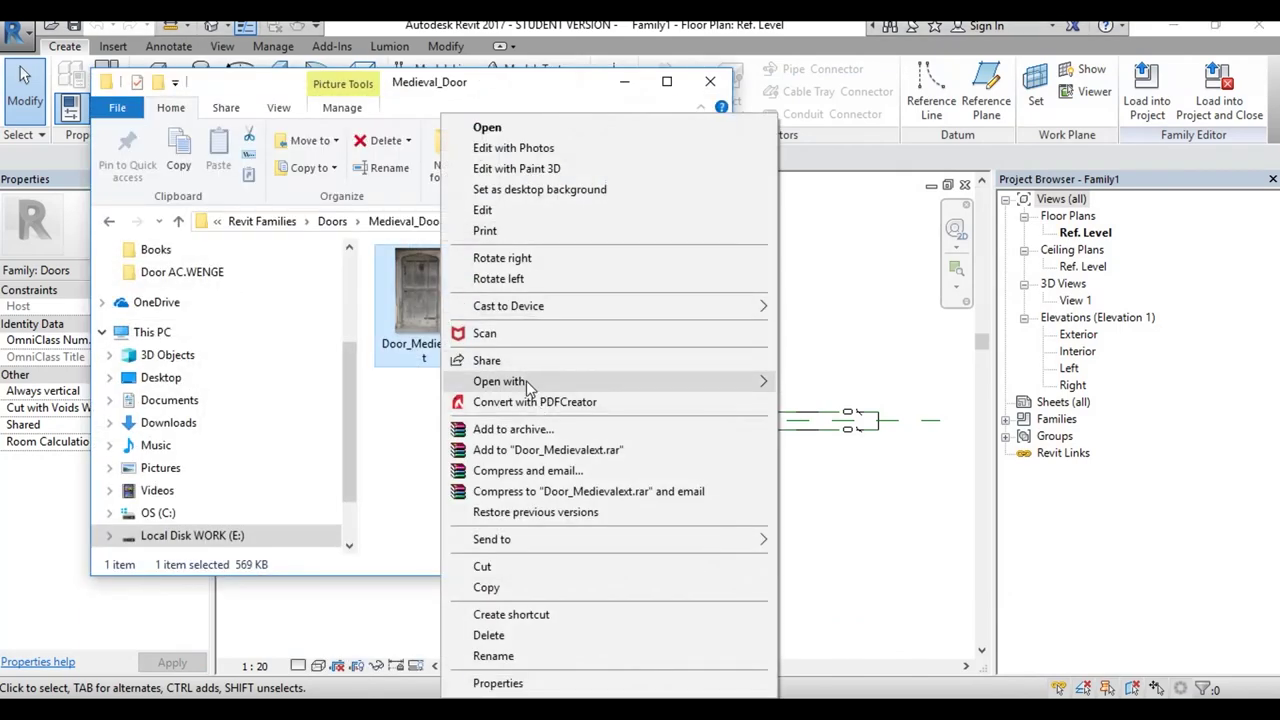
pyautogui.moveTo(498, 381)
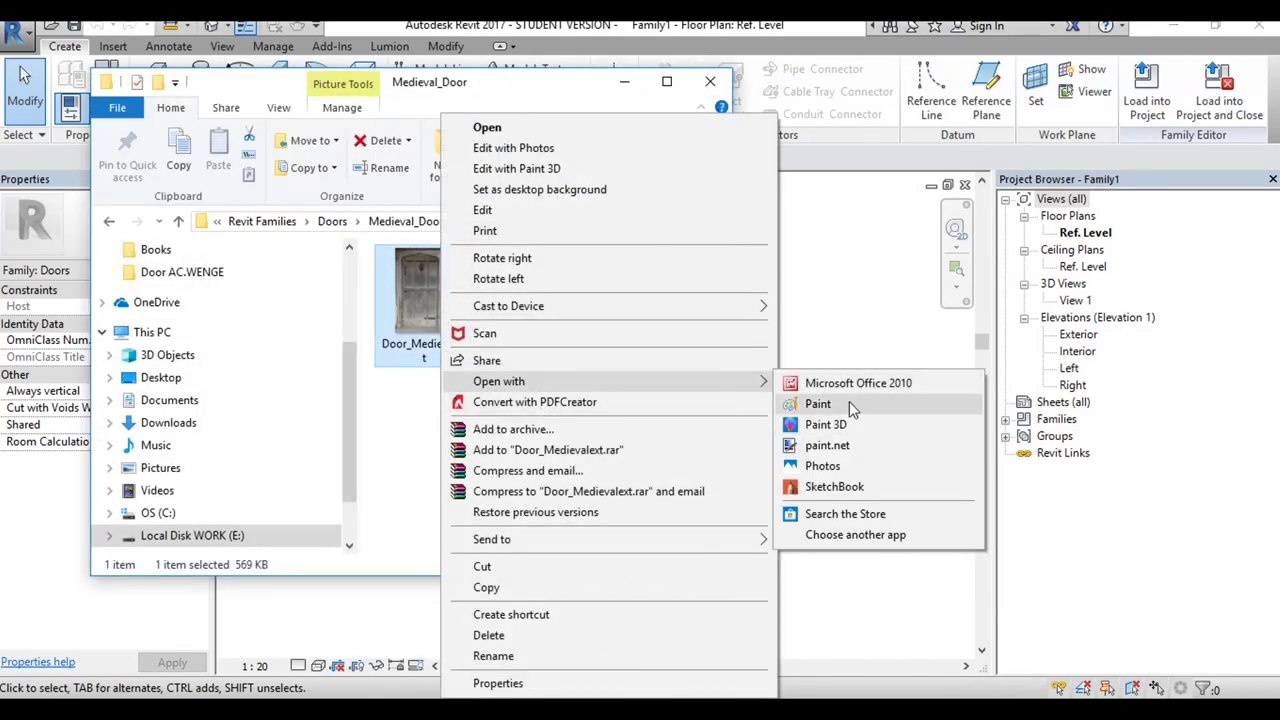
pyautogui.click(830, 445)
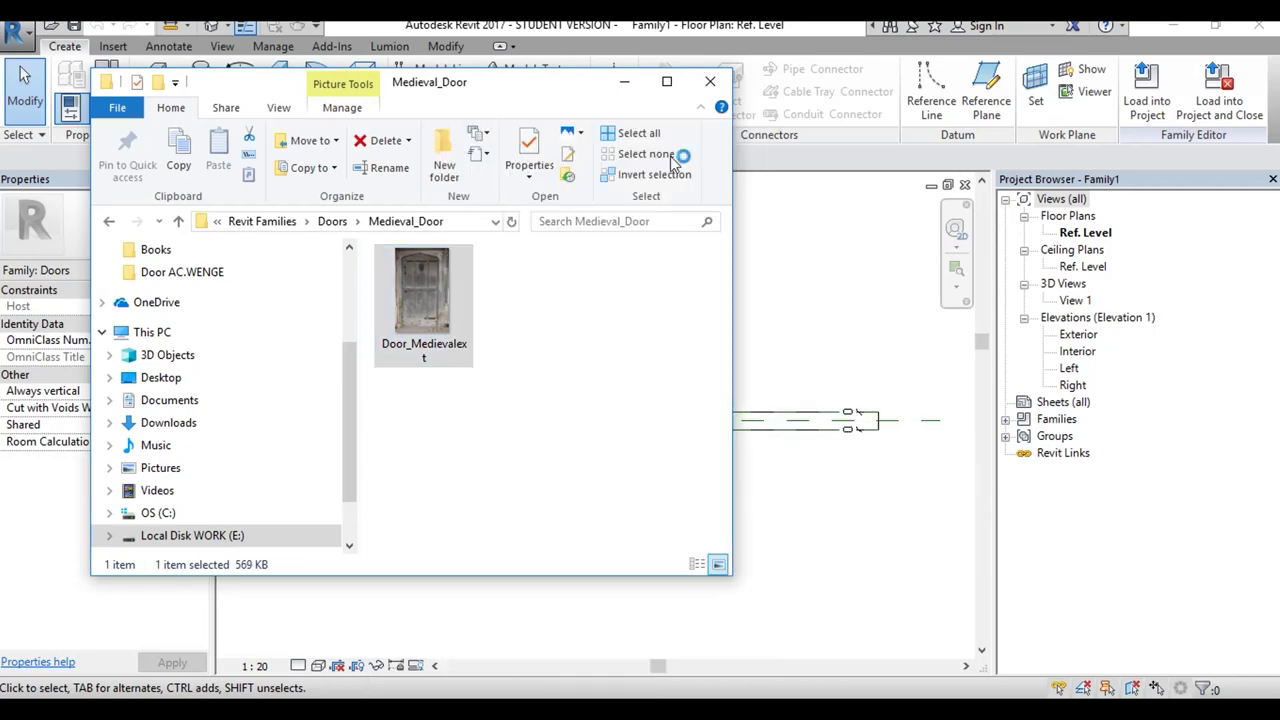
pyautogui.click(624, 84)
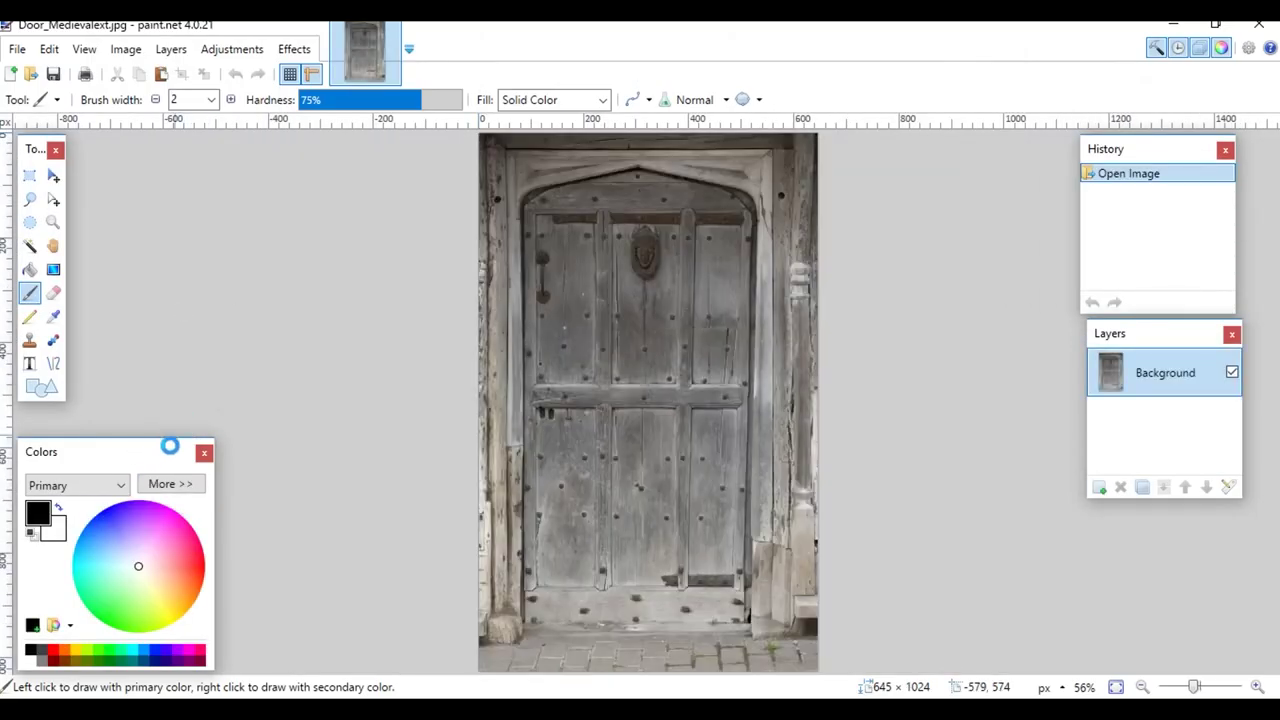
# Step: Erase thin strips at the photo's right and left edges and the bottom paving strip
pyautogui.moveTo(160, 460); pyautogui.dragTo(177, 430)
pyautogui.click(29, 175)
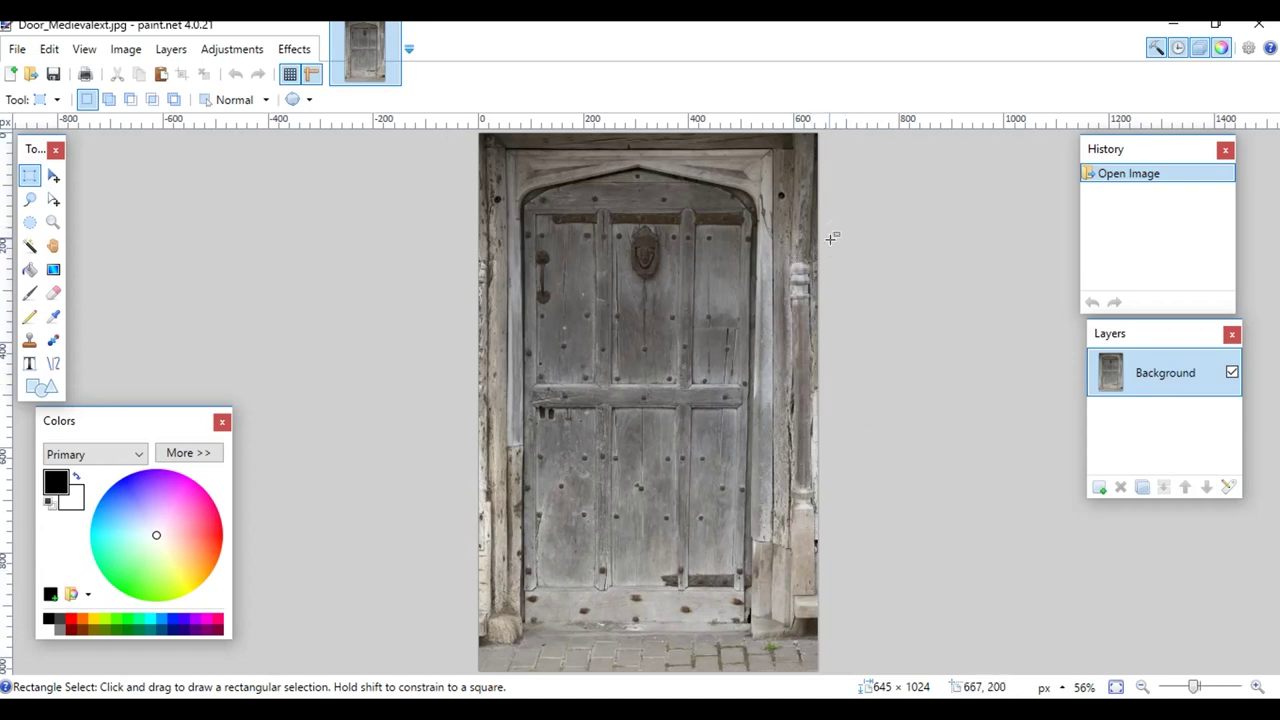
pyautogui.hotkey('ctrl', '-')
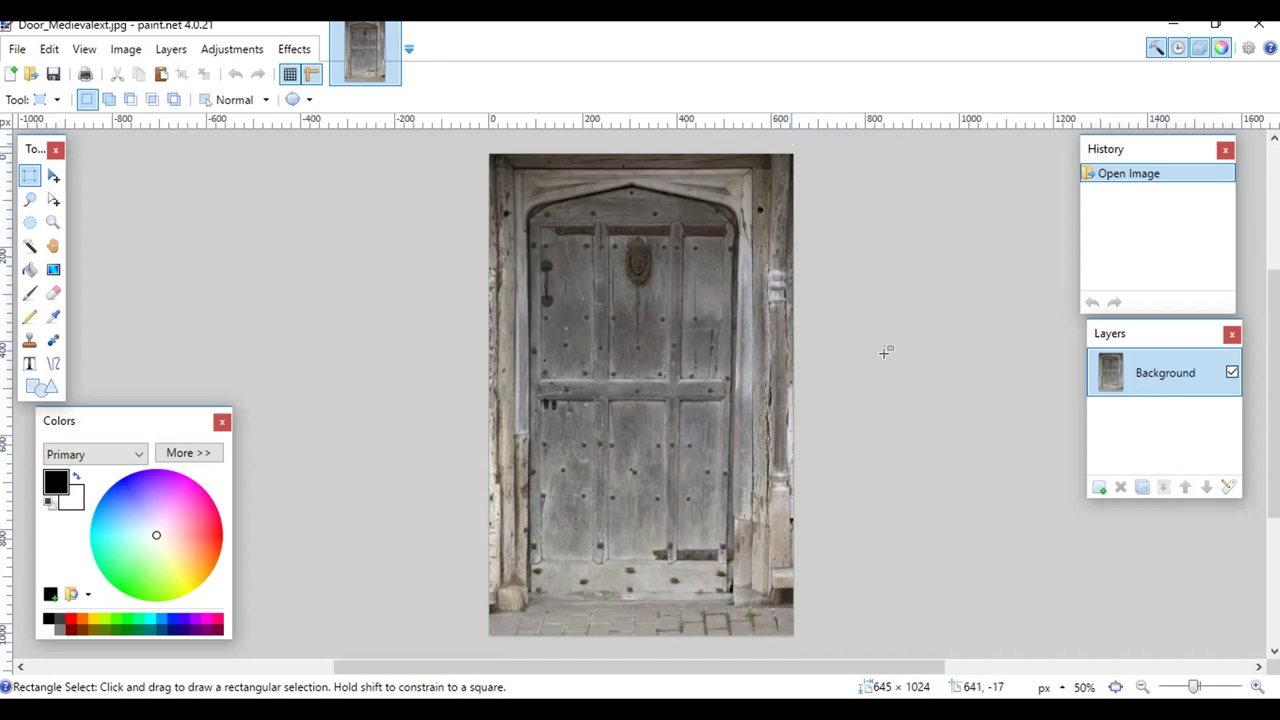
pyautogui.moveTo(810, 146); pyautogui.dragTo(927, 657)
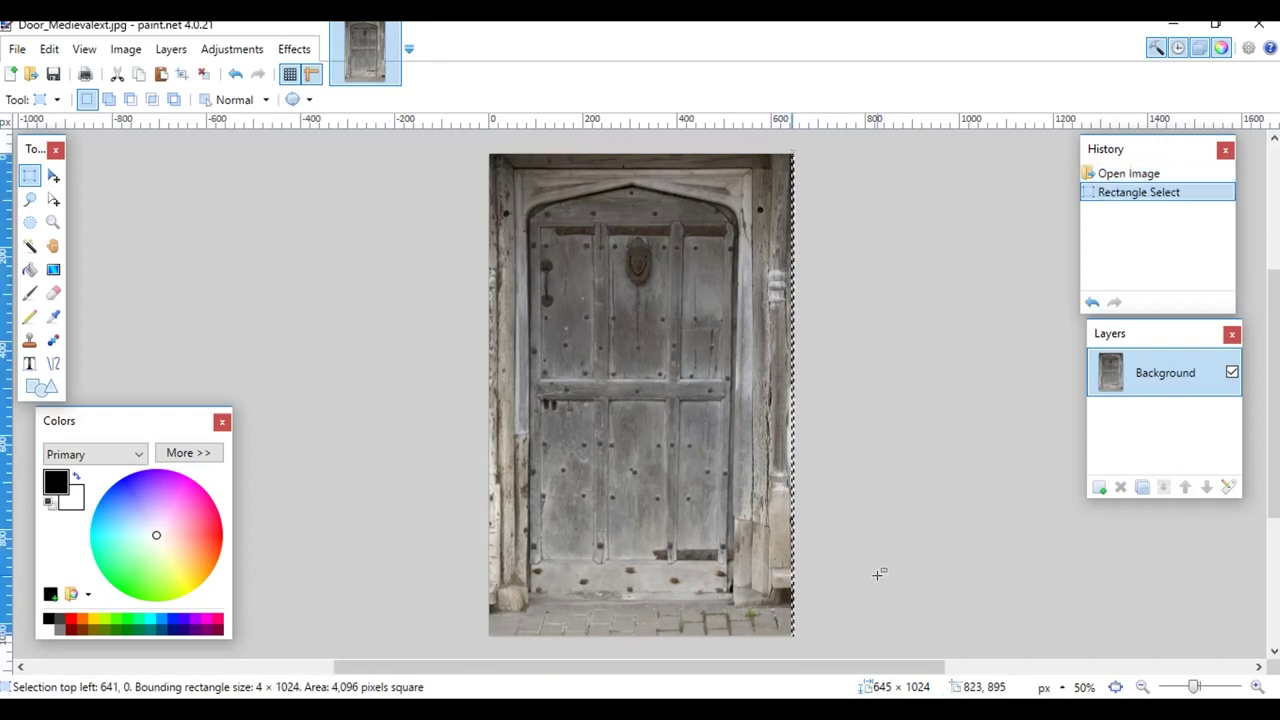
pyautogui.press('Delete')
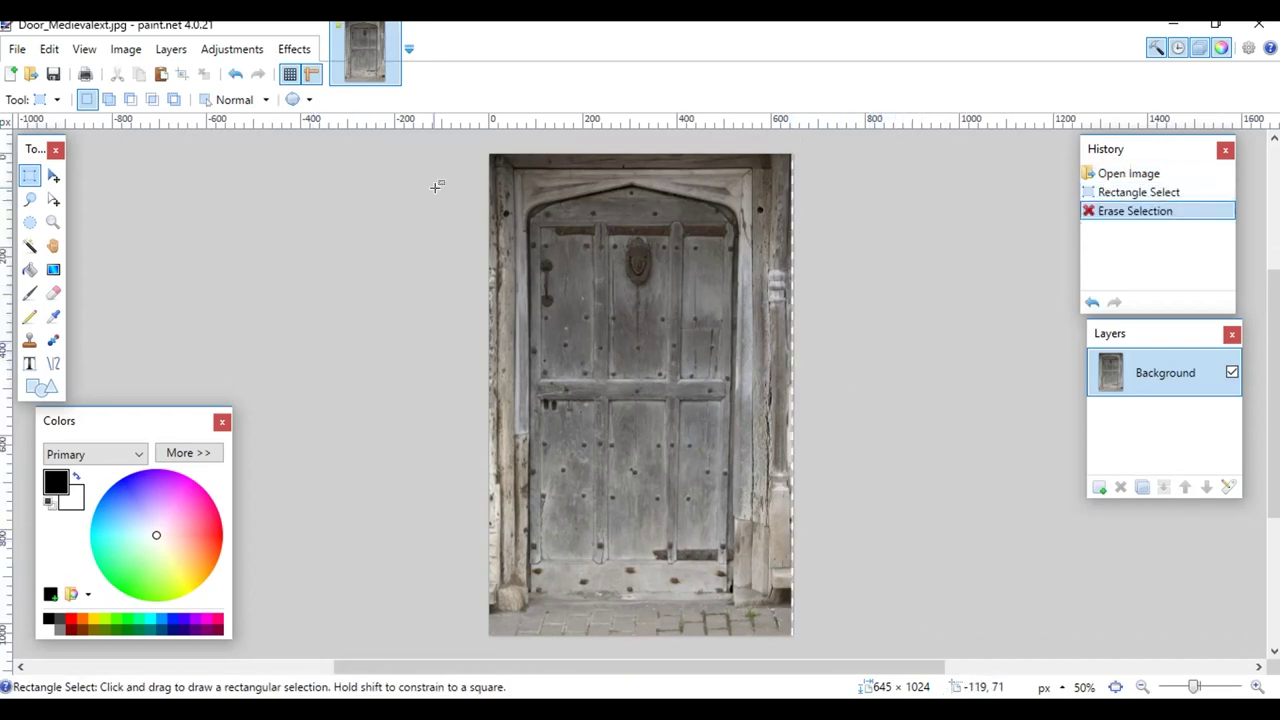
pyautogui.moveTo(457, 140)
pyautogui.mouseDown()
pyautogui.moveTo(470, 655)
pyautogui.moveTo(496, 700)
pyautogui.moveTo(503, 677)
pyautogui.mouseUp()
pyautogui.press('Delete')
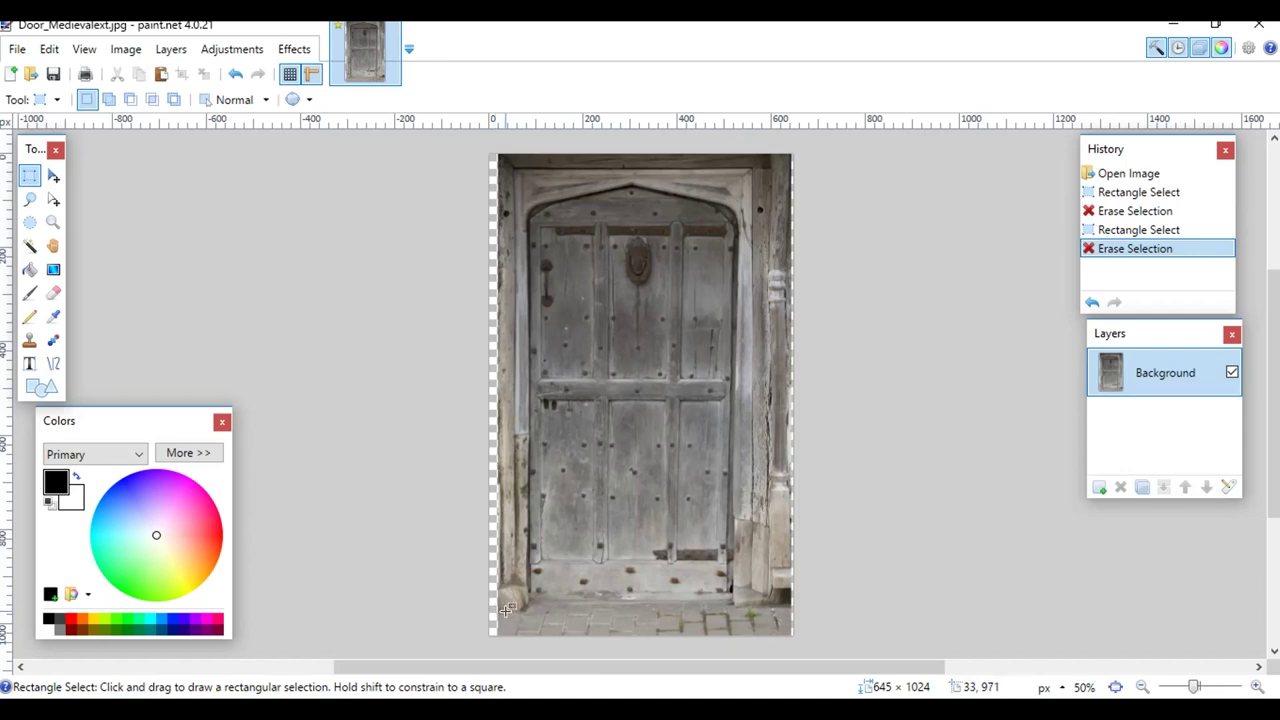
pyautogui.moveTo(494, 598); pyautogui.dragTo(885, 654)
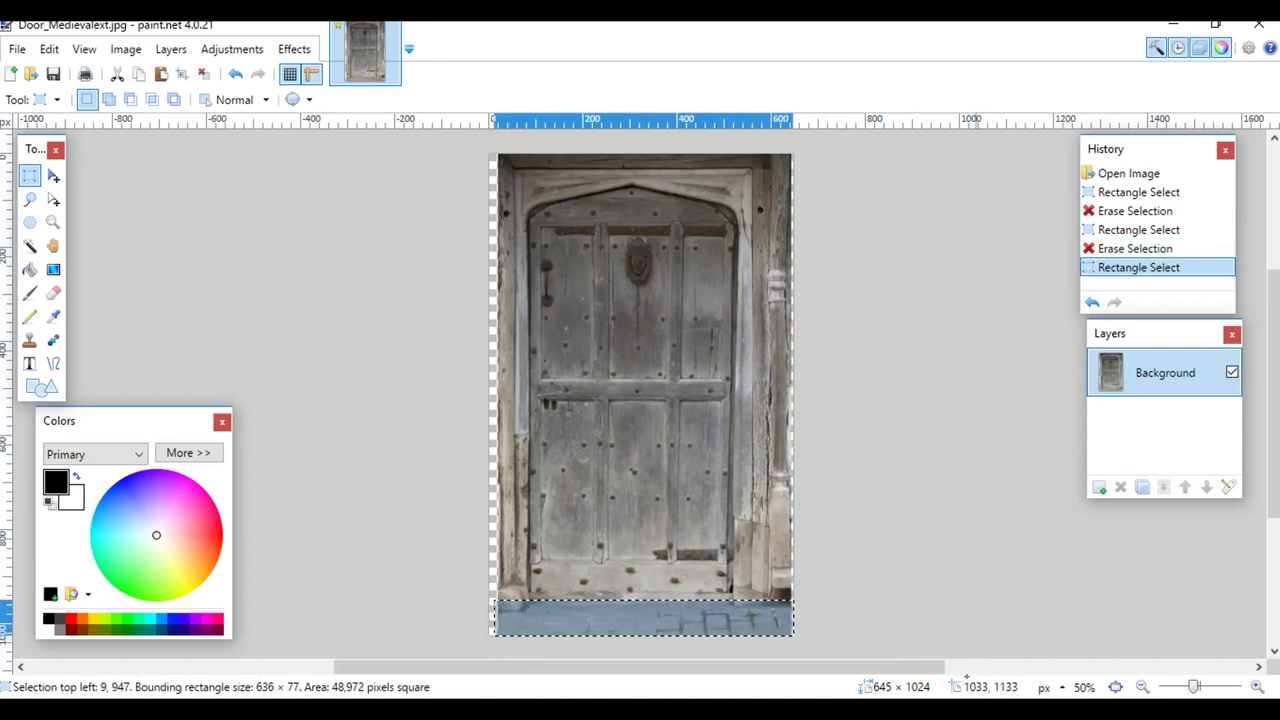
pyautogui.press('Delete')
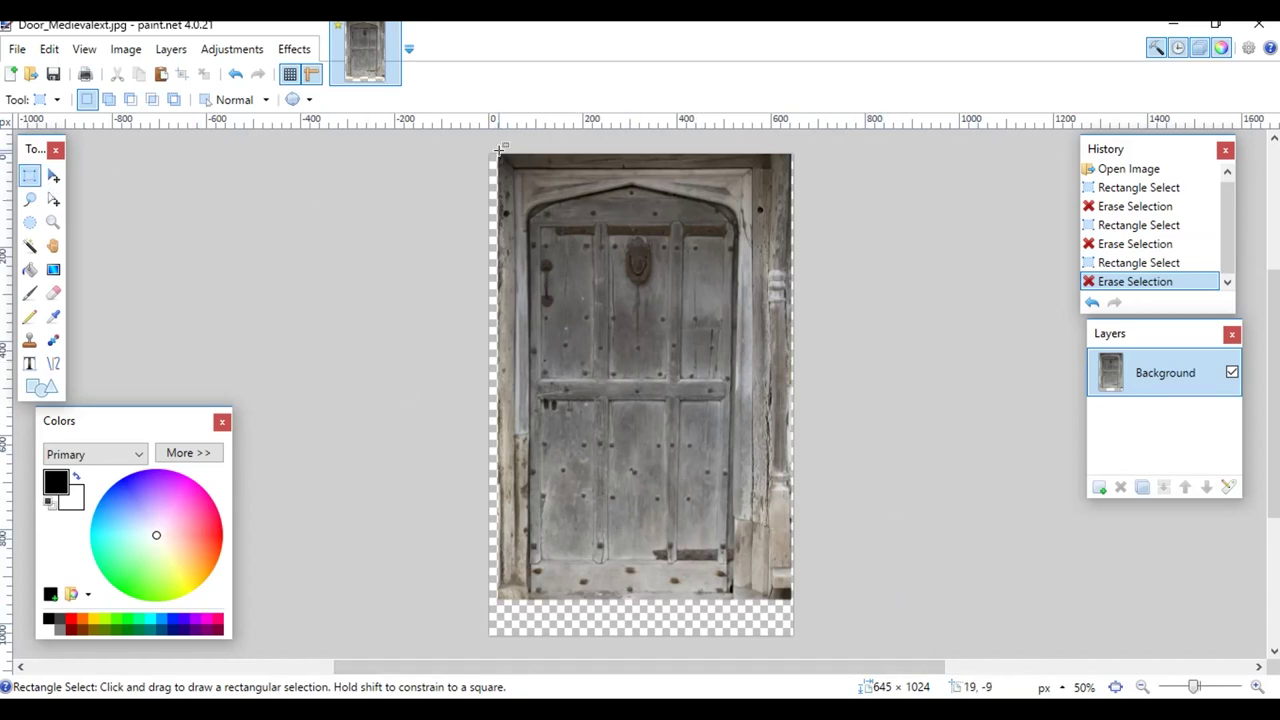
# Step: Marquee-select the door area, adjusting the selection's left edge inward
pyautogui.moveTo(500, 150); pyautogui.dragTo(792, 598)
pyautogui.hotkey('ctrl', 'd')
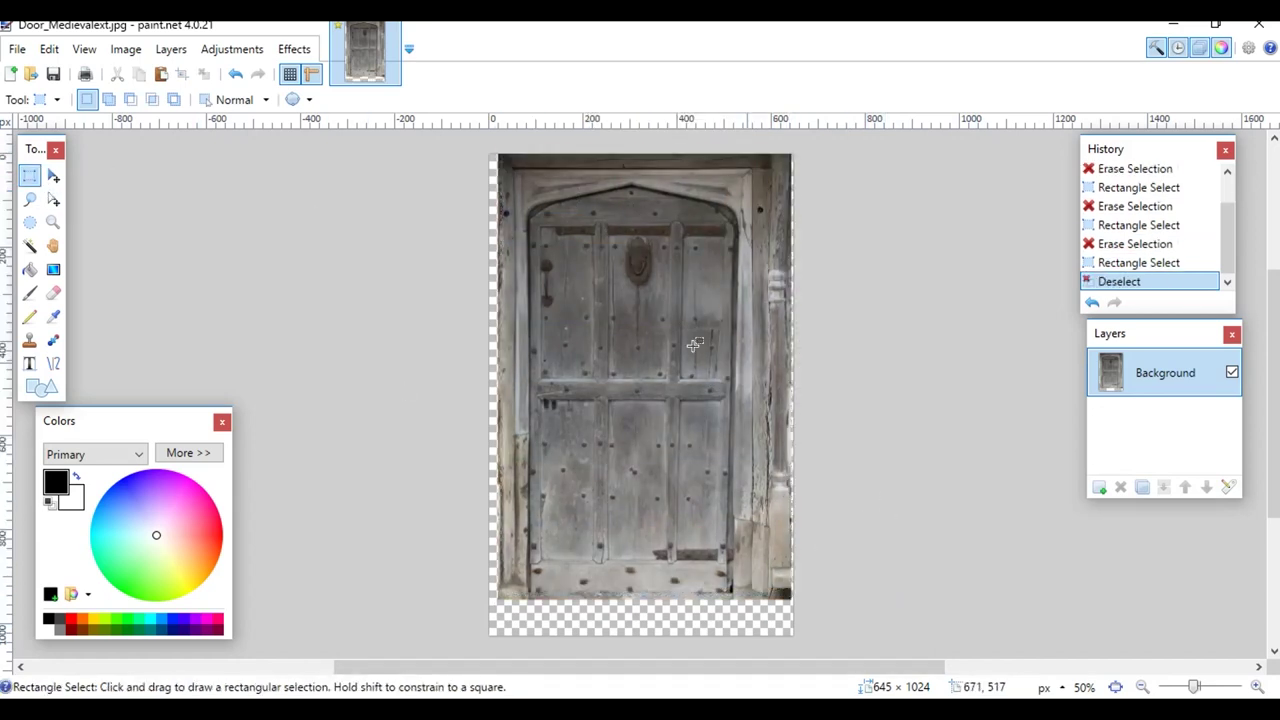
pyautogui.moveTo(510, 162)
pyautogui.mouseDown()
pyautogui.moveTo(806, 601)
pyautogui.moveTo(753, 612)
pyautogui.moveTo(805, 606)
pyautogui.mouseUp()
pyautogui.click(666, 491)
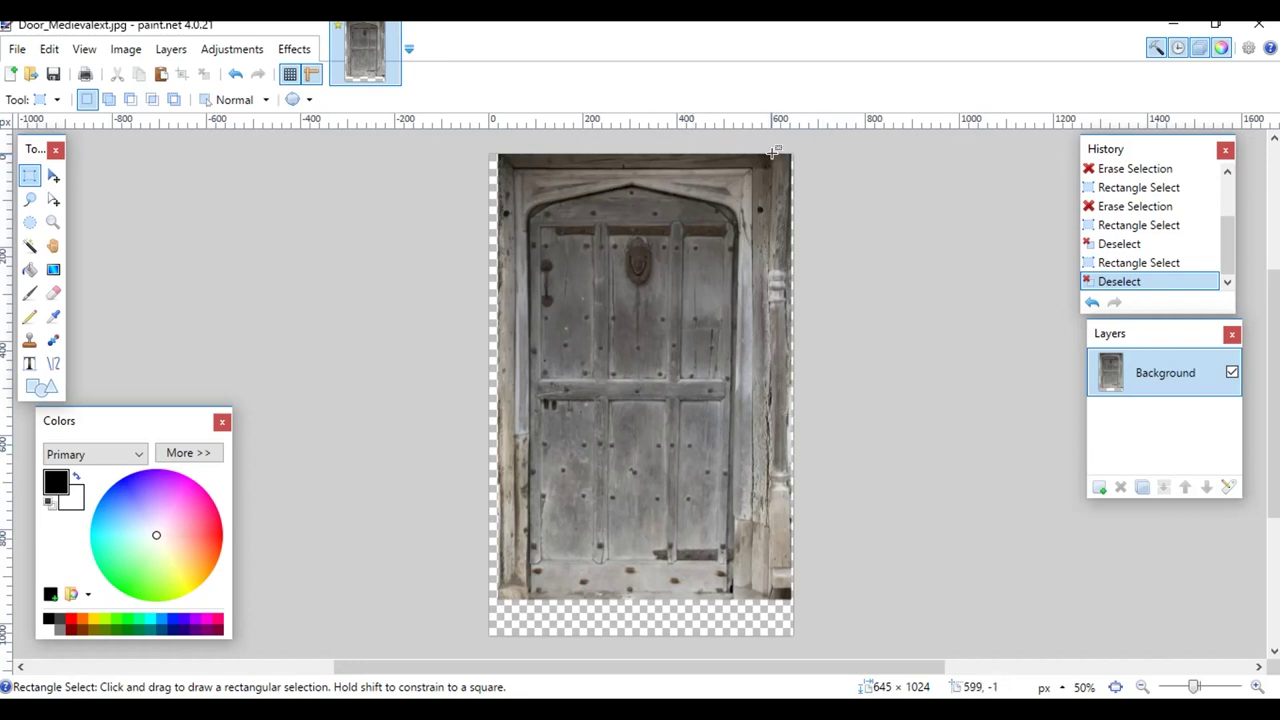
pyautogui.moveTo(773, 152); pyautogui.dragTo(493, 601)
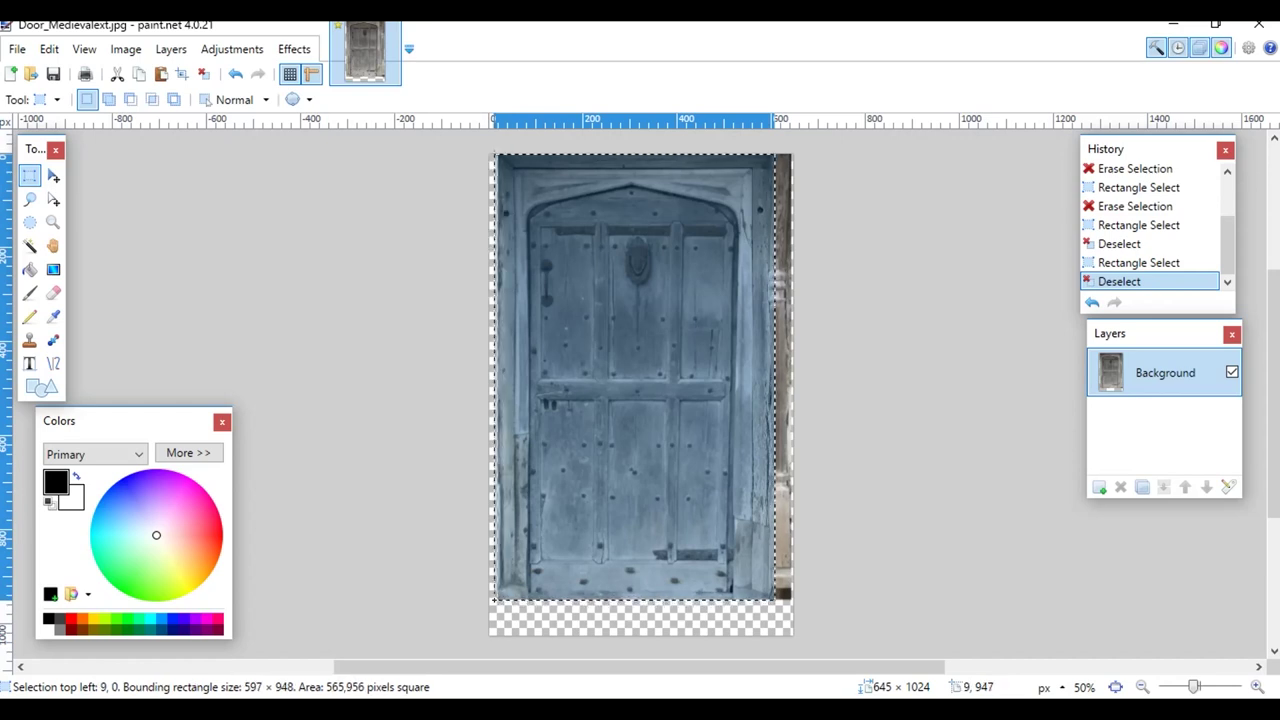
pyautogui.moveTo(494, 599); pyautogui.dragTo(498, 599)
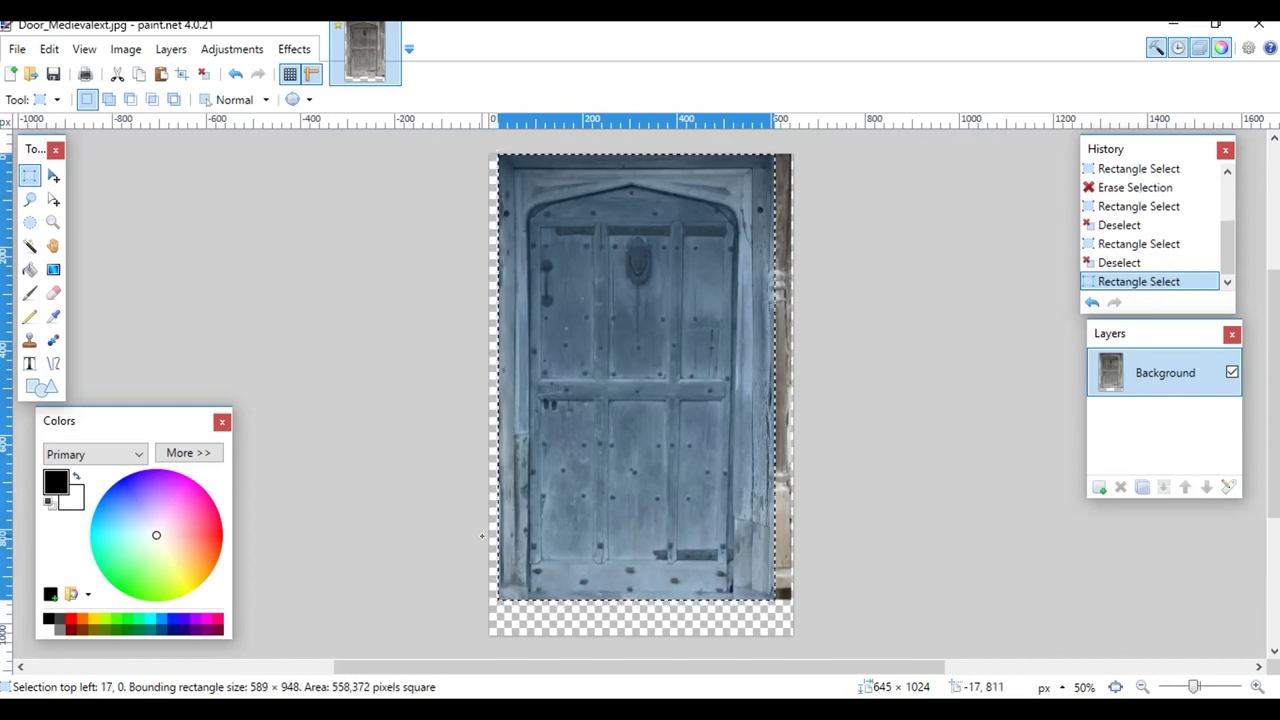
# Step: Crop the image to the door and save it as Door_Medievalext1.jpg at JPEG quality 95
pyautogui.click(231, 49)
pyautogui.moveTo(125, 49)
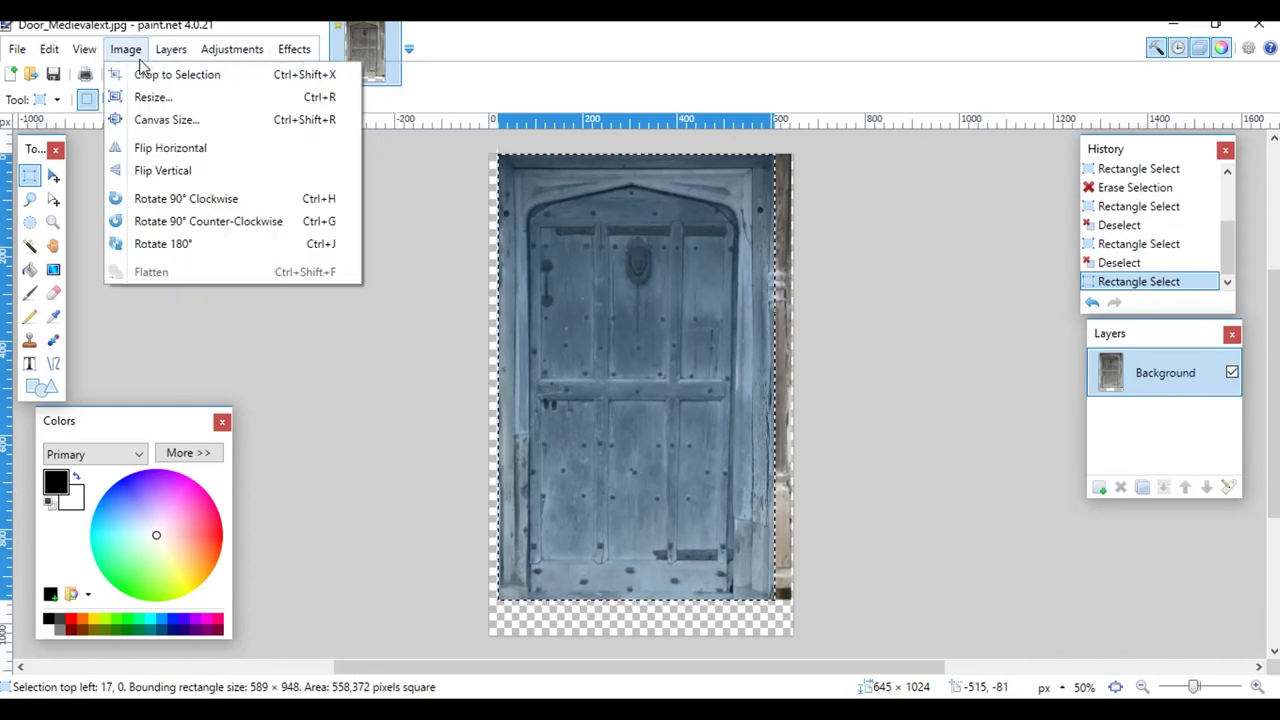
pyautogui.click(177, 74)
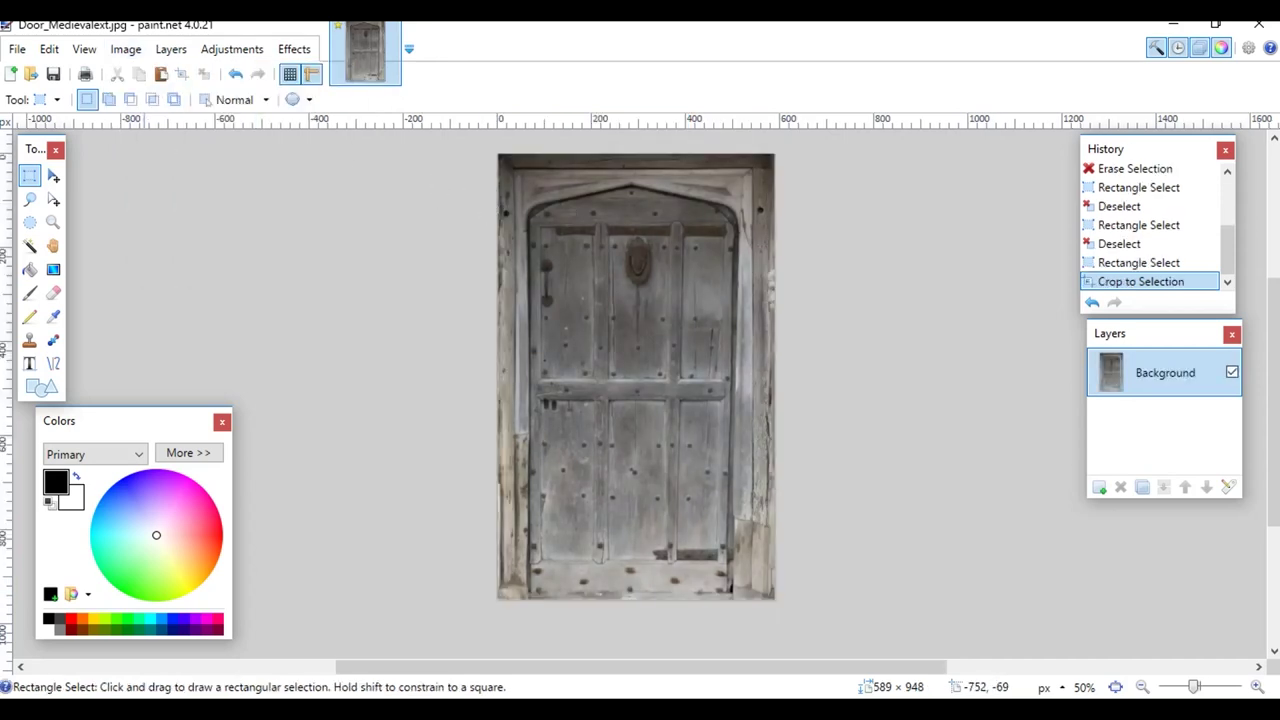
pyautogui.click(17, 49)
pyautogui.click(78, 224)
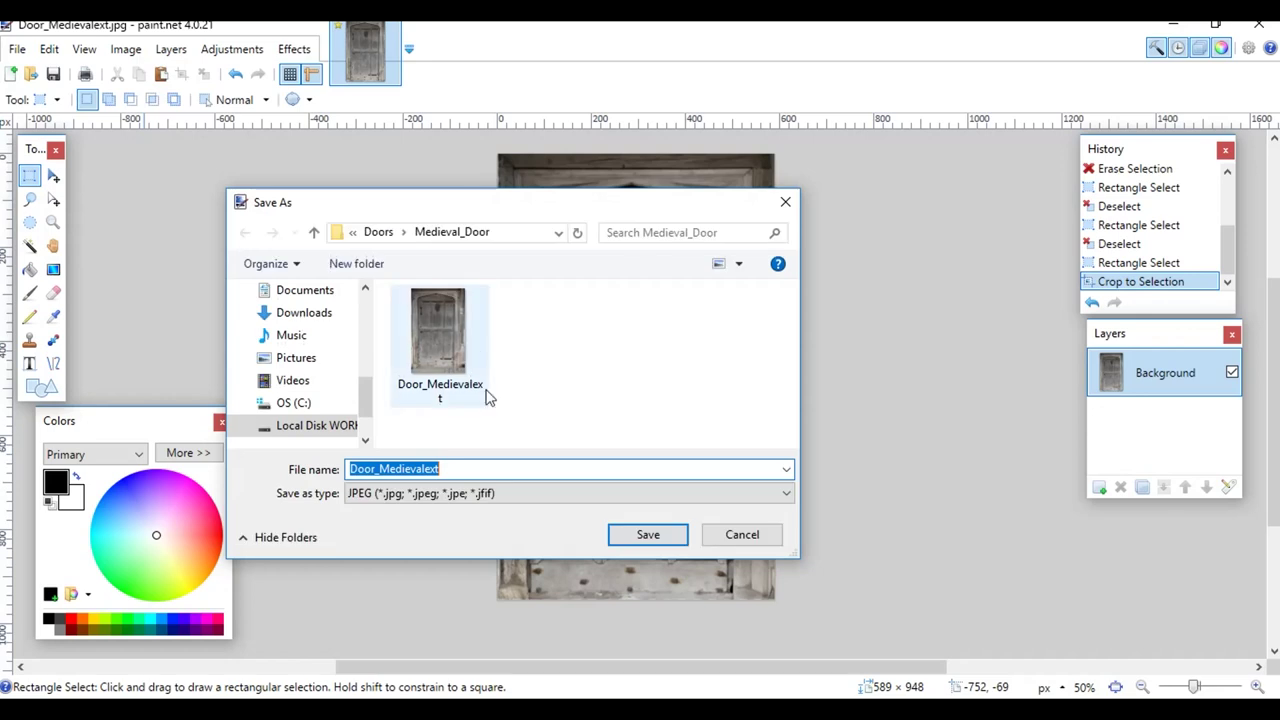
pyautogui.click(446, 469)
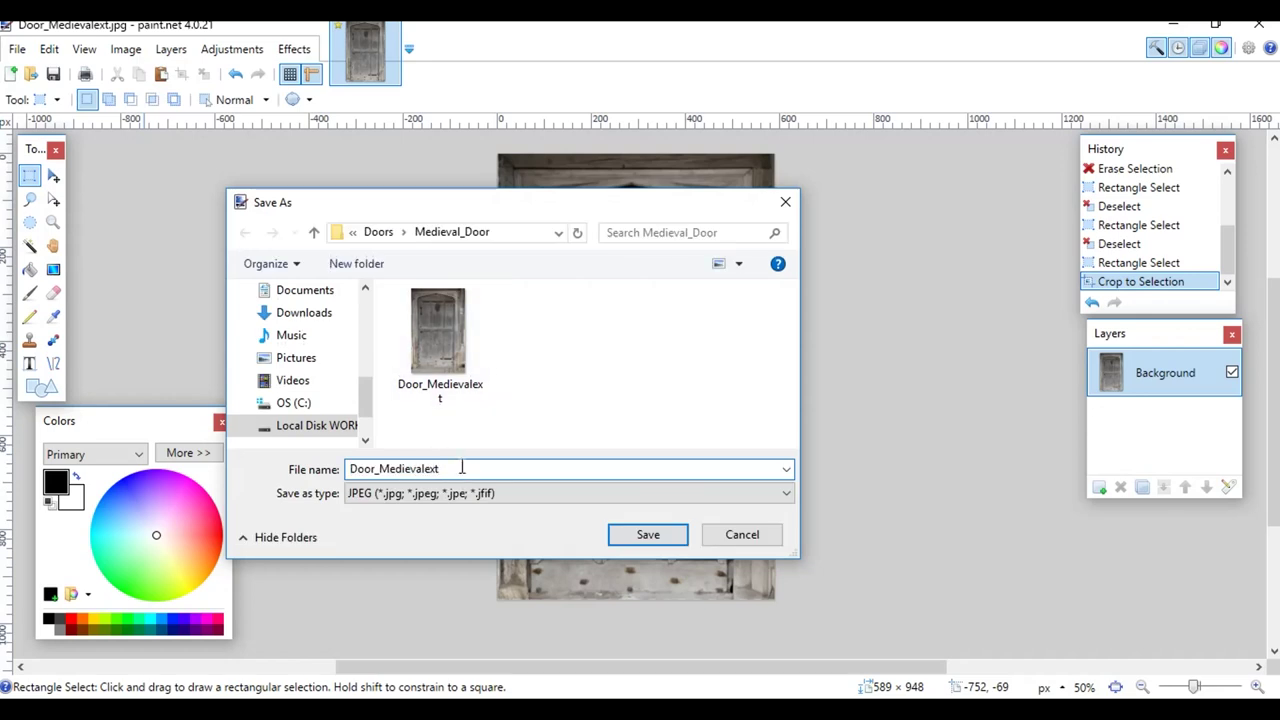
pyautogui.write('1')
pyautogui.click(491, 493)
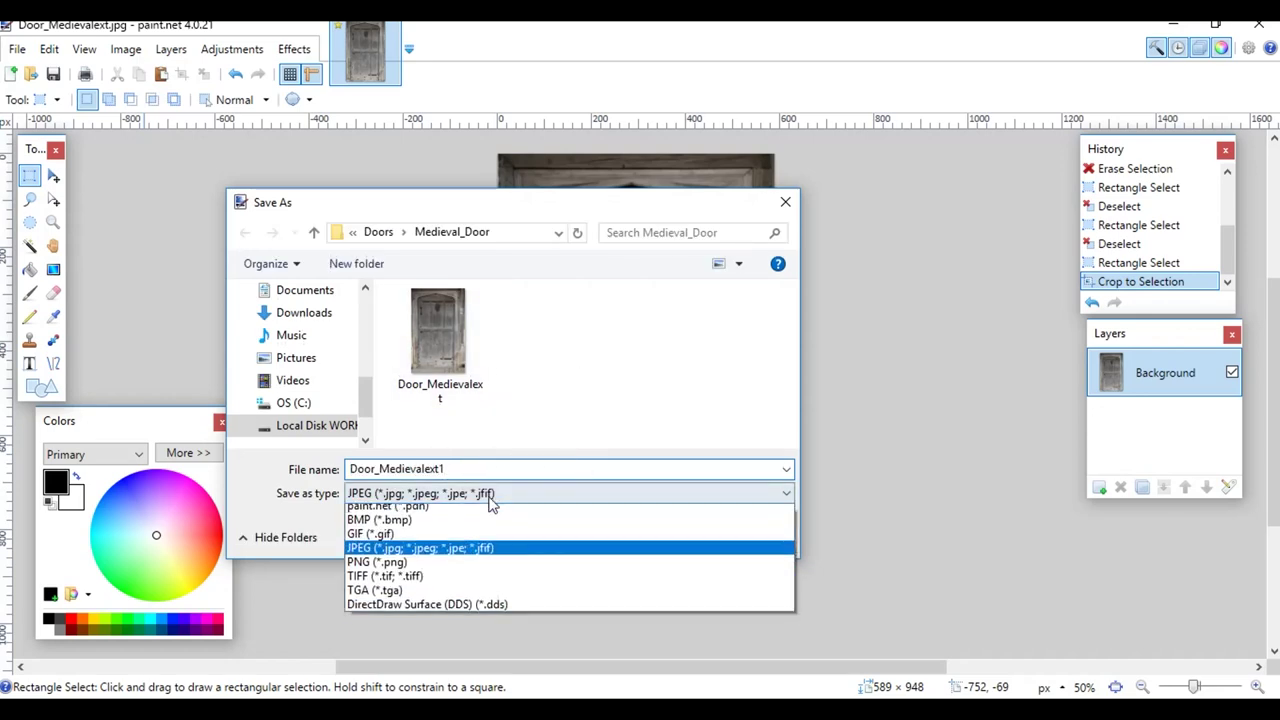
pyautogui.click(580, 546)
pyautogui.click(623, 534)
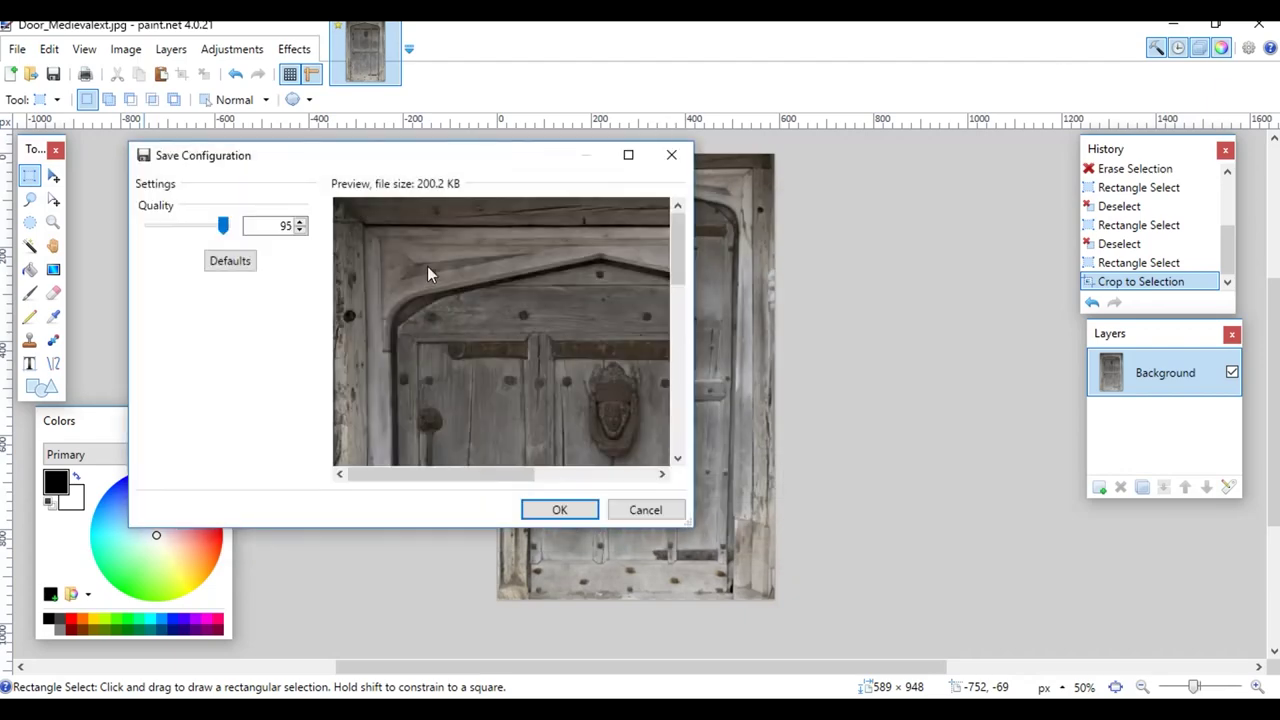
pyautogui.click(560, 510)
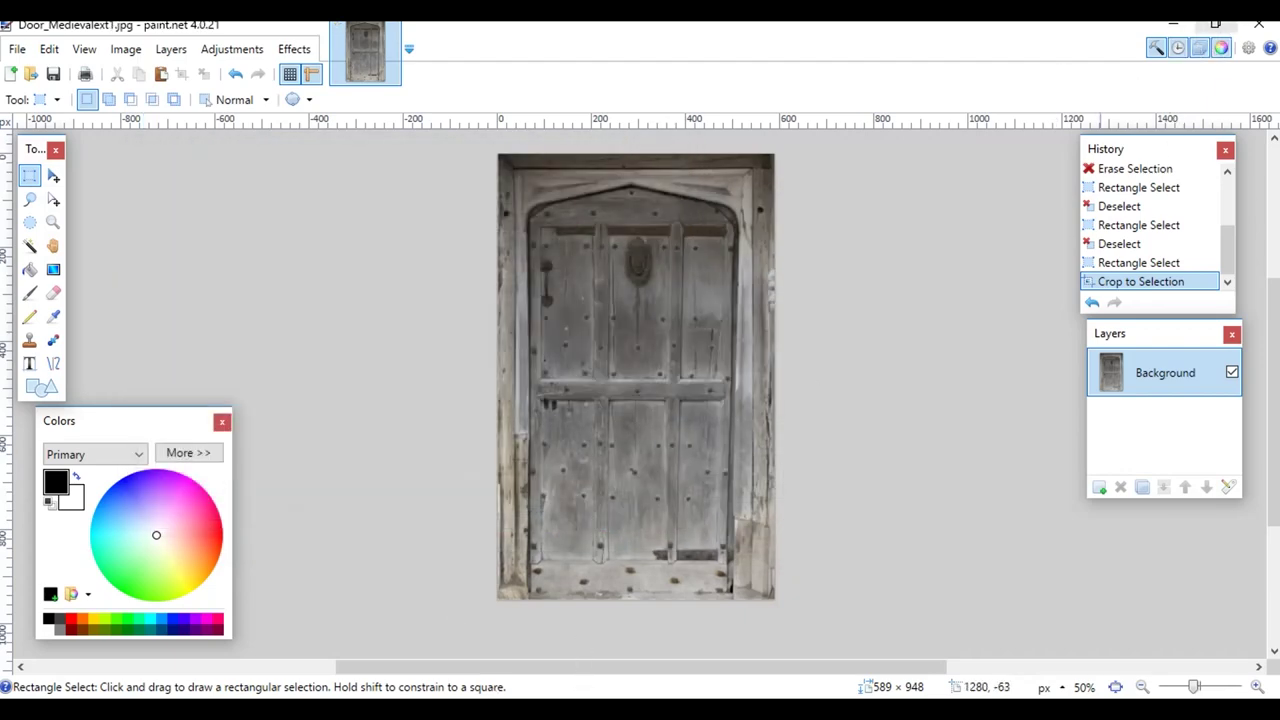
pyautogui.click(1215, 24)
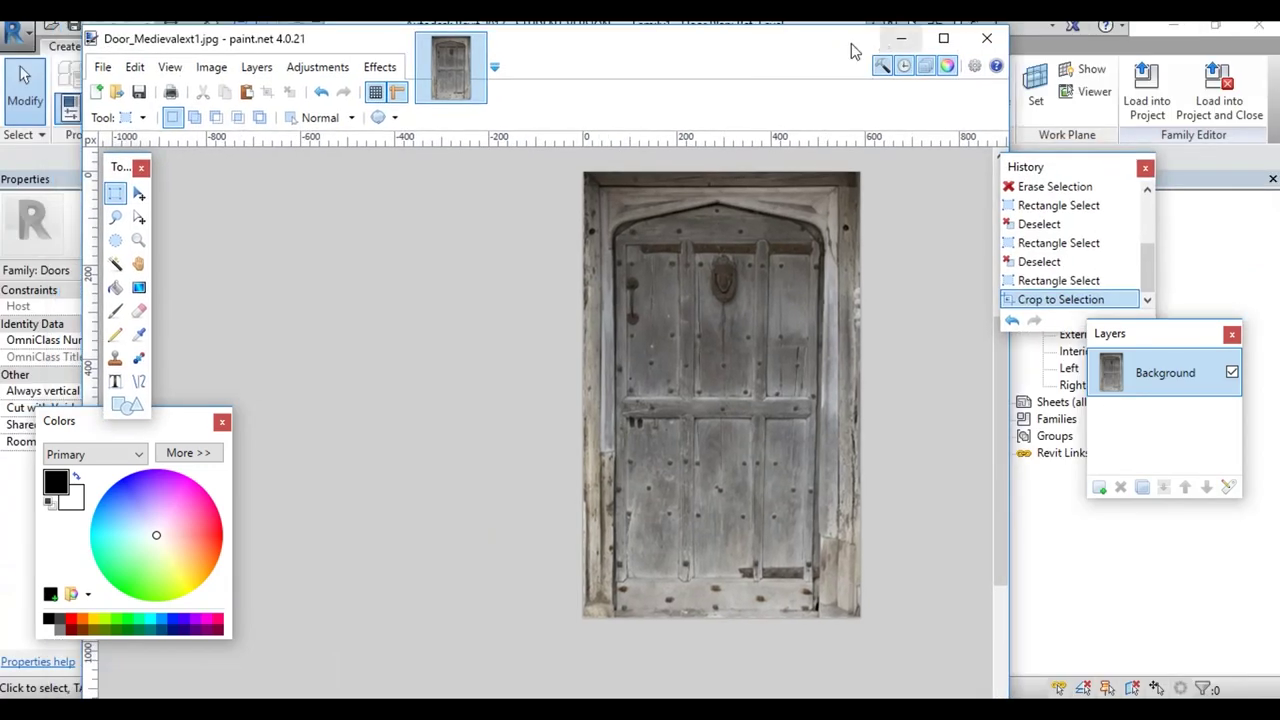
# Step: Move paint.net aside and zoom into the door in the Revit floor plan
pyautogui.moveTo(760, 50); pyautogui.dragTo(707, 63)
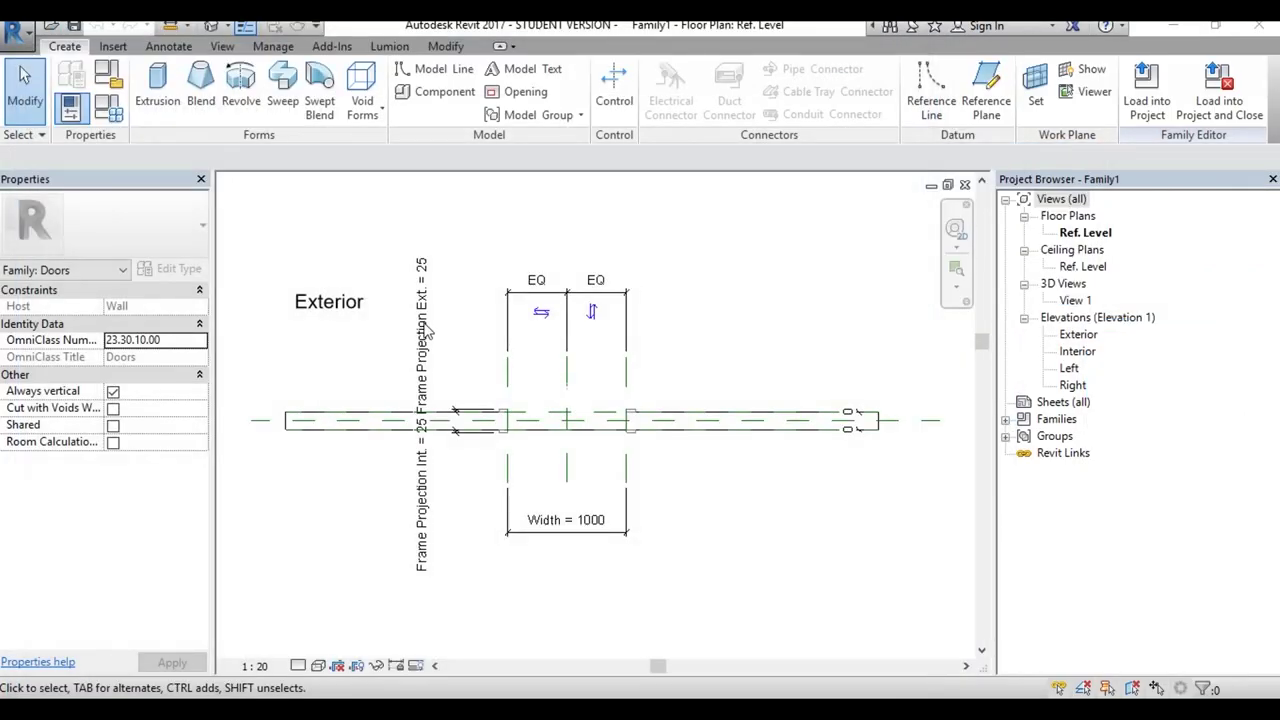
pyautogui.scroll(2, 557, 350)
pyautogui.scroll(1, 540, 380)
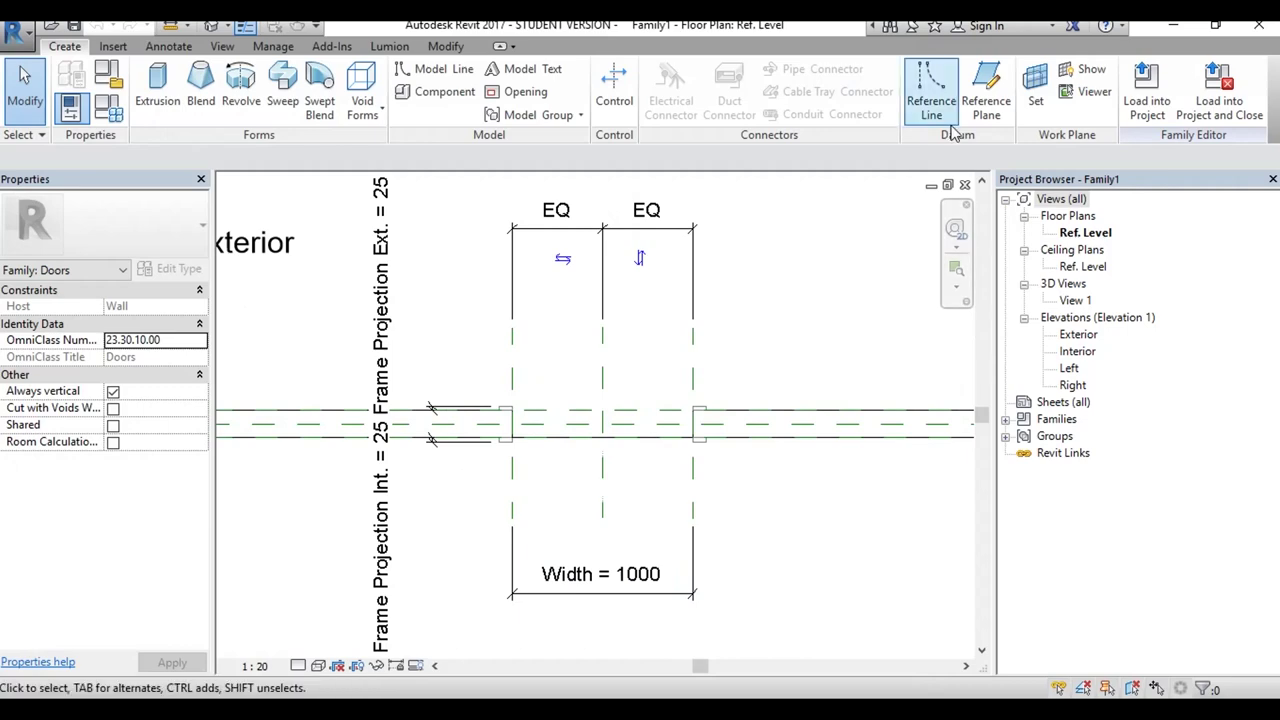
pyautogui.scroll(2, 440, 385)
pyautogui.scroll(1, 440, 385)
pyautogui.scroll(1, 445, 300)
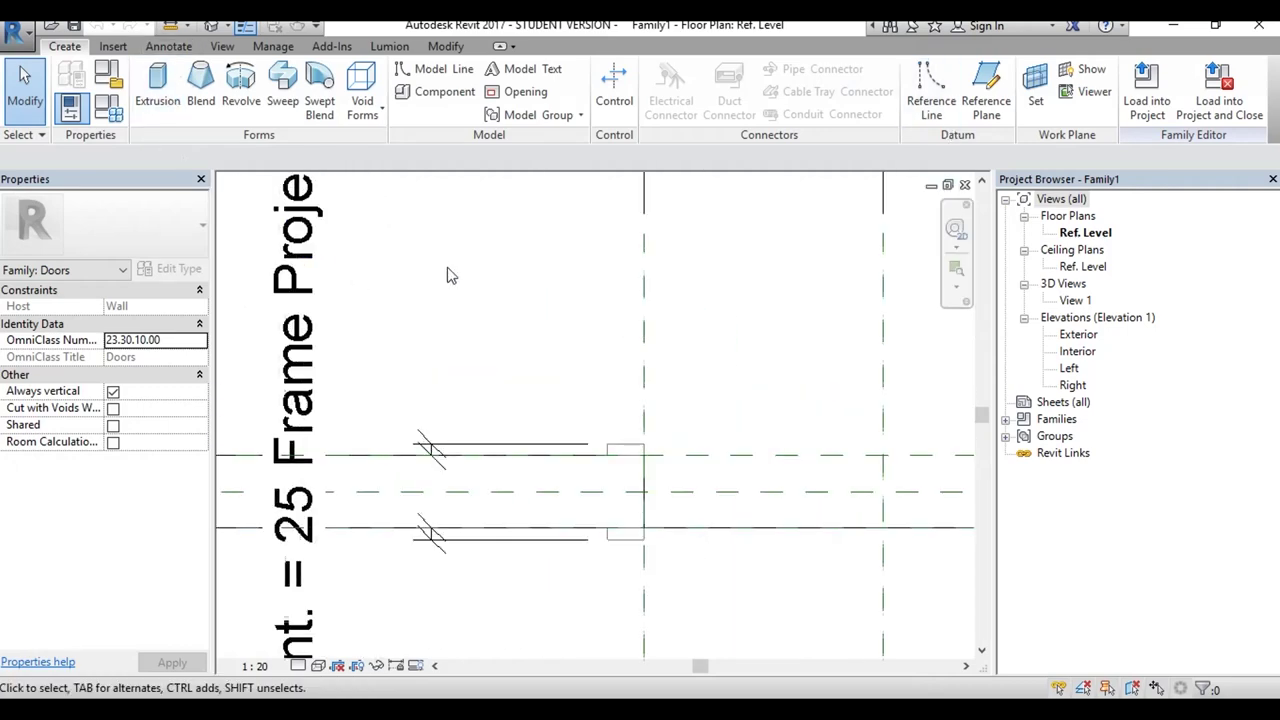
pyautogui.scroll(1, 645, 450)
# Step: Inspect the door frame, then bring up Family Types showing Height 2000 and Width 1000
pyautogui.click(640, 460)
pyautogui.scroll(-2, 600, 380)
pyautogui.scroll(1, 560, 400)
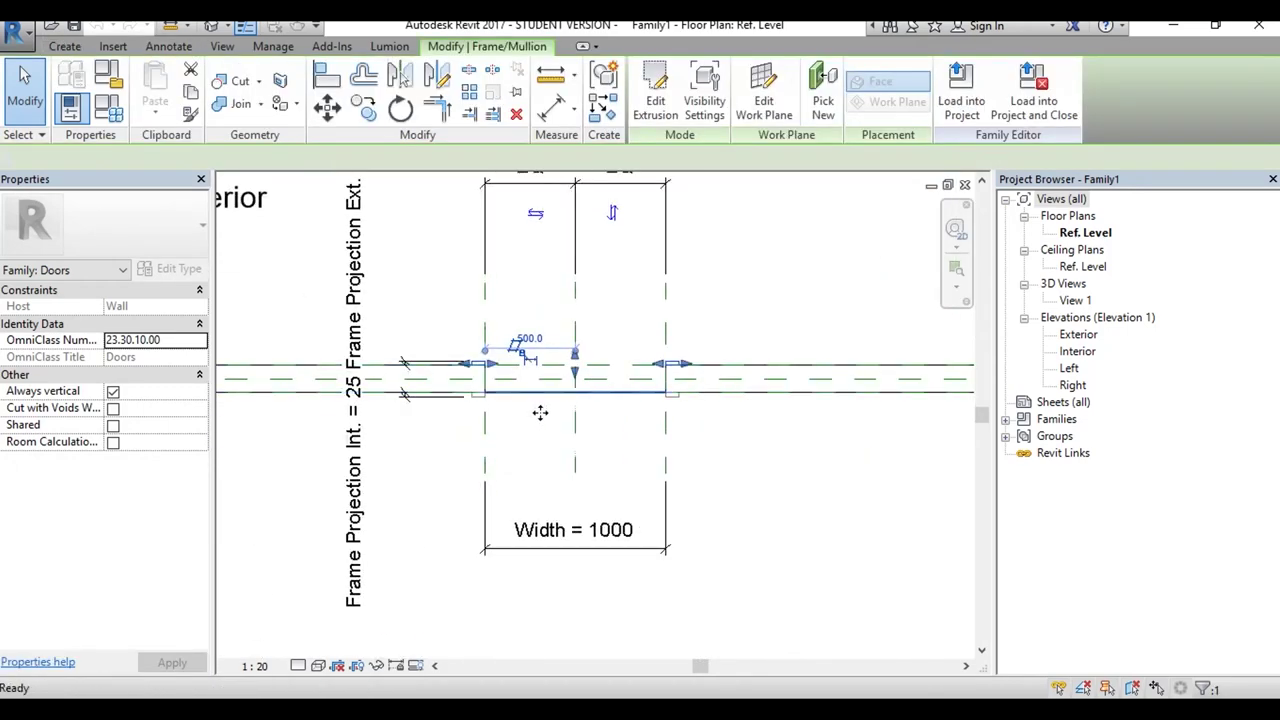
pyautogui.click(540, 414)
pyautogui.scroll(1, 520, 410)
pyautogui.click(445, 395)
pyautogui.click(586, 457)
pyautogui.scroll(-2, 586, 457)
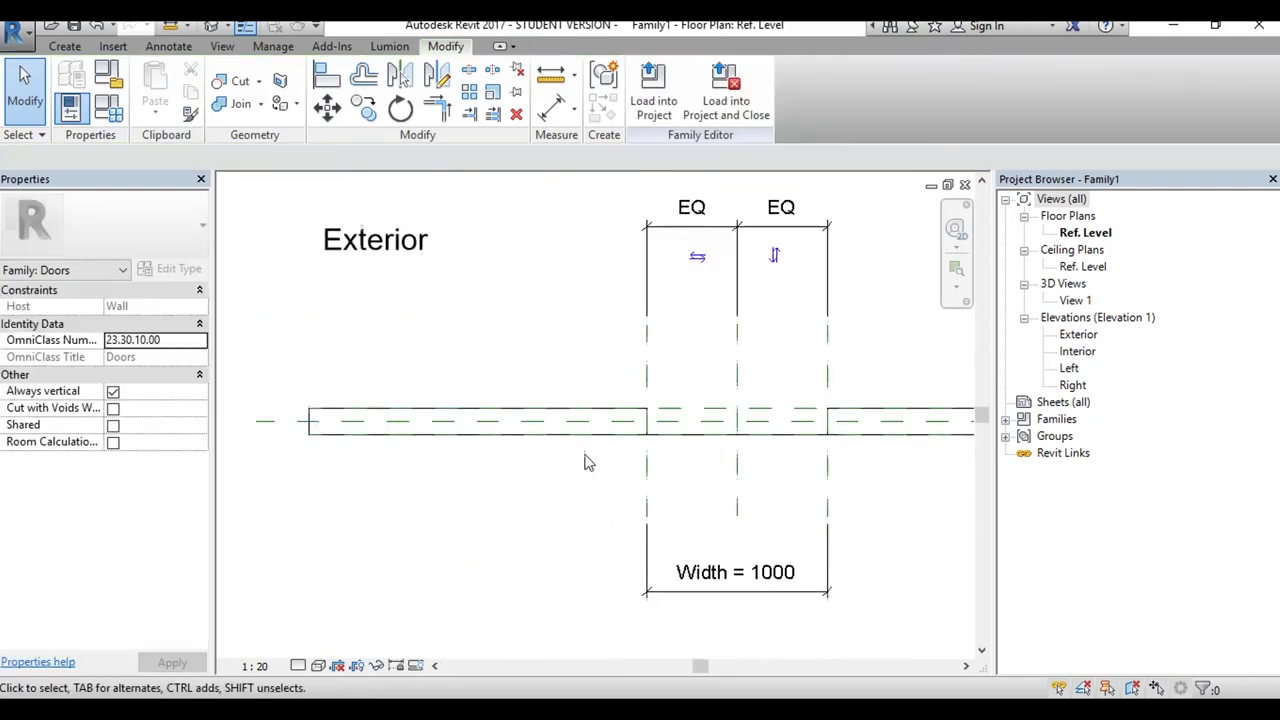
pyautogui.click(112, 112)
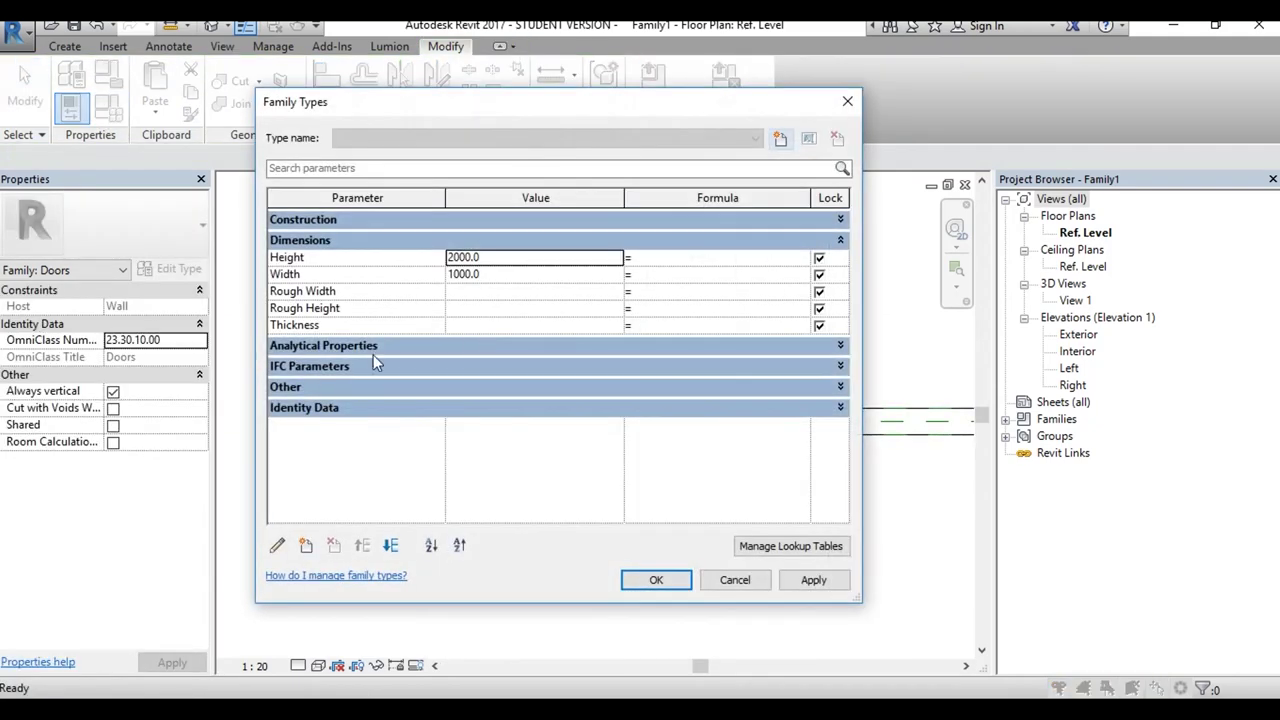
# Step: Expand the Other group and delete the Frame Projection Ext. parameter
pyautogui.click(375, 349)
pyautogui.click(378, 350)
pyautogui.click(351, 367)
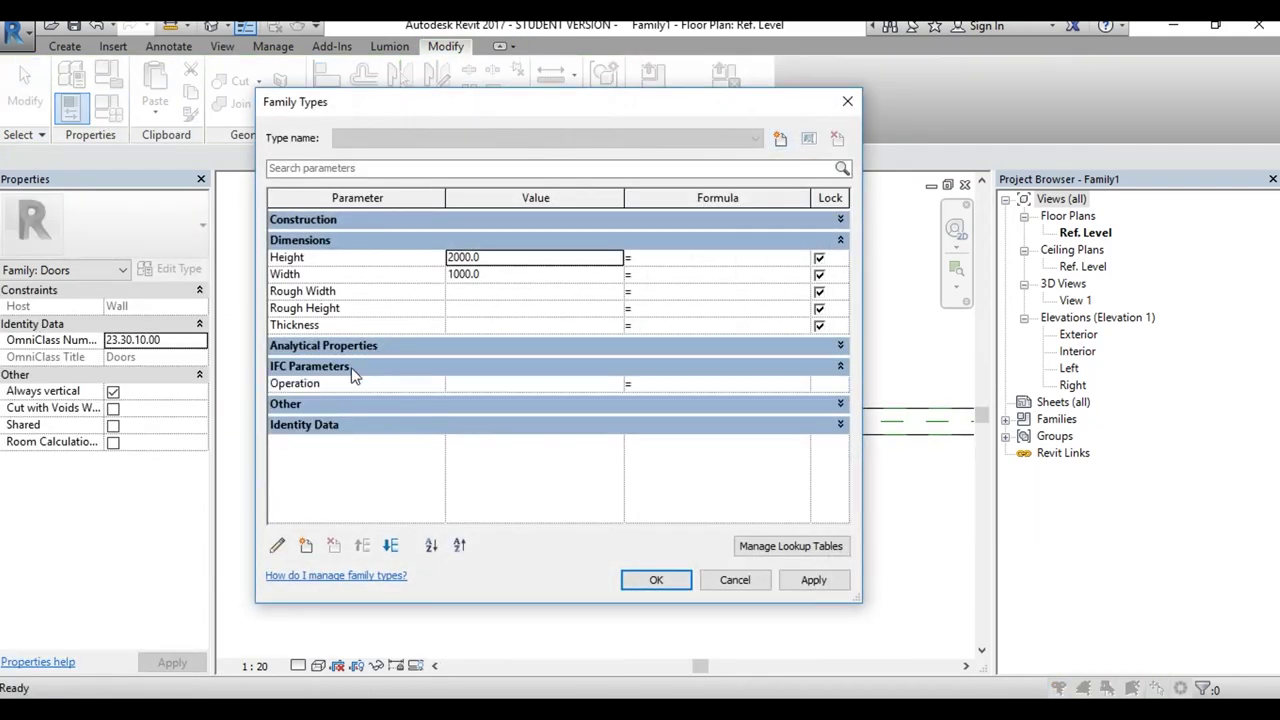
pyautogui.click(351, 367)
pyautogui.click(345, 390)
pyautogui.click(346, 405)
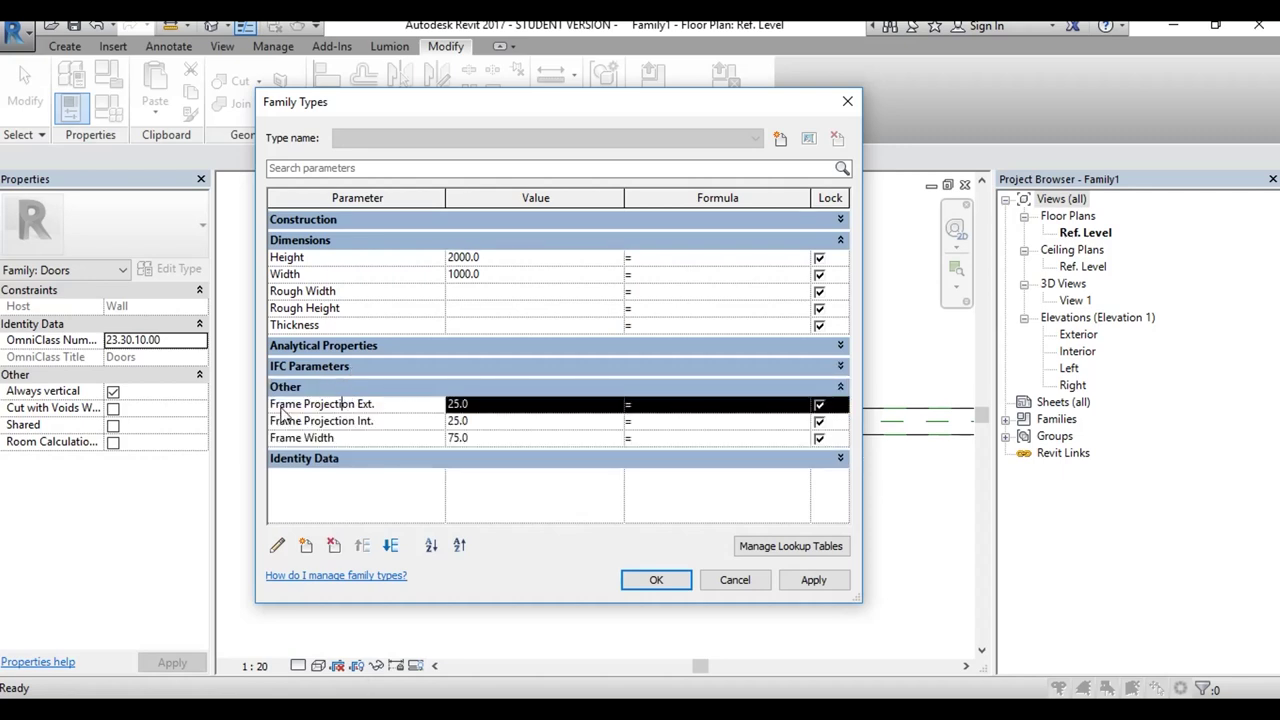
pyautogui.click(334, 545)
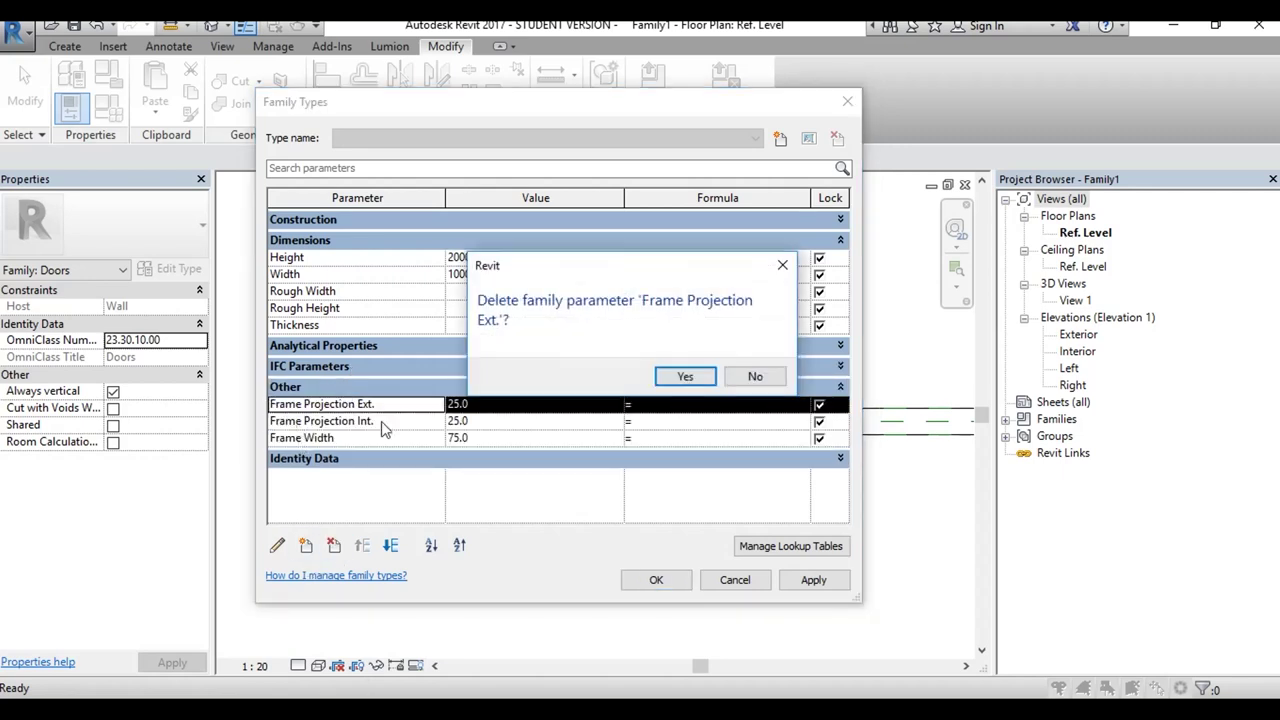
pyautogui.click(756, 376)
# Step: Delete the Frame Projection Int. and Frame Width parameters
pyautogui.click(318, 405)
pyautogui.click(334, 545)
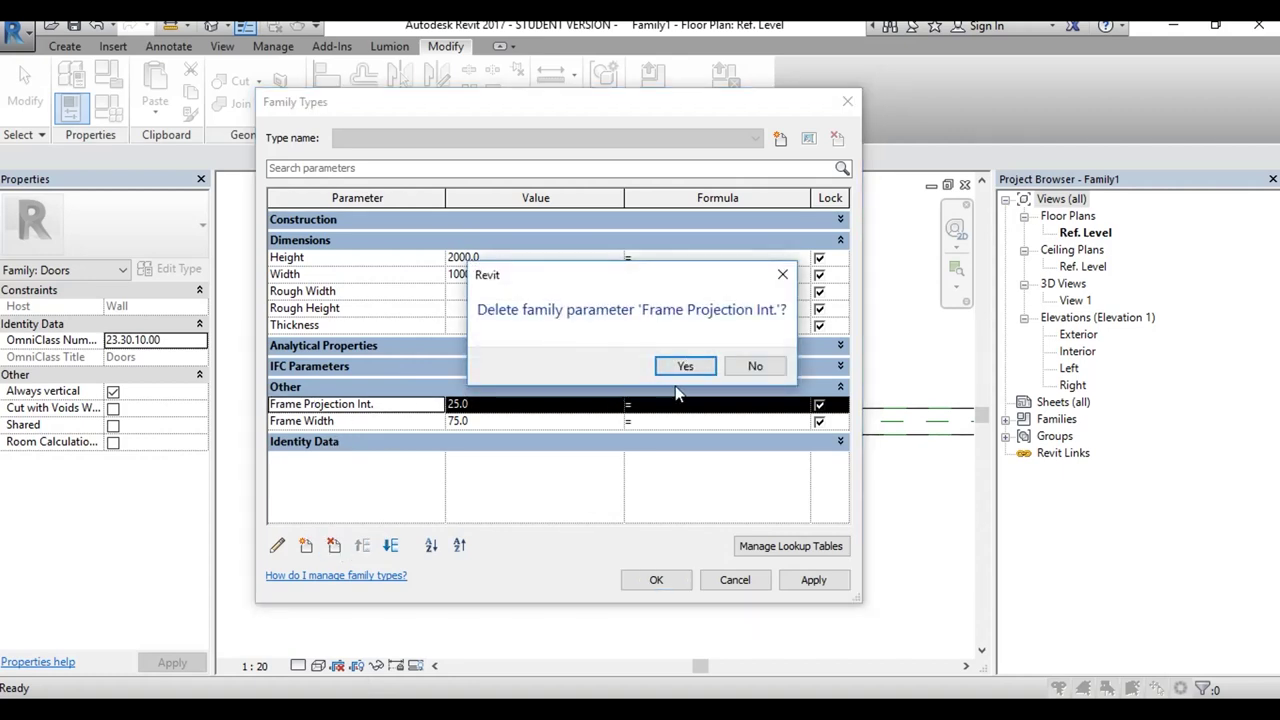
pyautogui.click(684, 367)
pyautogui.click(347, 407)
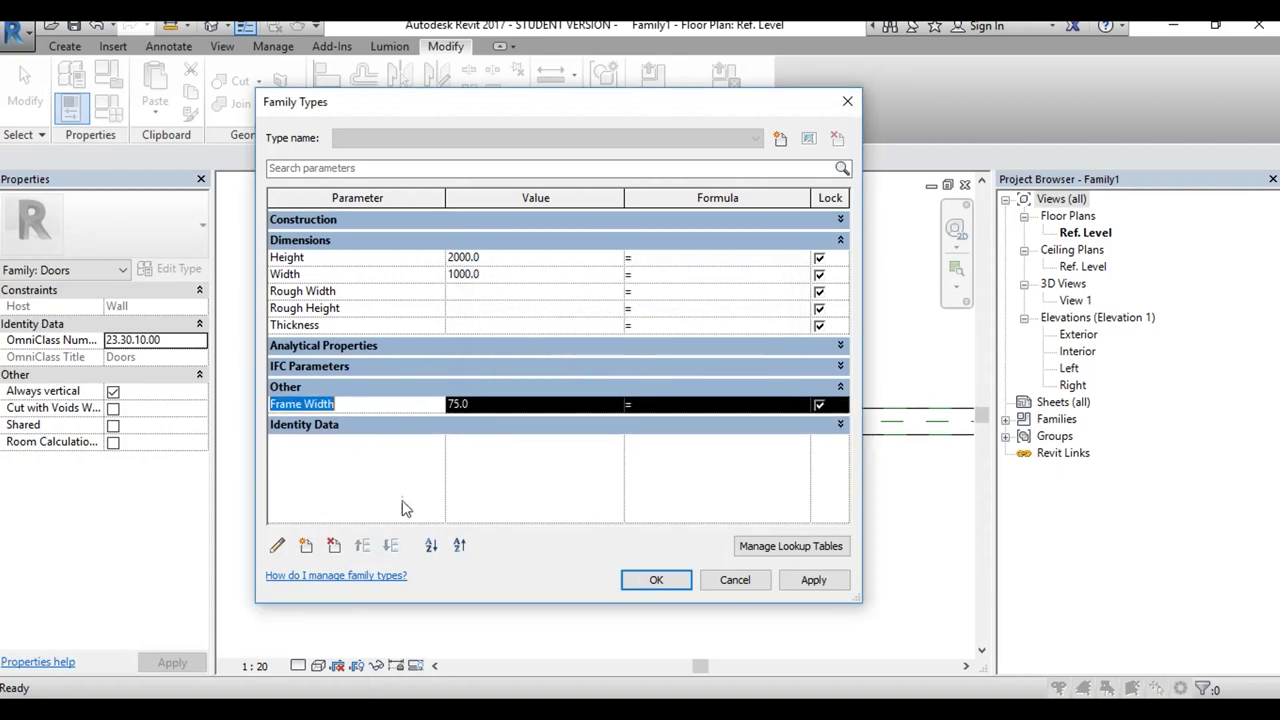
pyautogui.click(334, 545)
pyautogui.click(684, 367)
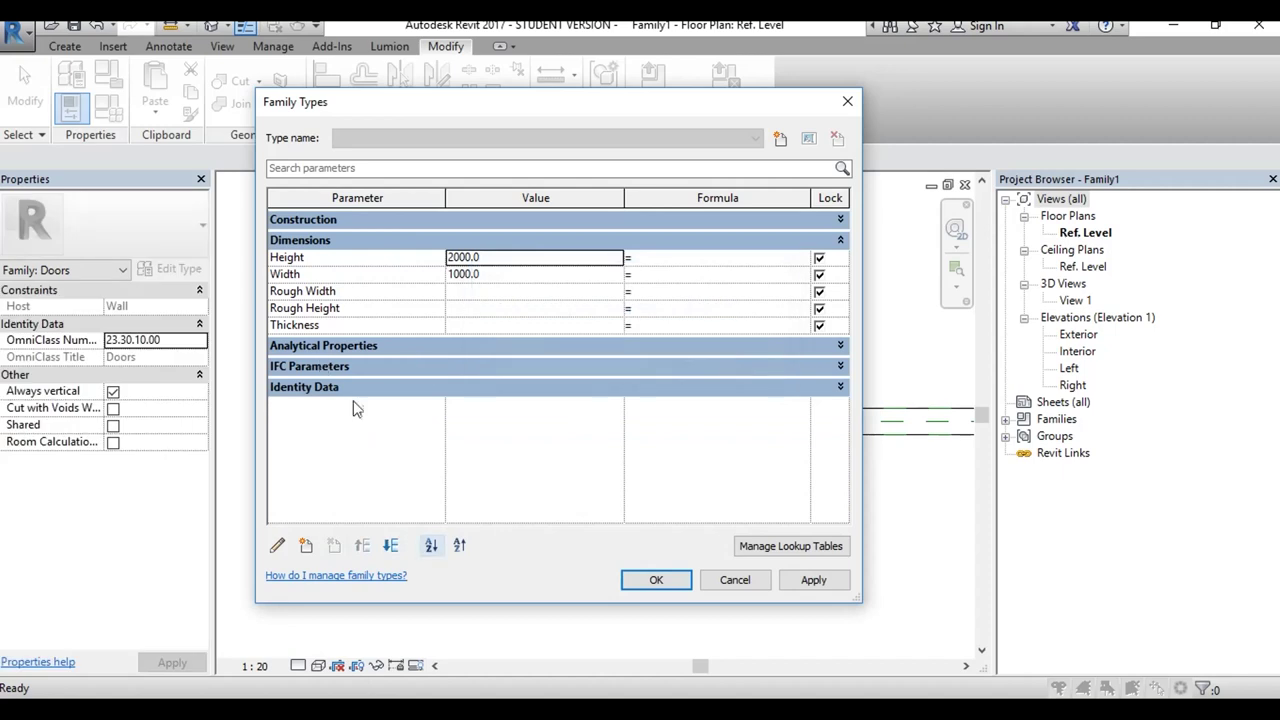
# Step: Look through the Analytical Properties, Identity Data and IFC Parameters groups
pyautogui.click(396, 348)
pyautogui.click(402, 340)
pyautogui.click(337, 390)
pyautogui.click(342, 380)
pyautogui.click(345, 308)
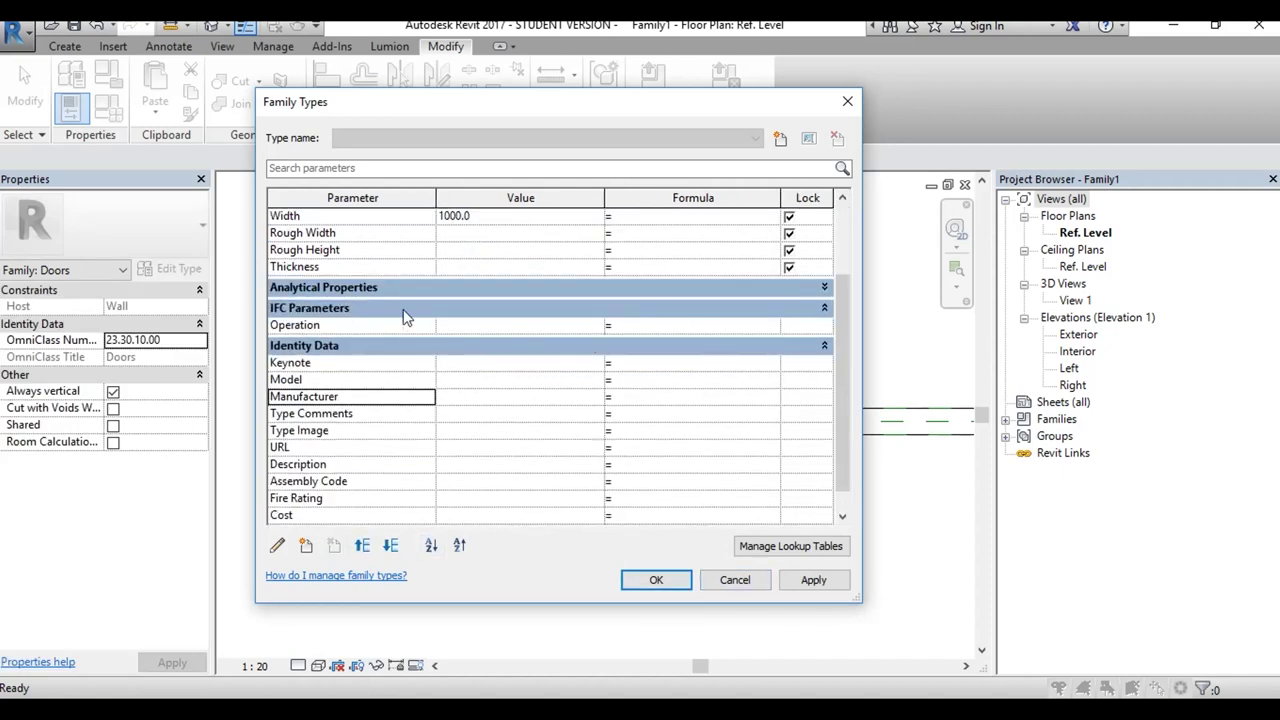
pyautogui.click(301, 315)
pyautogui.click(302, 326)
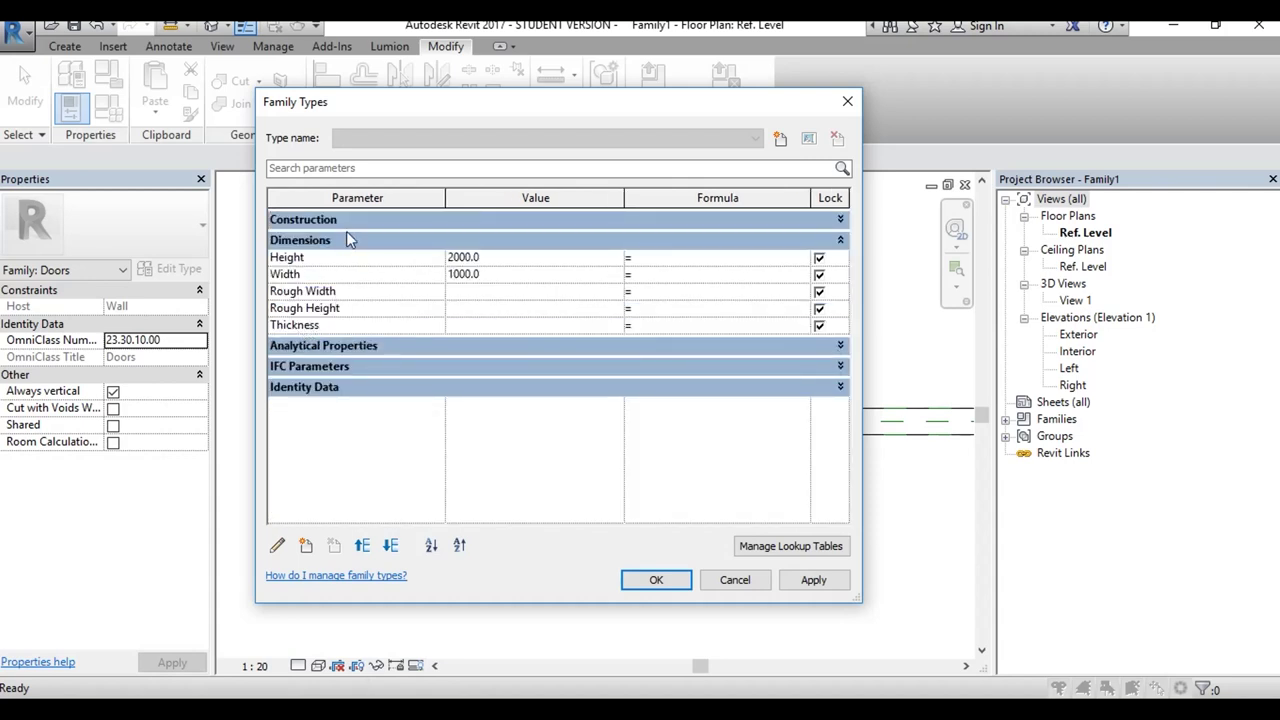
# Step: Set the door Height to 2100 and Width to 900
pyautogui.click(489, 258)
pyautogui.write('21')
pyautogui.write('0')
pyautogui.click(487, 279)
pyautogui.write('9')
pyautogui.write('00')
pyautogui.click(489, 256)
# Step: Apply the new door size and zoom the plan to confirm Width = 900
pyautogui.click(813, 580)
pyautogui.click(655, 580)
pyautogui.scroll(1, 660, 437)
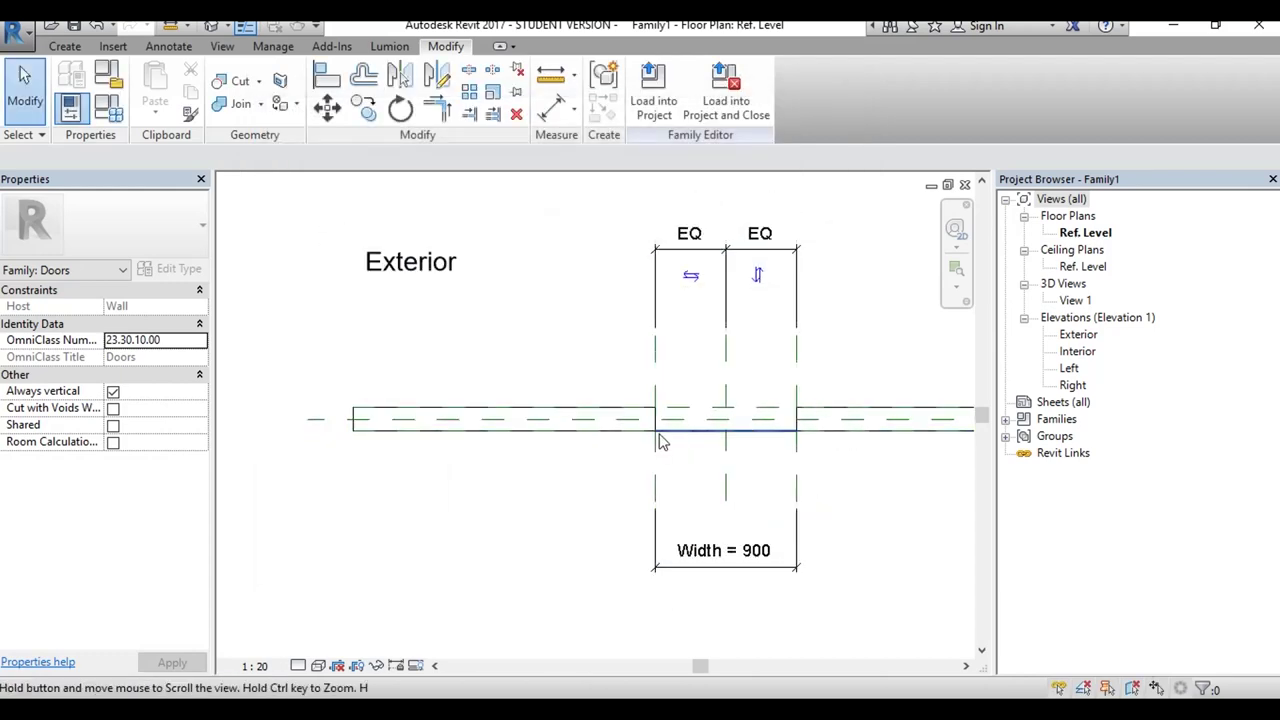
pyautogui.scroll(3, 584, 417)
pyautogui.scroll(-1, 584, 417)
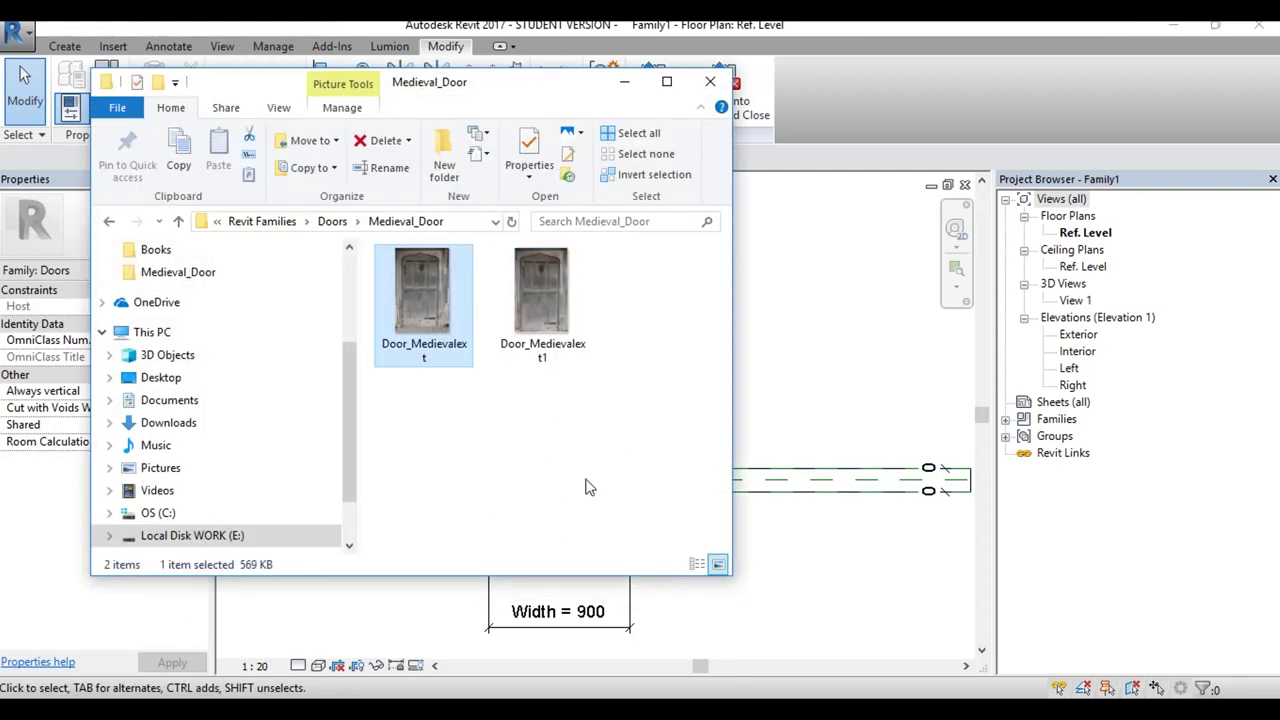
# Step: Open the cropped Door_Medievalext1.jpg photo in Photos
pyautogui.doubleClick(543, 300)
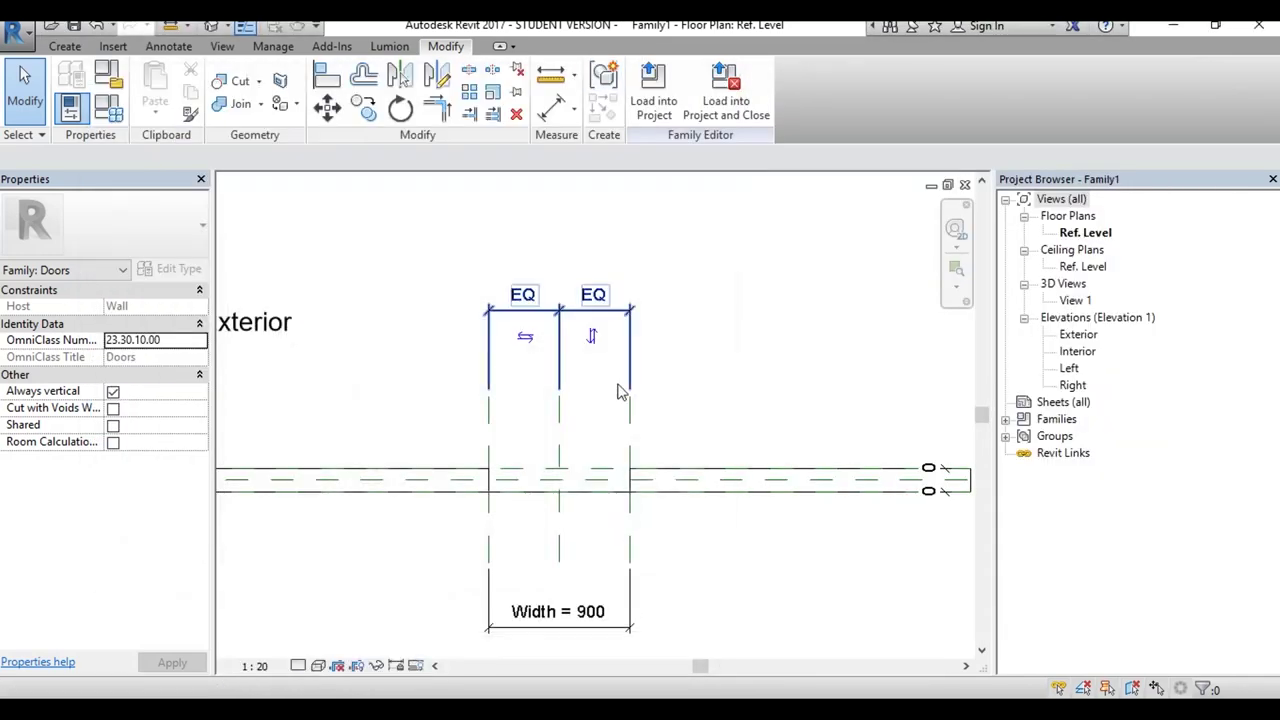
pyautogui.scroll(2, 601, 446)
pyautogui.scroll(1, 643, 423)
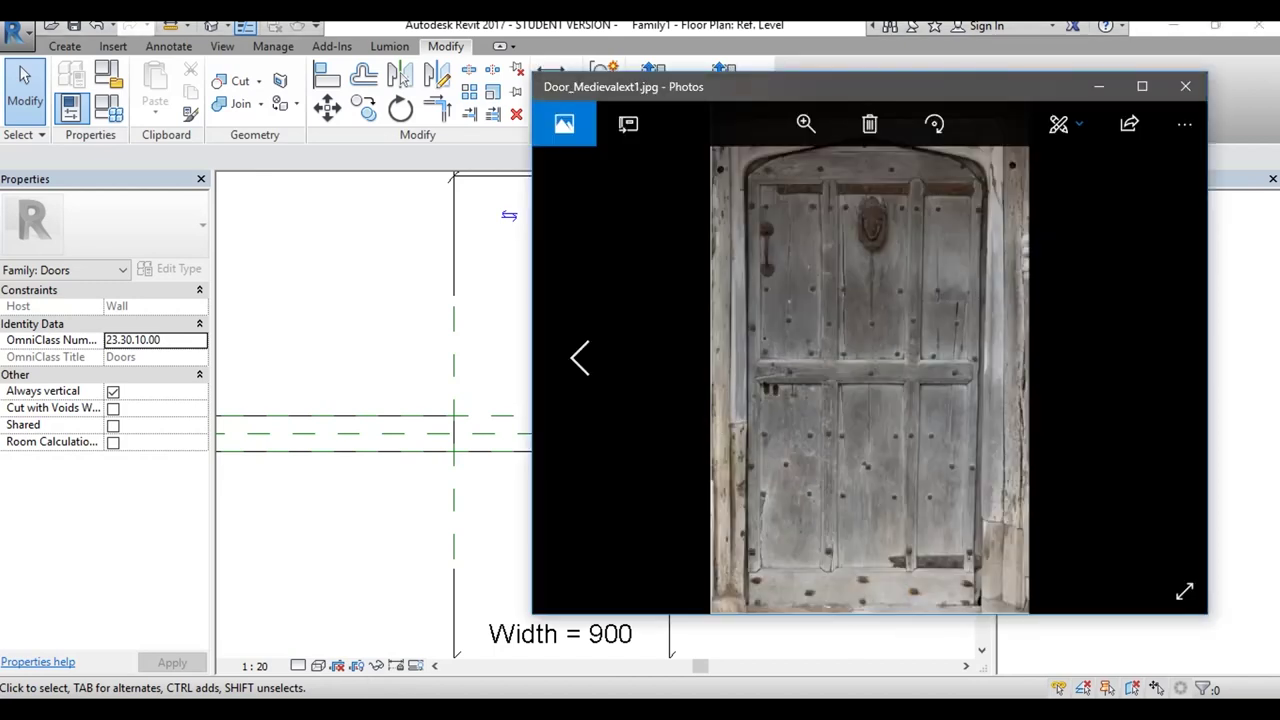
pyautogui.click(805, 123)
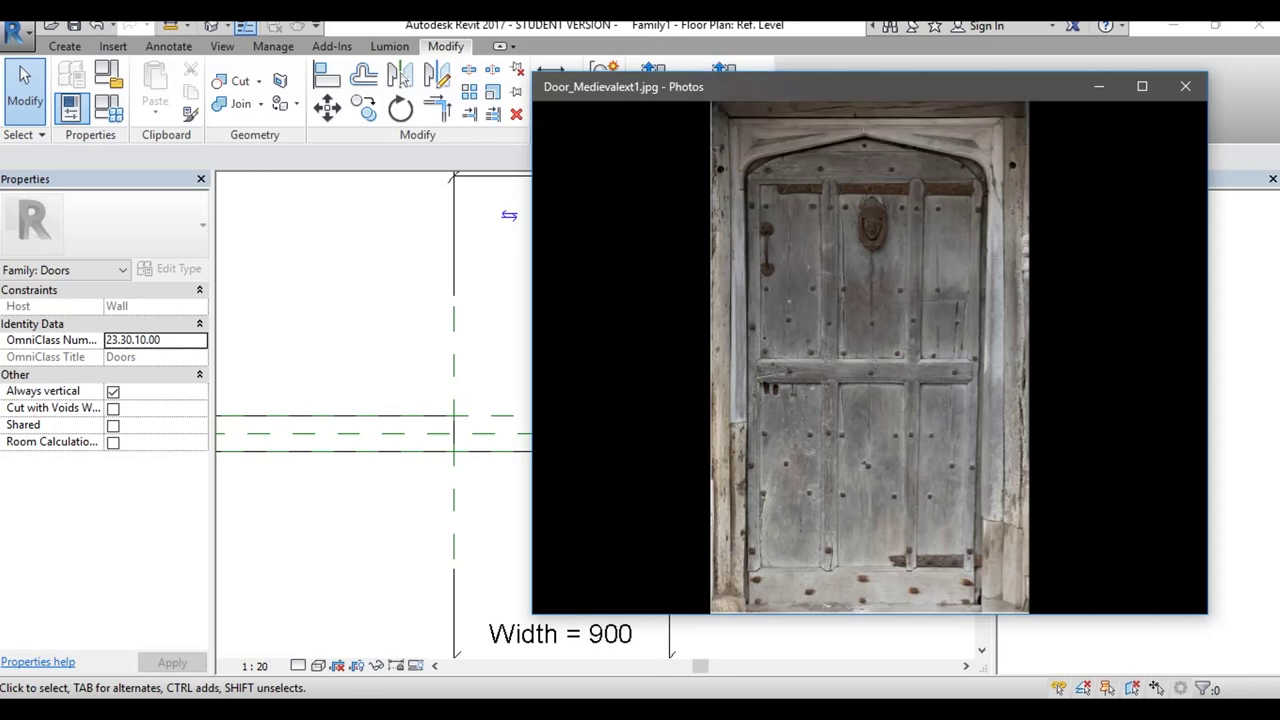
# Step: Reposition the Photos window and close the door photo
pyautogui.moveTo(800, 87); pyautogui.dragTo(848, 87)
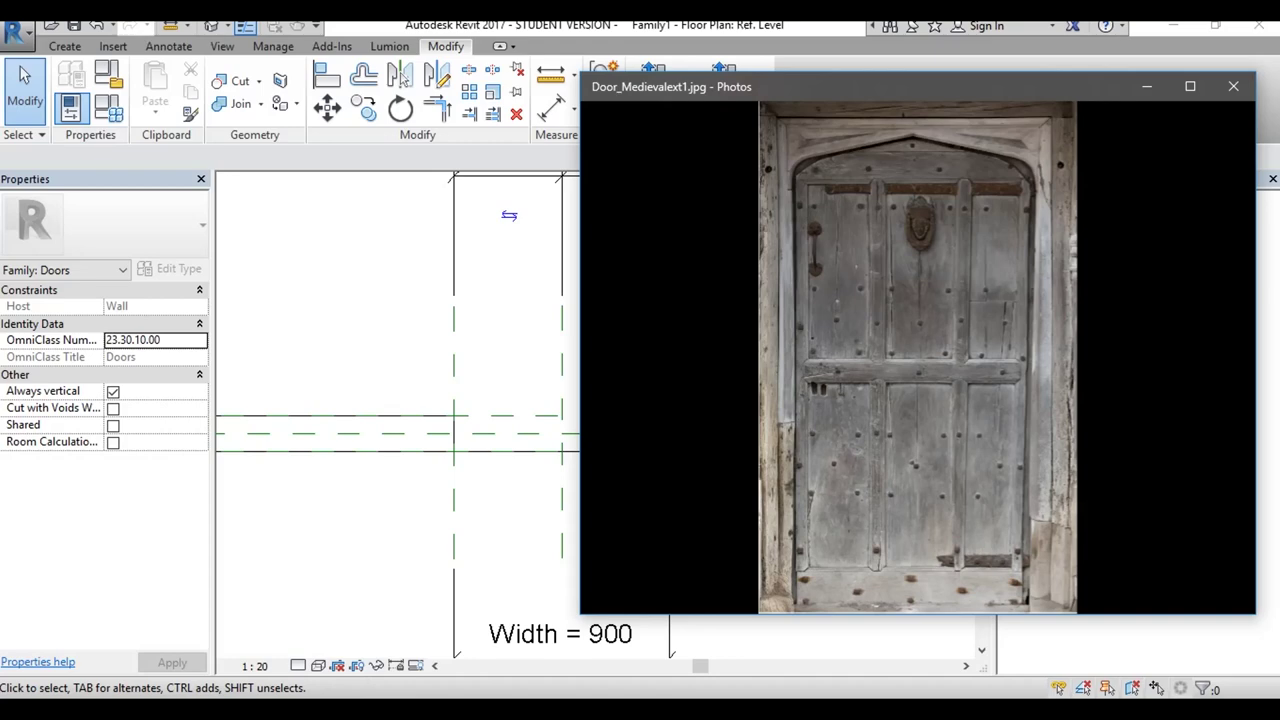
pyautogui.moveTo(848, 87); pyautogui.dragTo(852, 94)
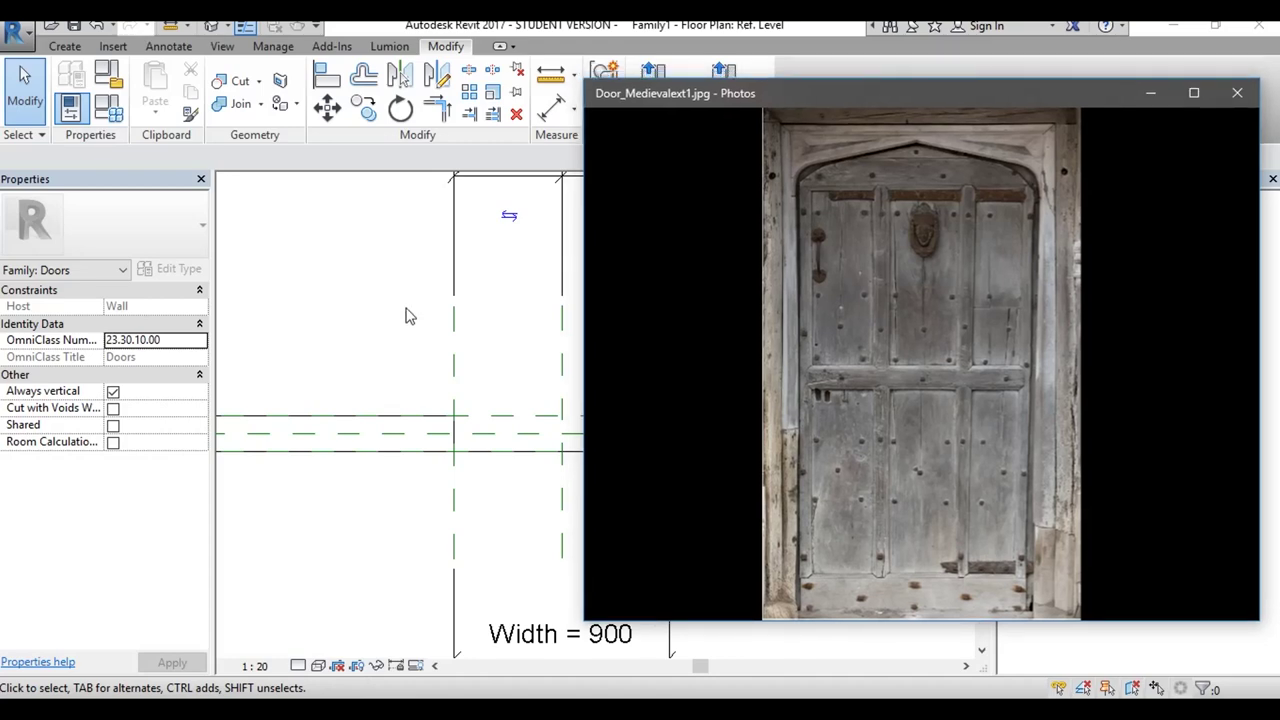
pyautogui.click(405, 316)
# Step: Restore the Family1 view, tile all views with WT, and activate Puerta Apertura
pyautogui.click(950, 186)
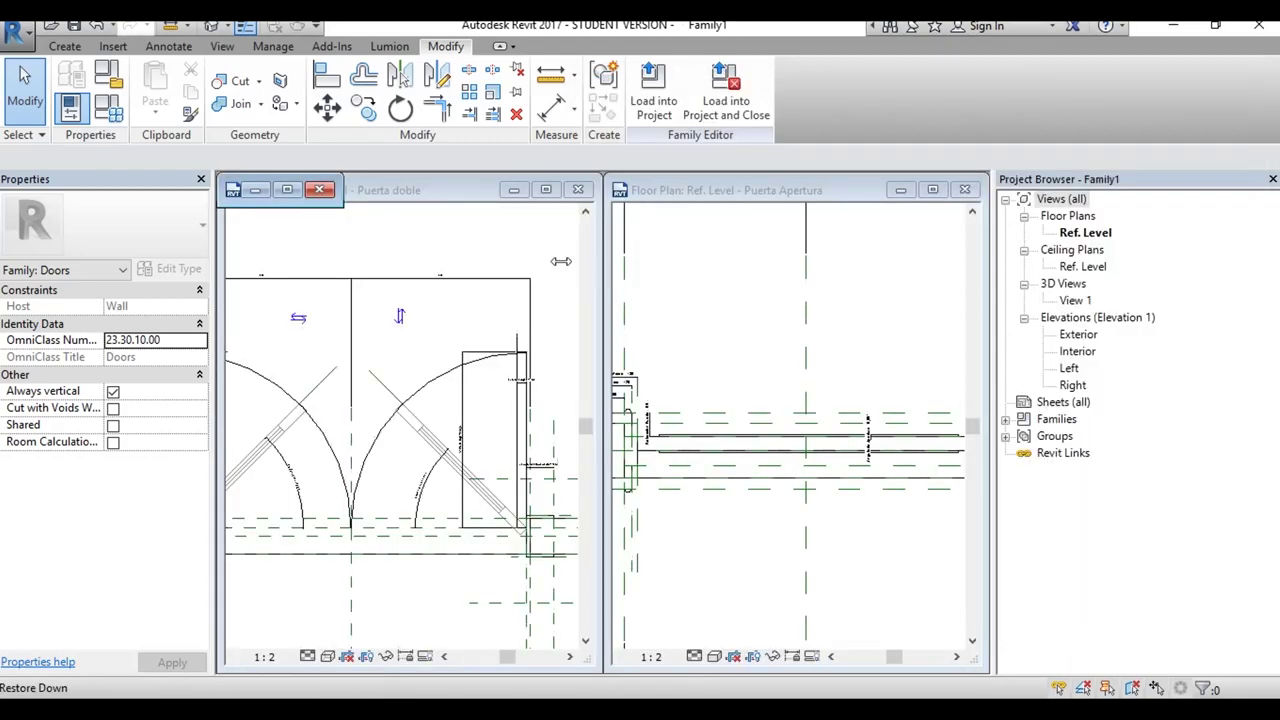
pyautogui.click(288, 191)
pyautogui.press('w')
pyautogui.press('t')
pyautogui.click(477, 451)
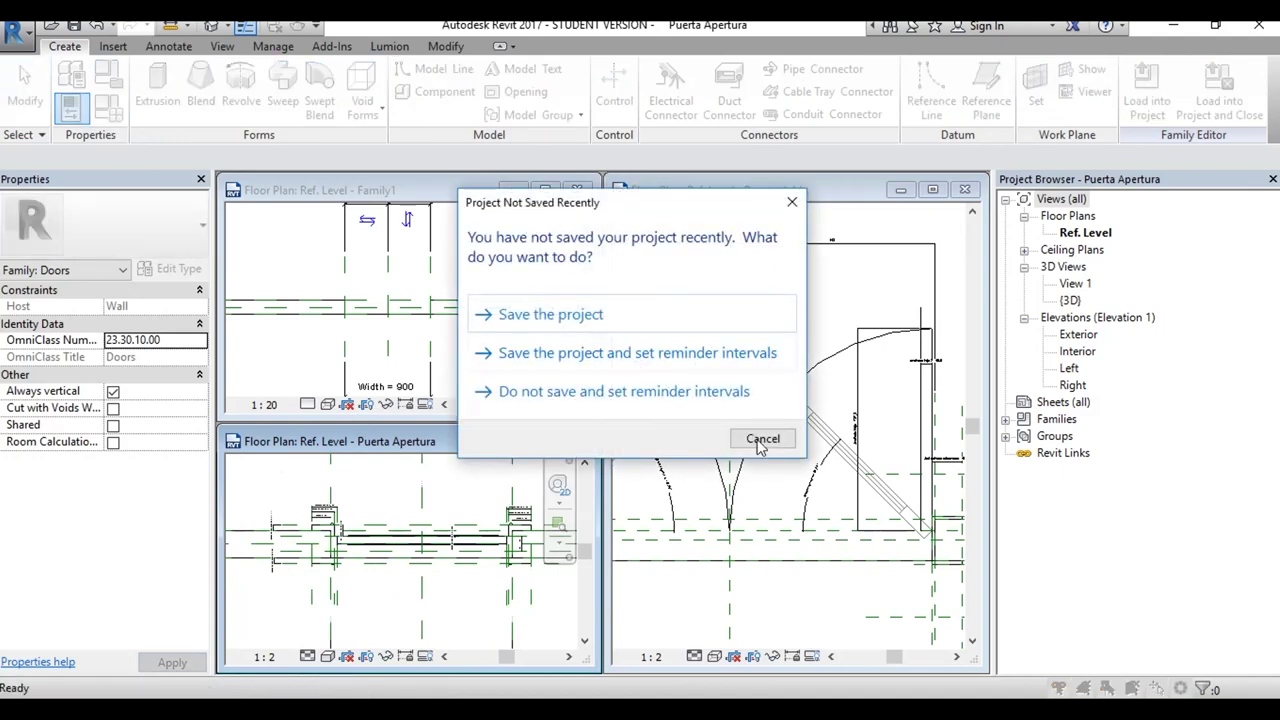
# Step: Dismiss the save reminder and browse the Construction, Dimensions, IFC, Analytical and Identity Data groups
pyautogui.click(760, 439)
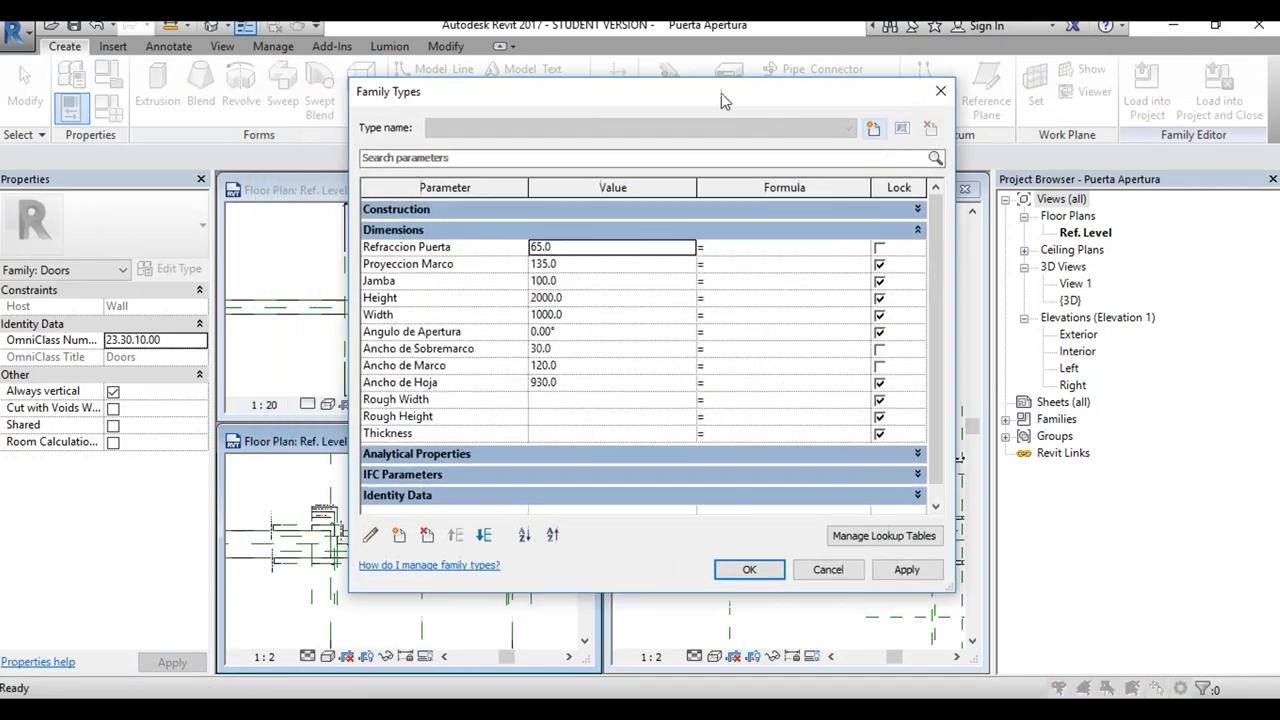
pyautogui.moveTo(721, 93); pyautogui.dragTo(751, 87)
pyautogui.click(481, 203)
pyautogui.click(481, 203)
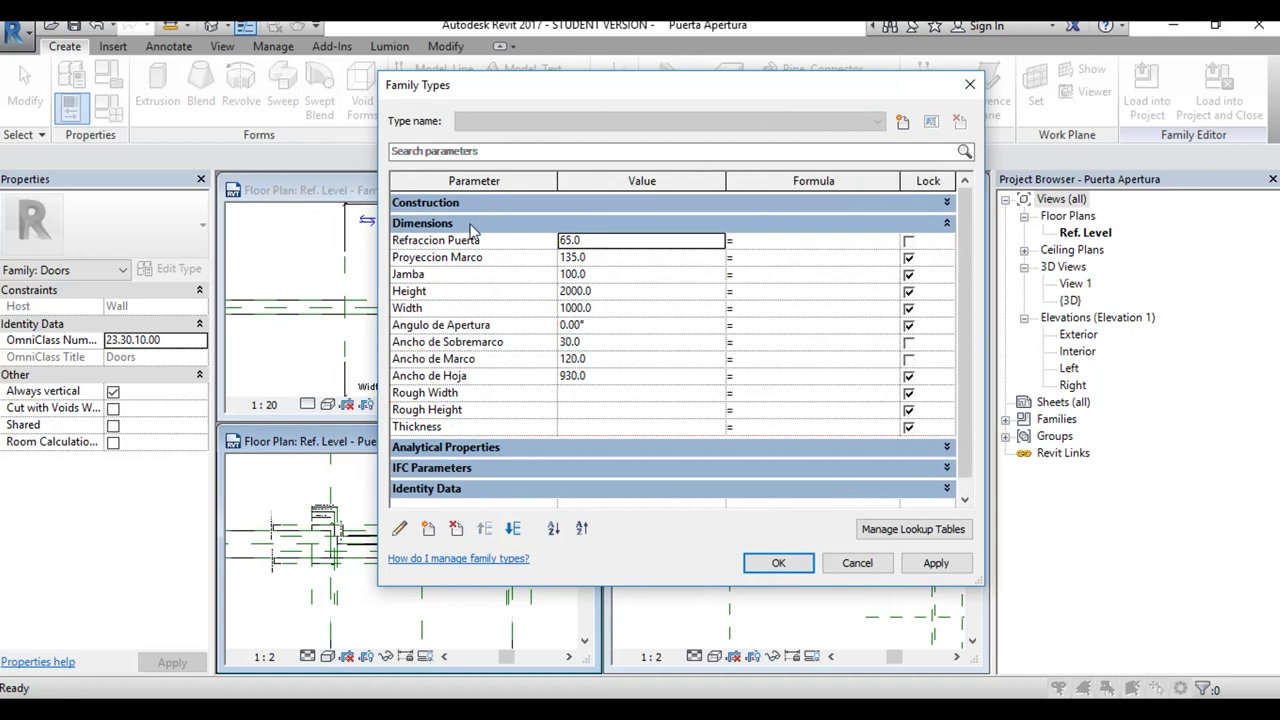
pyautogui.doubleClick(471, 225)
pyautogui.click(460, 470)
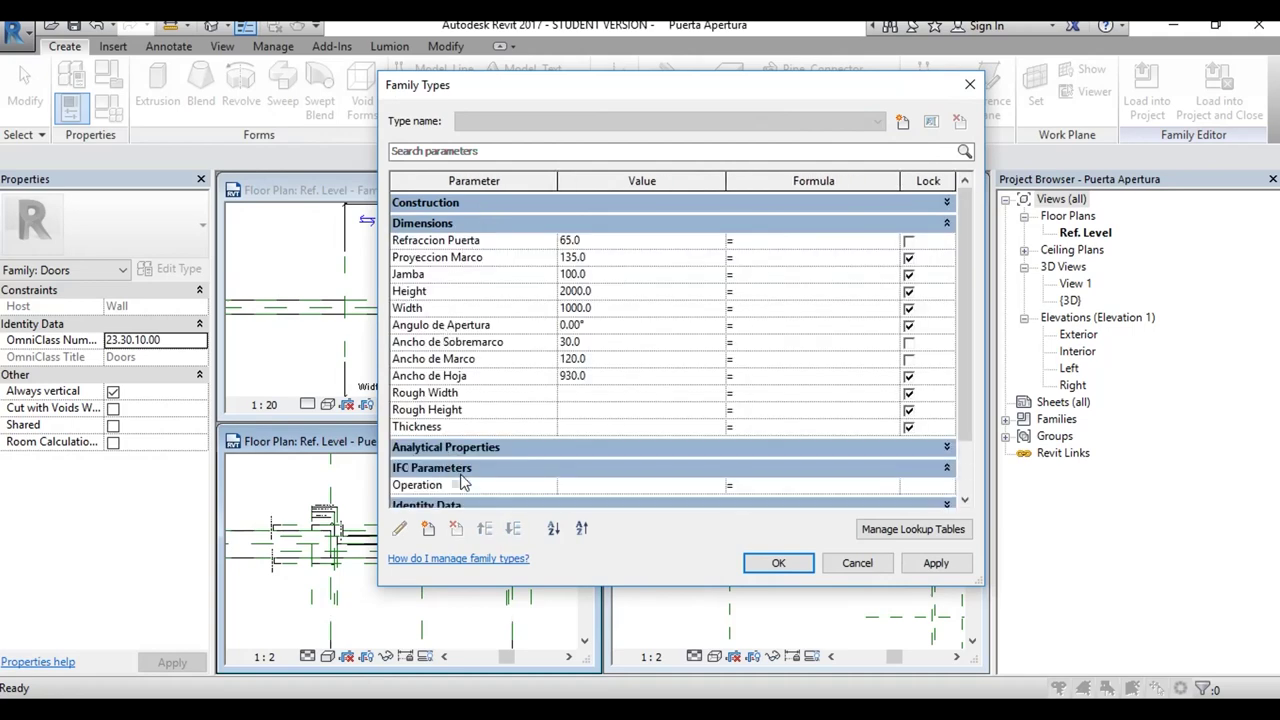
pyautogui.click(472, 449)
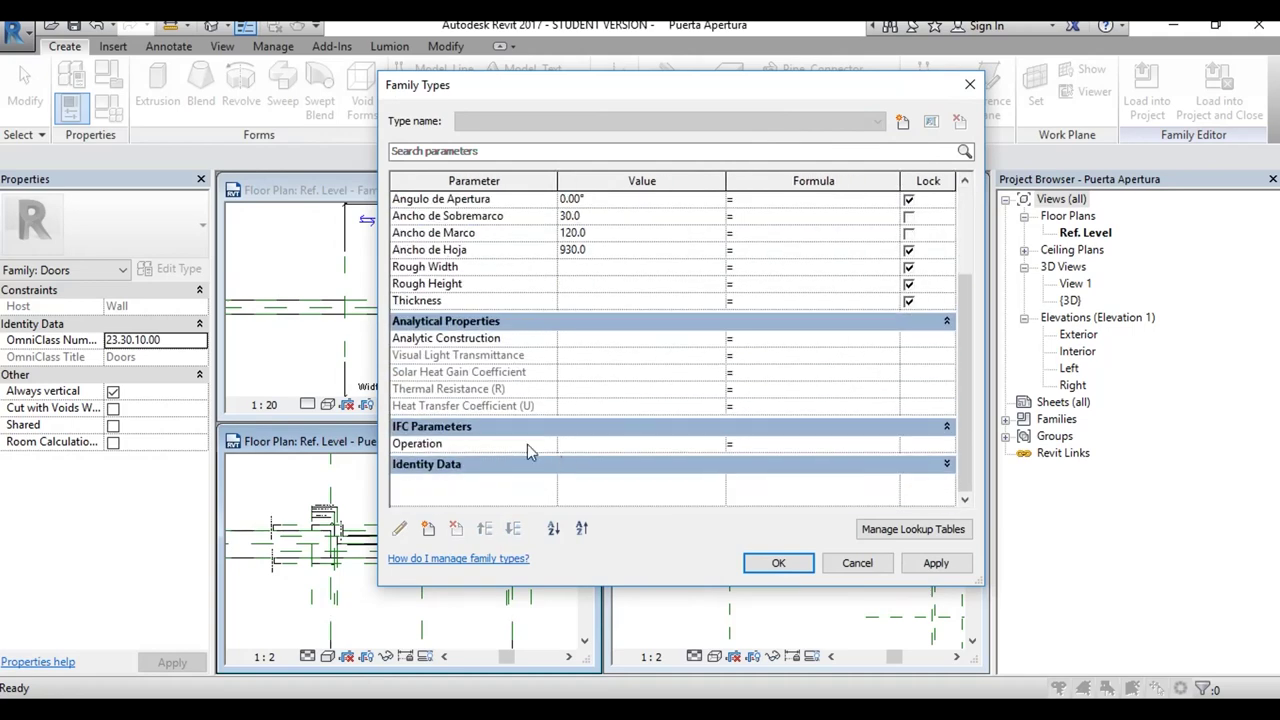
pyautogui.click(472, 322)
pyautogui.click(455, 465)
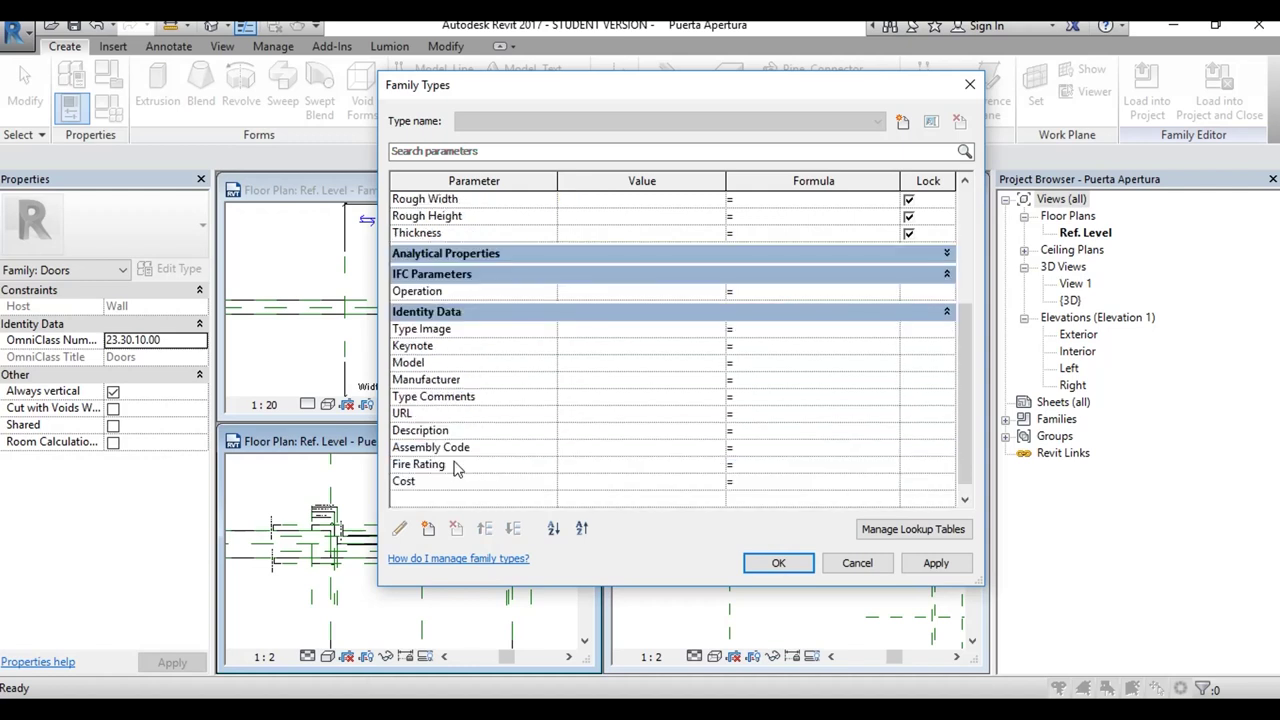
pyautogui.click(465, 312)
# Step: Check the empty Rough Width and Rough Height values, then close Family Types and return to Family1
pyautogui.scroll(1, 474, 255)
pyautogui.scroll(1, 474, 255)
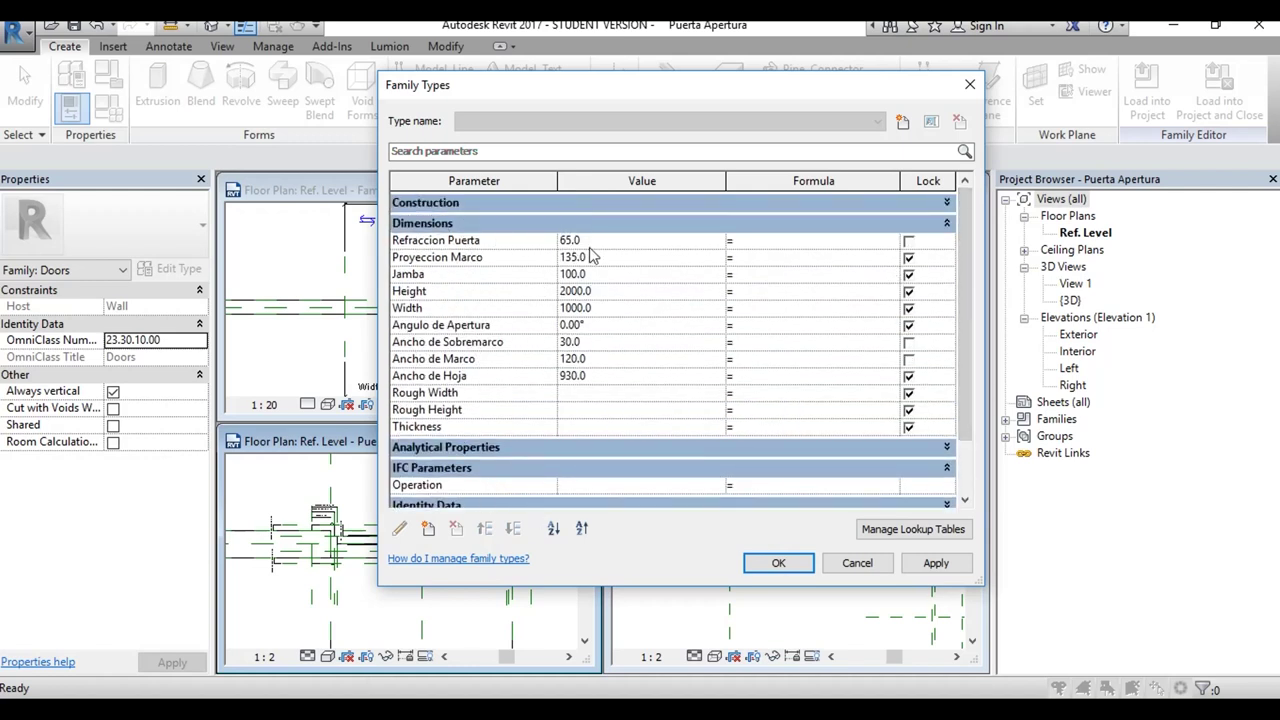
pyautogui.click(476, 410)
pyautogui.click(520, 390)
pyautogui.click(600, 411)
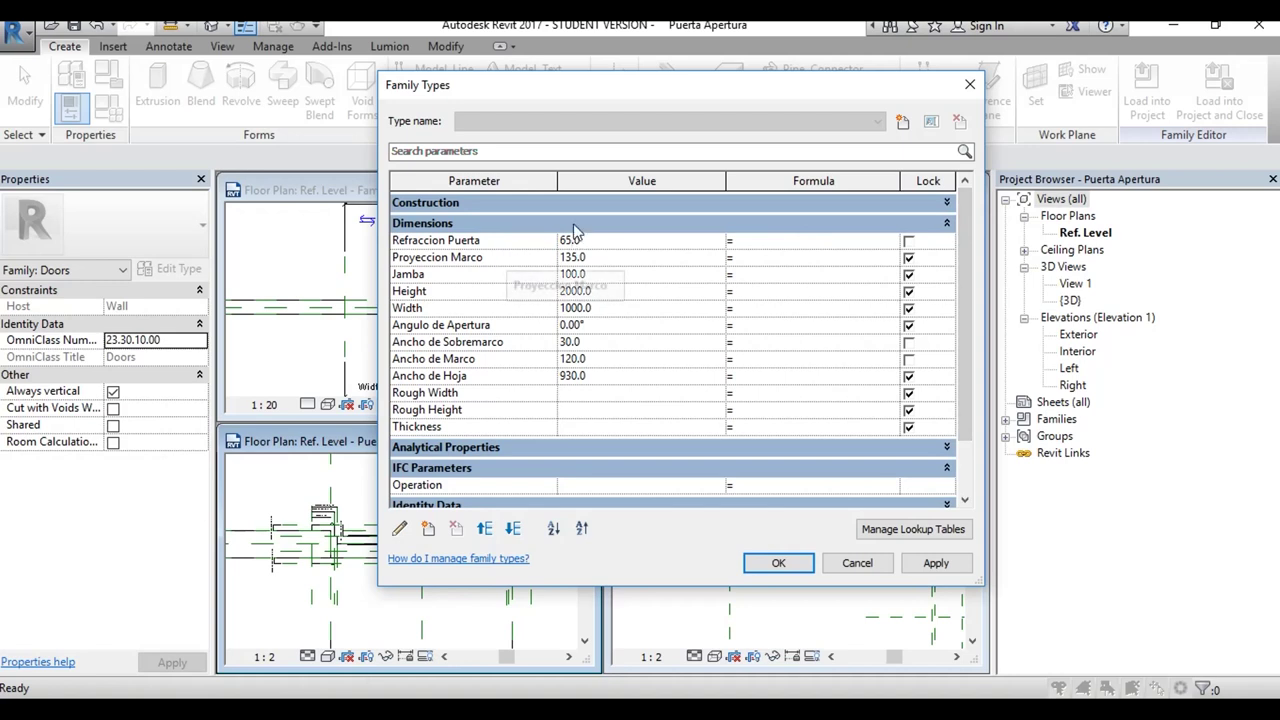
pyautogui.moveTo(888, 90)
pyautogui.mouseDown()
pyautogui.moveTo(928, 90)
pyautogui.moveTo(840, 102)
pyautogui.mouseUp()
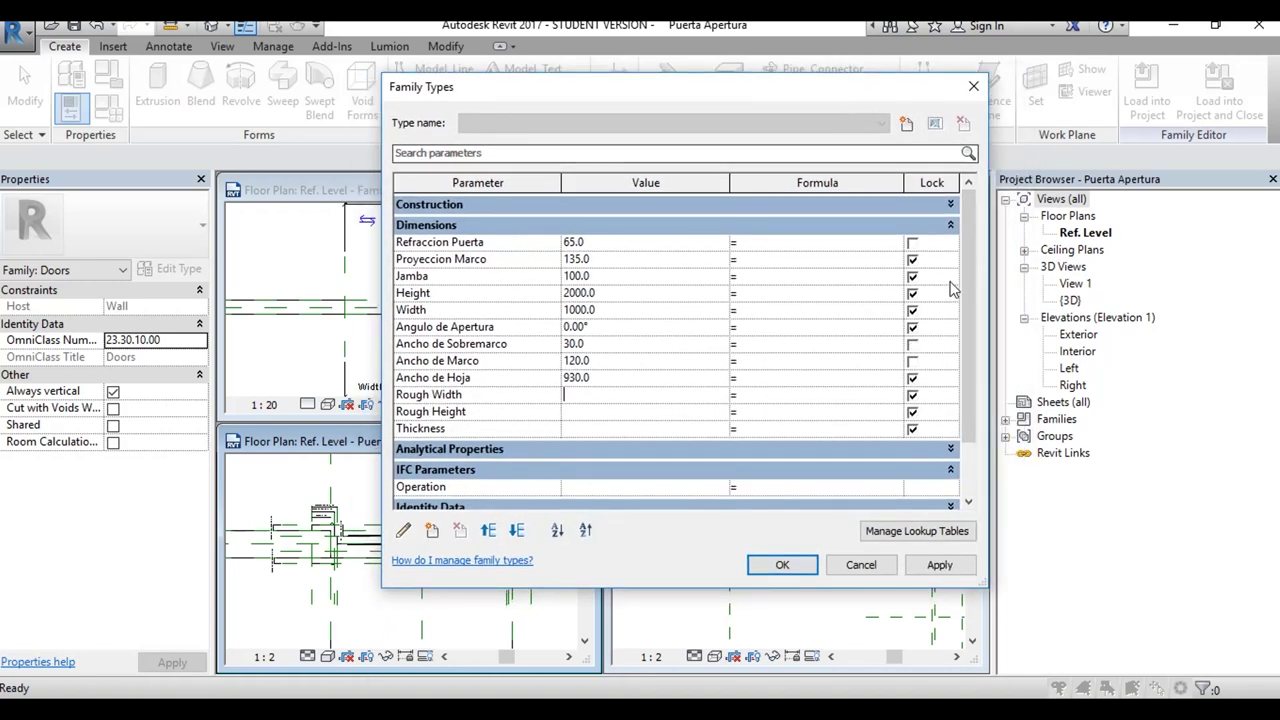
pyautogui.scroll(-1, 850, 152)
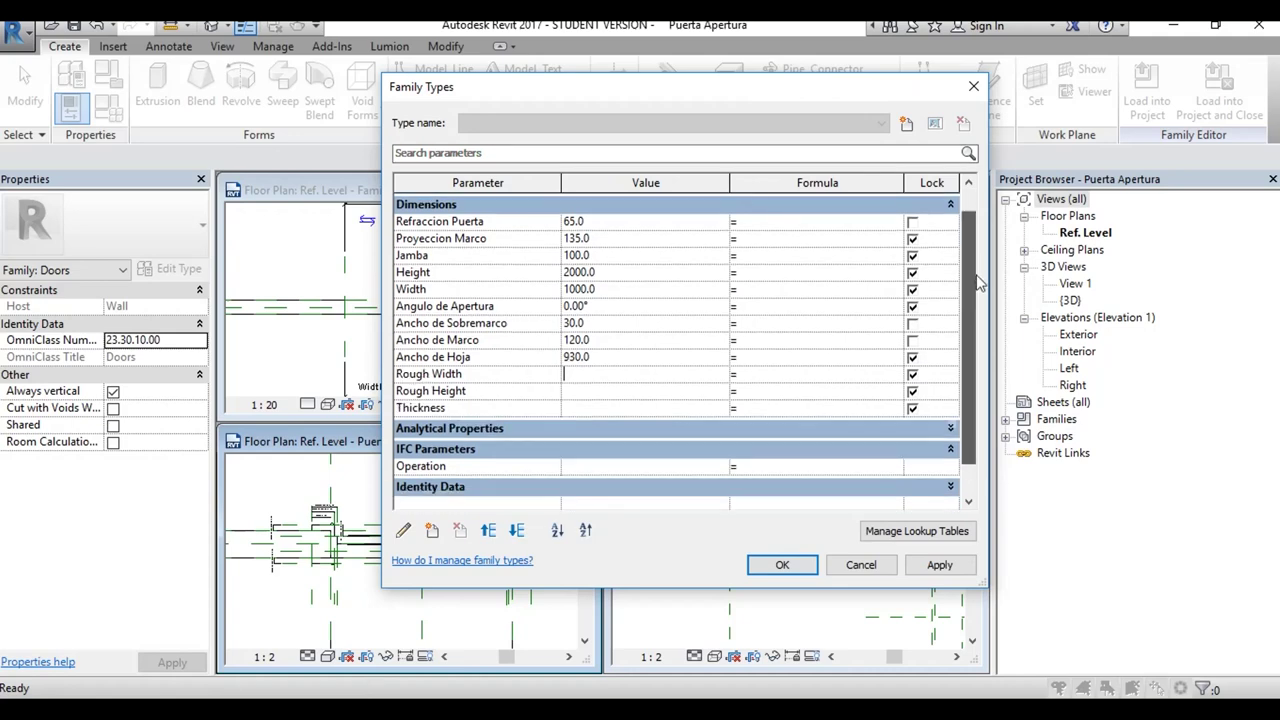
pyautogui.click(975, 92)
pyautogui.click(449, 323)
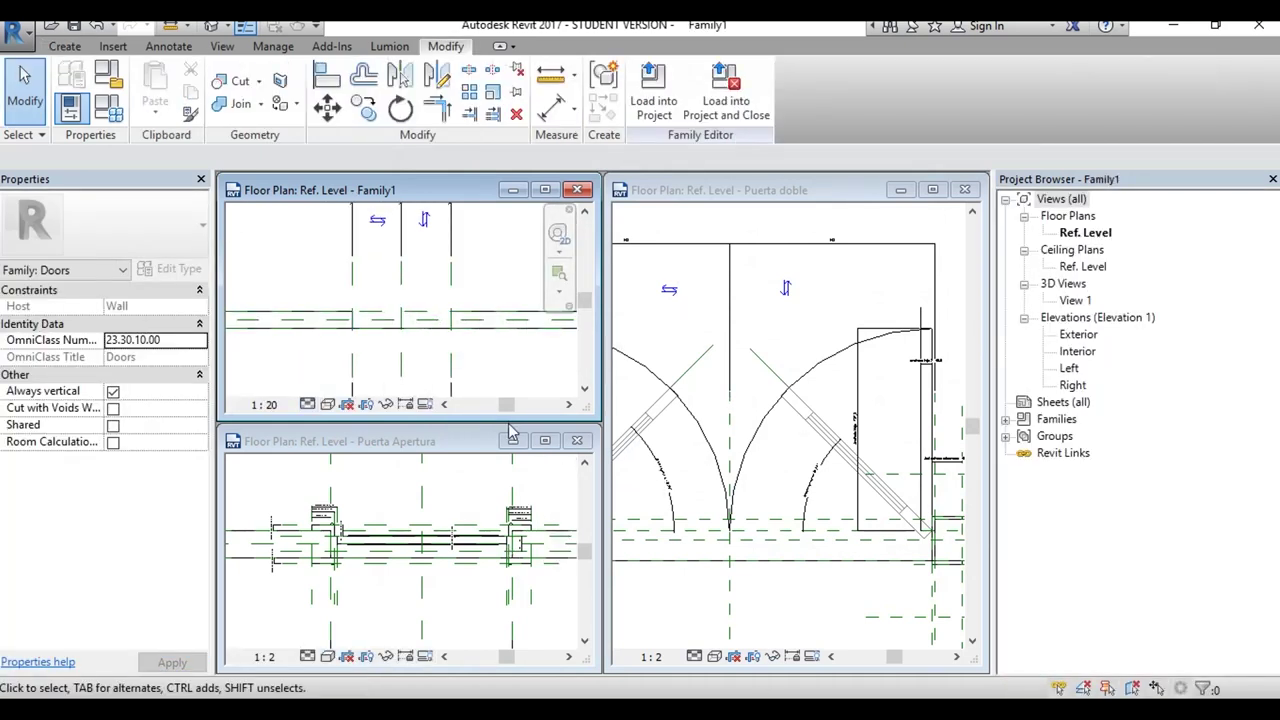
# Step: Close the Puerta doble plan and retile the remaining views
pyautogui.click(921, 207)
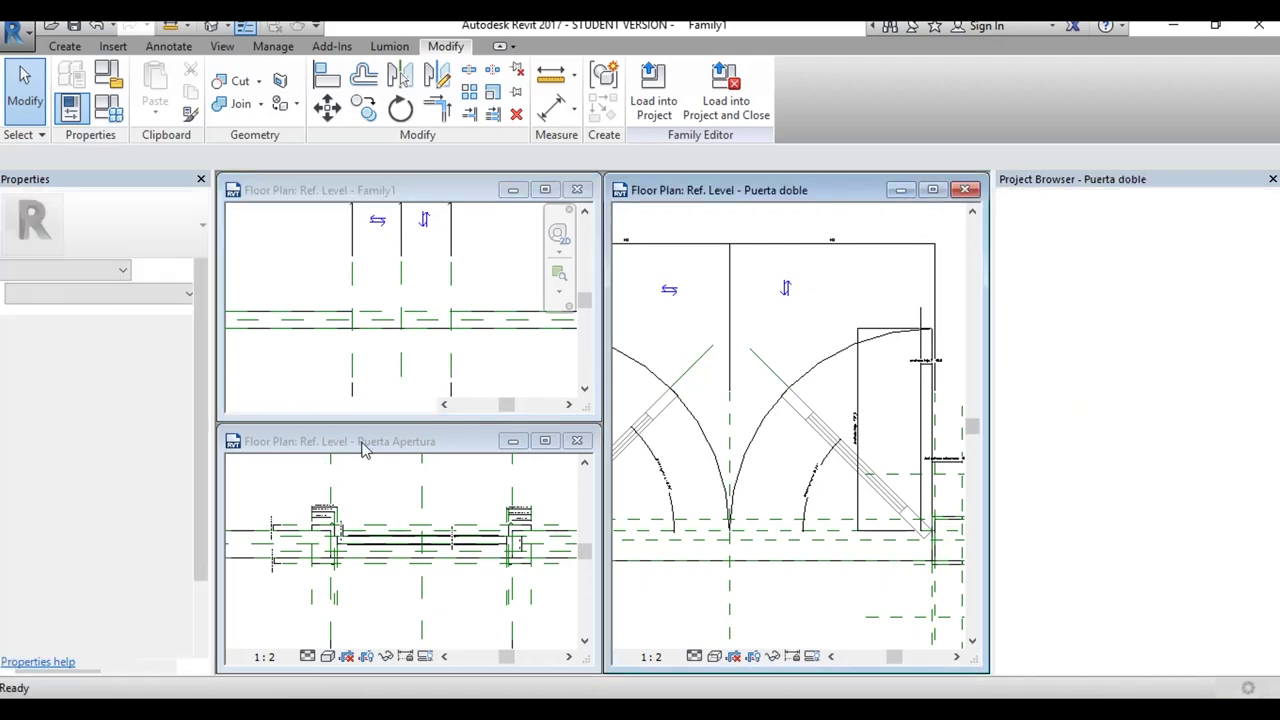
pyautogui.hotkey('ctrl', 'F4')
pyautogui.press('w')
pyautogui.press('t')
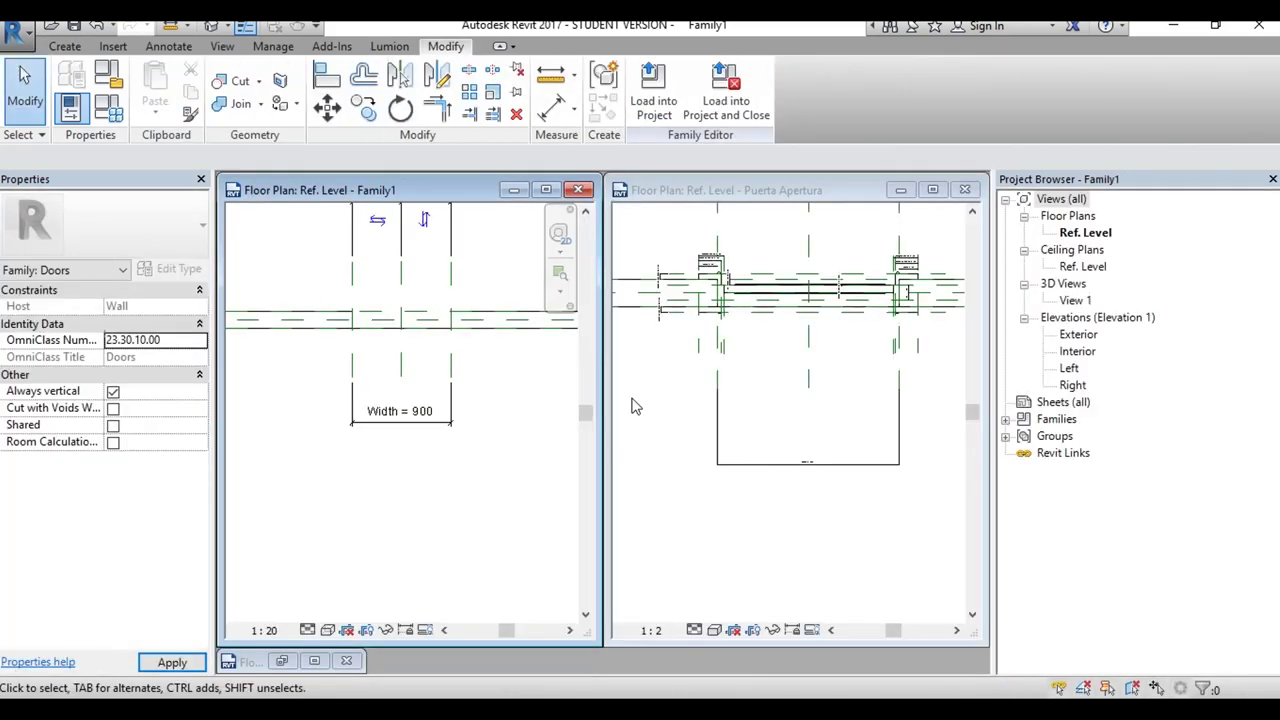
# Step: Zoom the Puerta Apertura plan to the wall end and door opening, then switch to the photo
pyautogui.click(805, 412)
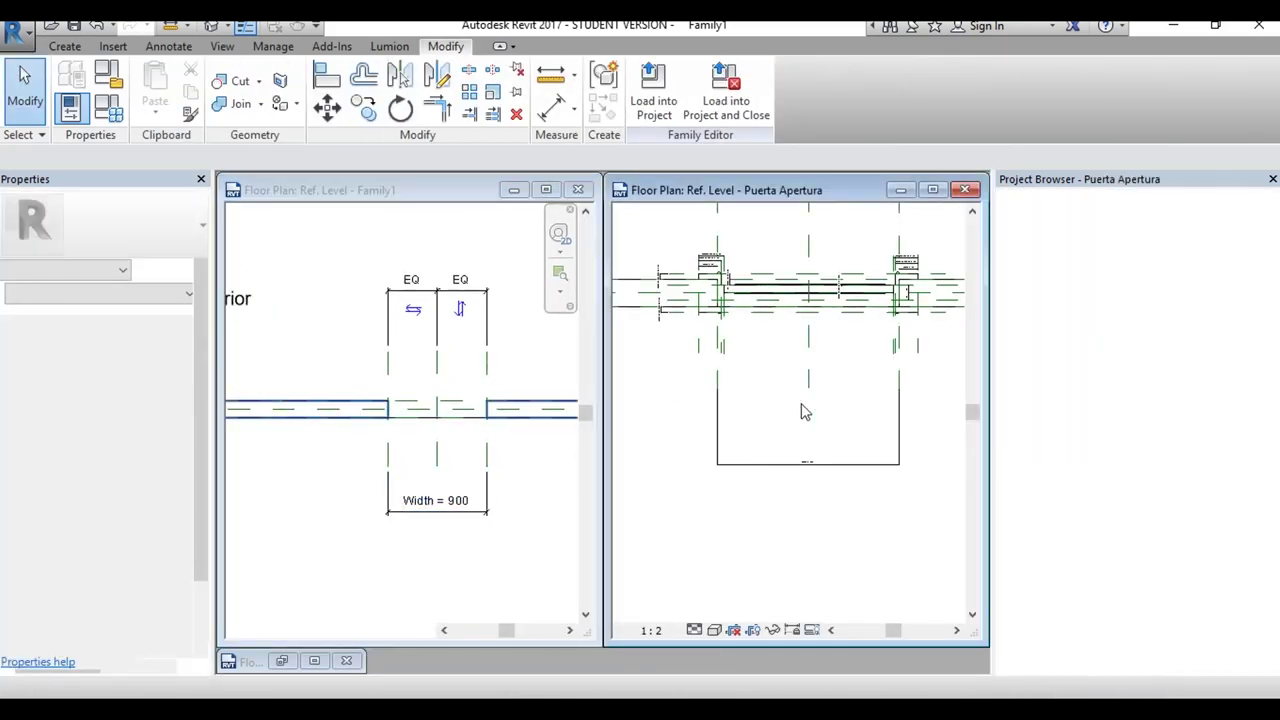
pyautogui.scroll(3, 805, 412)
pyautogui.moveTo(790, 340)
pyautogui.mouseDown(button='middle')
pyautogui.moveTo(780, 464)
pyautogui.moveTo(838, 476)
pyautogui.mouseUp(button='middle')
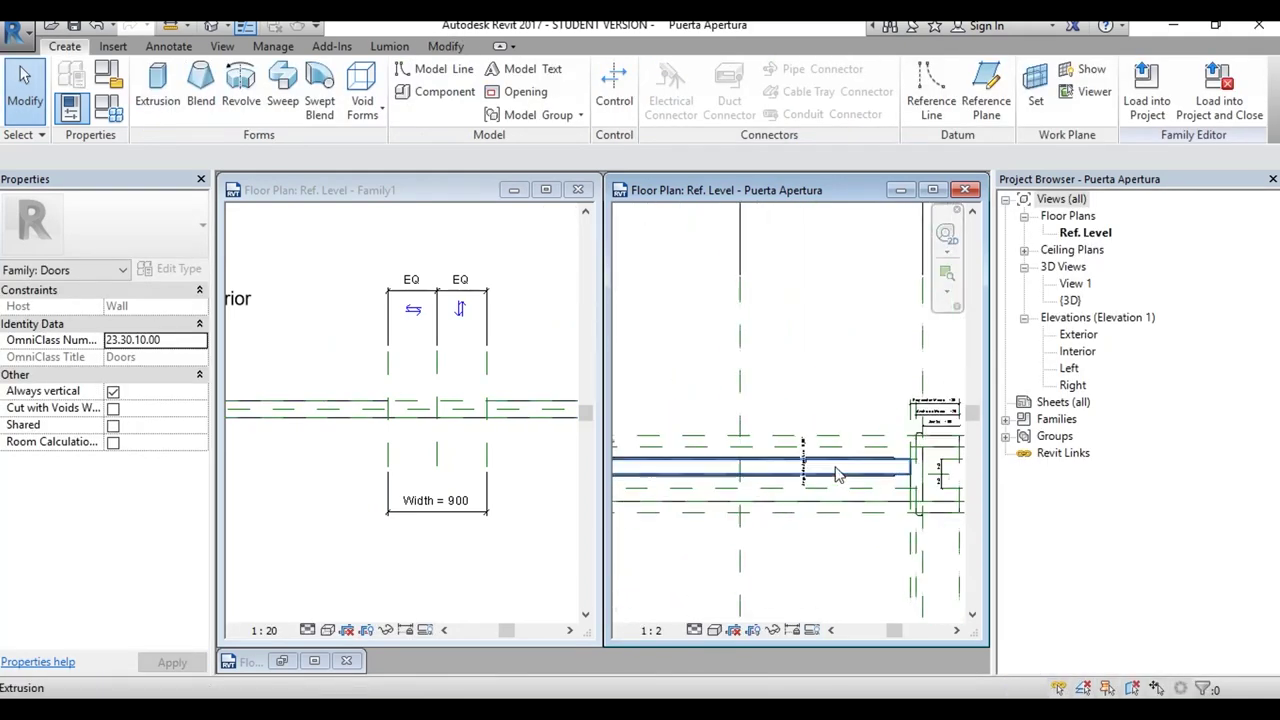
pyautogui.moveTo(900, 443); pyautogui.dragTo(720, 440, button='middle')
pyautogui.scroll(2, 735, 440)
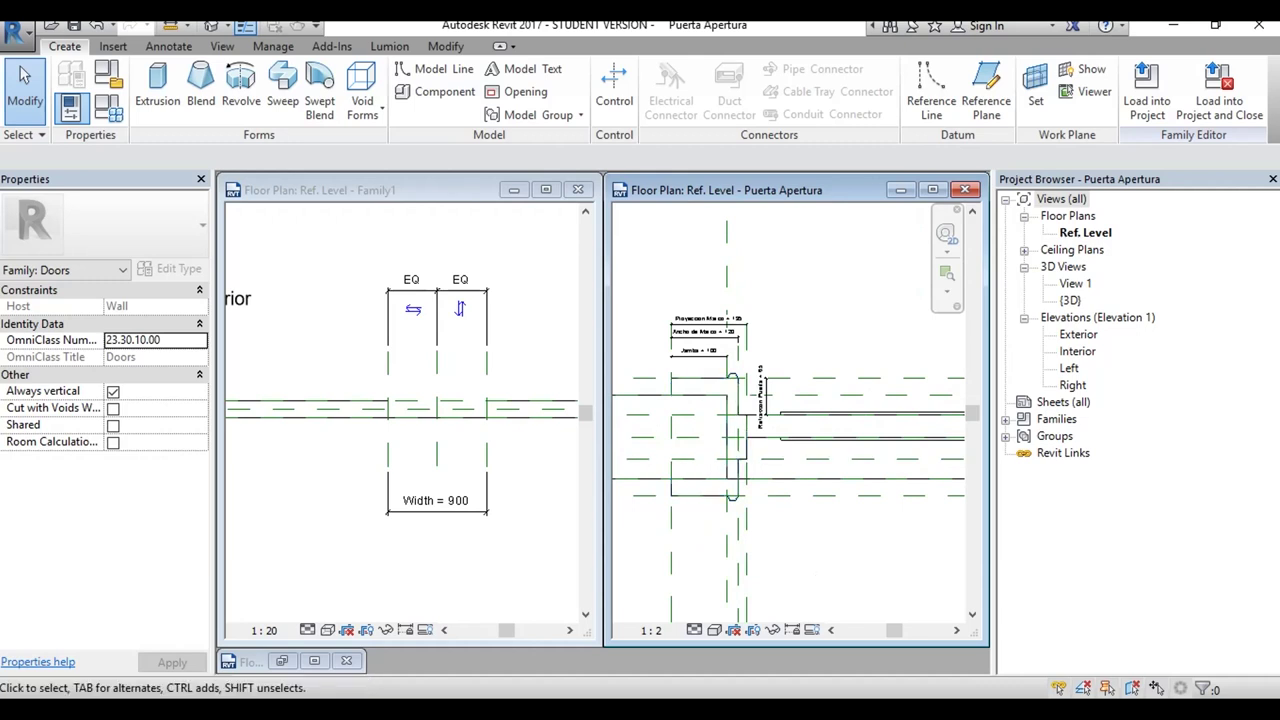
pyautogui.hotkey('alt', 'Tab')
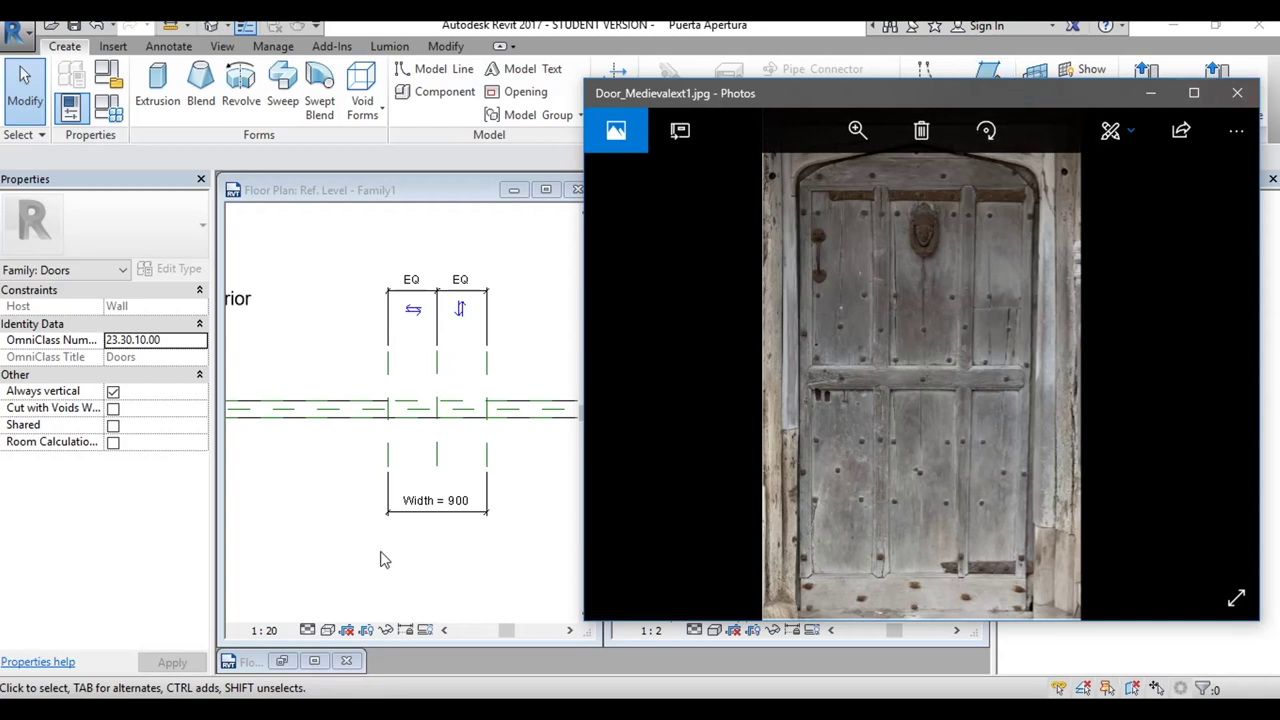
# Step: Compare Door_Medievalext and Door_Medievalext1 full screen in Photos, then close the viewer
pyautogui.moveTo(836, 84); pyautogui.dragTo(747, 85)
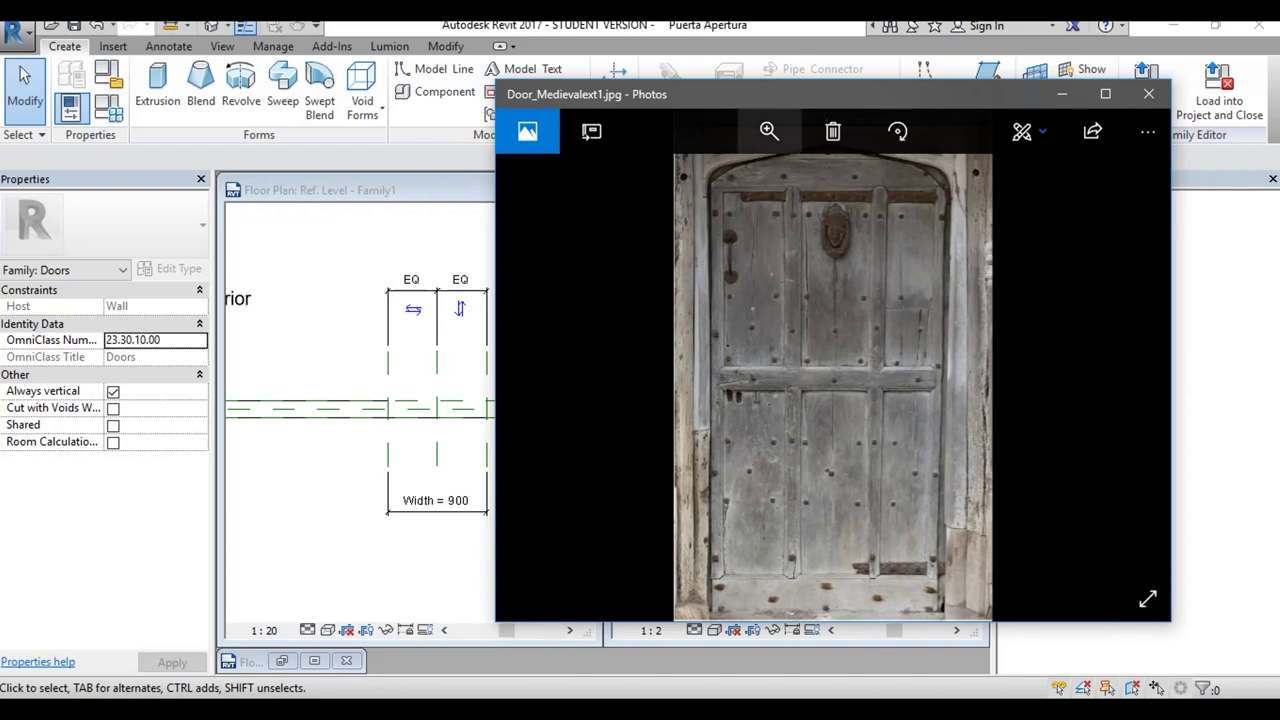
pyautogui.click(769, 131)
pyautogui.press('Left')
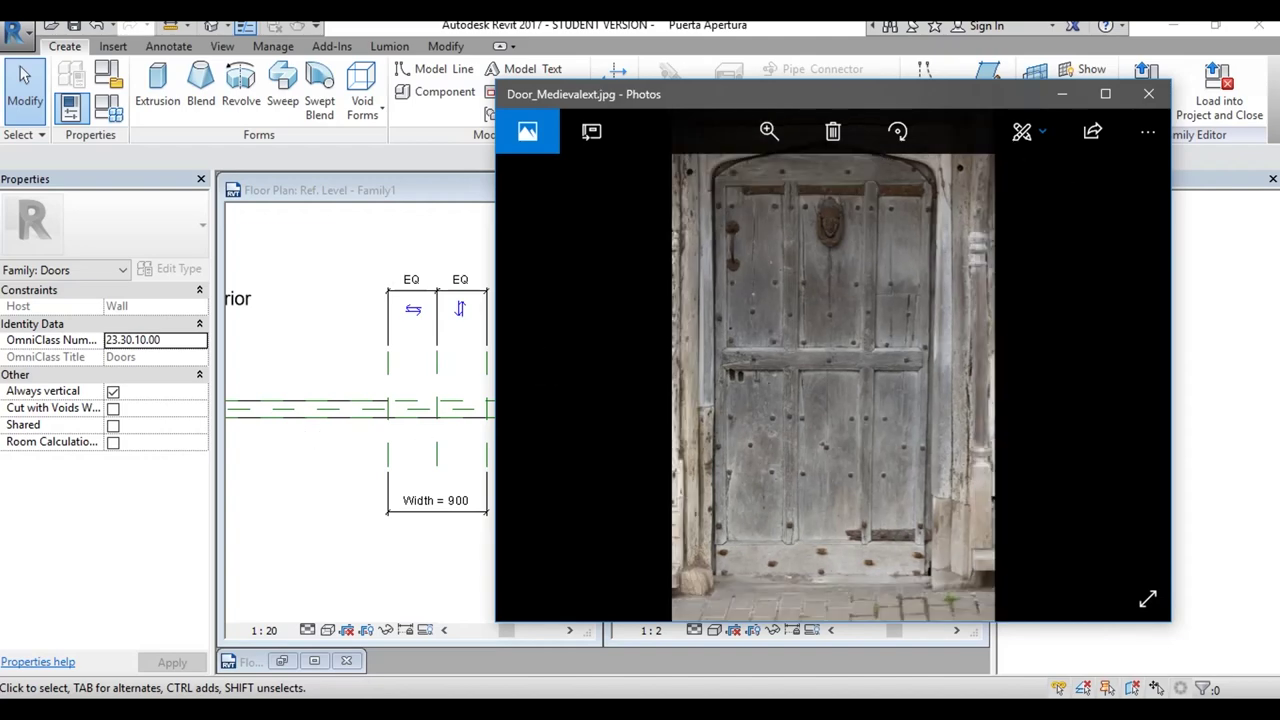
pyautogui.press('super+Up')
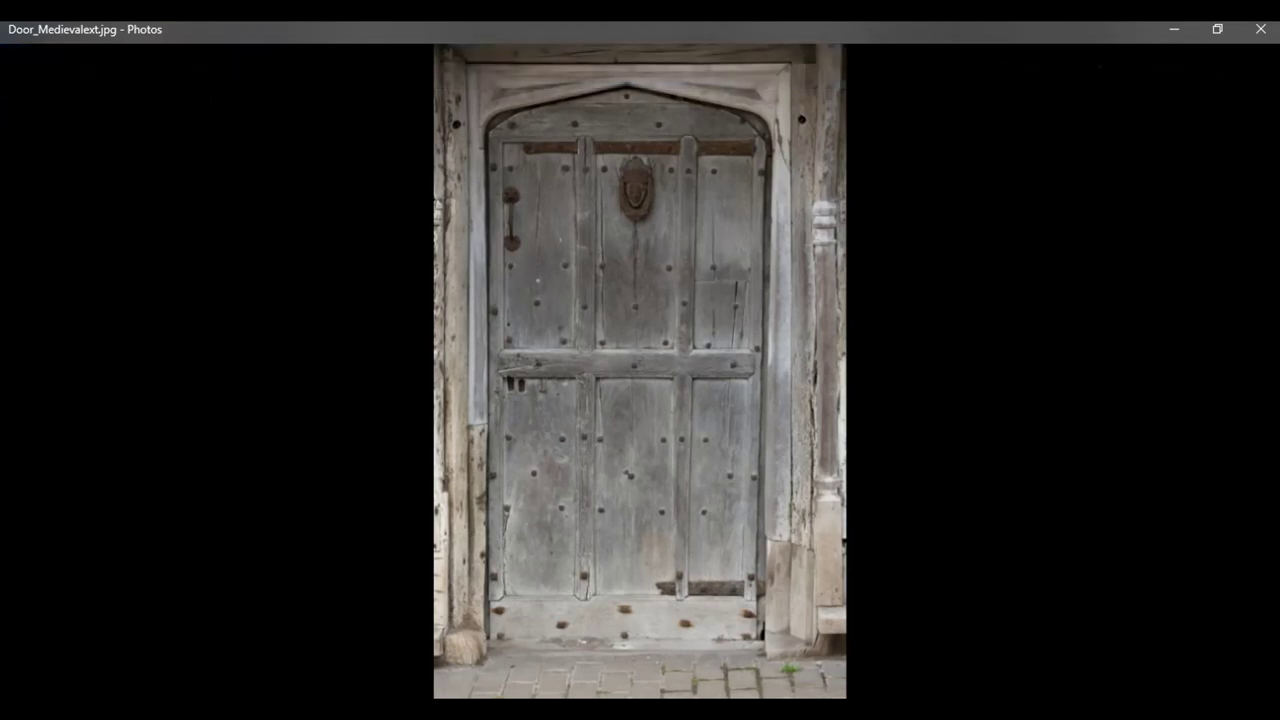
pyautogui.press('Right')
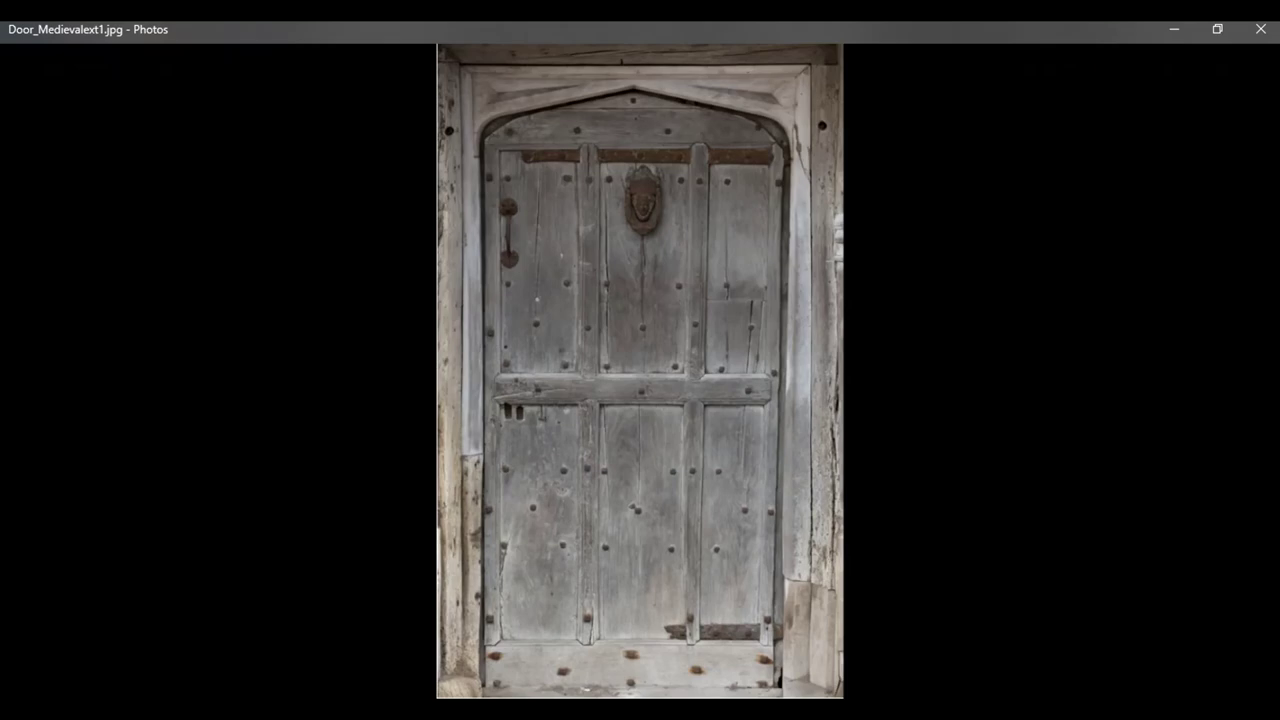
pyautogui.click(1260, 29)
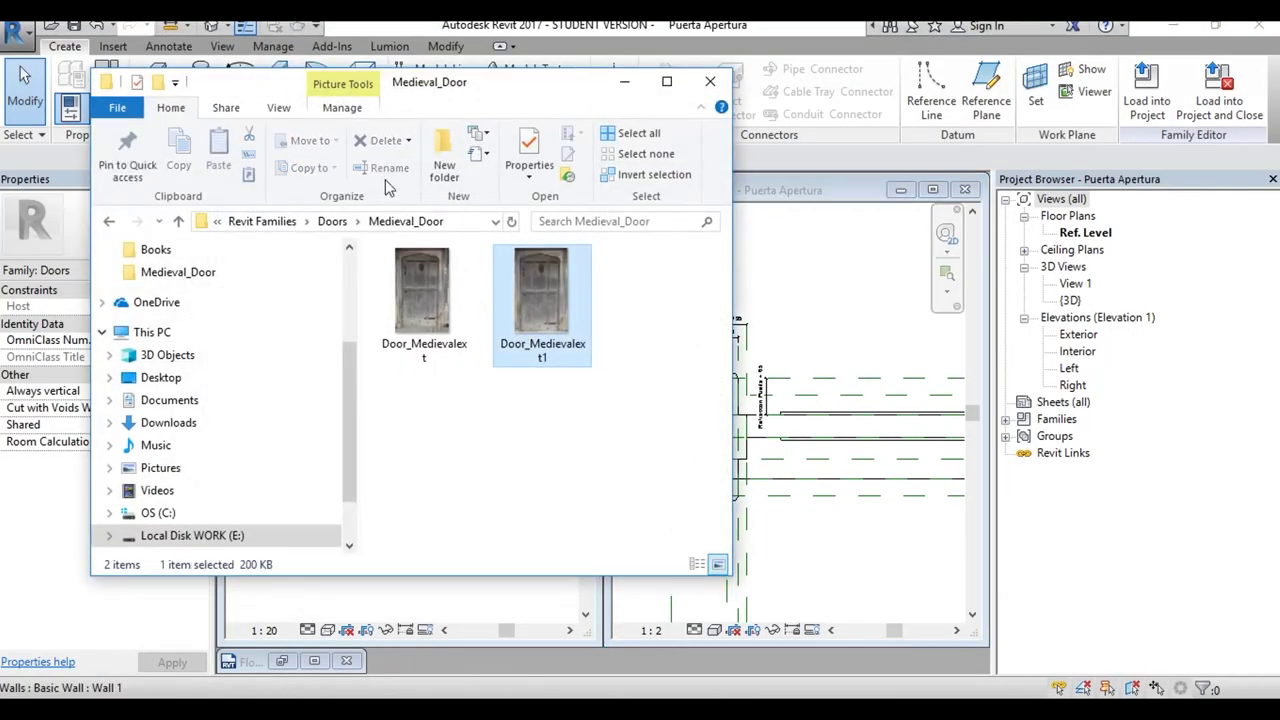
# Step: Delete Door_Medievalext1 and open Door_Medievalext.jpg in paint.net, closing File Explorer
pyautogui.click(385, 140)
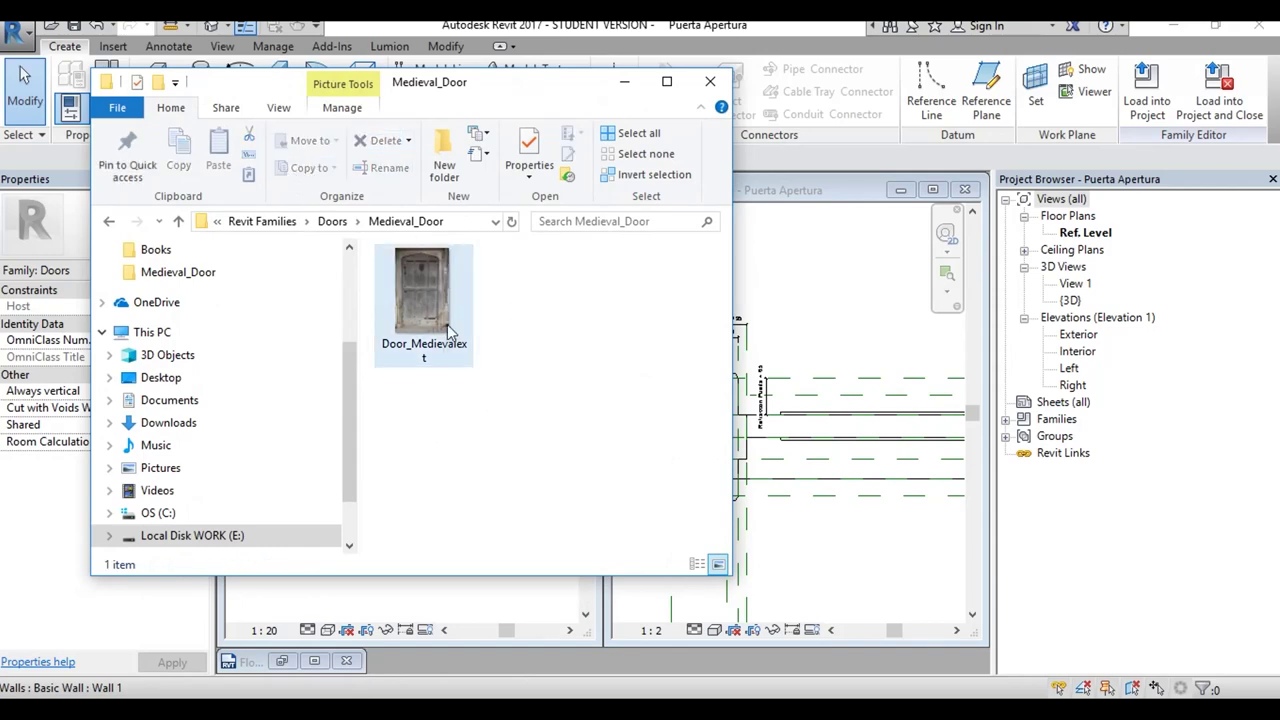
pyautogui.rightClick(422, 302)
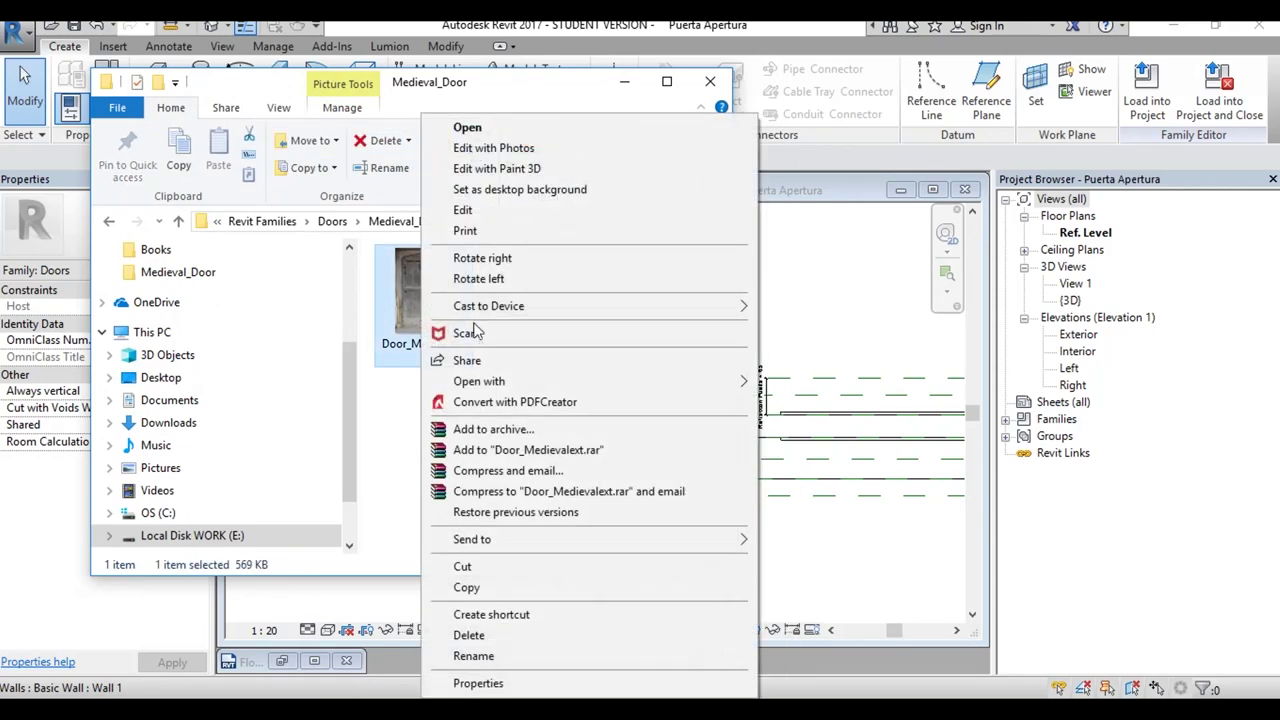
pyautogui.moveTo(479, 381)
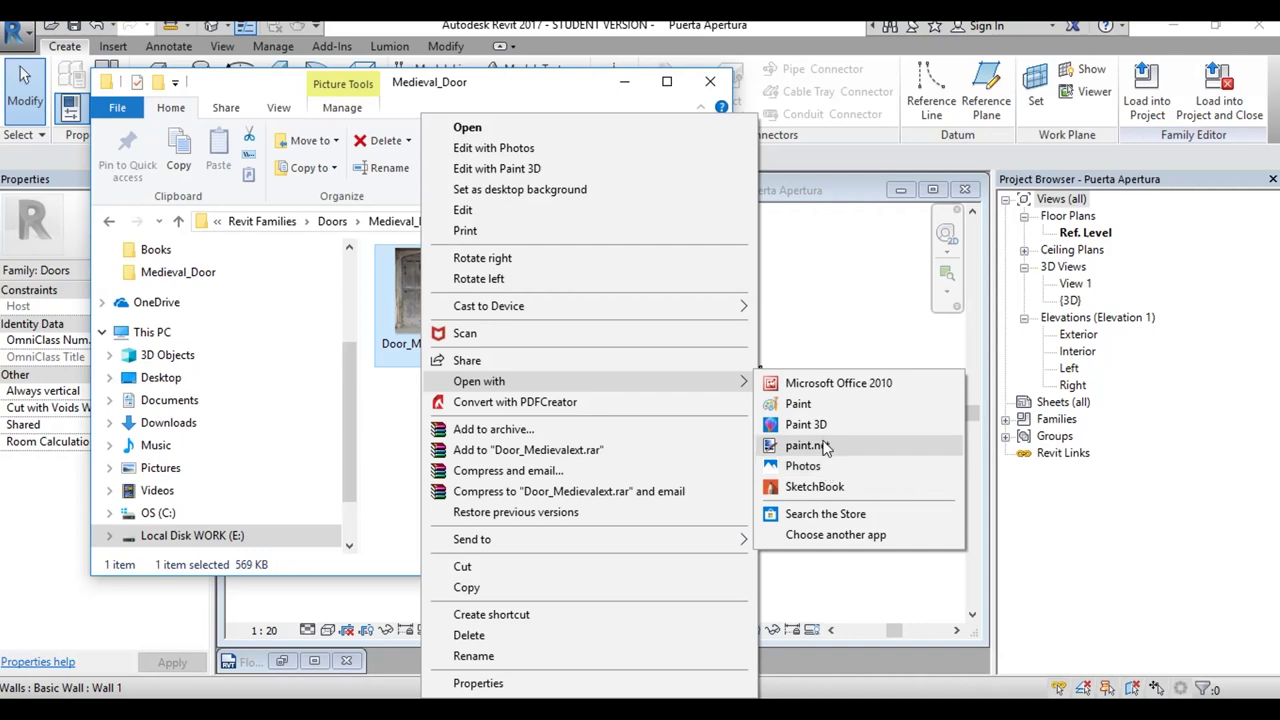
pyautogui.click(824, 452)
pyautogui.click(624, 81)
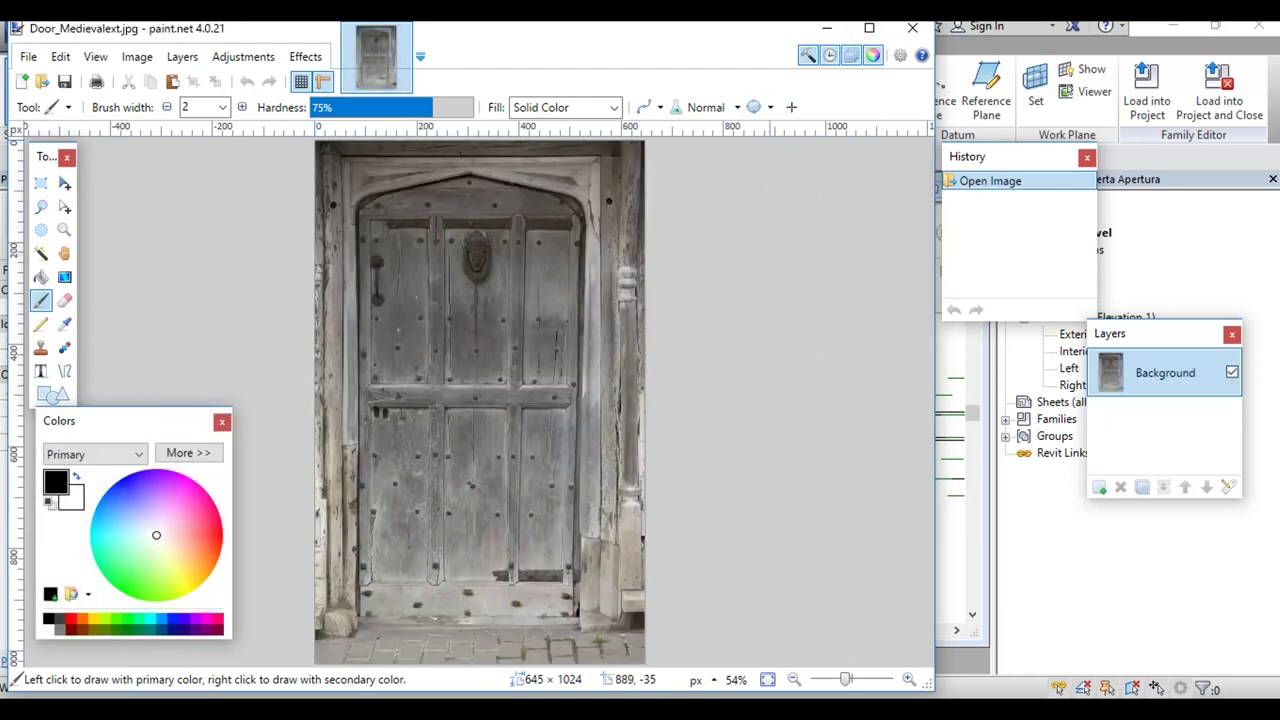
# Step: Maximize paint.net at 50% zoom and erase the paving strip at the photo's bottom
pyautogui.click(869, 27)
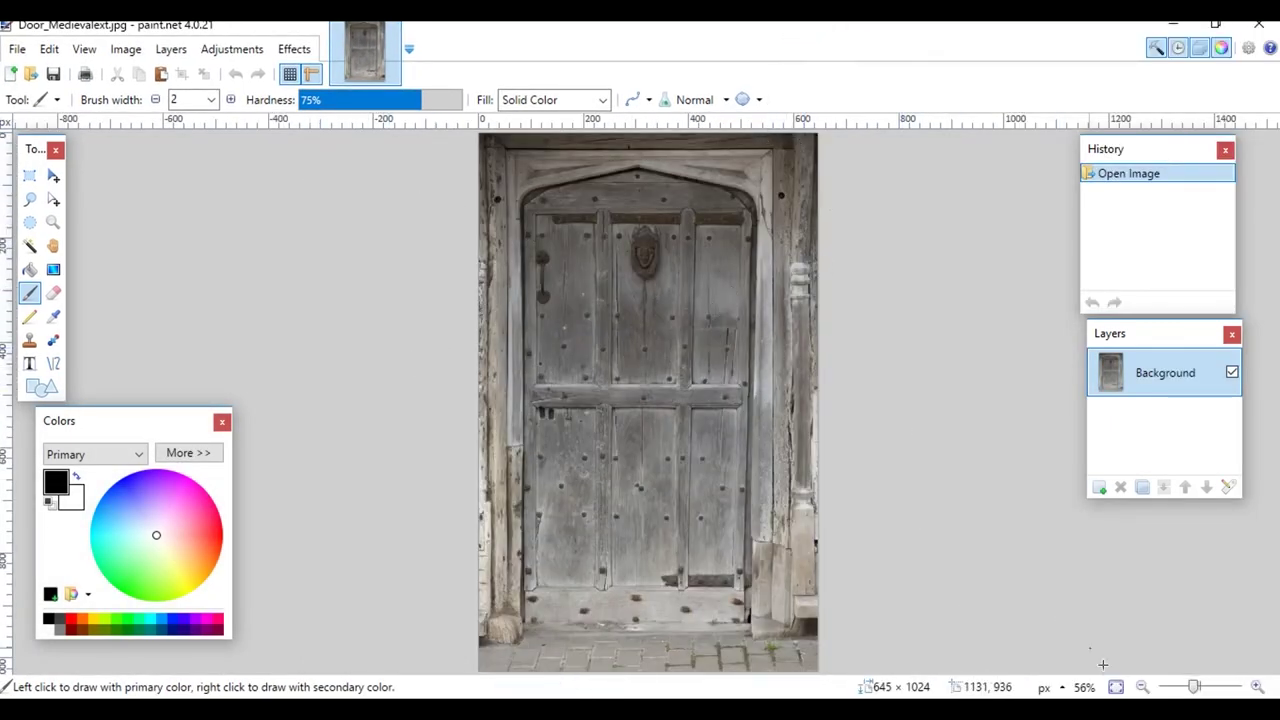
pyautogui.click(1142, 687)
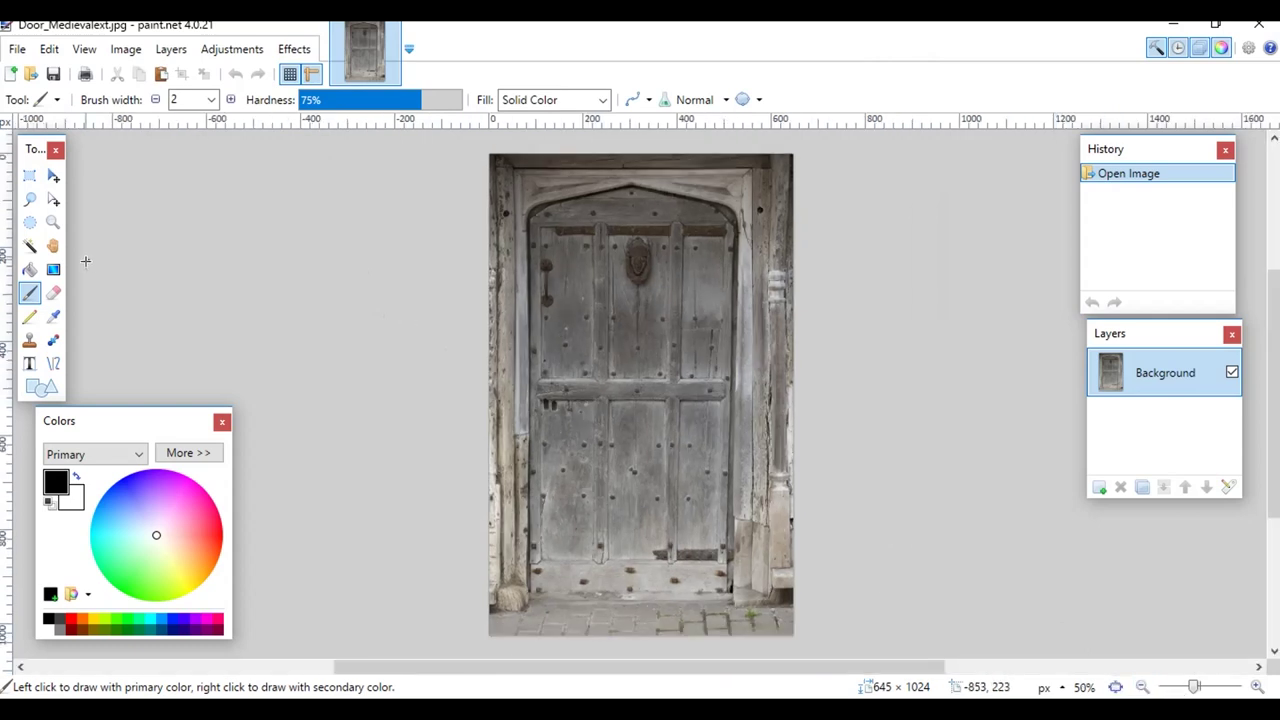
pyautogui.click(30, 177)
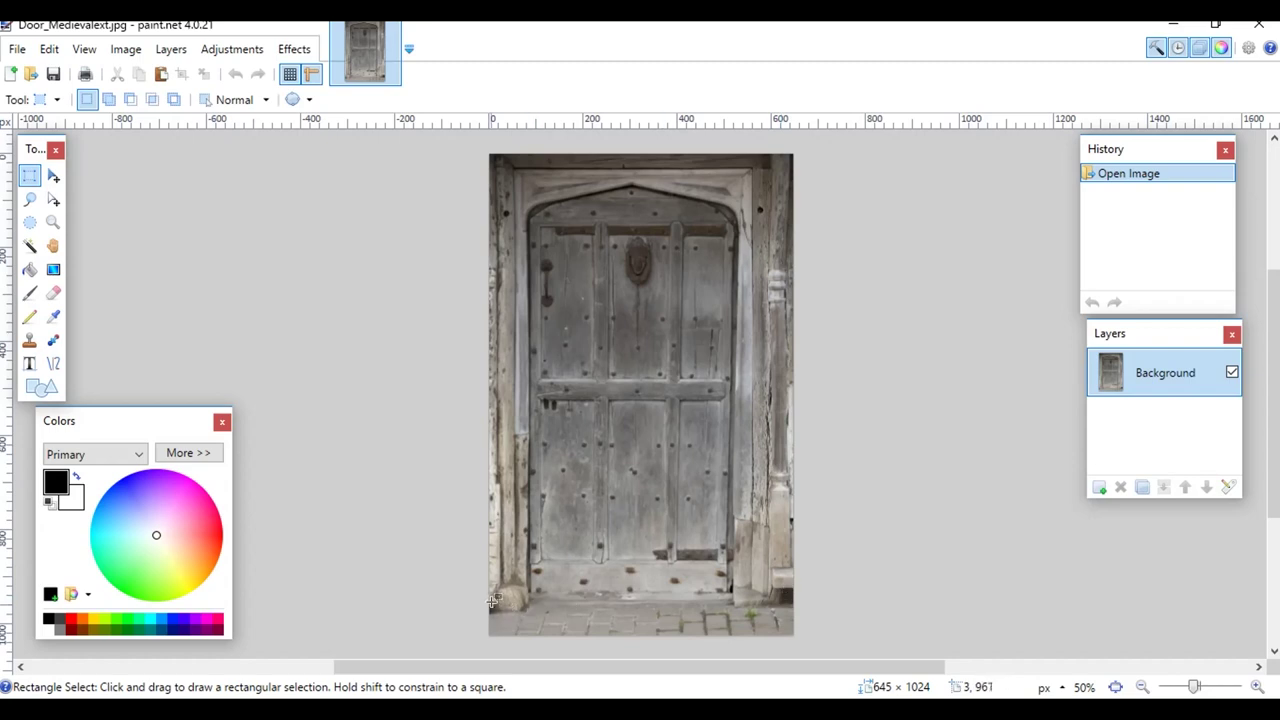
pyautogui.moveTo(489, 593); pyautogui.dragTo(790, 640)
pyautogui.hotkey('ctrl', 'd')
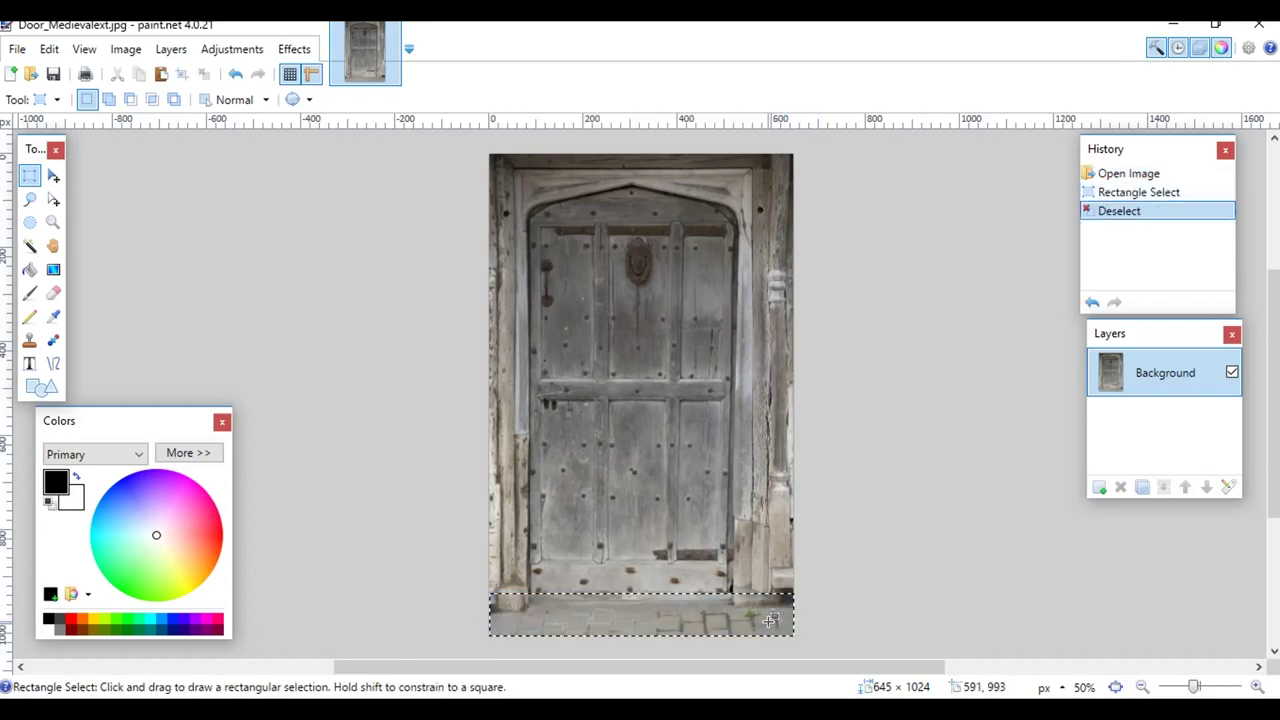
pyautogui.moveTo(487, 593); pyautogui.dragTo(796, 638)
pyautogui.hotkey('ctrl', 'd')
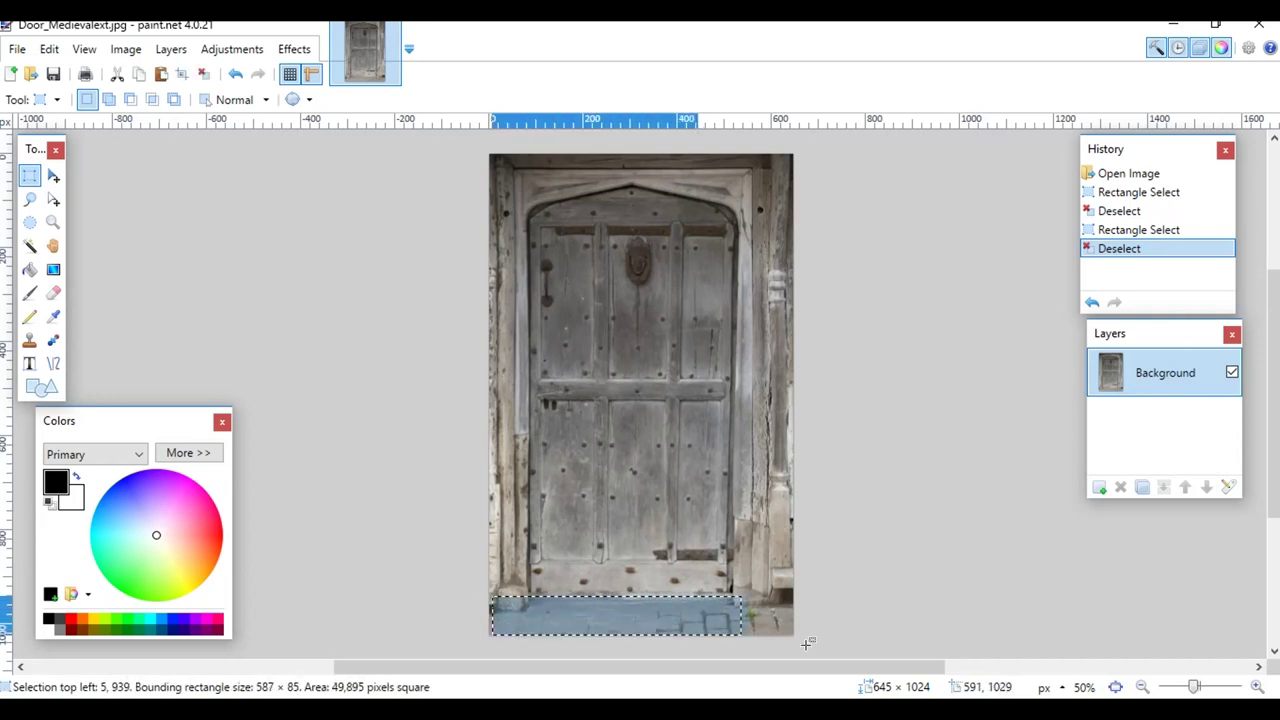
pyautogui.press('Delete')
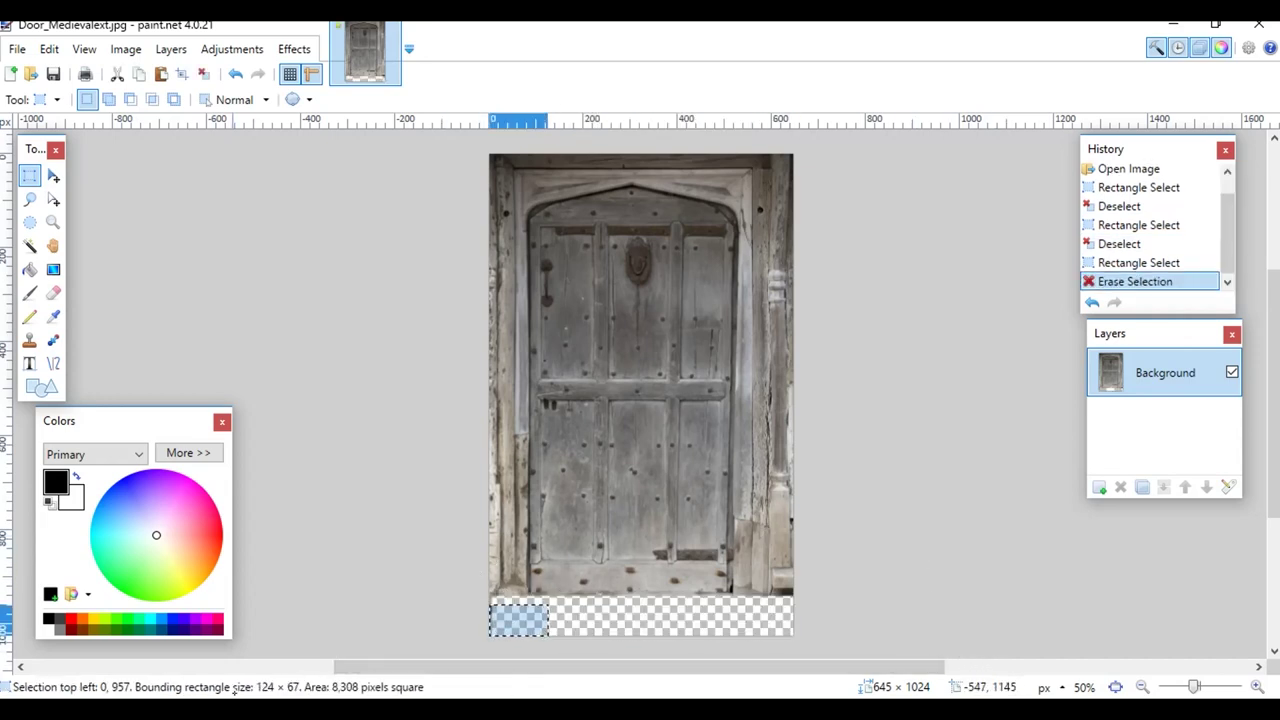
# Step: Erase the lower-left sliver and the strip down the door's right edge
pyautogui.moveTo(548, 603); pyautogui.dragTo(360, 648)
pyautogui.click(360, 648)
pyautogui.moveTo(497, 598); pyautogui.dragTo(322, 668)
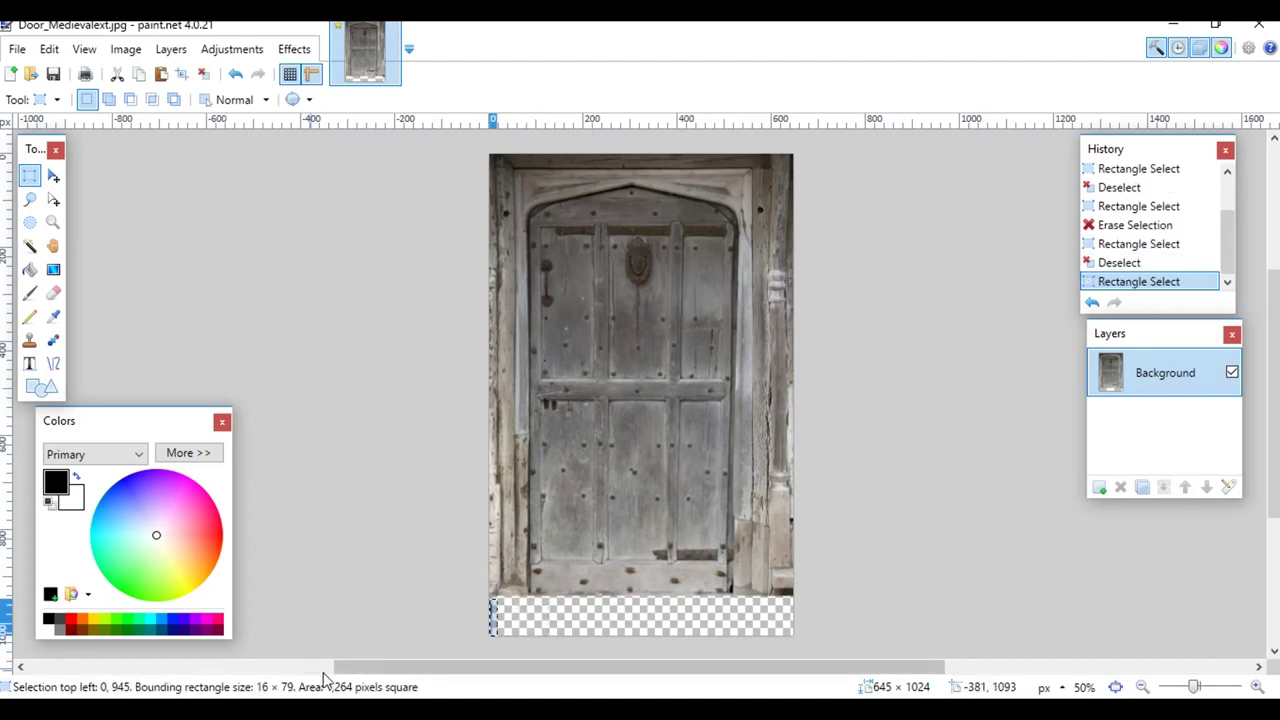
pyautogui.press('Delete')
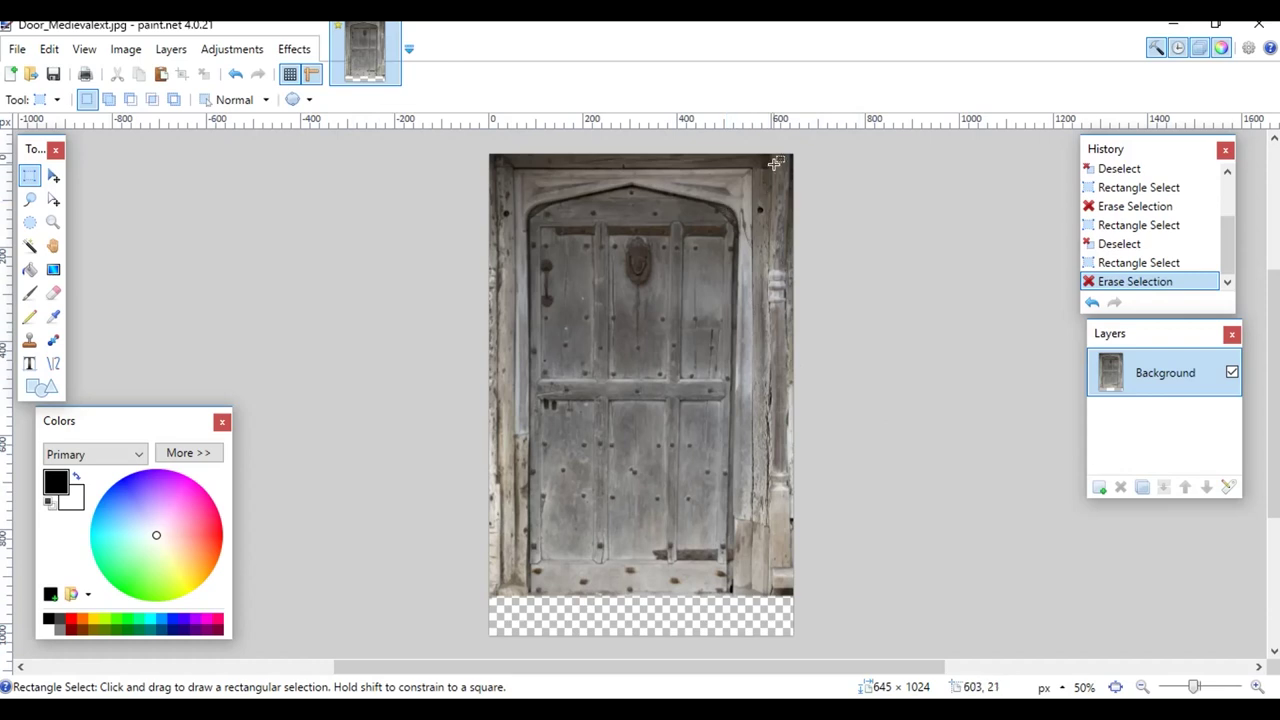
pyautogui.moveTo(770, 150); pyautogui.dragTo(796, 356)
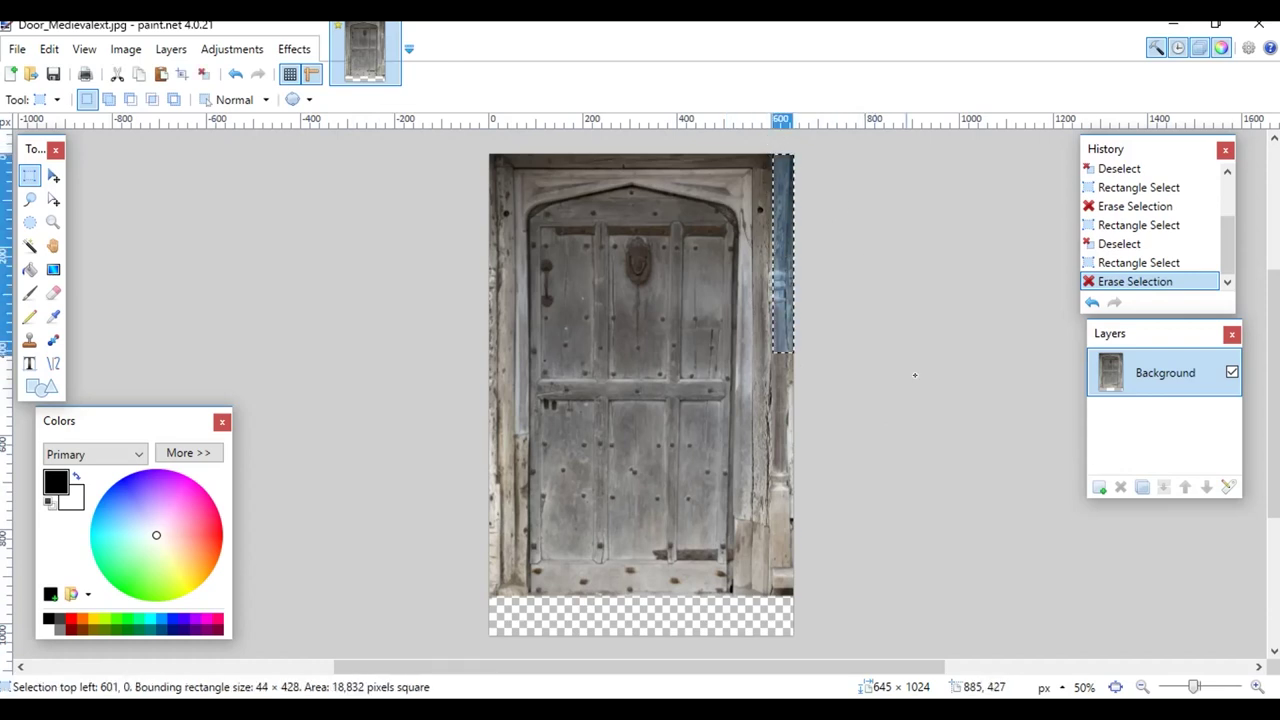
pyautogui.click(774, 184)
pyautogui.moveTo(770, 142); pyautogui.dragTo(796, 650)
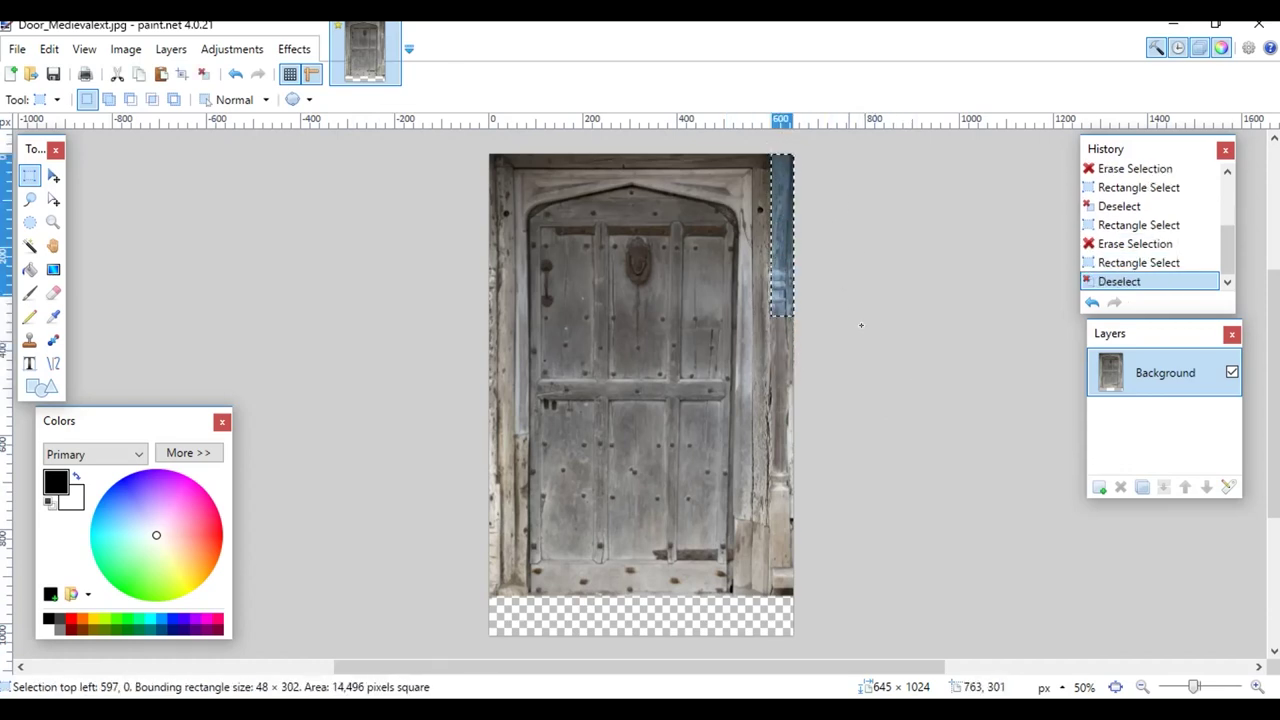
pyautogui.press('Delete')
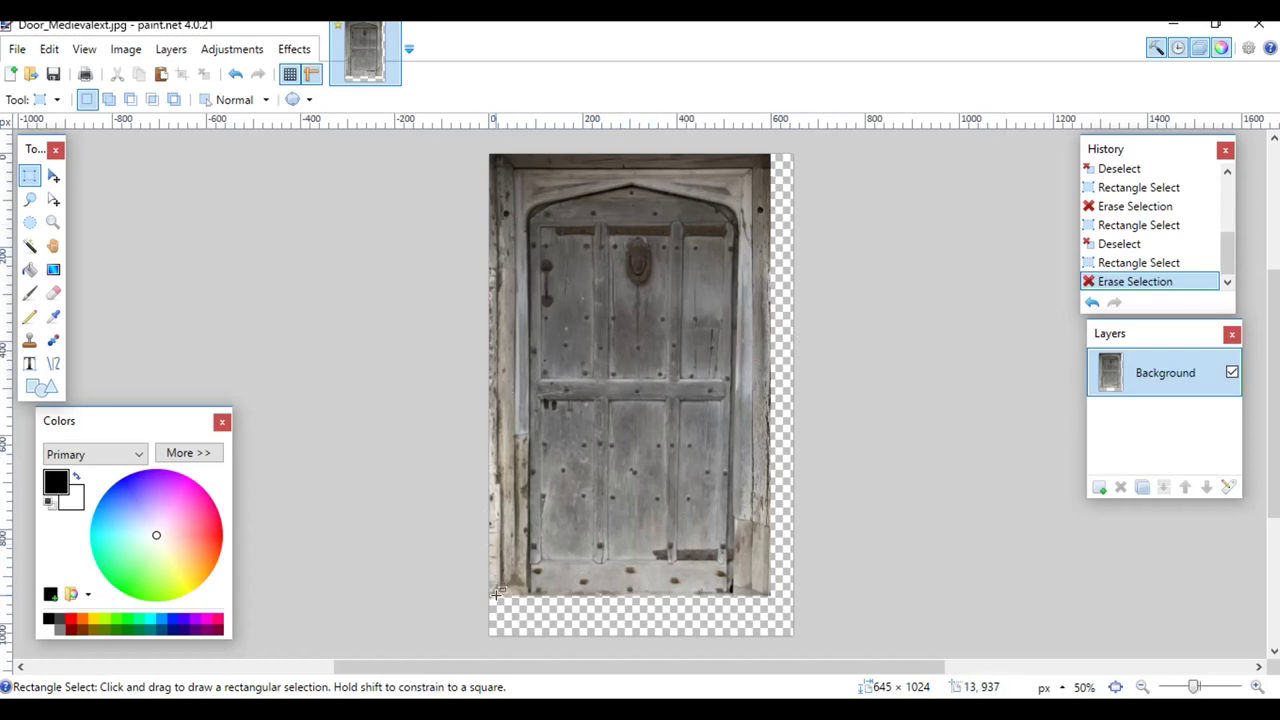
# Step: Erase the full-height strip along the photo's left edge to transparency
pyautogui.moveTo(503, 594); pyautogui.dragTo(460, 176)
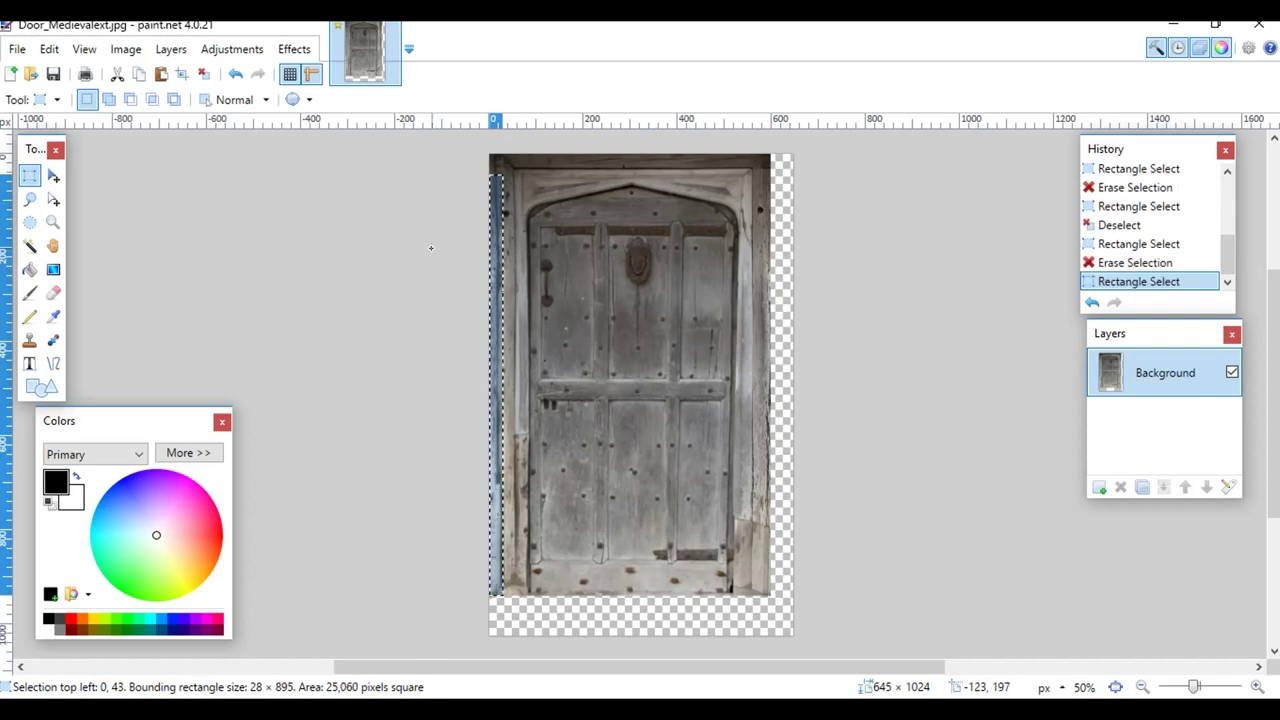
pyautogui.click(460, 180)
pyautogui.moveTo(503, 594); pyautogui.dragTo(470, 150)
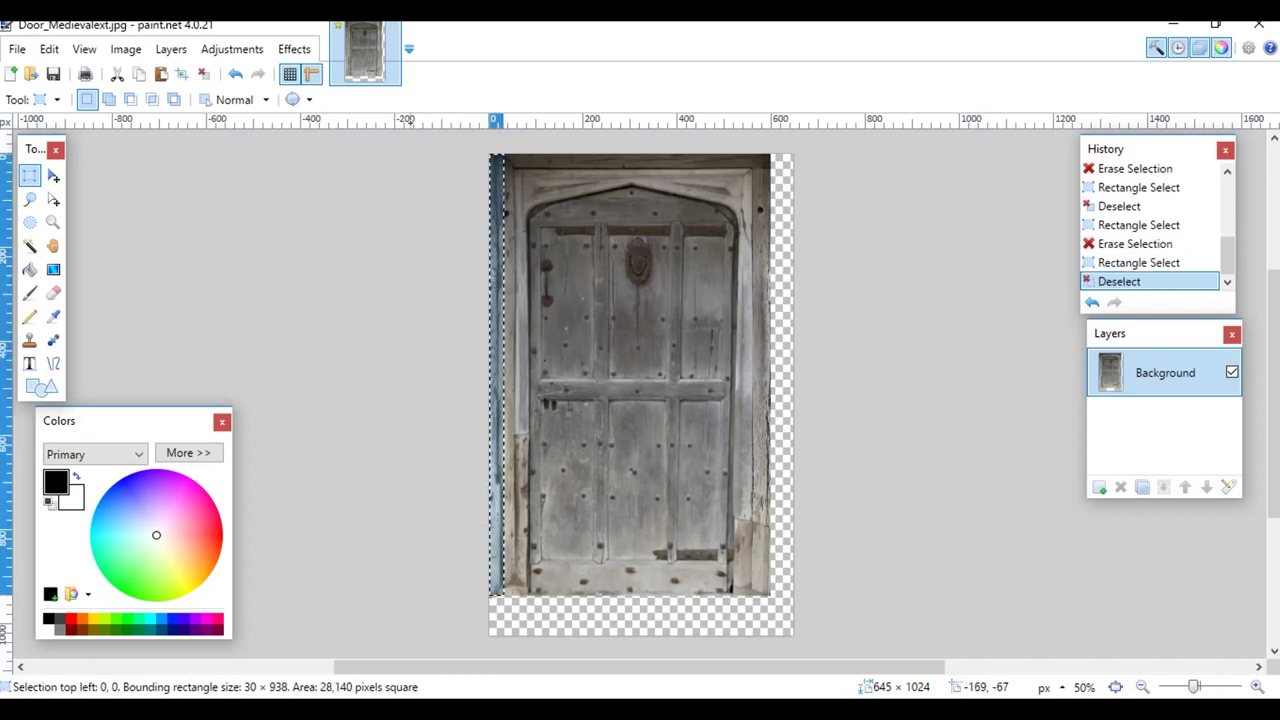
pyautogui.click(498, 600)
pyautogui.moveTo(501, 598); pyautogui.dragTo(440, 205)
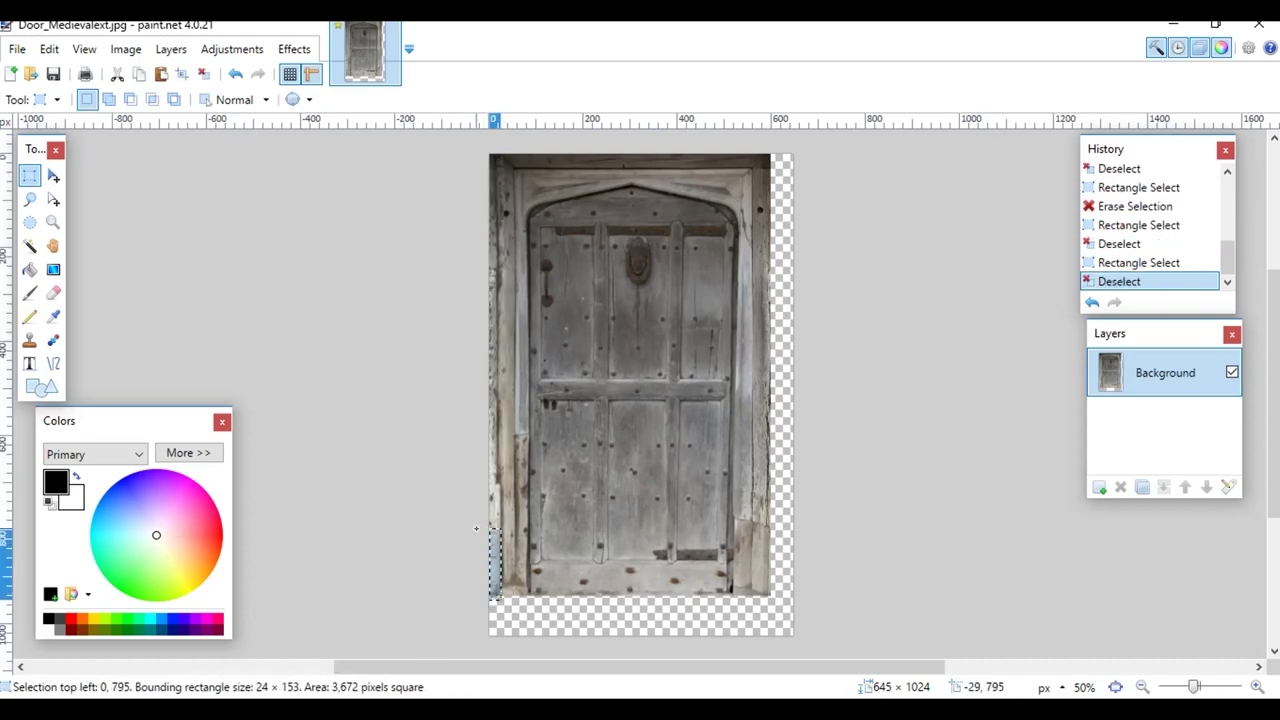
pyautogui.click(465, 152)
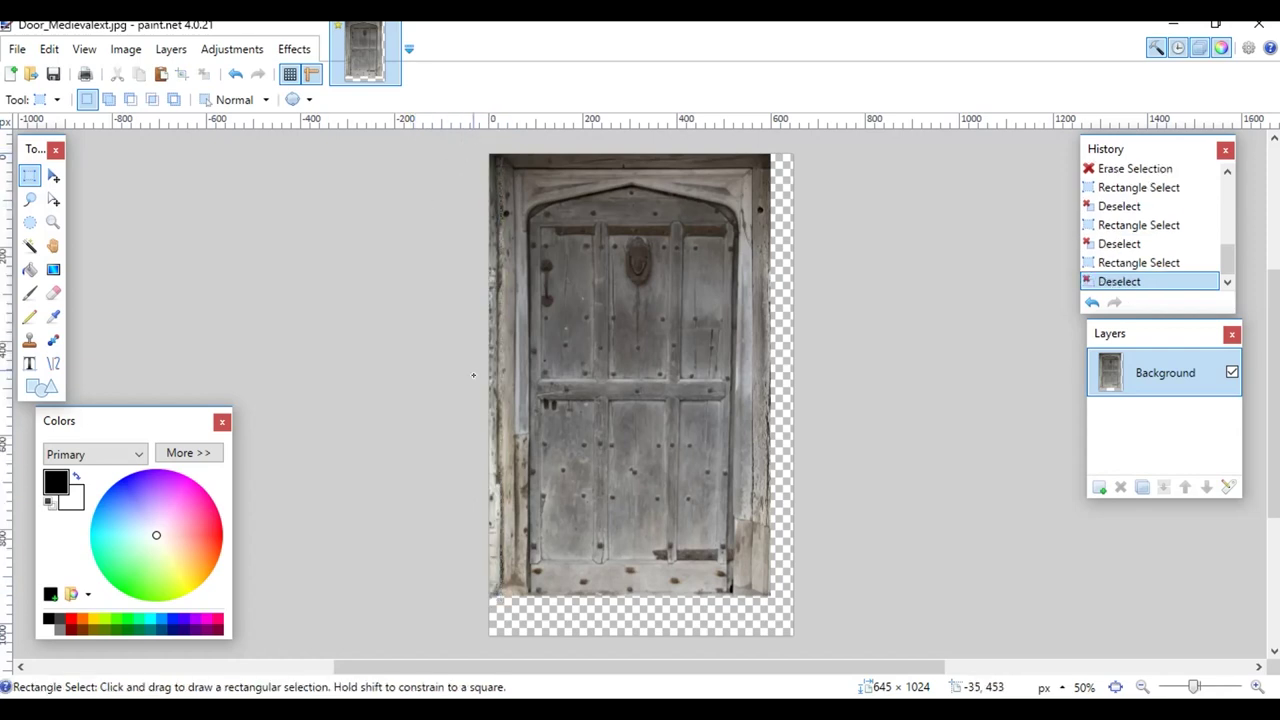
pyautogui.moveTo(502, 155)
pyautogui.mouseDown()
pyautogui.moveTo(459, 660)
pyautogui.moveTo(493, 618)
pyautogui.mouseUp()
pyautogui.press('Delete')
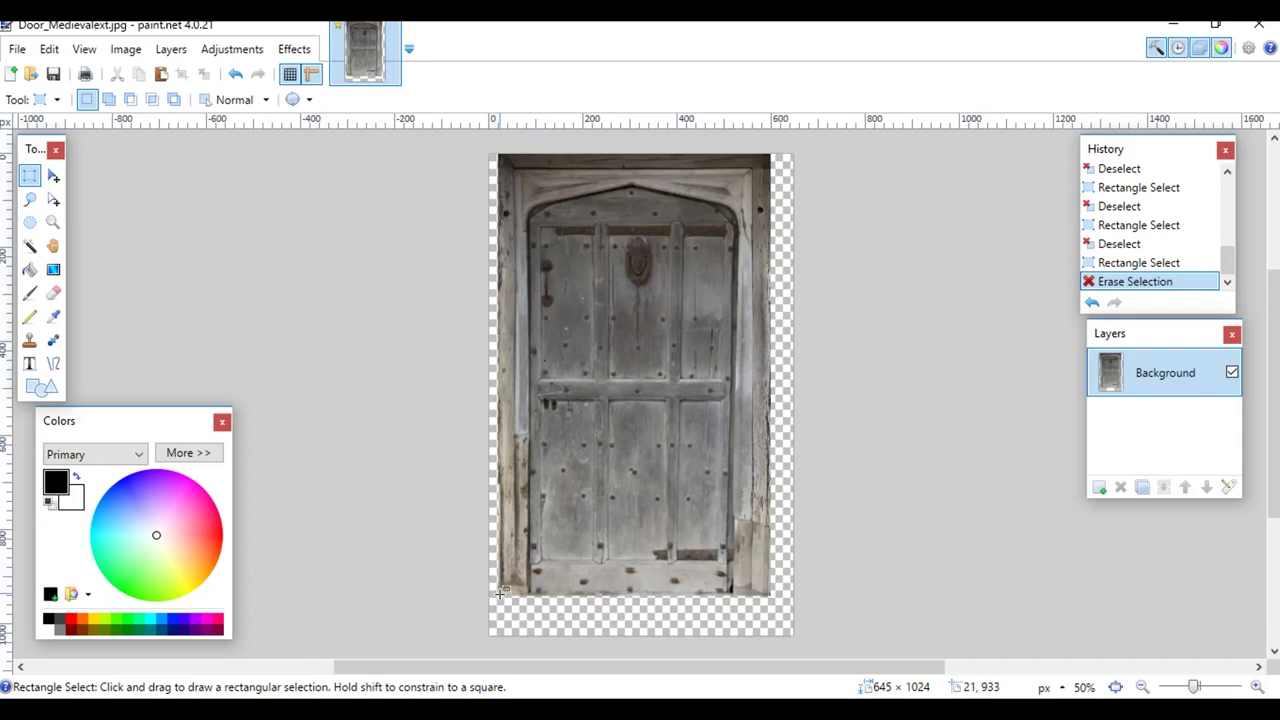
# Step: Select just the door area and crop the photo to it, leaving 577 × 934
pyautogui.moveTo(499, 594); pyautogui.dragTo(772, 148)
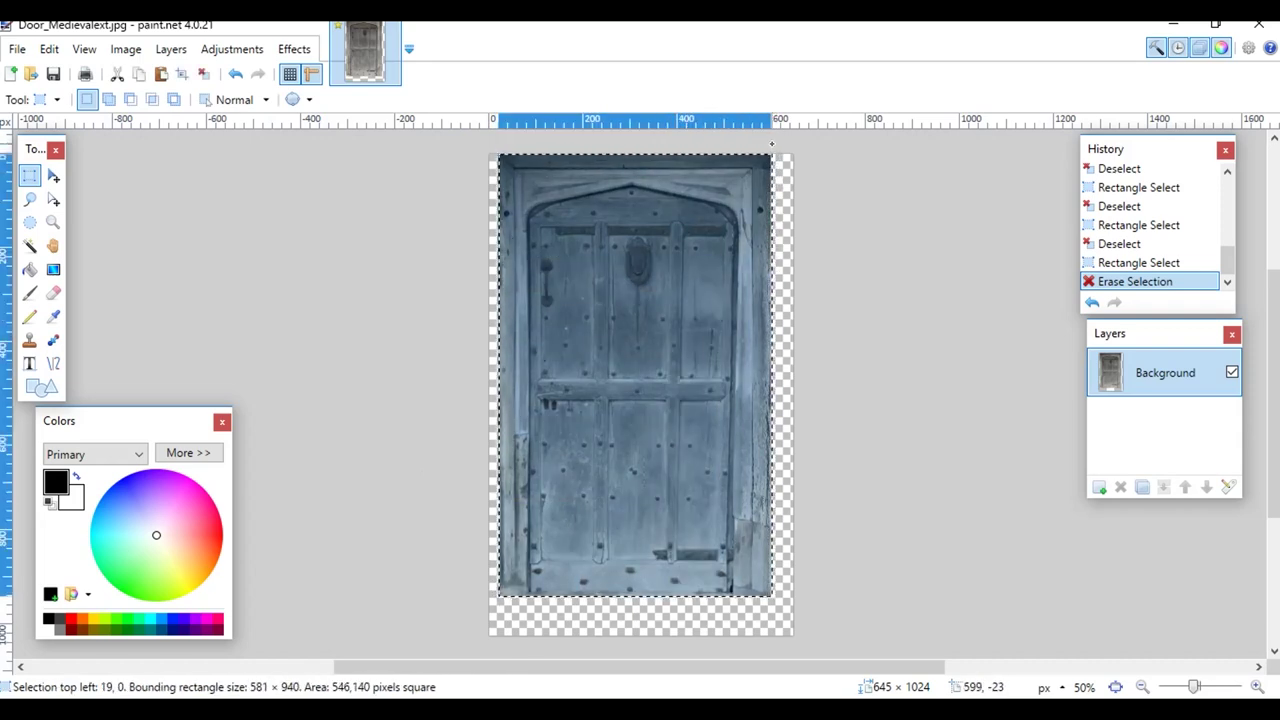
pyautogui.click(767, 152)
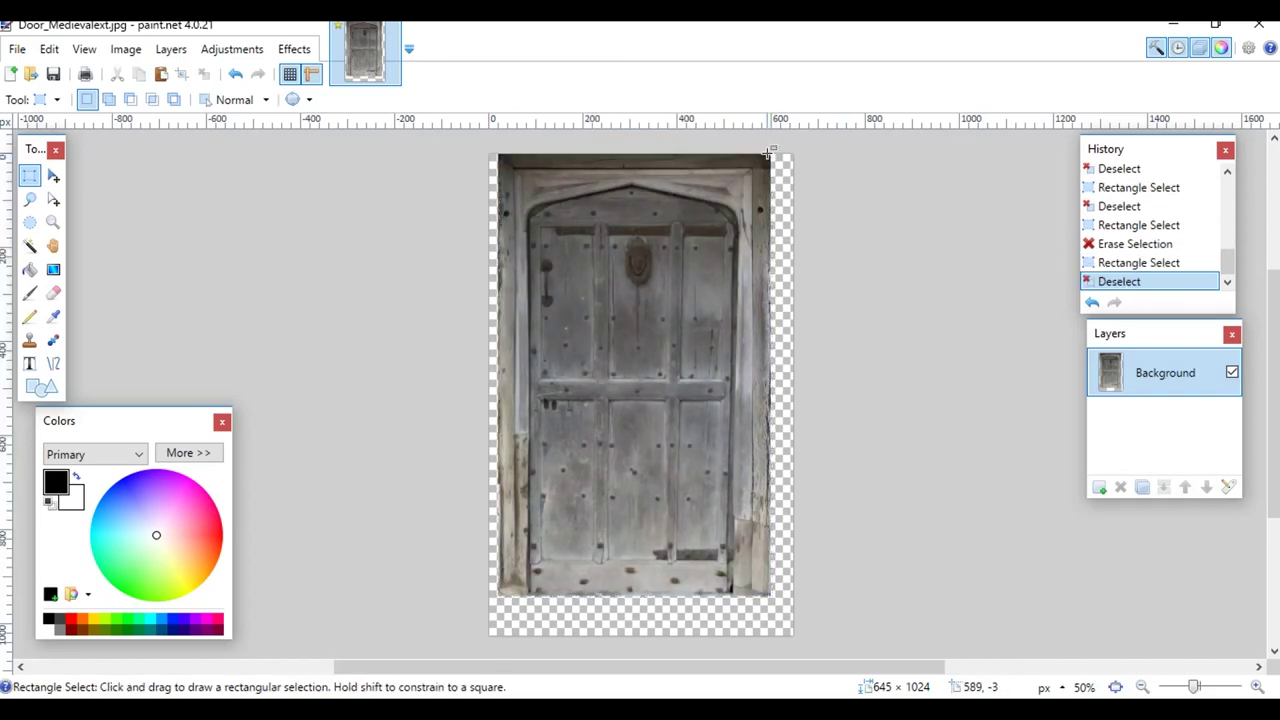
pyautogui.moveTo(774, 152); pyautogui.dragTo(499, 593)
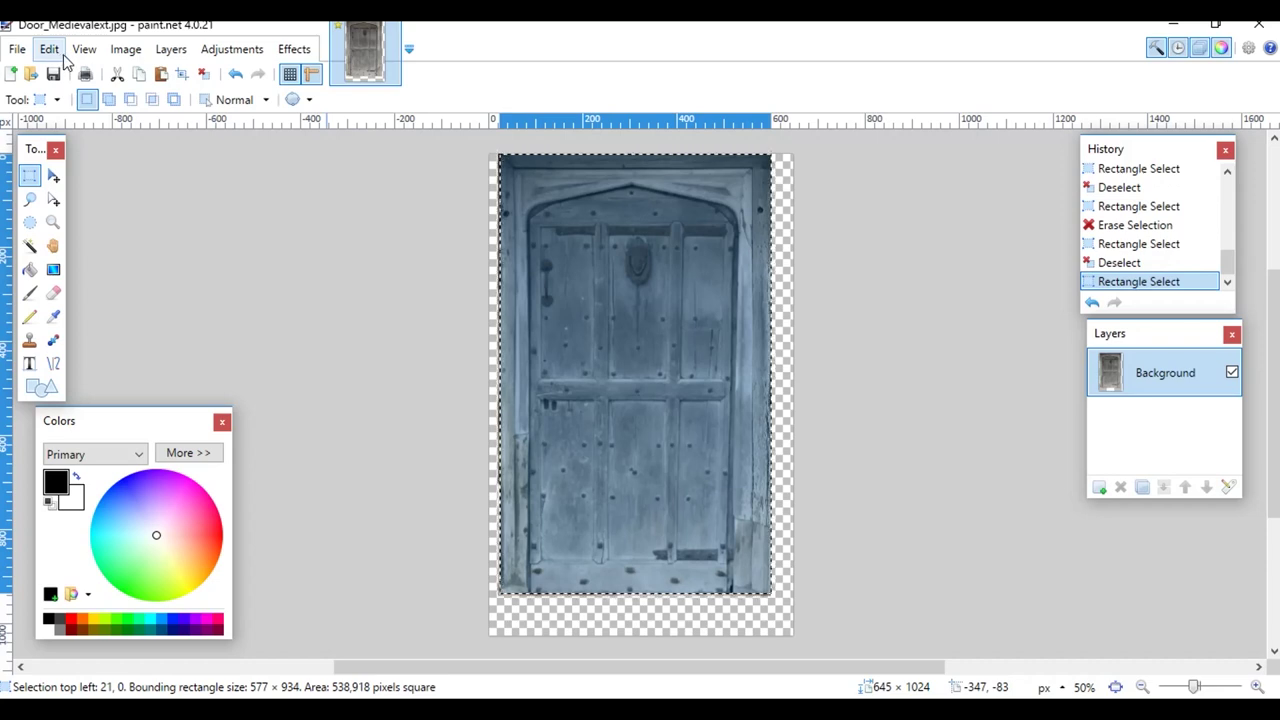
pyautogui.click(126, 49)
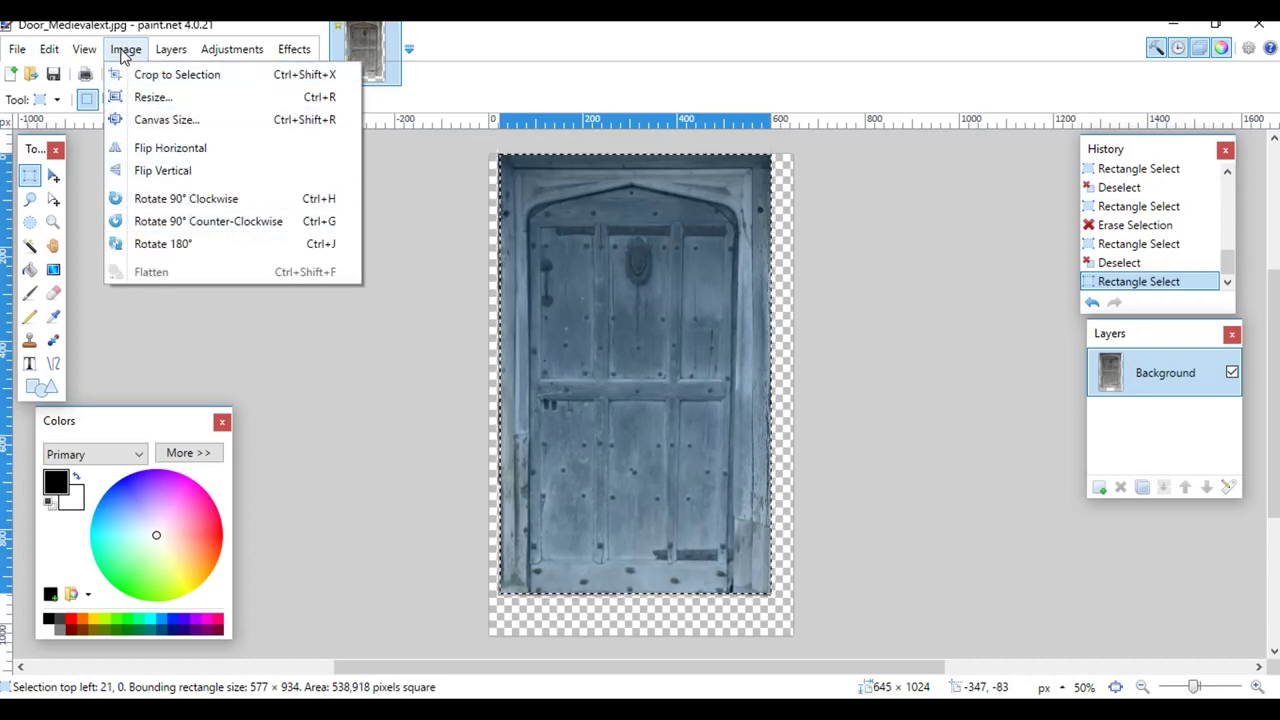
pyautogui.click(170, 74)
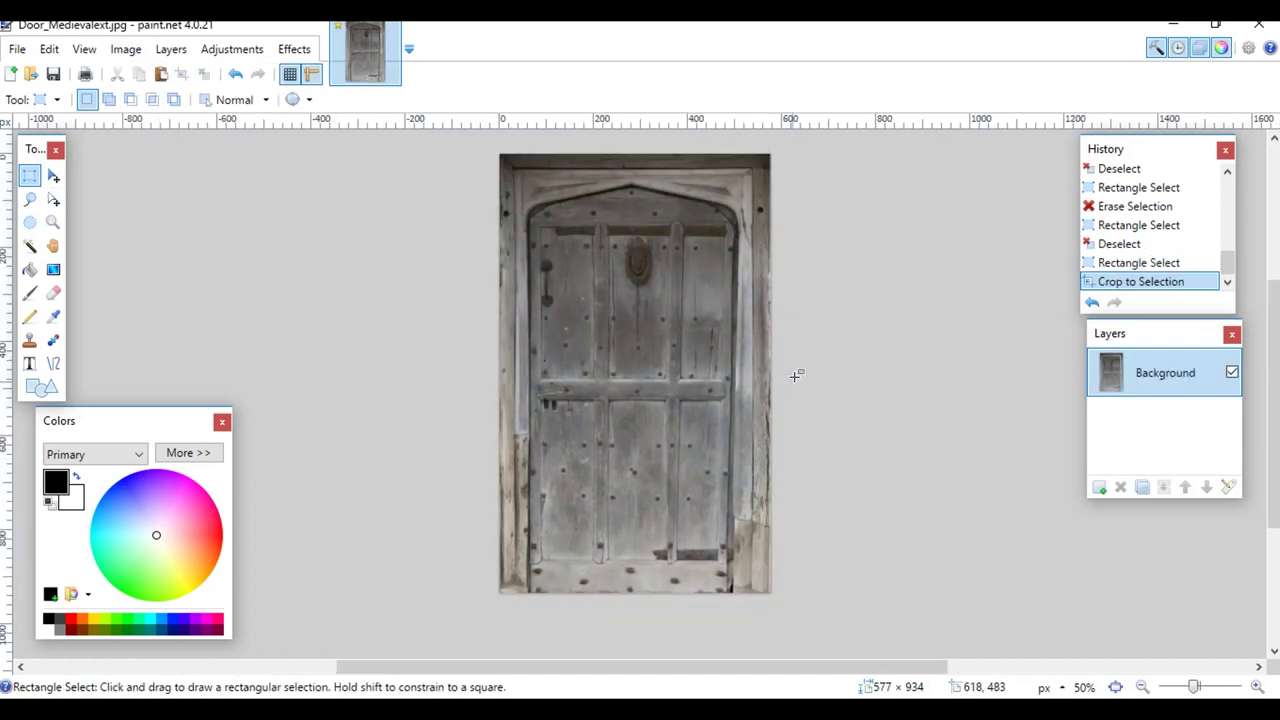
pyautogui.click(18, 49)
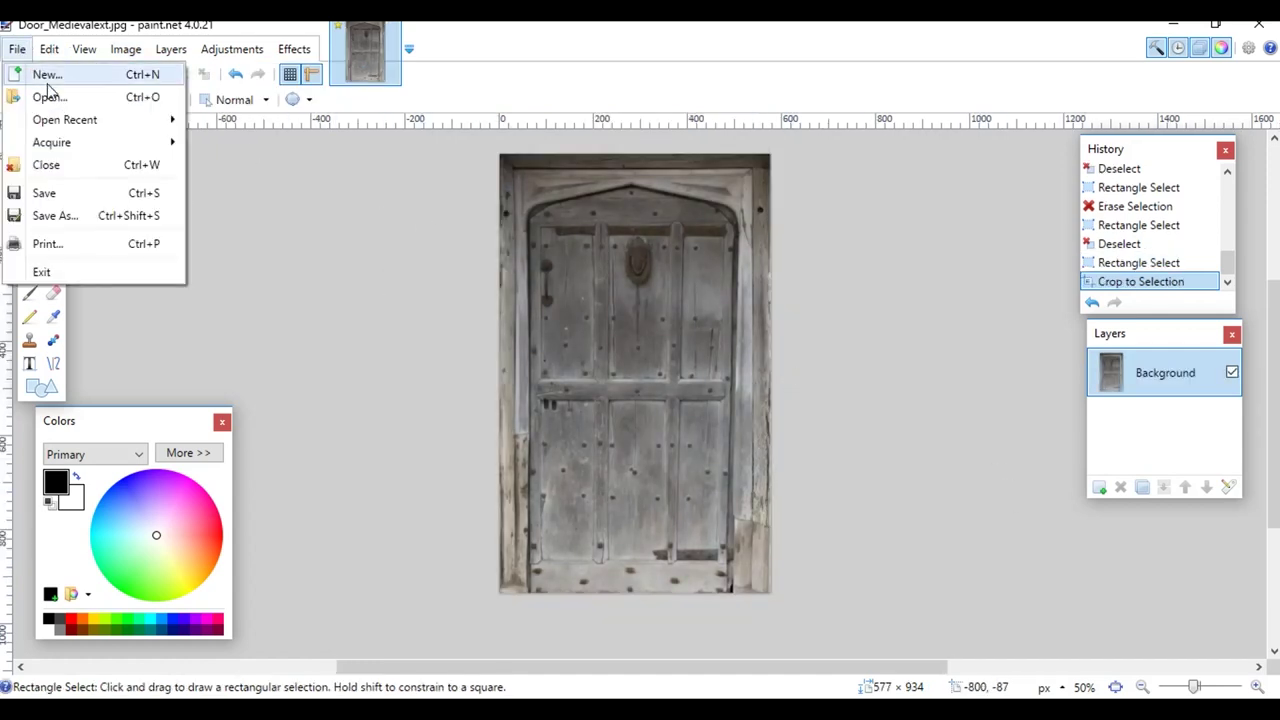
# Step: Save the cropped photo as Door_Medievalext1.jpg in Medieval_Door, accepting JPEG quality, then close it
pyautogui.click(55, 215)
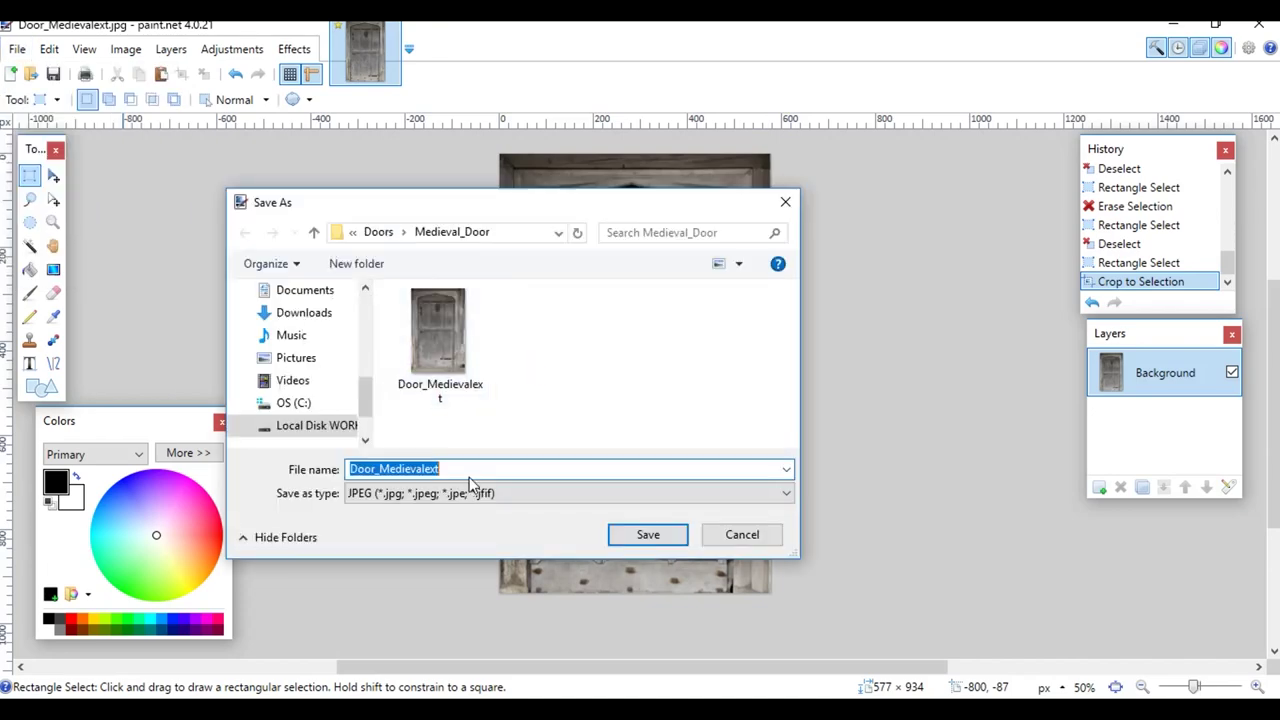
pyautogui.click(469, 470)
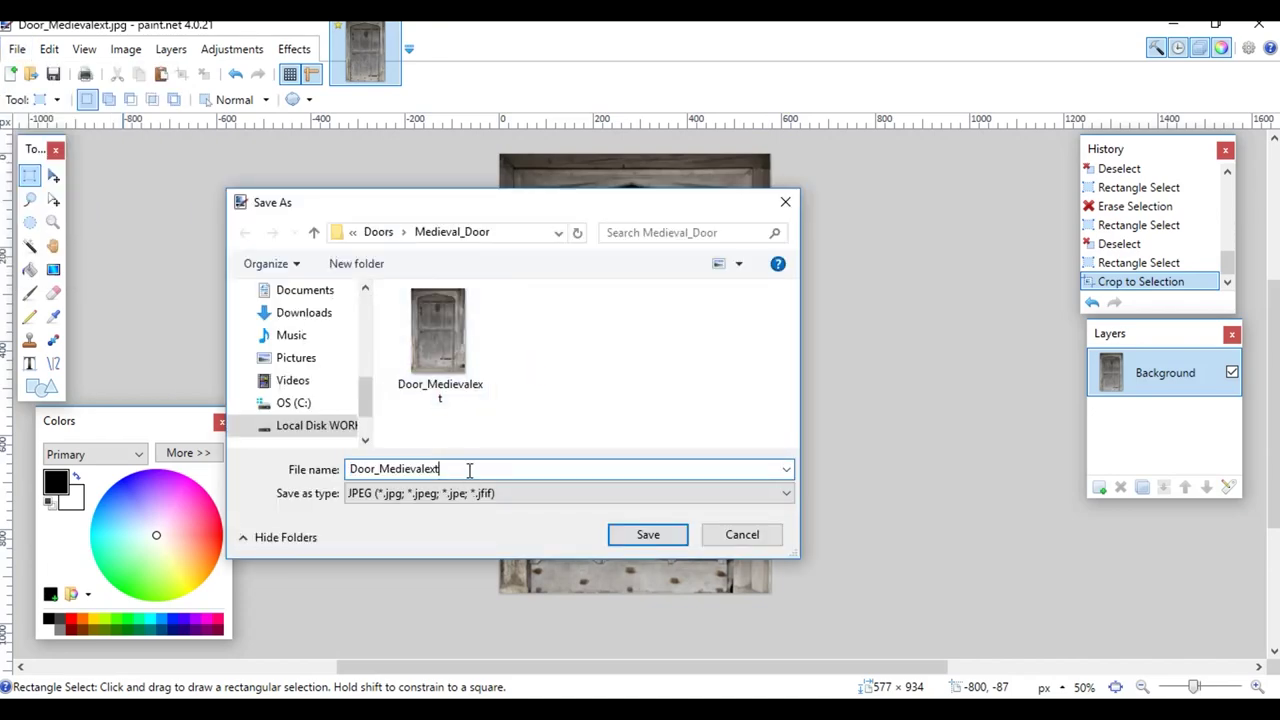
pyautogui.click(629, 532)
pyautogui.click(560, 510)
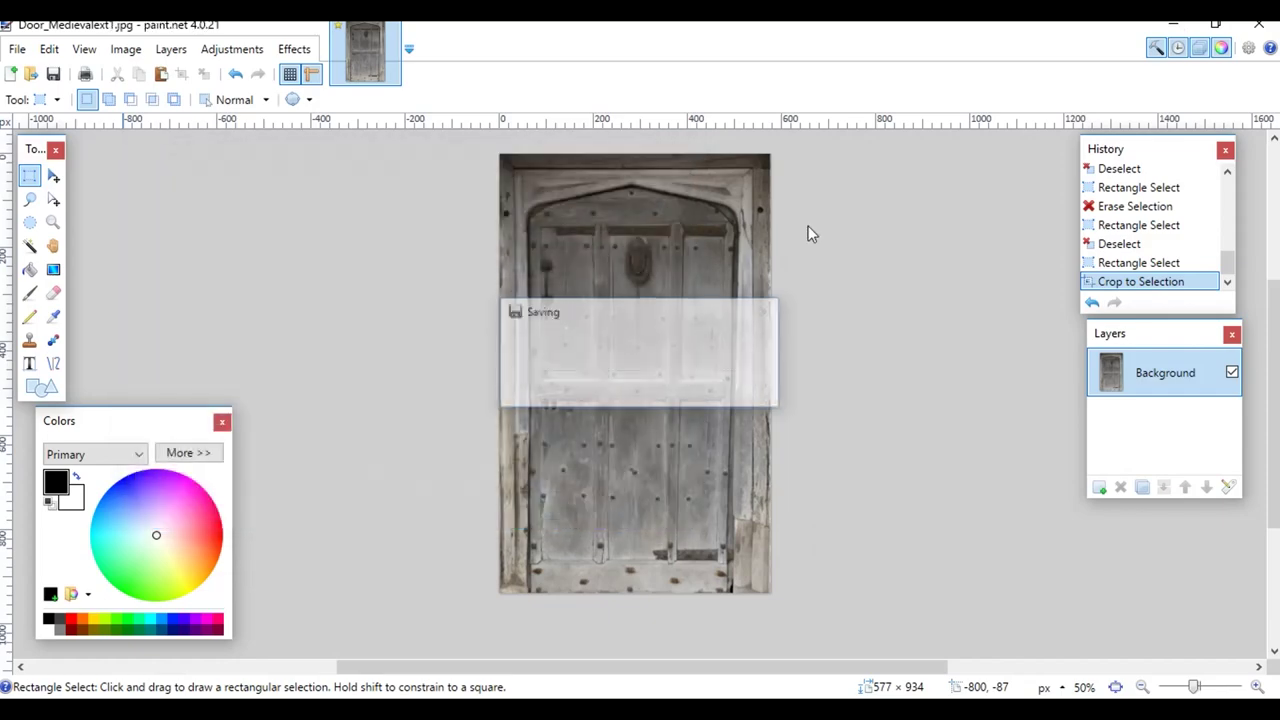
pyautogui.hotkey('ctrl', 'w')
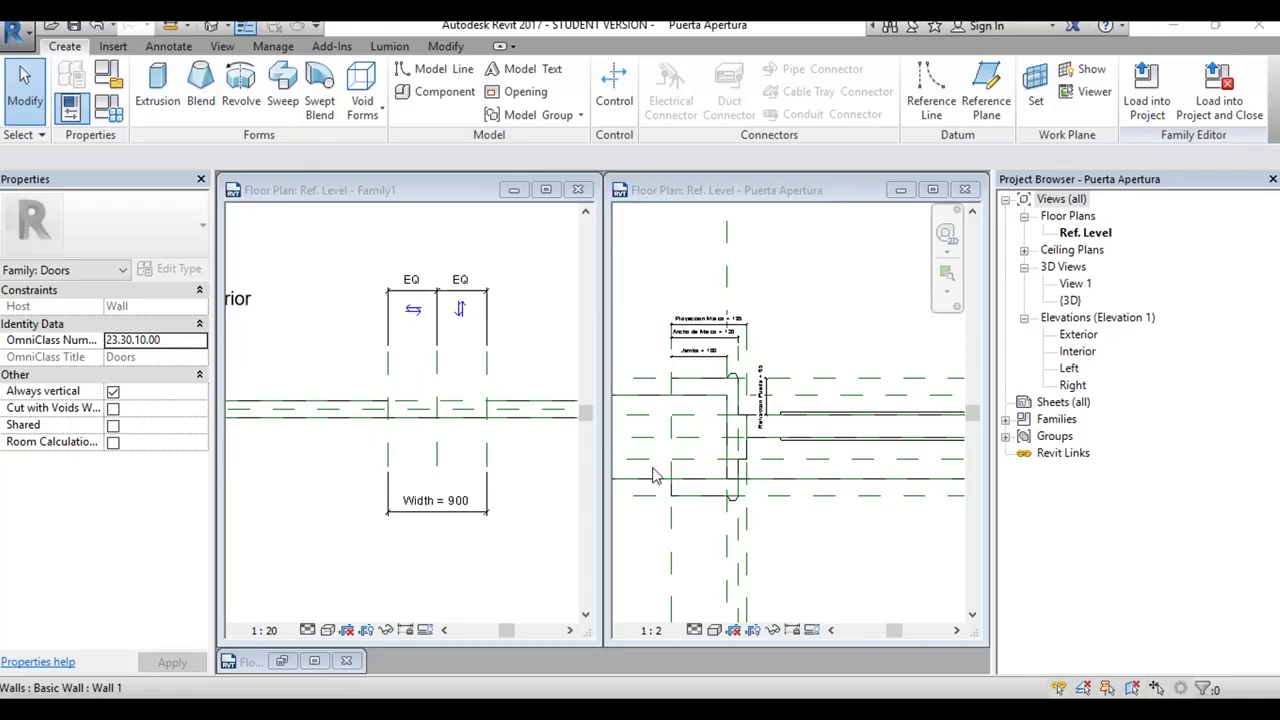
# Step: Look over the Family1 and Puerta Apertura plans, then view Door_Medievalext1.jpg in Photos
pyautogui.click(400, 432)
pyautogui.scroll(3, 470, 430)
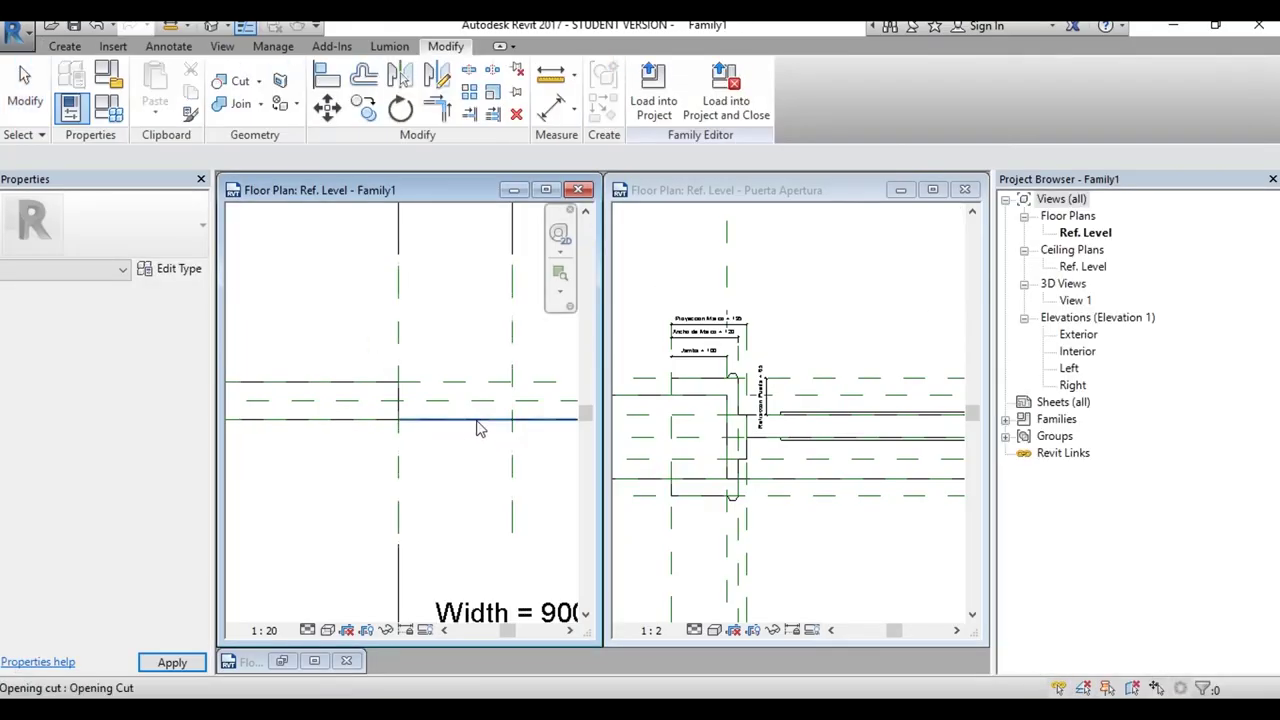
pyautogui.scroll(2, 440, 441)
pyautogui.scroll(-3, 440, 441)
pyautogui.click(700, 395)
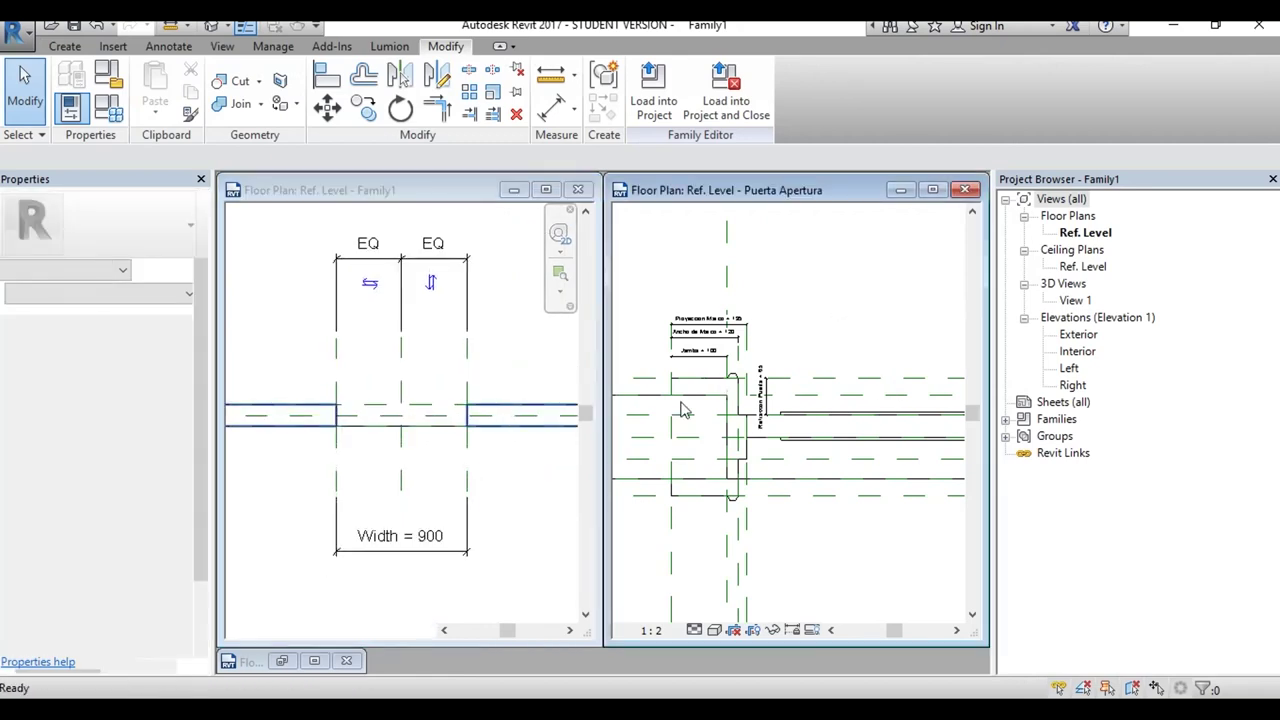
pyautogui.scroll(1, 700, 395)
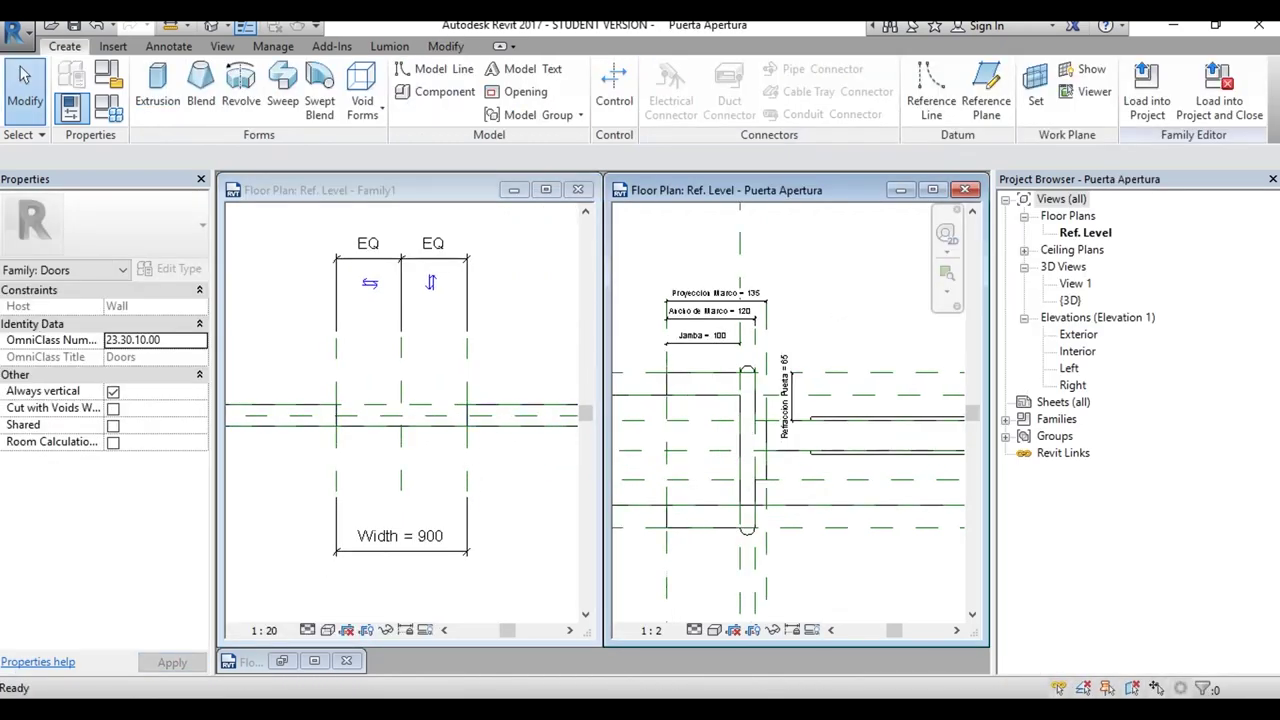
pyautogui.click(538, 321)
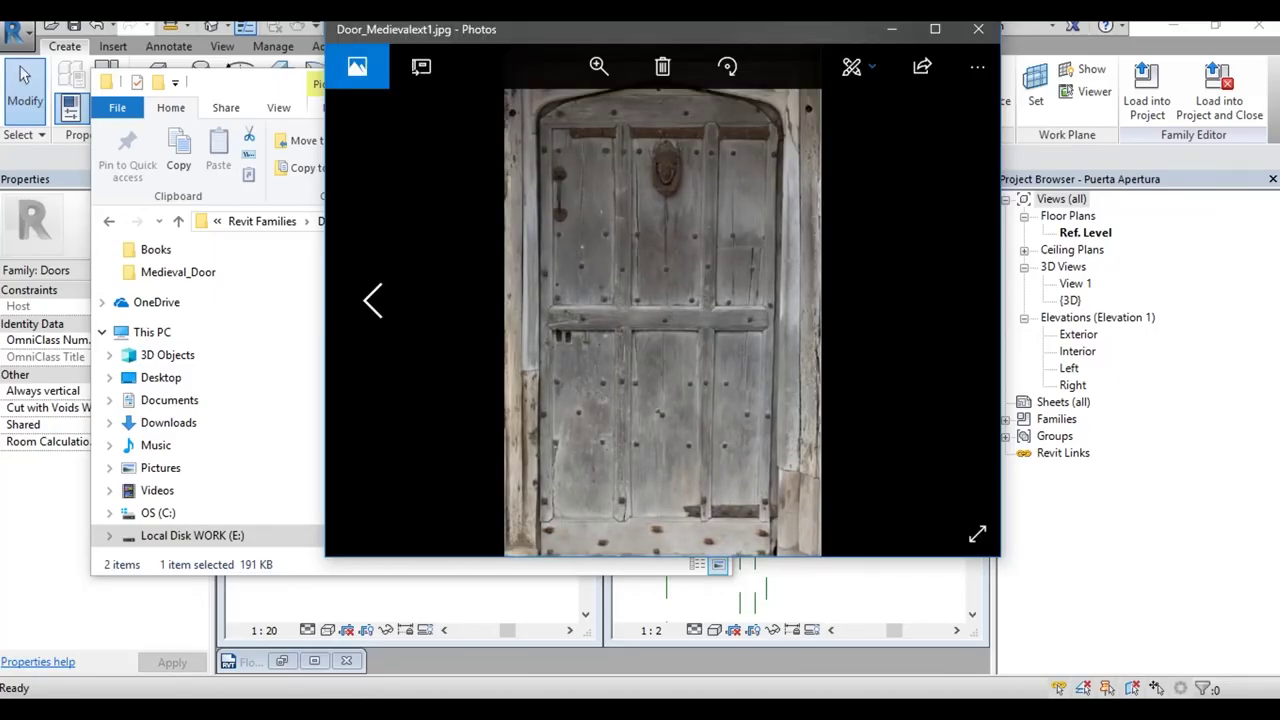
# Step: Maximize the Door_Medievalext1 photo in Photos to inspect it, then close Photos
pyautogui.click(935, 29)
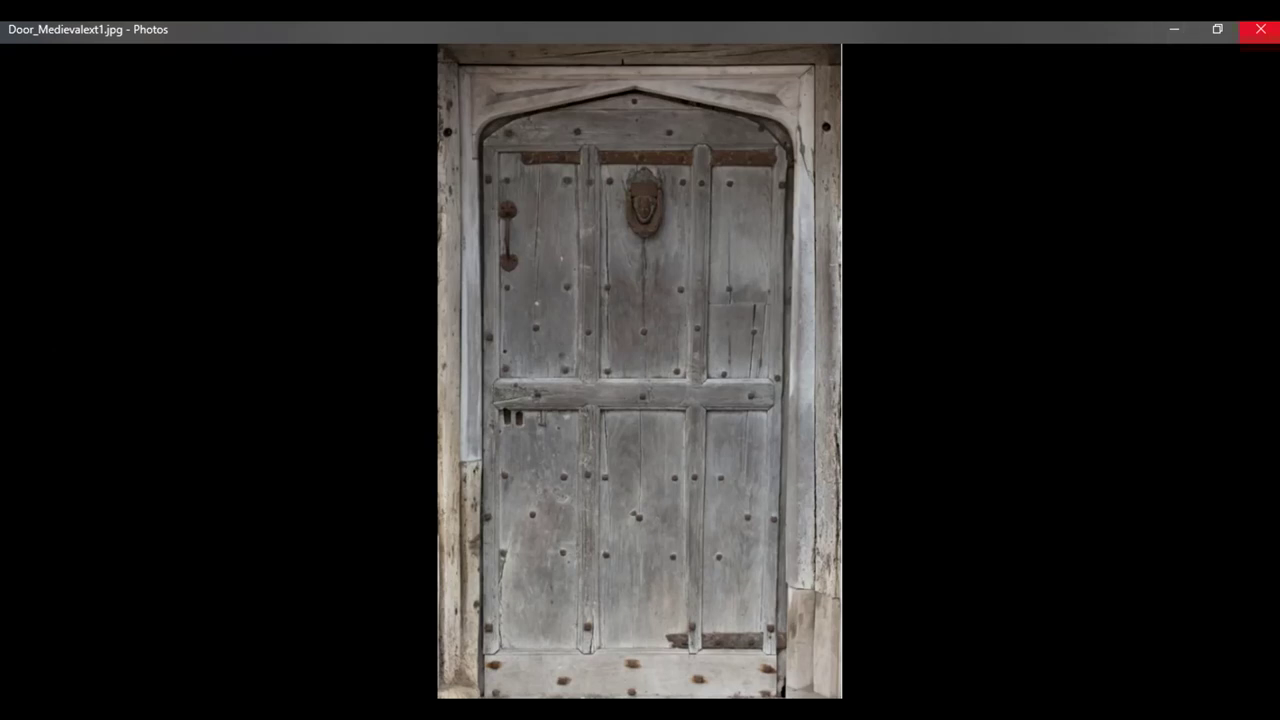
pyautogui.click(1174, 29)
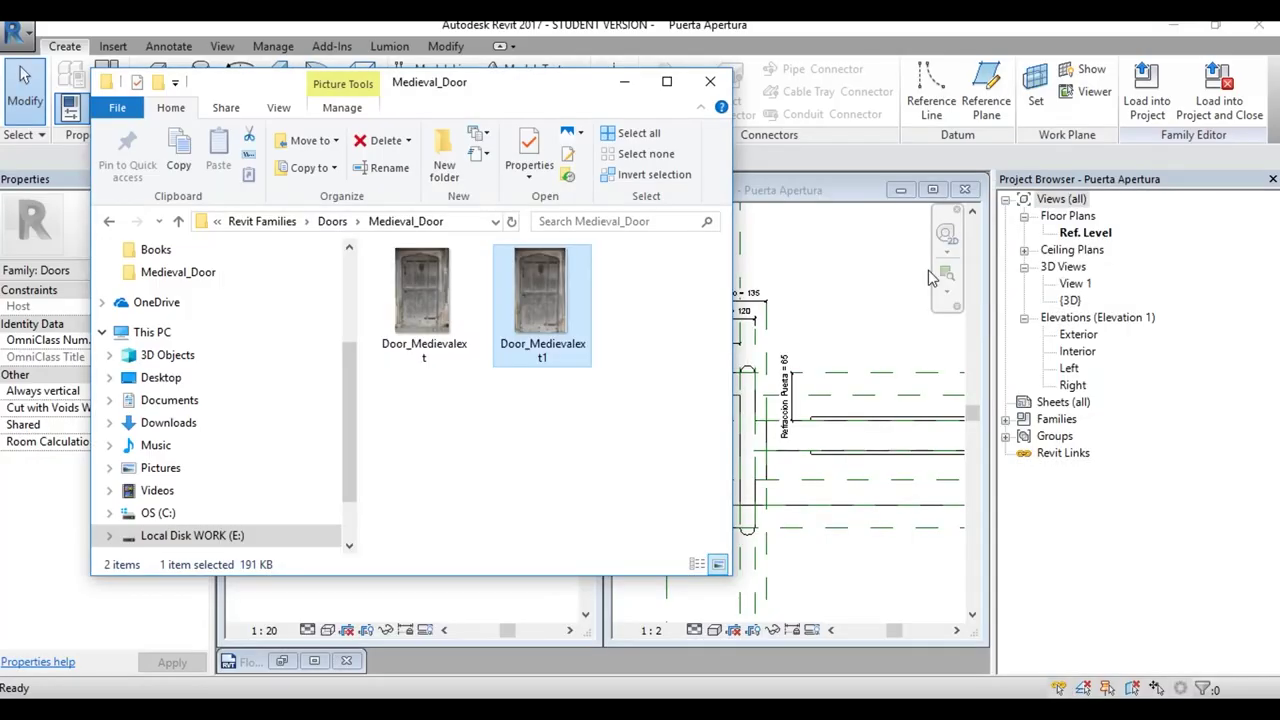
# Step: Return to Revit and maximize the Family1 floor plan view
pyautogui.click(790, 217)
pyautogui.click(440, 244)
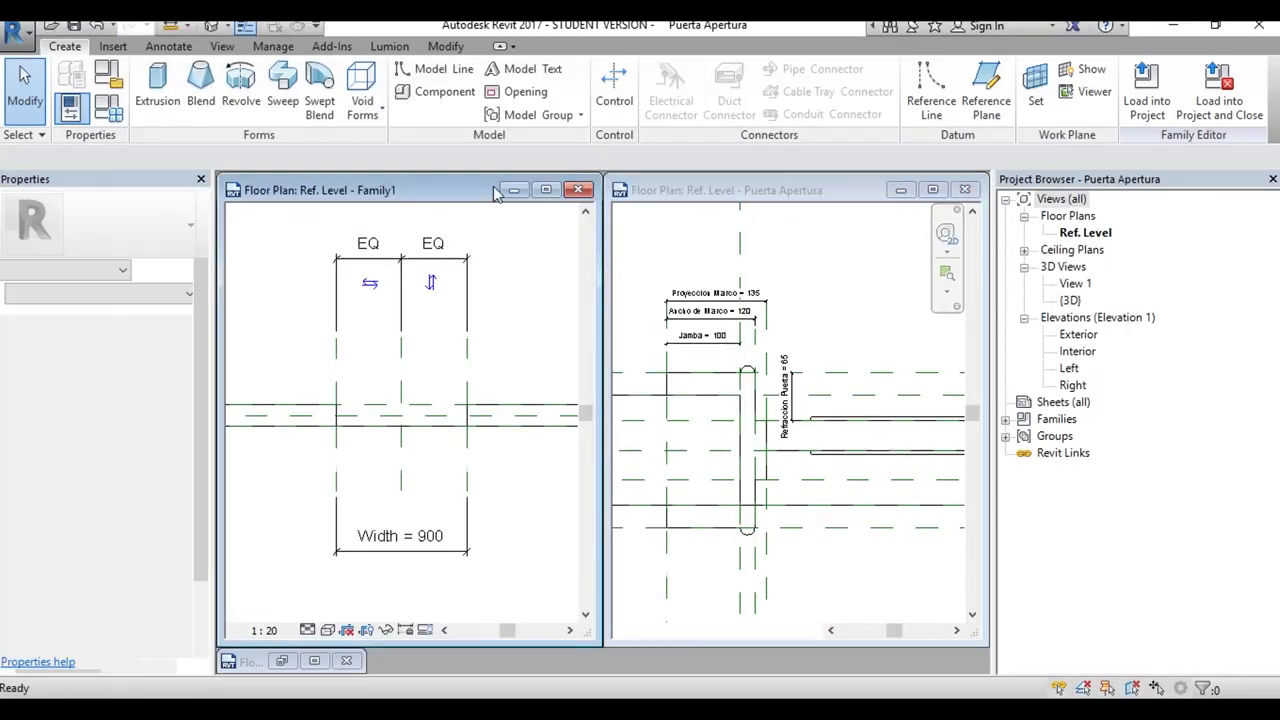
pyautogui.click(545, 189)
pyautogui.scroll(4, 300, 385)
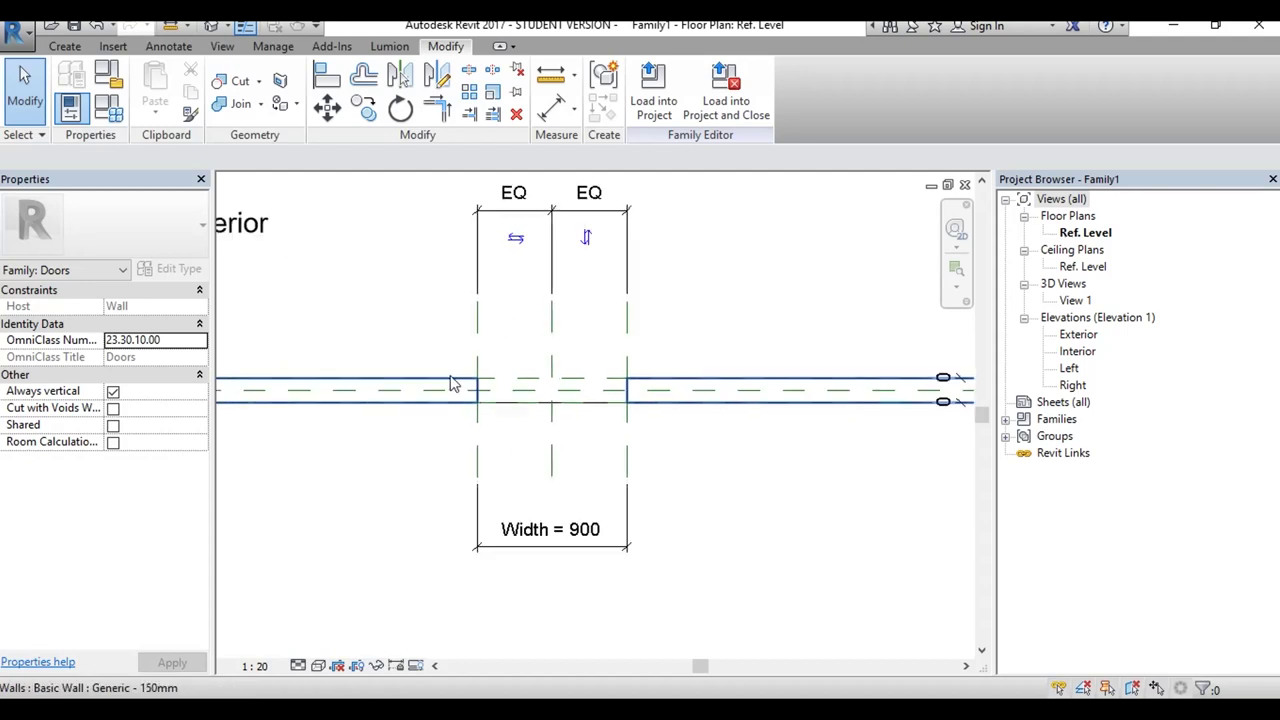
# Step: Switch to the Interior elevation from the Create tools, starting and then cancelling an extrusion
pyautogui.click(64, 46)
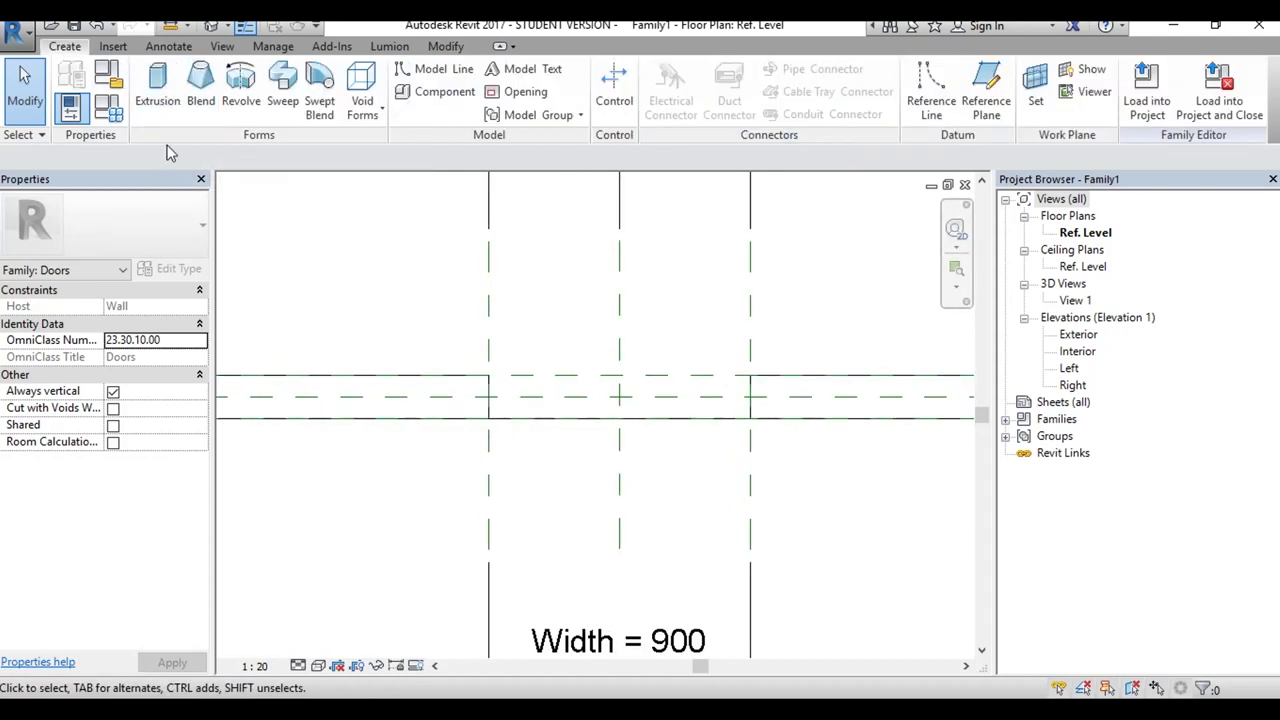
pyautogui.scroll(2, 675, 395)
pyautogui.doubleClick(1077, 352)
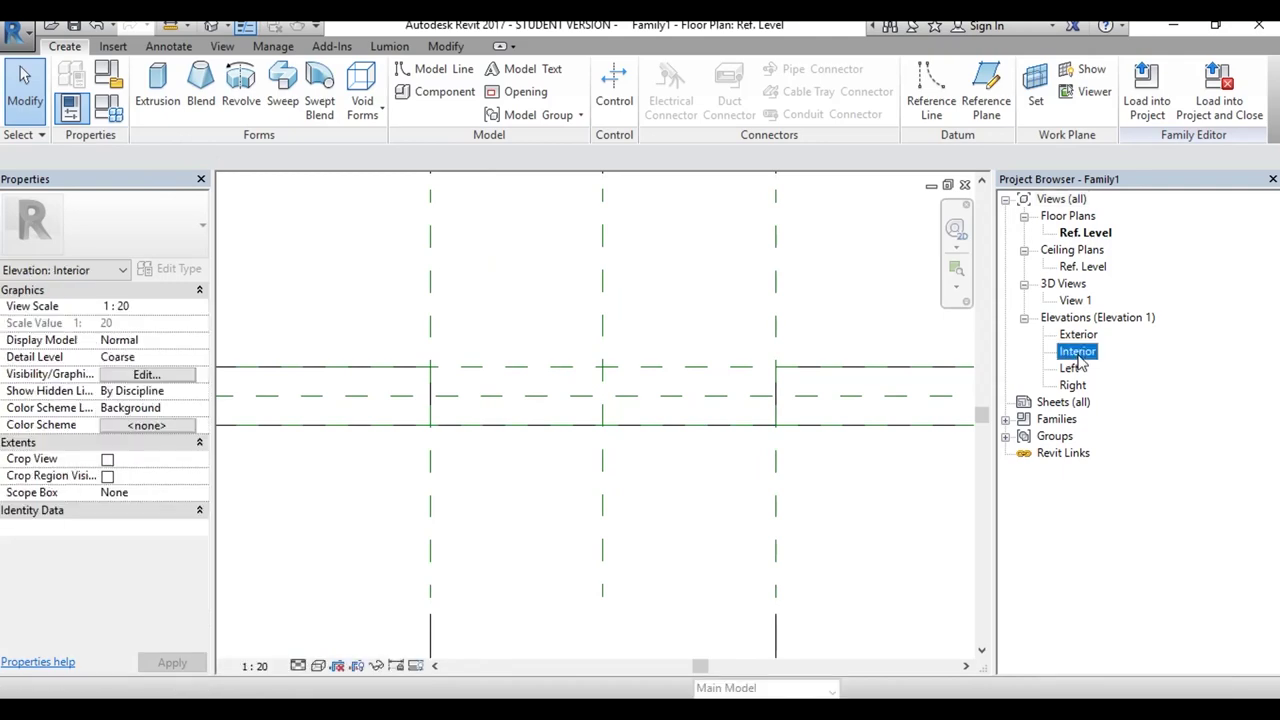
pyautogui.scroll(2, 560, 485)
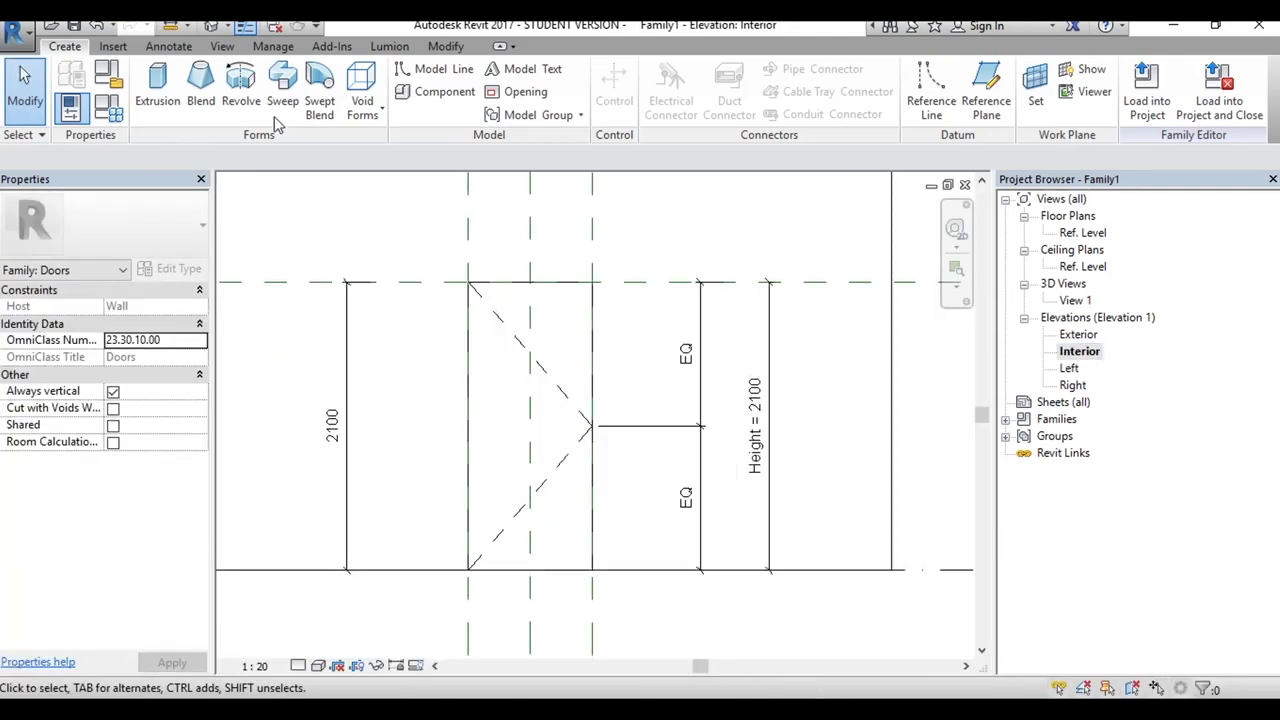
pyautogui.click(157, 95)
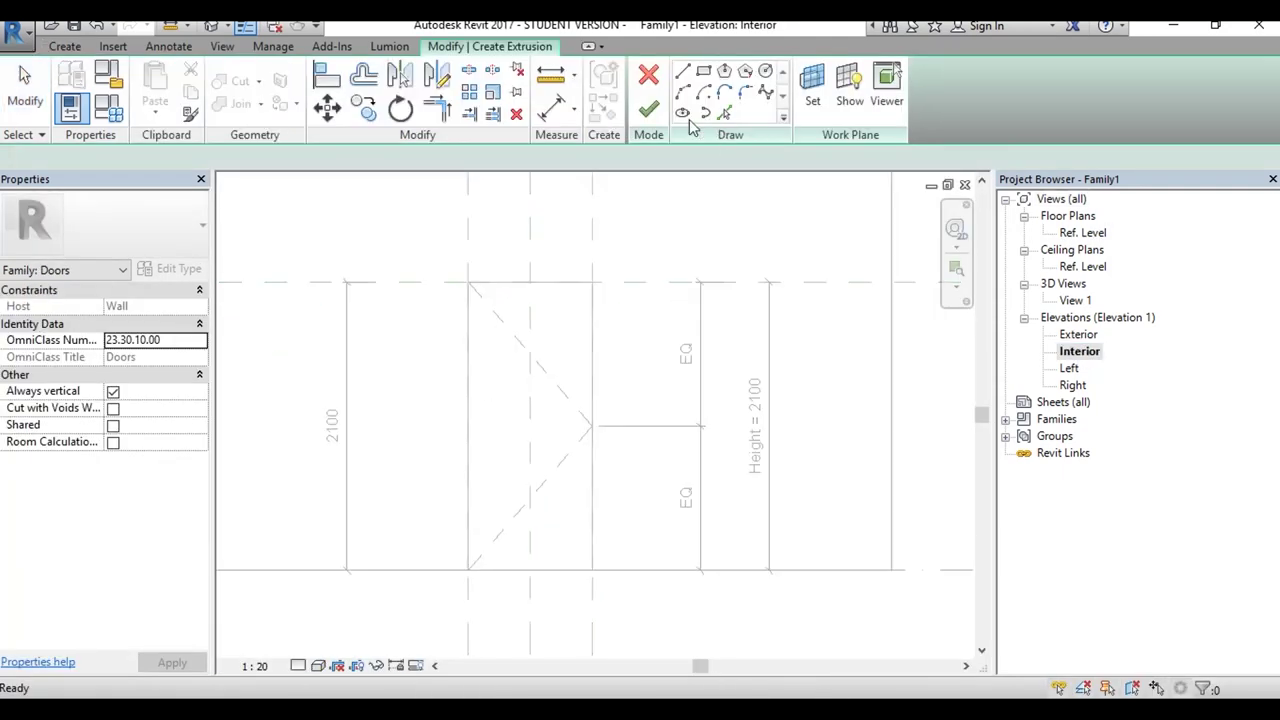
pyautogui.click(648, 75)
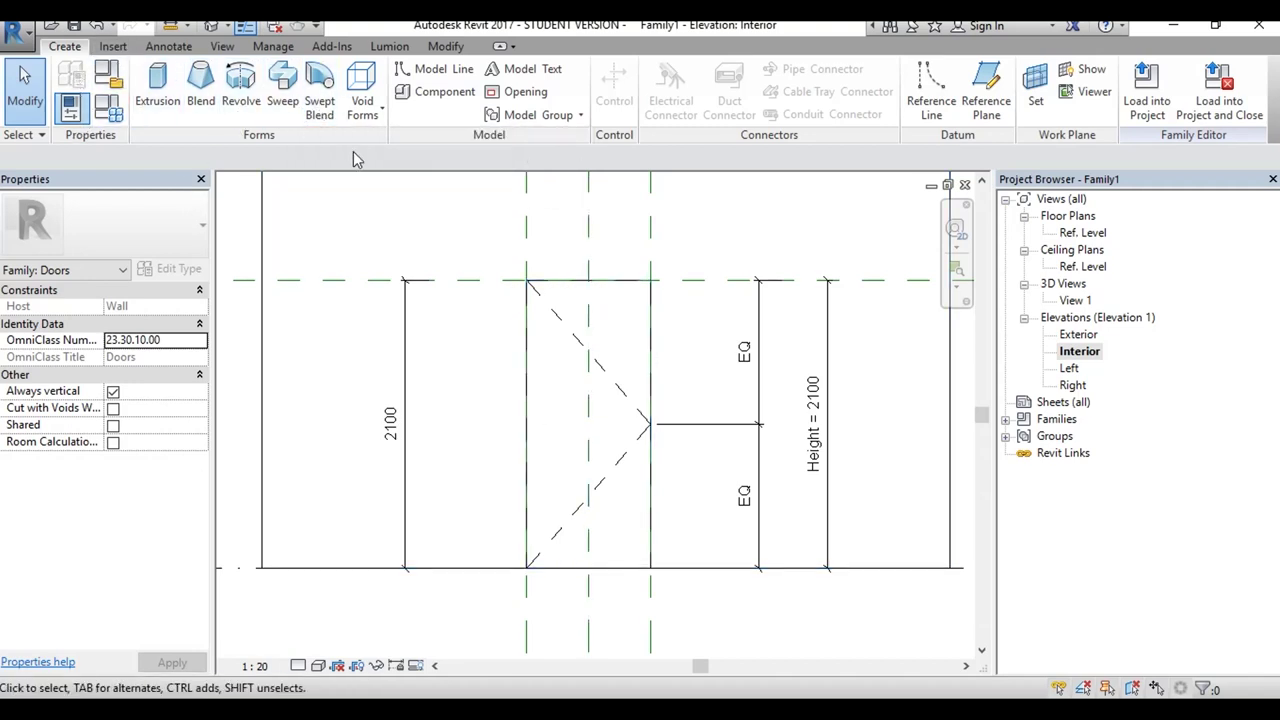
# Step: Sketch a sweep path up the left side, across the top and down the right of the opening
pyautogui.click(283, 88)
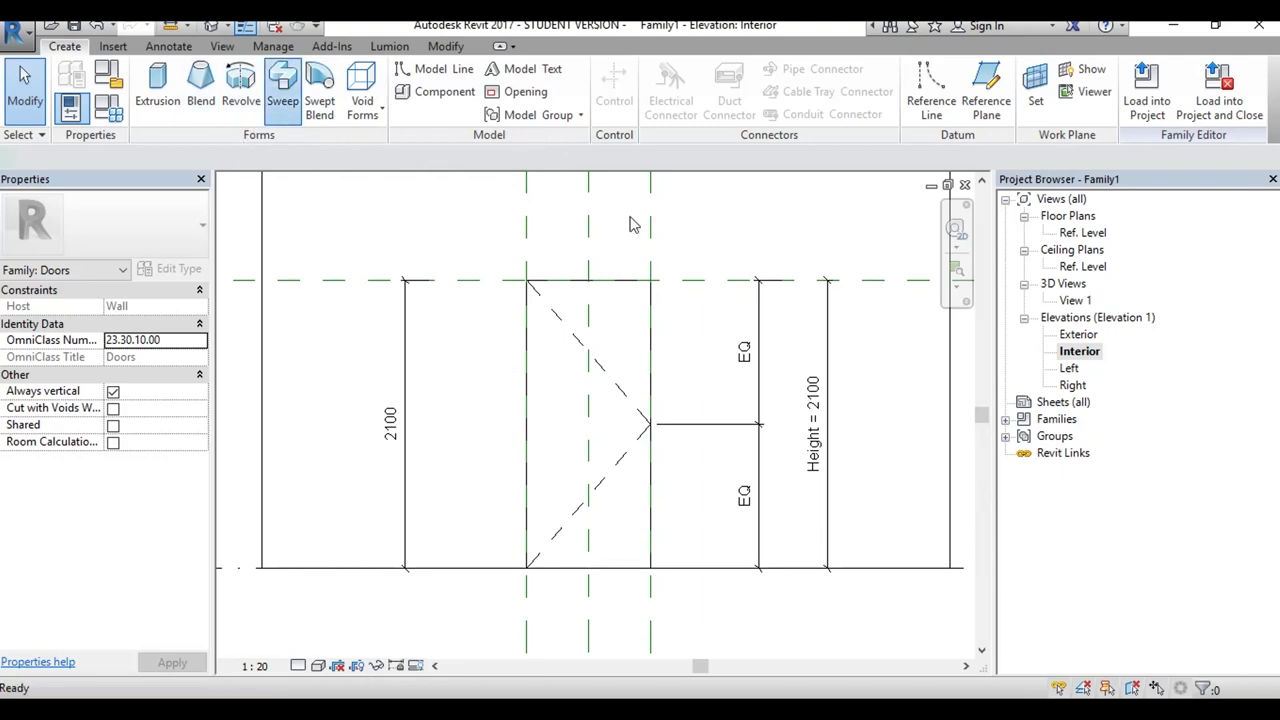
pyautogui.click(815, 80)
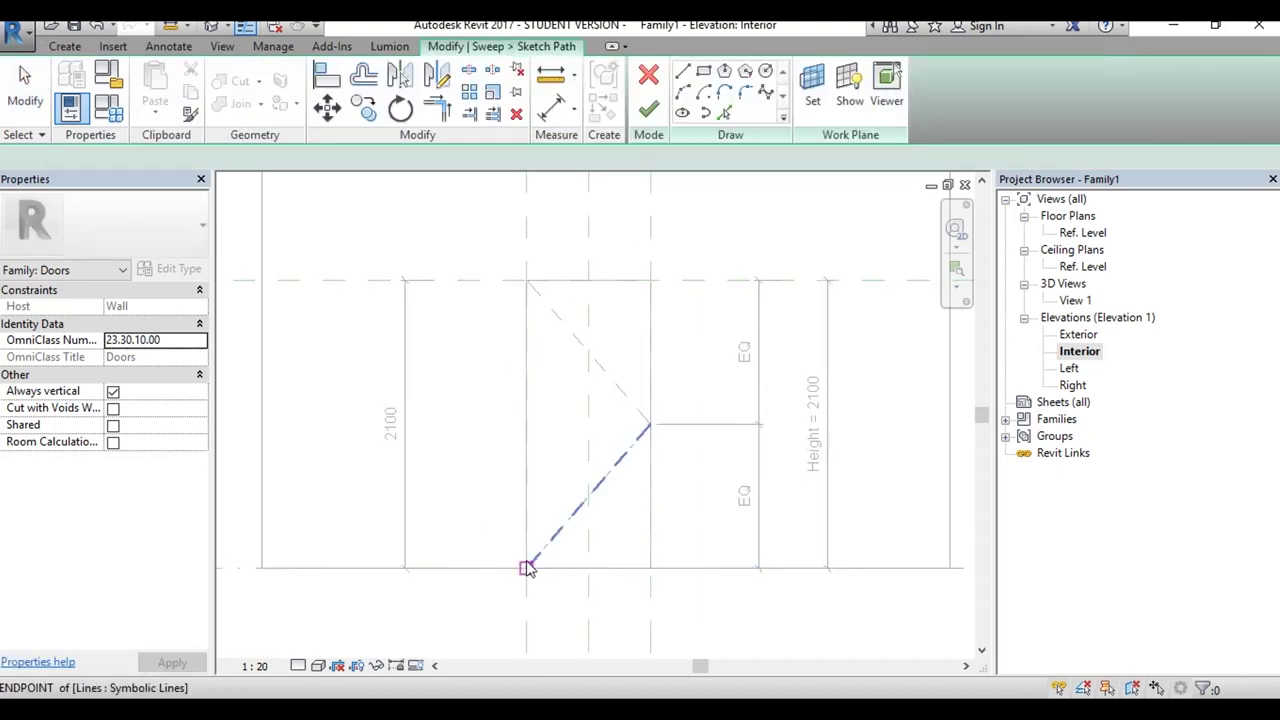
pyautogui.click(527, 568)
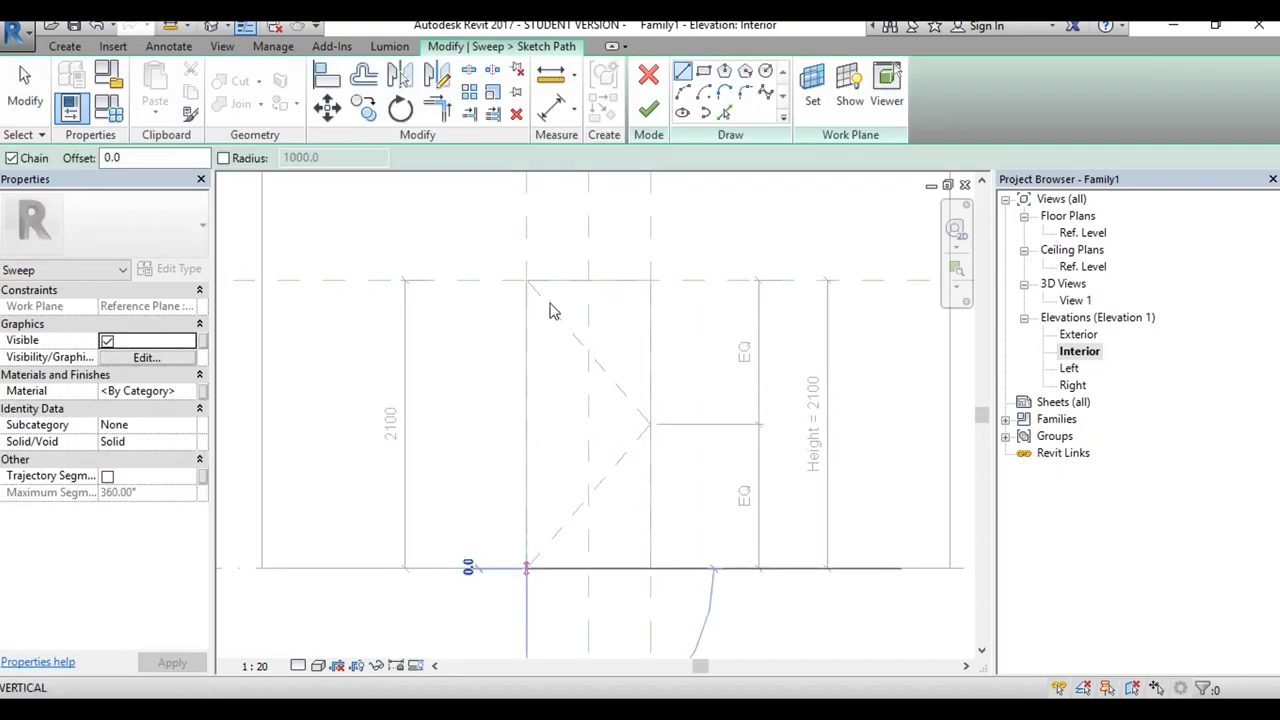
pyautogui.click(642, 266)
pyautogui.click(651, 280)
pyautogui.click(651, 568)
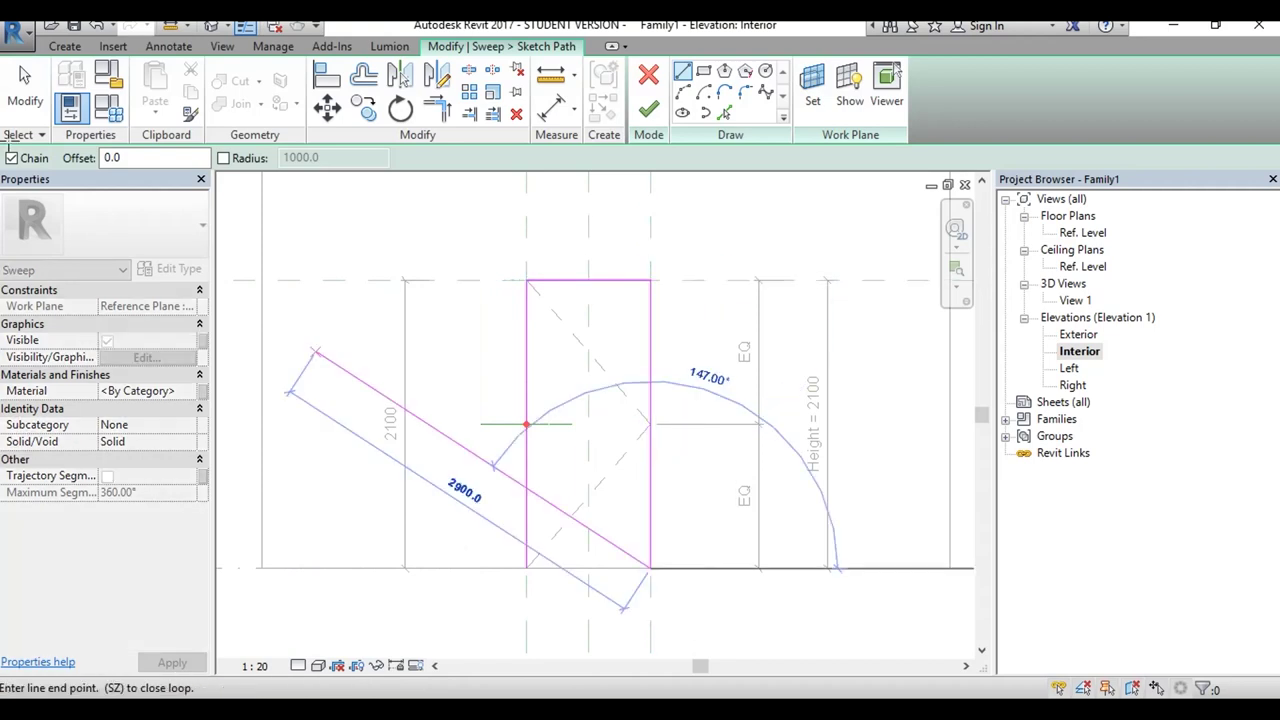
pyautogui.press('Escape')
pyautogui.press('Escape')
# Step: Open the Ref. Level plan, collapse Ceiling Plans and 3D Views, and centre the sketched path
pyautogui.doubleClick(1083, 232)
pyautogui.click(1072, 250)
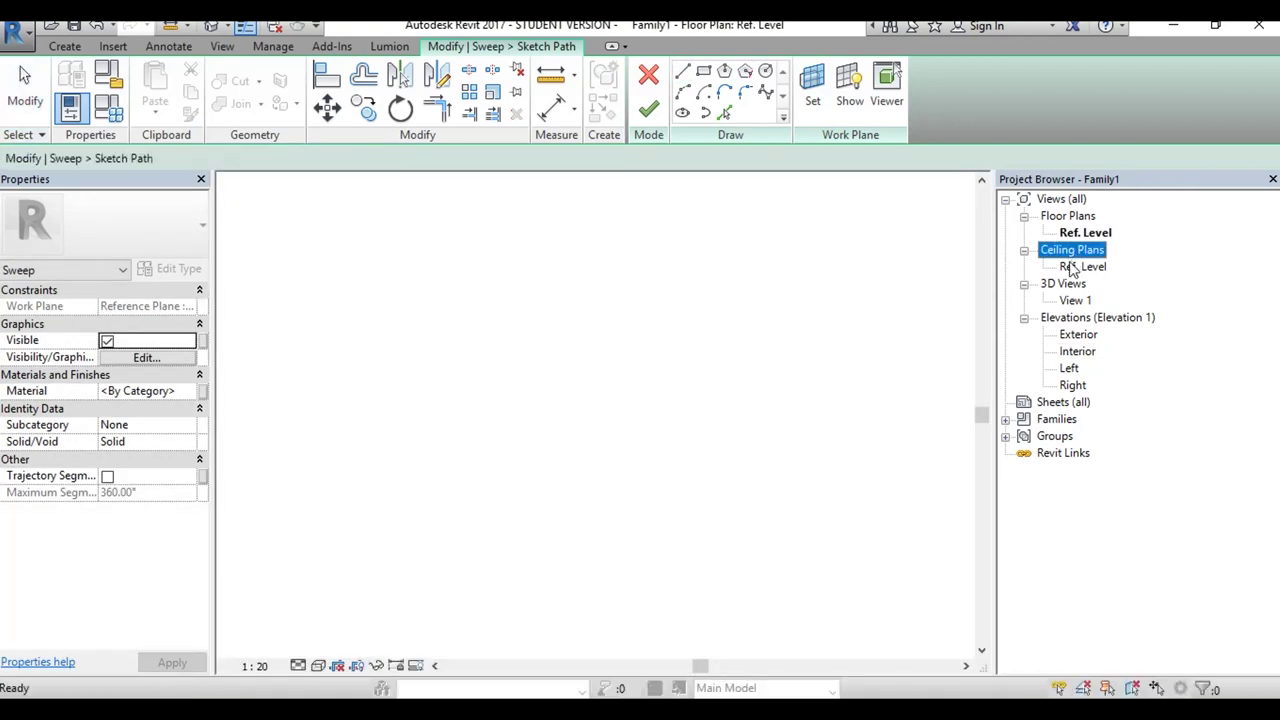
pyautogui.click(1024, 250)
pyautogui.click(1024, 284)
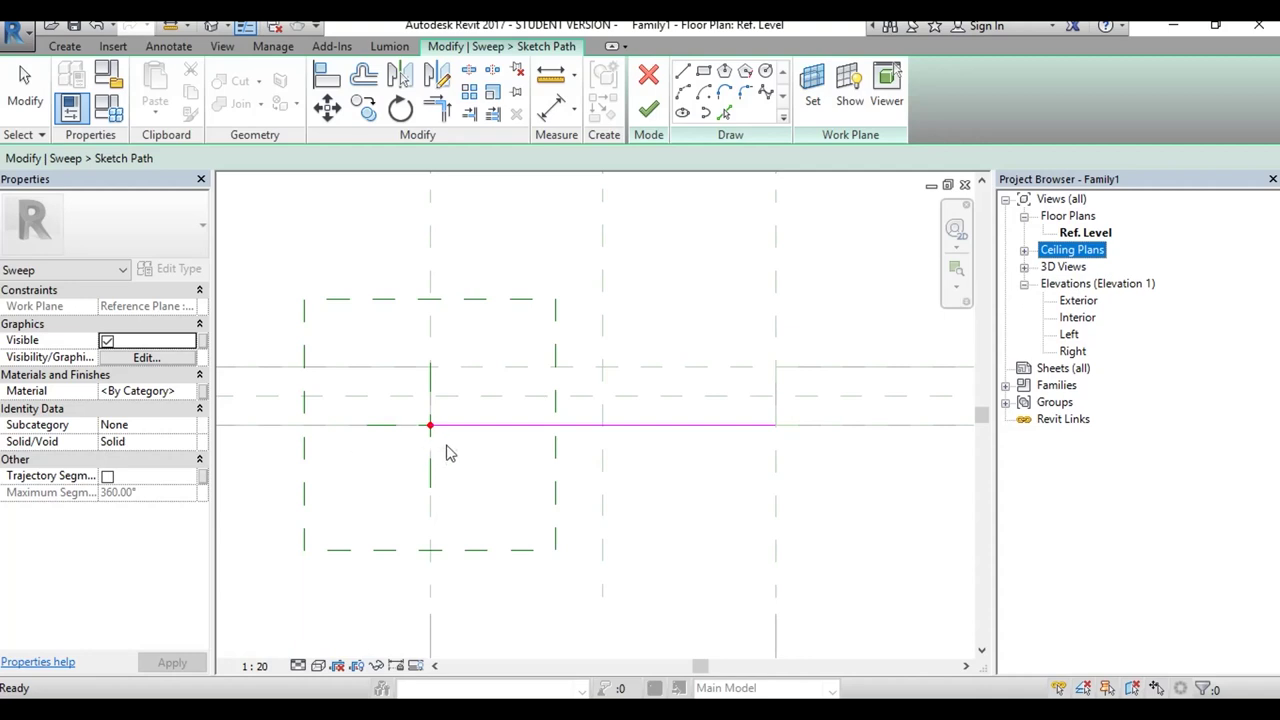
pyautogui.scroll(-2, 530, 462)
pyautogui.moveTo(530, 462); pyautogui.dragTo(517, 446, button='middle')
pyautogui.scroll(1, 517, 446)
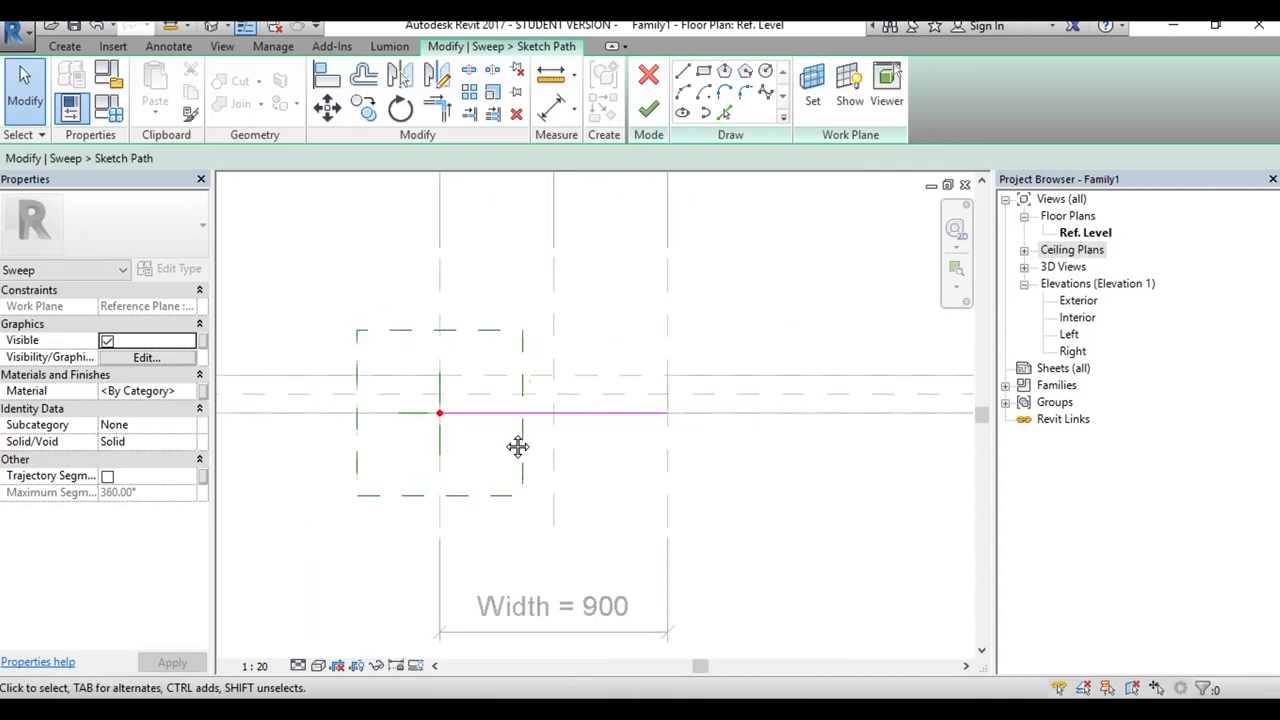
pyautogui.hotkey('alt', 'Tab')
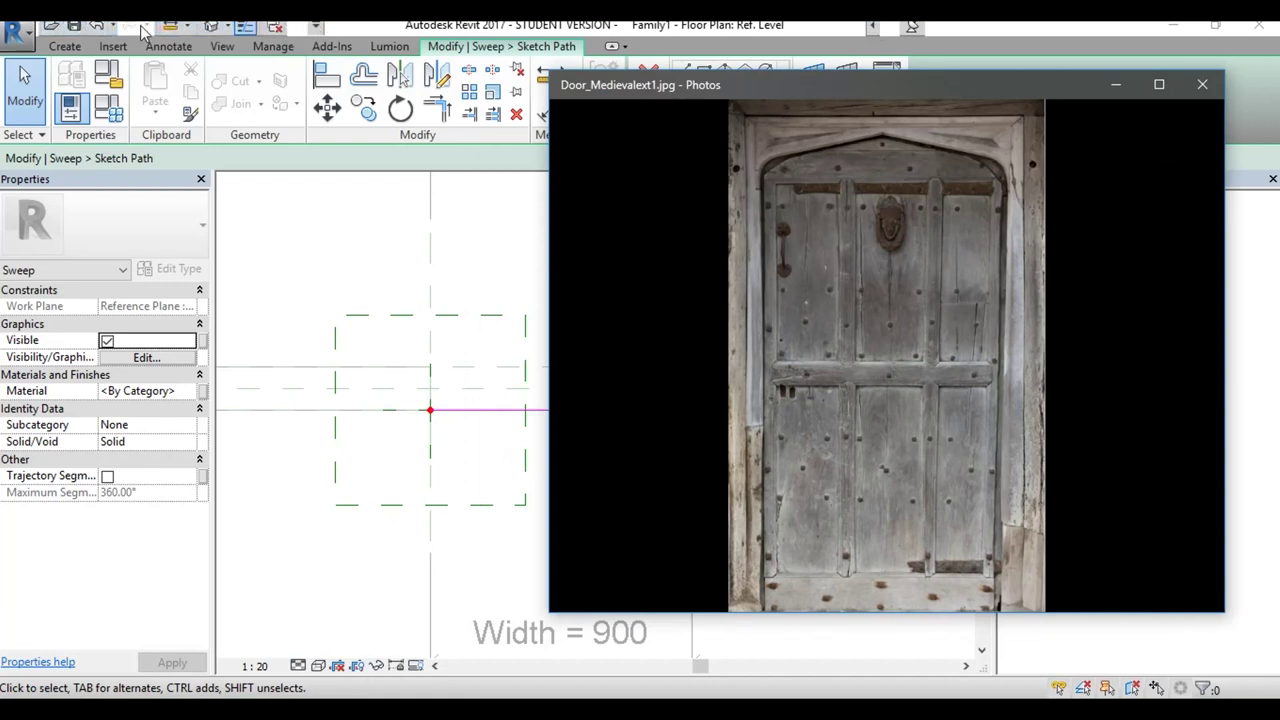
# Step: Compare the Ref. Level plan with the door photo, narrowing and shifting the photo window
pyautogui.click(518, 350)
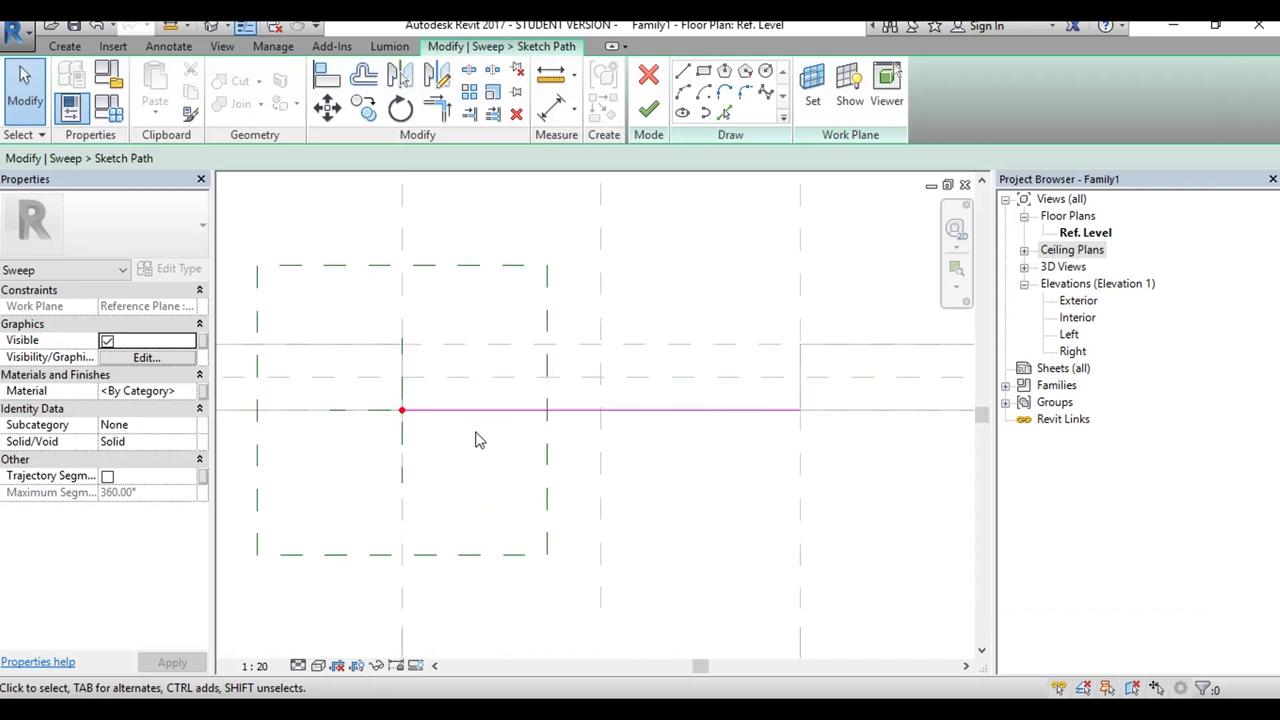
pyautogui.moveTo(560, 422); pyautogui.dragTo(528, 434, button='middle')
pyautogui.scroll(3, 443, 426)
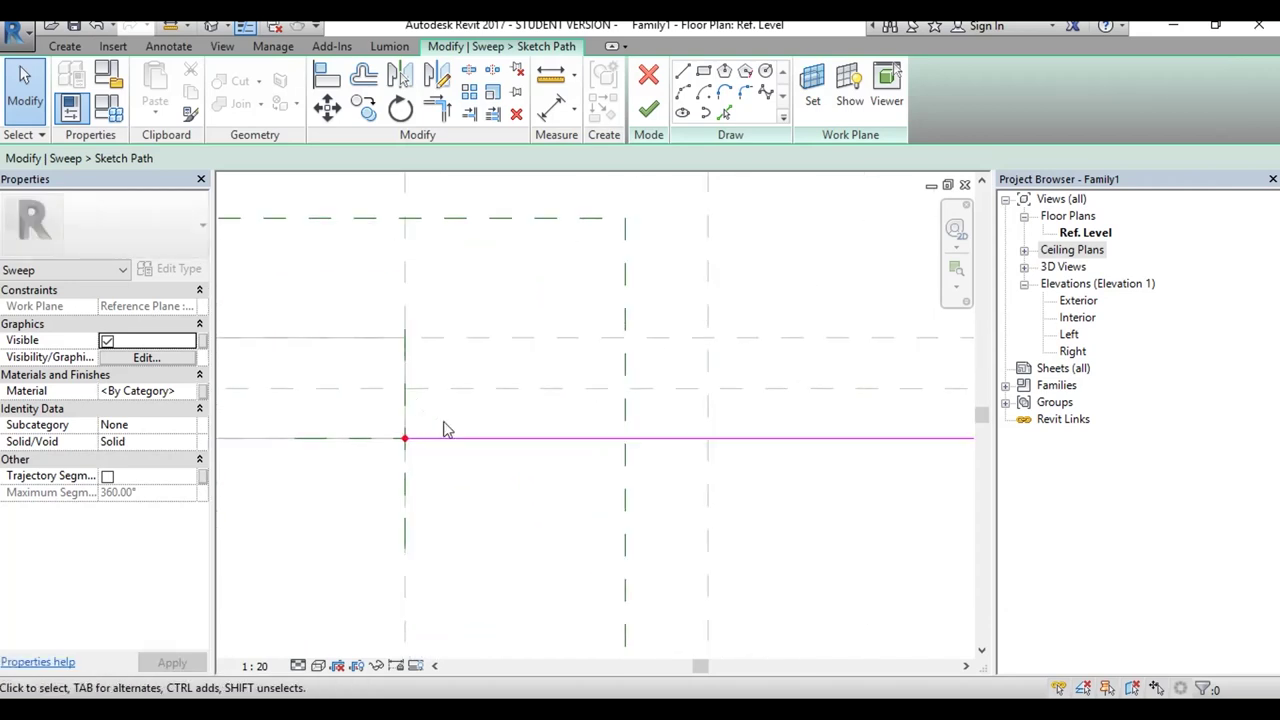
pyautogui.hotkey('alt', 'Tab')
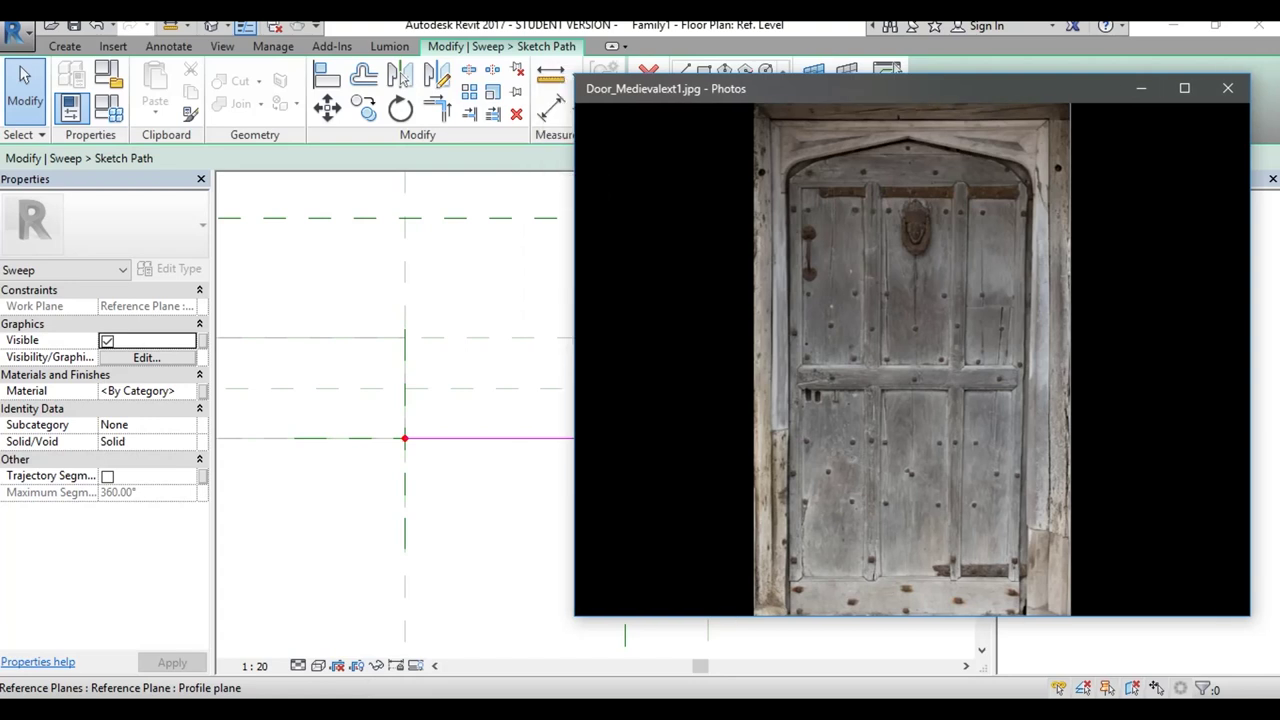
pyautogui.moveTo(575, 360); pyautogui.dragTo(595, 360)
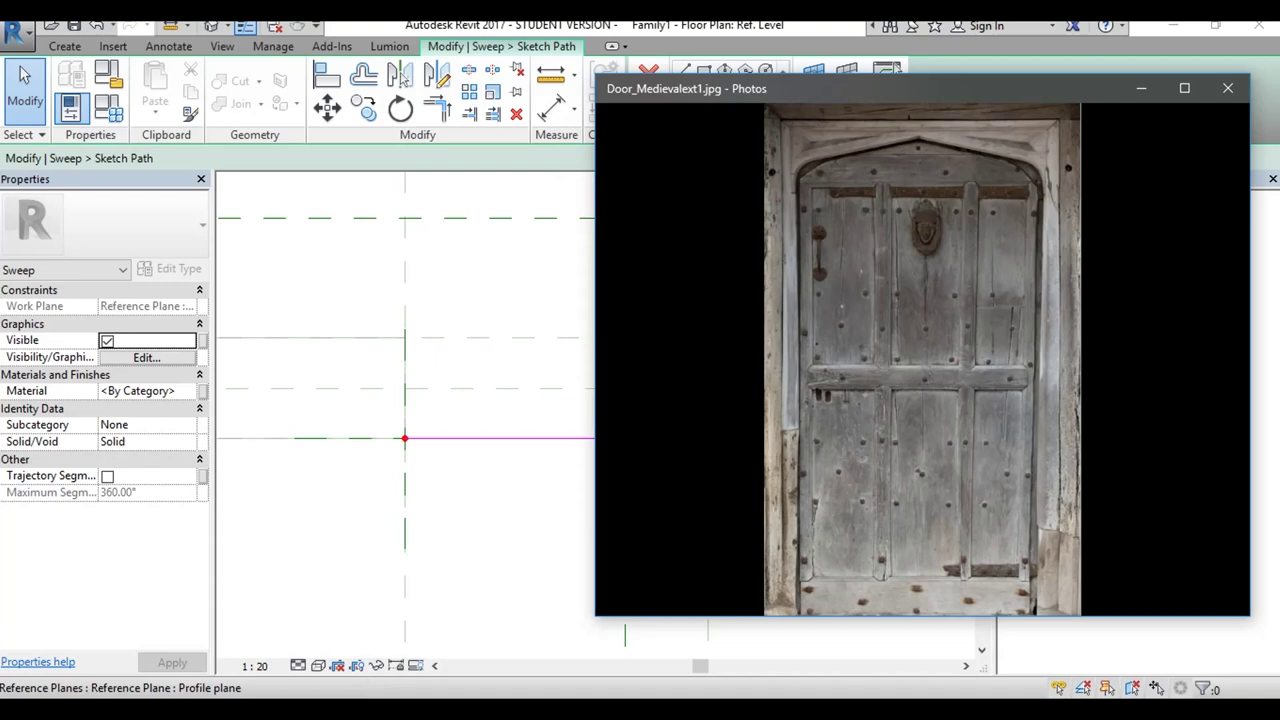
pyautogui.moveTo(790, 90); pyautogui.dragTo(800, 90)
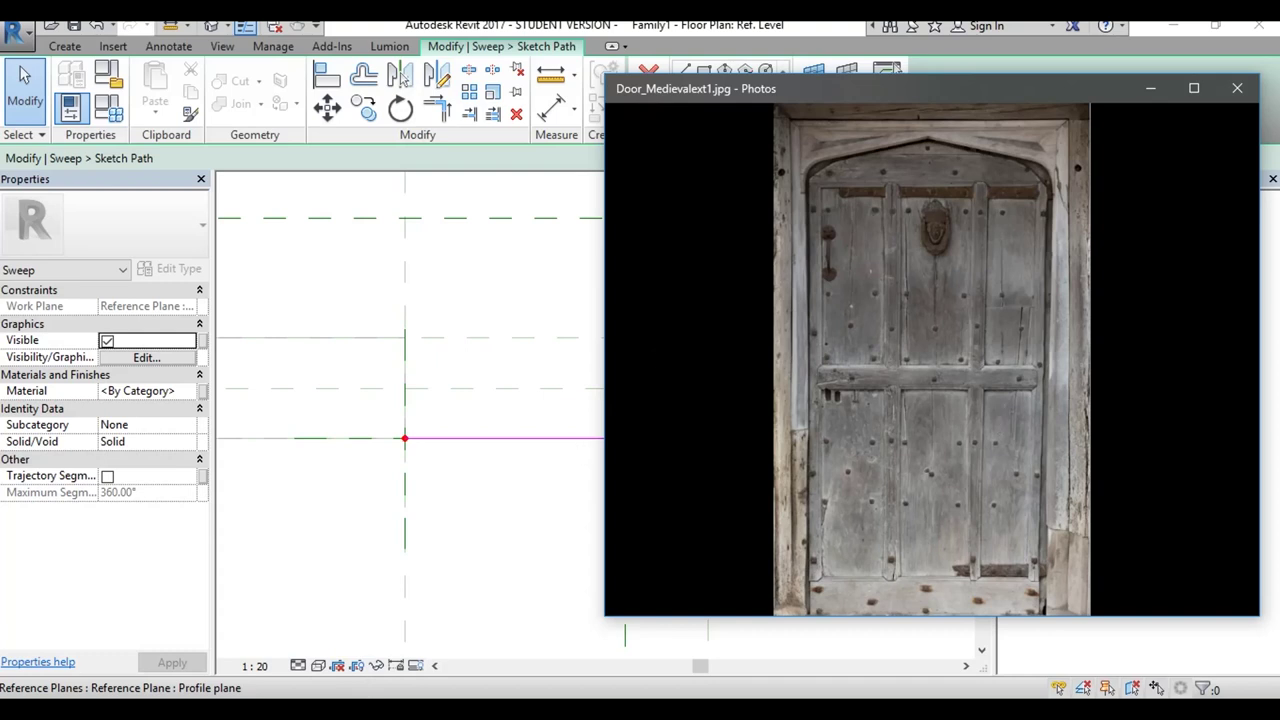
pyautogui.click(434, 408)
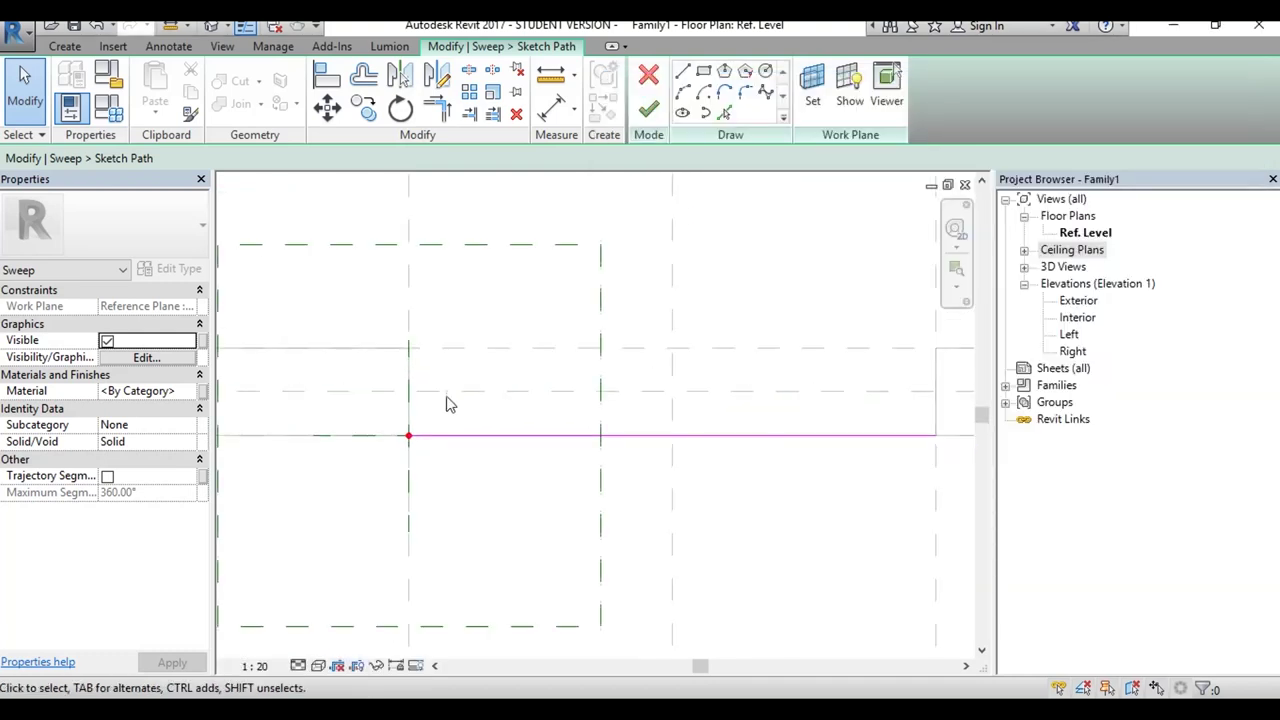
pyautogui.hotkey('alt', 'Tab')
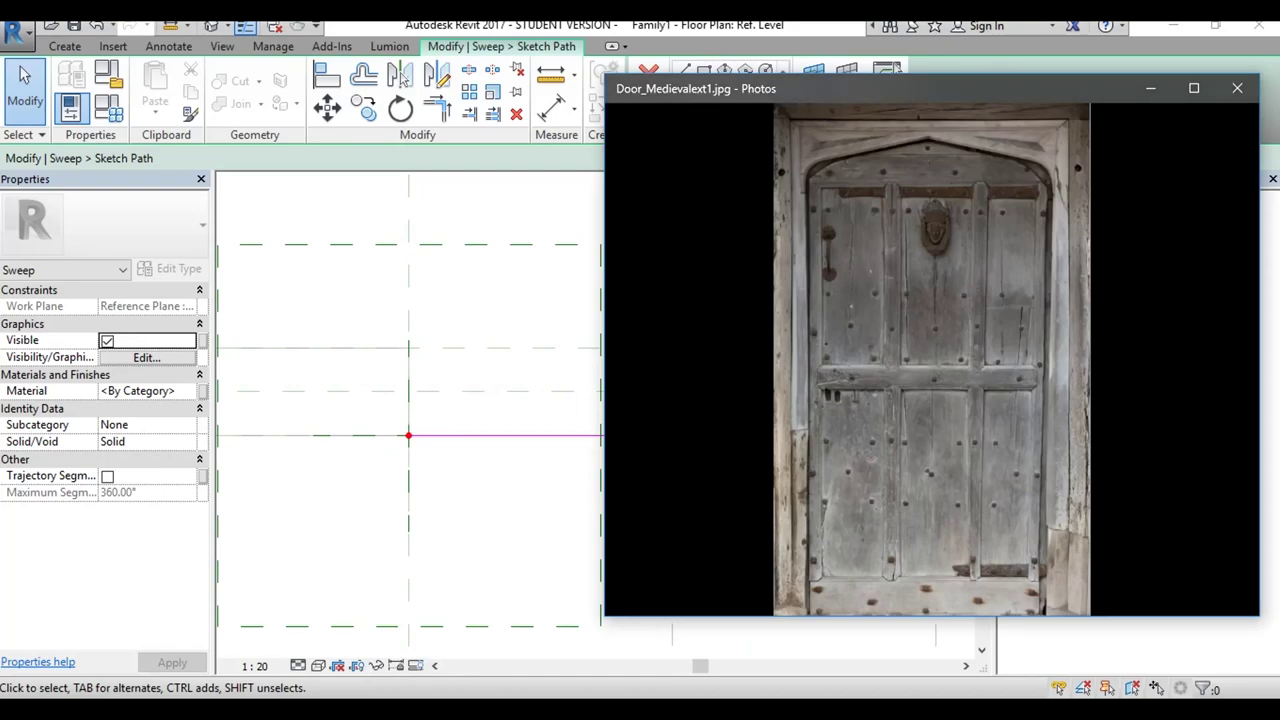
pyautogui.hotkey('alt', 'Tab')
pyautogui.hotkey('alt', 'Tab')
pyautogui.hotkey('alt', 'Tab')
# Step: Cancel the rectangle tool and finish the sweep path sketch
pyautogui.scroll(-4, 505, 402)
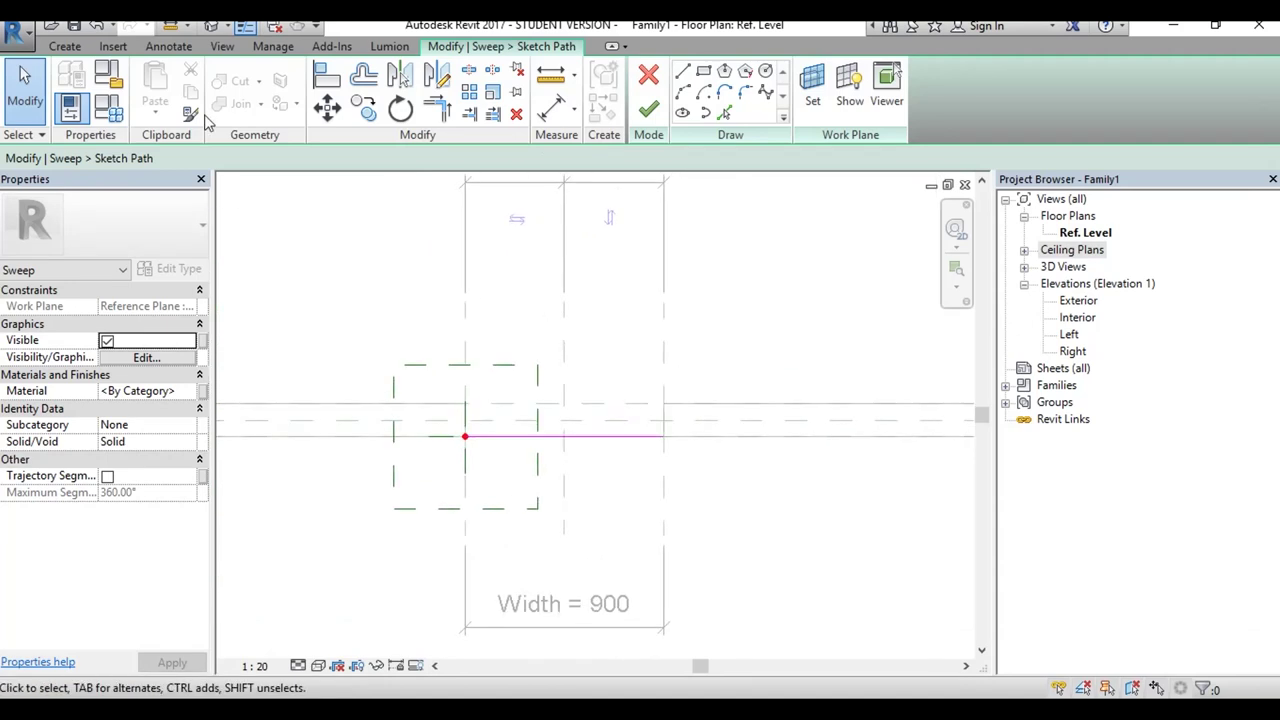
pyautogui.click(703, 72)
pyautogui.scroll(3, 480, 400)
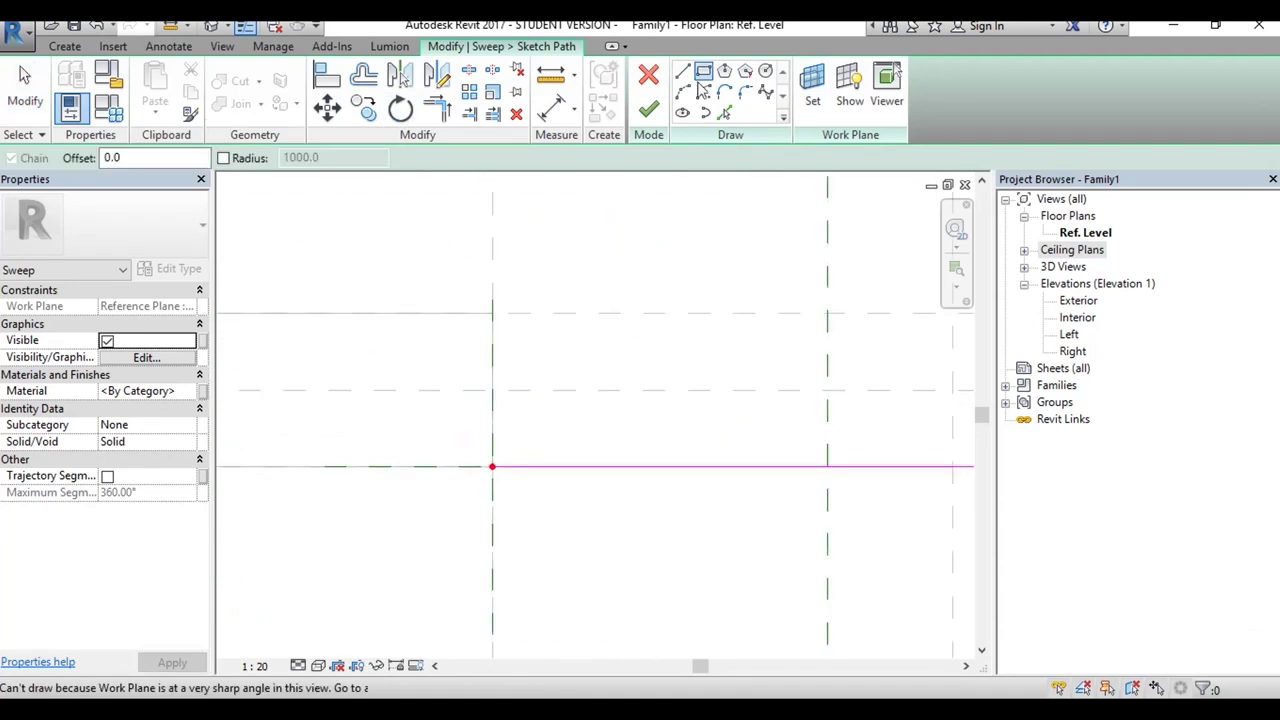
pyautogui.scroll(1, 575, 448)
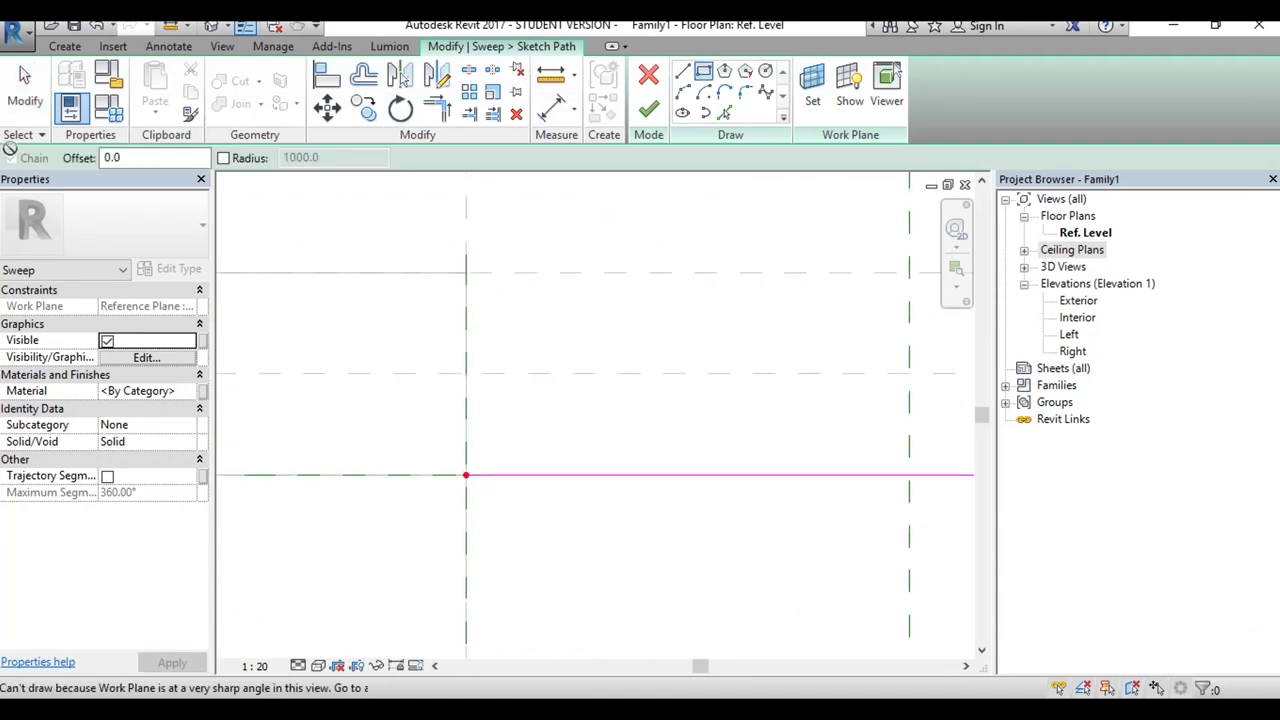
pyautogui.press('Escape')
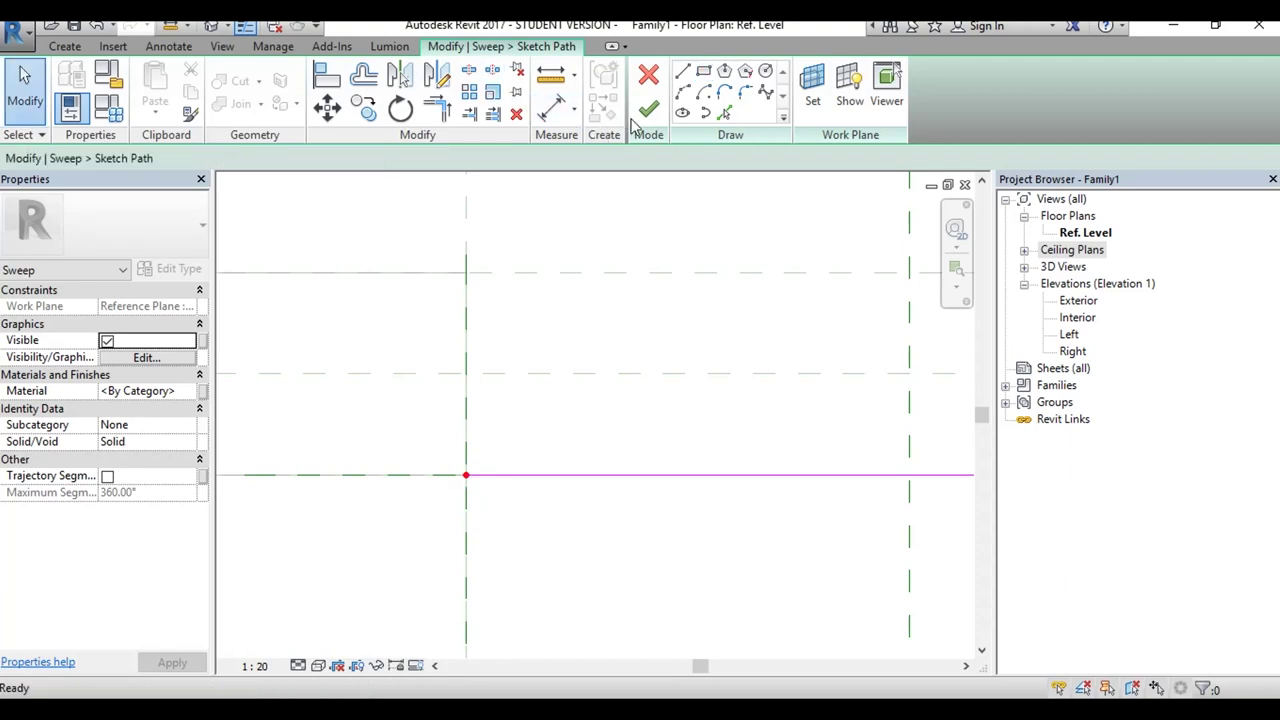
pyautogui.click(648, 108)
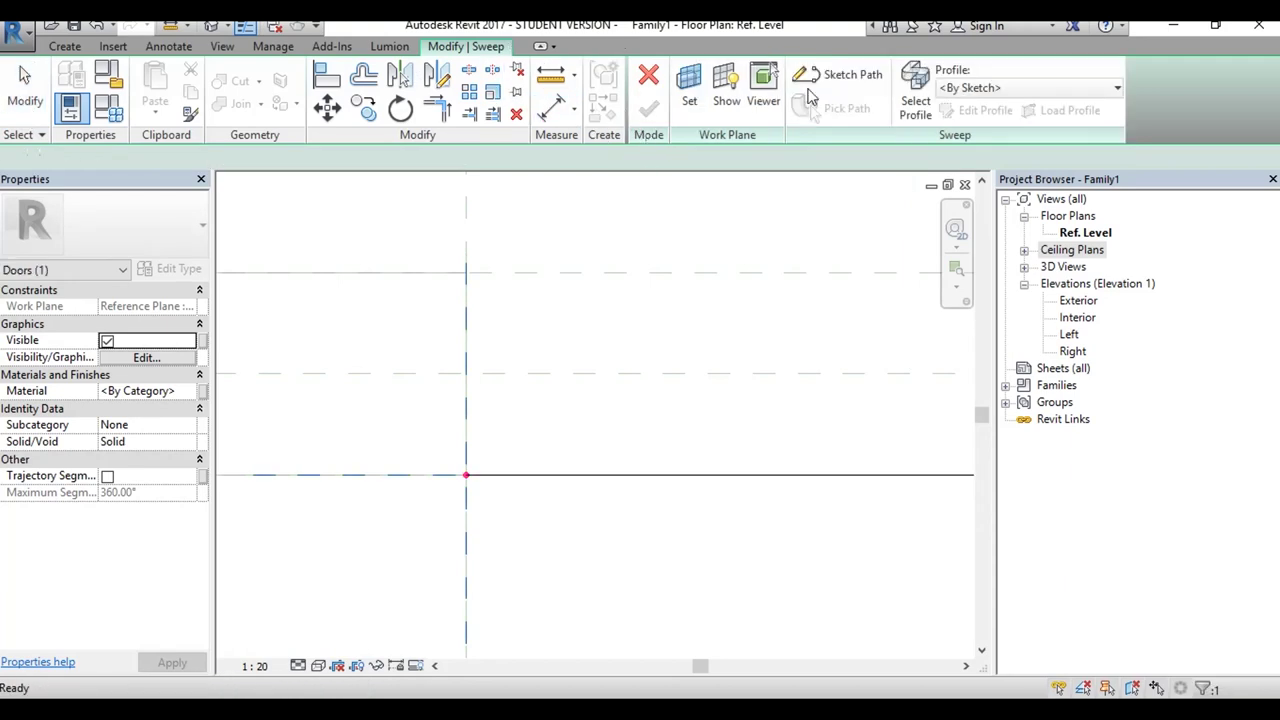
# Step: Draw a rectangular sweep profile at the wall end with a 45.0 width
pyautogui.click(975, 110)
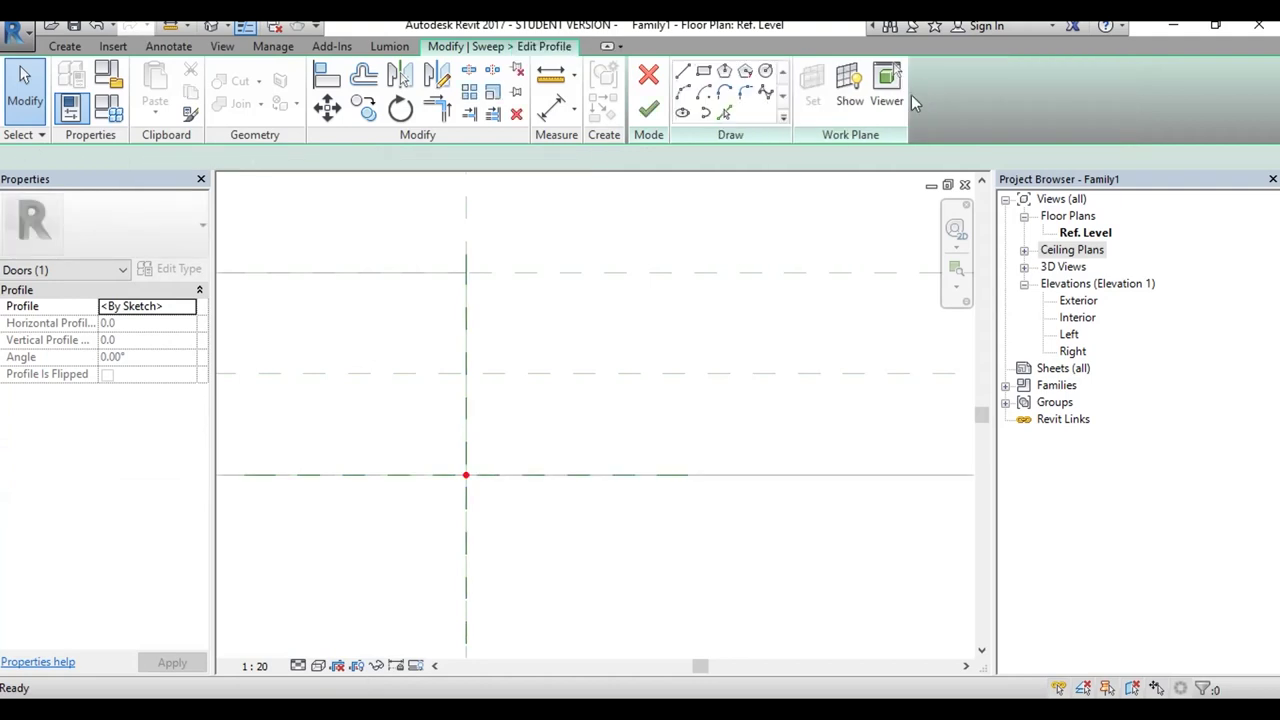
pyautogui.click(703, 70)
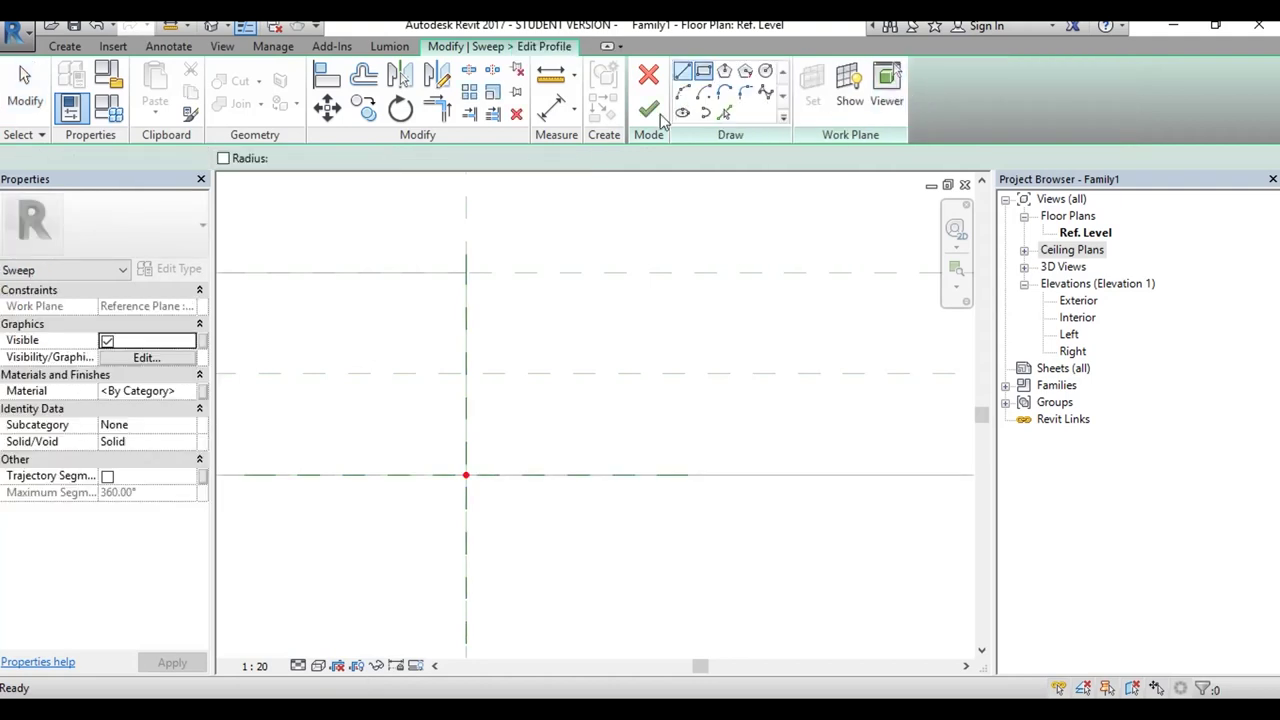
pyautogui.click(466, 272)
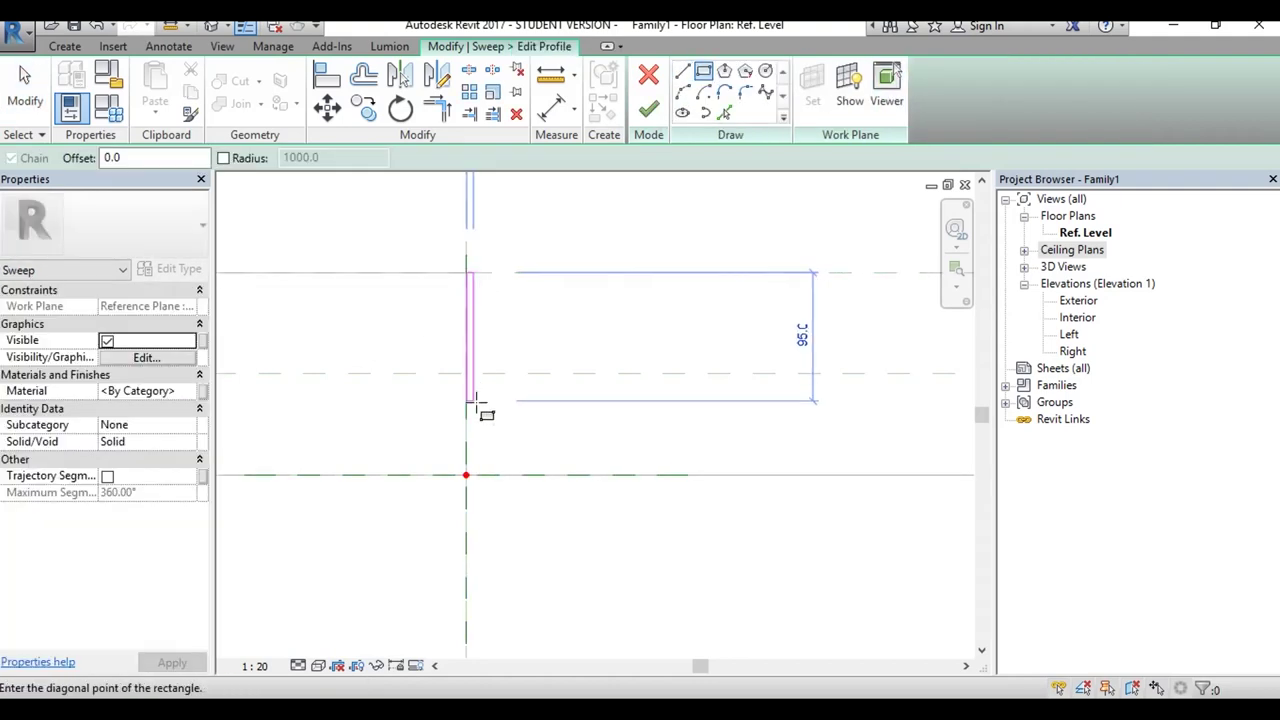
pyautogui.click(480, 332)
pyautogui.press('Escape')
pyautogui.press('Escape')
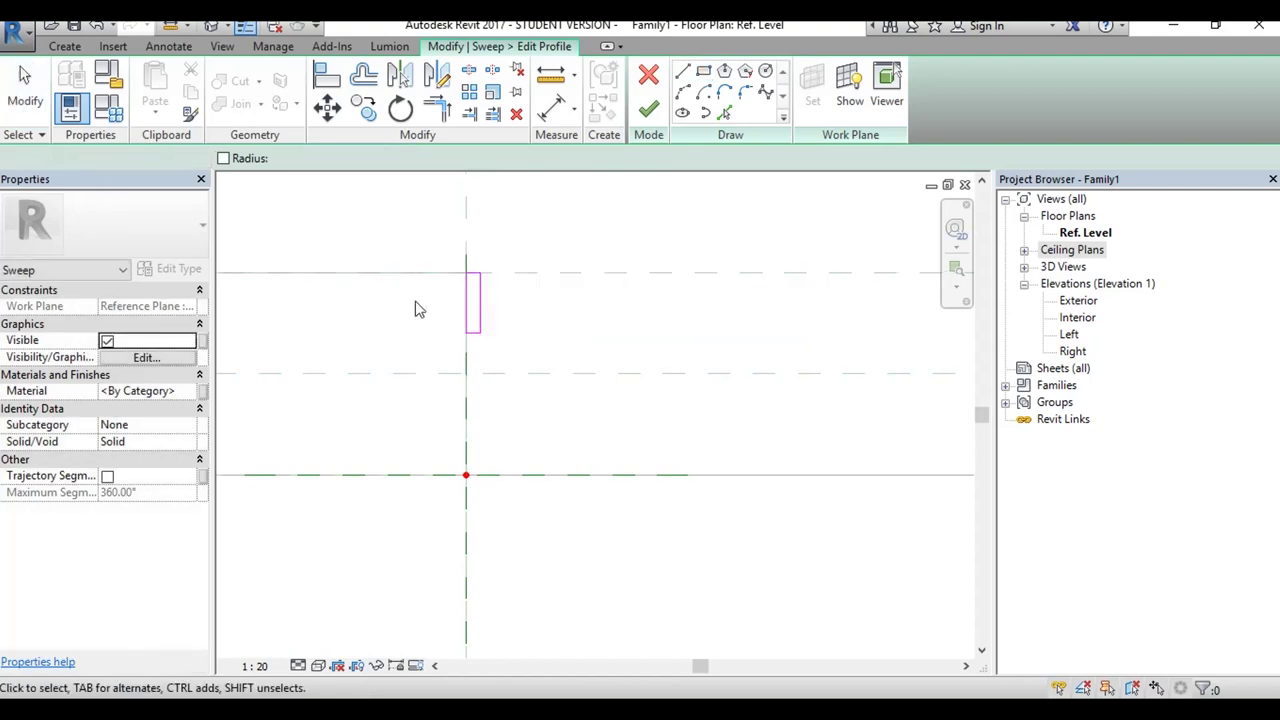
pyautogui.scroll(3, 419, 310)
pyautogui.click(503, 350)
pyautogui.click(548, 297)
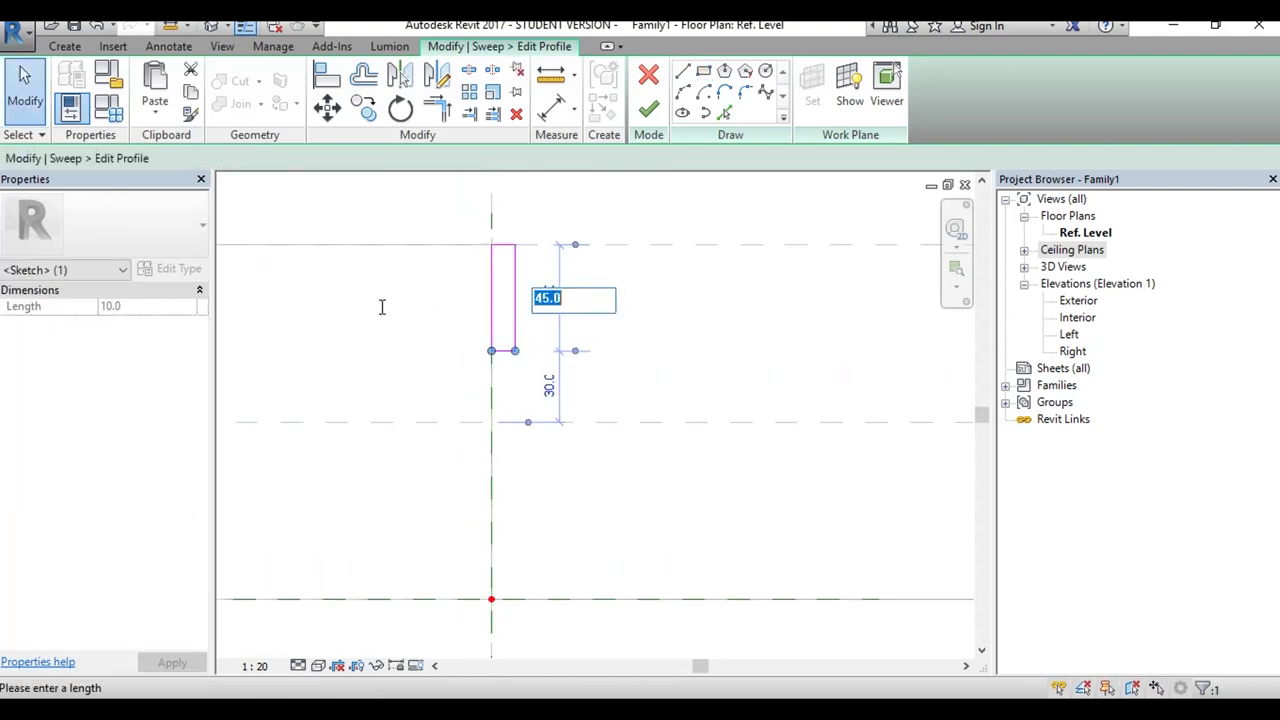
pyautogui.press('Return')
pyautogui.press('Escape')
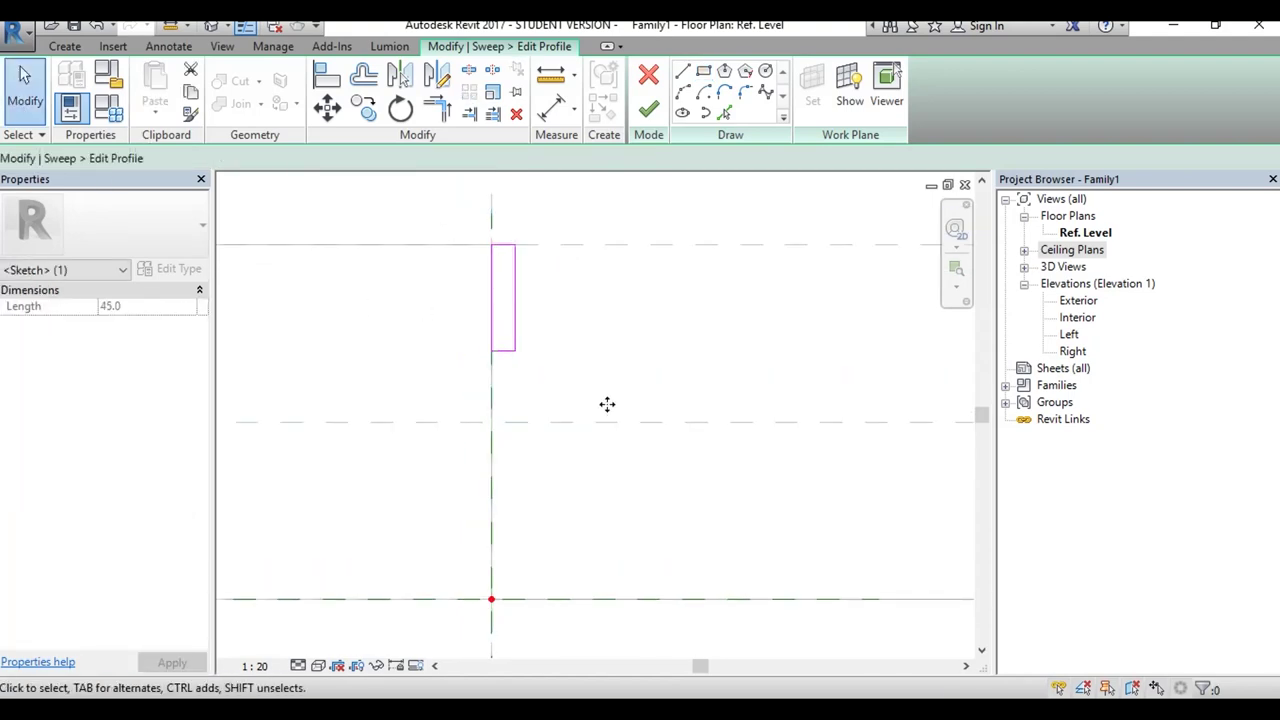
pyautogui.scroll(-2, 575, 375)
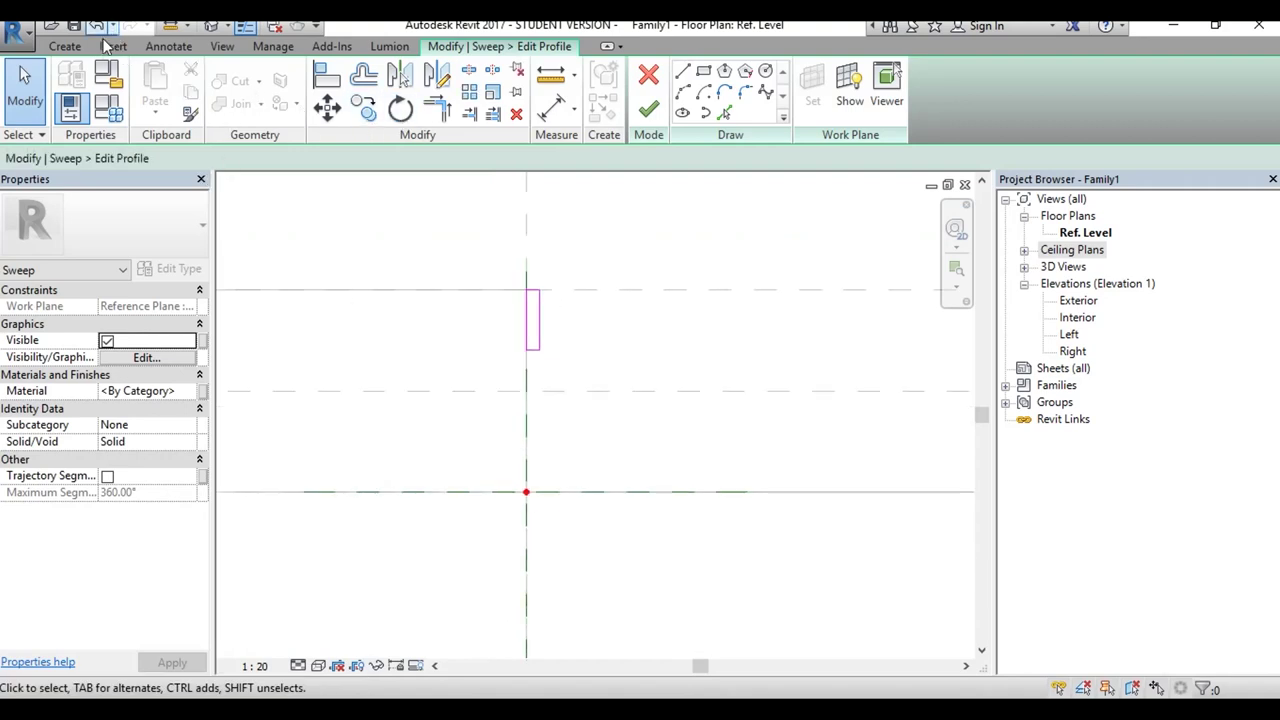
# Step: Switch to the default 3D view and finish the profile and the frame sweep
pyautogui.click(222, 46)
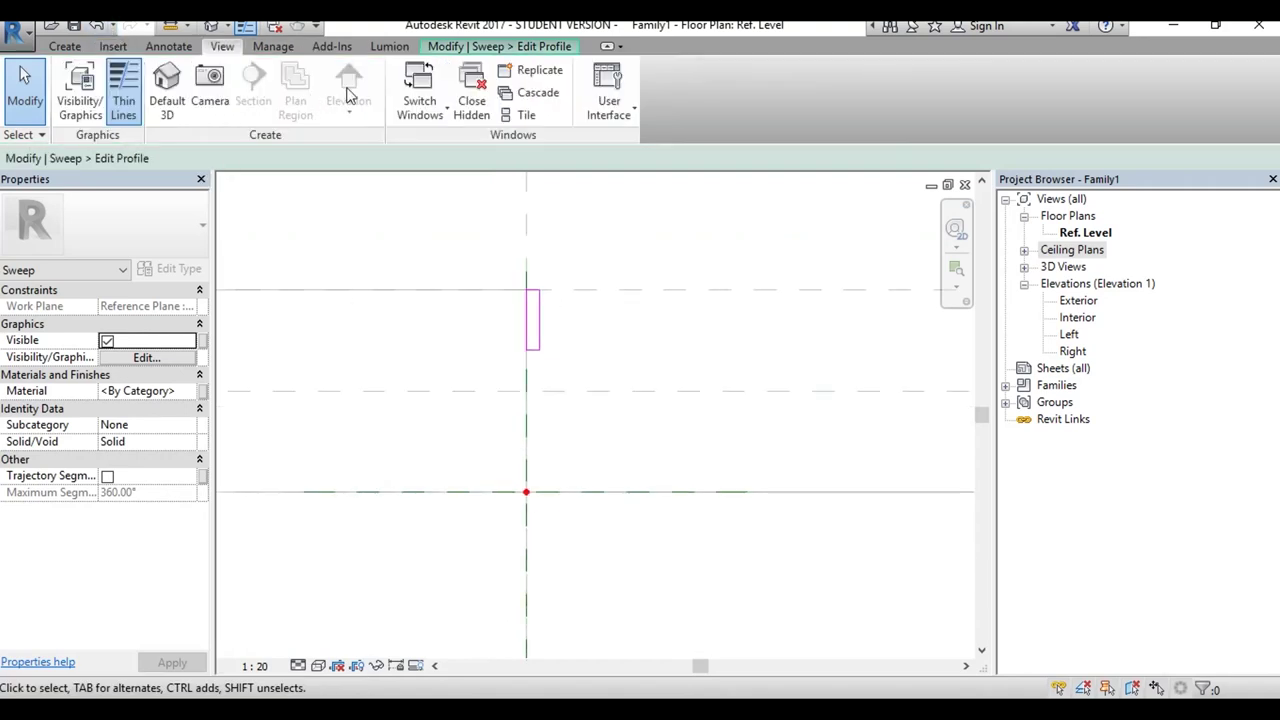
pyautogui.click(167, 88)
pyautogui.scroll(-2, 574, 346)
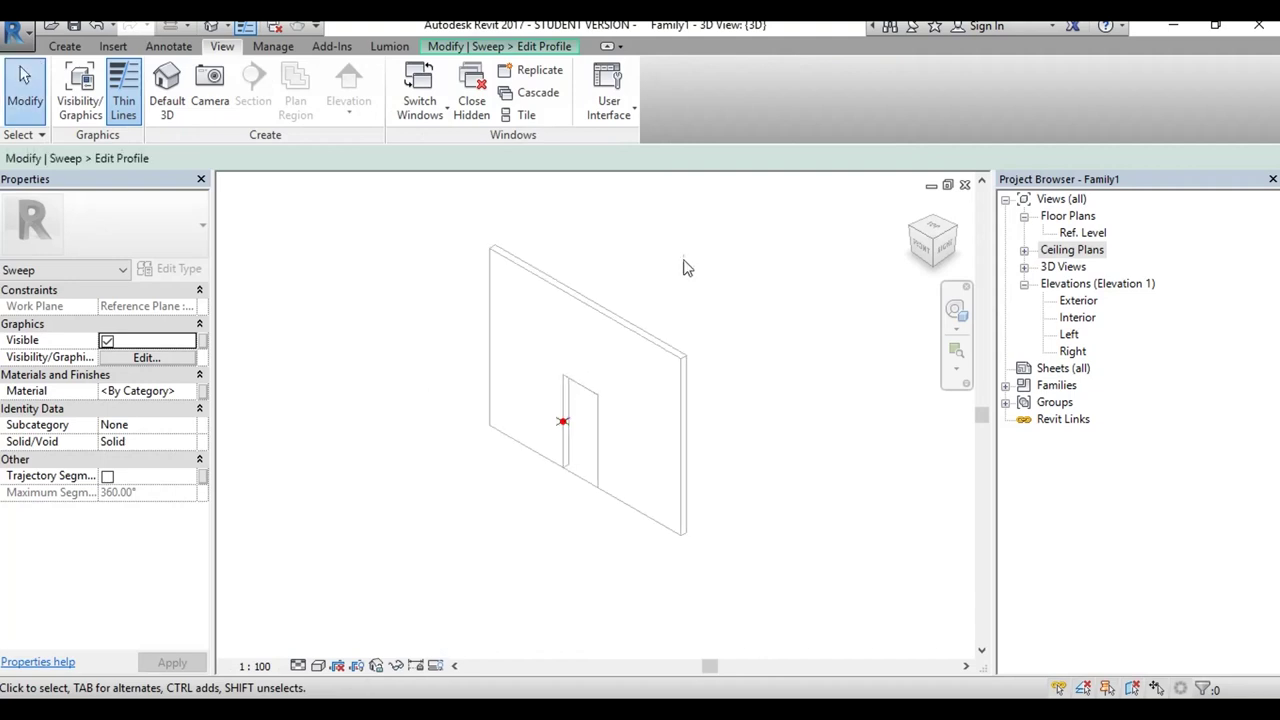
pyautogui.click(552, 45)
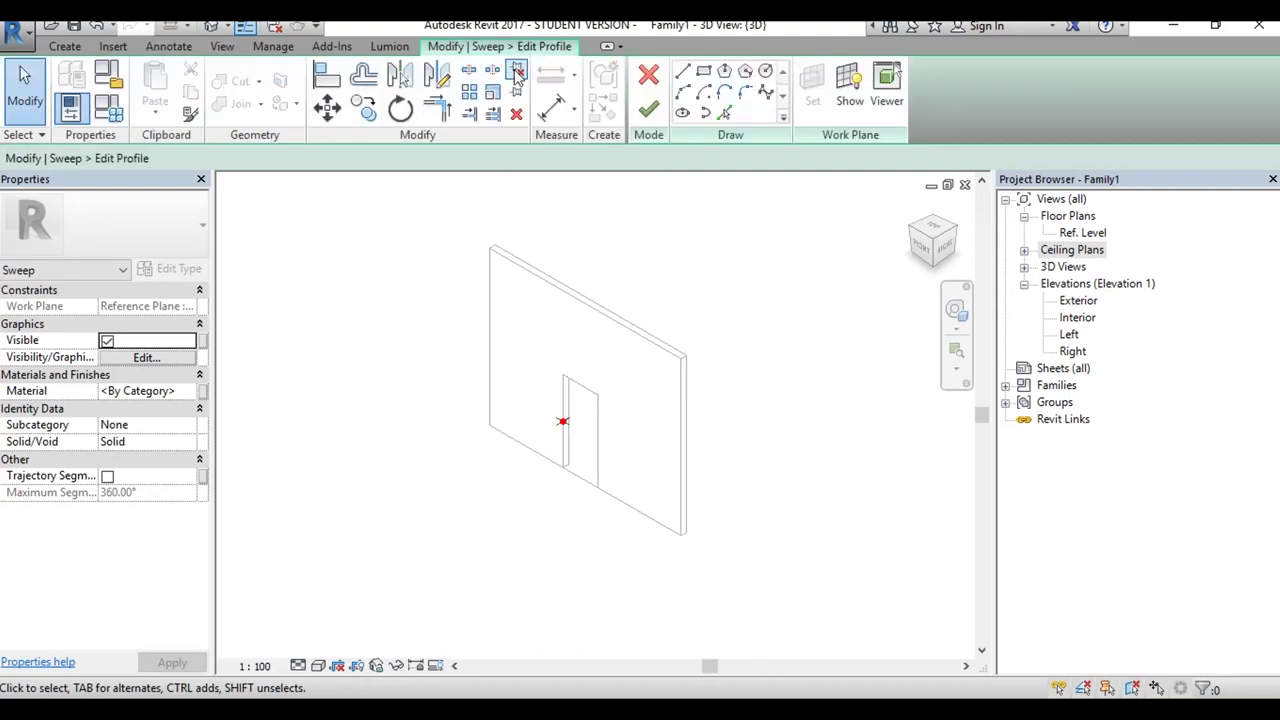
pyautogui.click(648, 110)
pyautogui.scroll(2, 700, 423)
pyautogui.scroll(2, 586, 449)
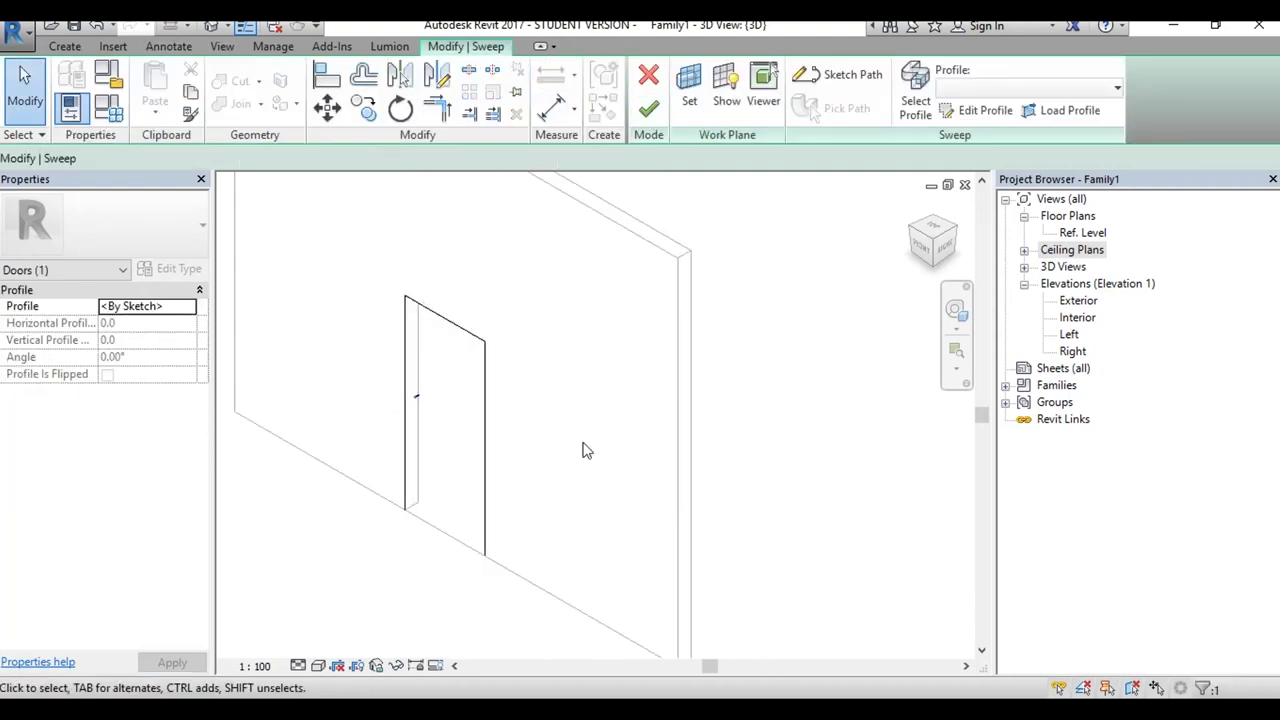
pyautogui.scroll(2, 537, 443)
pyautogui.scroll(2, 517, 365)
pyautogui.scroll(2, 505, 360)
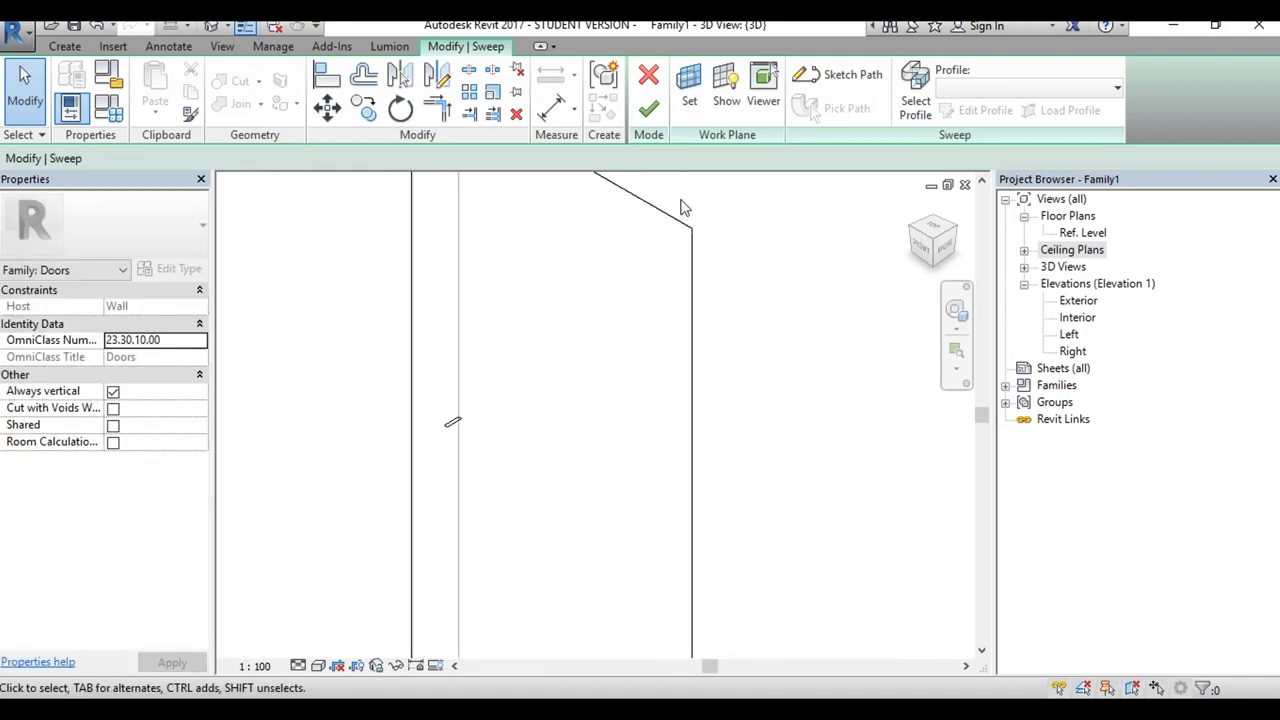
pyautogui.click(648, 110)
# Step: Select the new frame sweep and orbit the 3D view to inspect it around the door
pyautogui.click(533, 370)
pyautogui.scroll(-2, 533, 370)
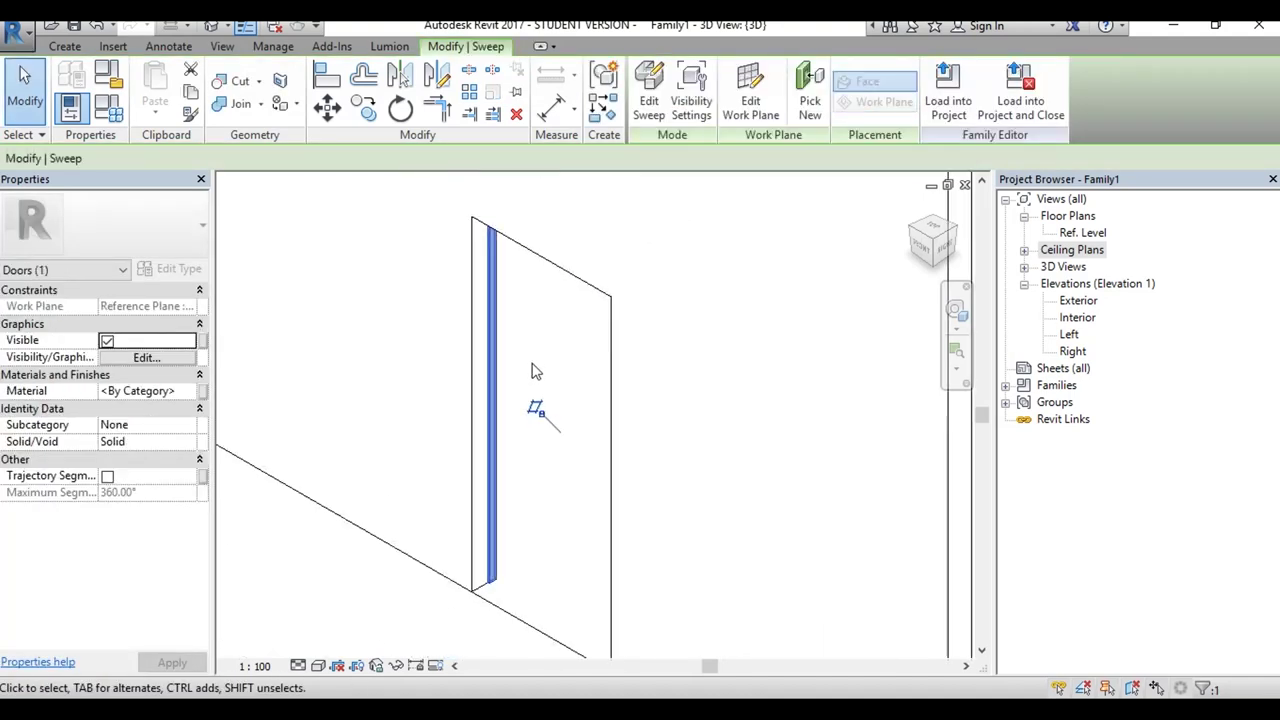
pyautogui.scroll(-2, 533, 370)
pyautogui.moveTo(533, 370)
pyautogui.keyDown('shift'); pyautogui.mouseDown(button='middle')
pyautogui.moveTo(749, 597)
pyautogui.moveTo(645, 503)
pyautogui.moveTo(607, 535)
pyautogui.mouseUp(button='middle'); pyautogui.keyUp('shift')
pyautogui.click(749, 597)
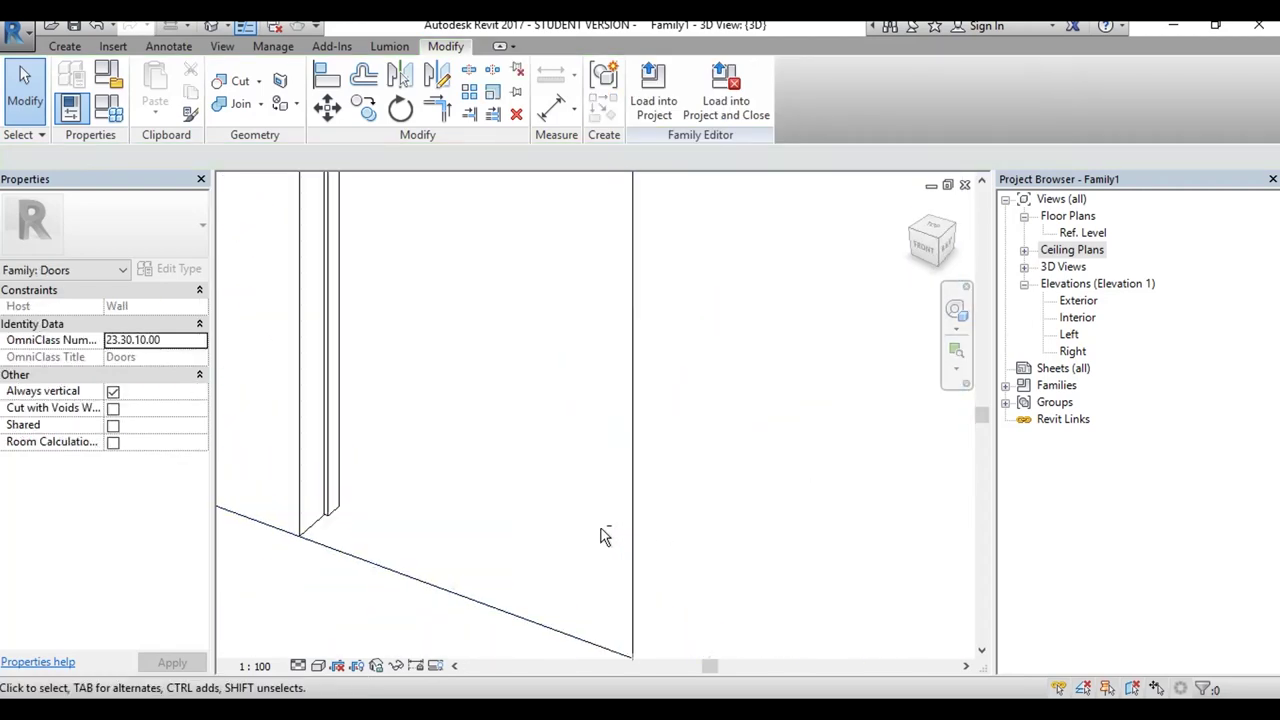
pyautogui.moveTo(453, 535)
pyautogui.keyDown('shift'); pyautogui.mouseDown(button='middle')
pyautogui.moveTo(620, 473)
pyautogui.moveTo(420, 486)
pyautogui.moveTo(574, 514)
pyautogui.moveTo(527, 450)
pyautogui.moveTo(625, 465)
pyautogui.mouseUp(button='middle'); pyautogui.keyUp('shift')
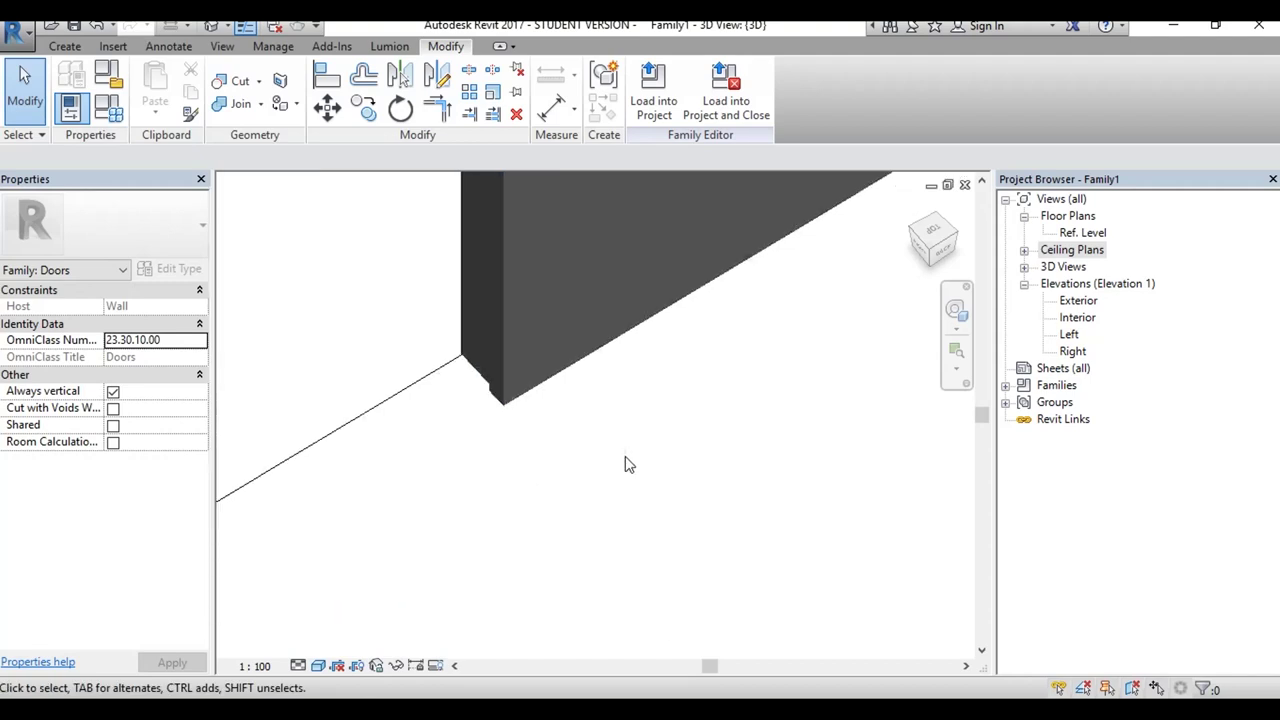
# Step: Compare the 3D frame with the door photo, then reopen the frame sweep with Edit Sweep
pyautogui.hotkey('alt', 'Tab')
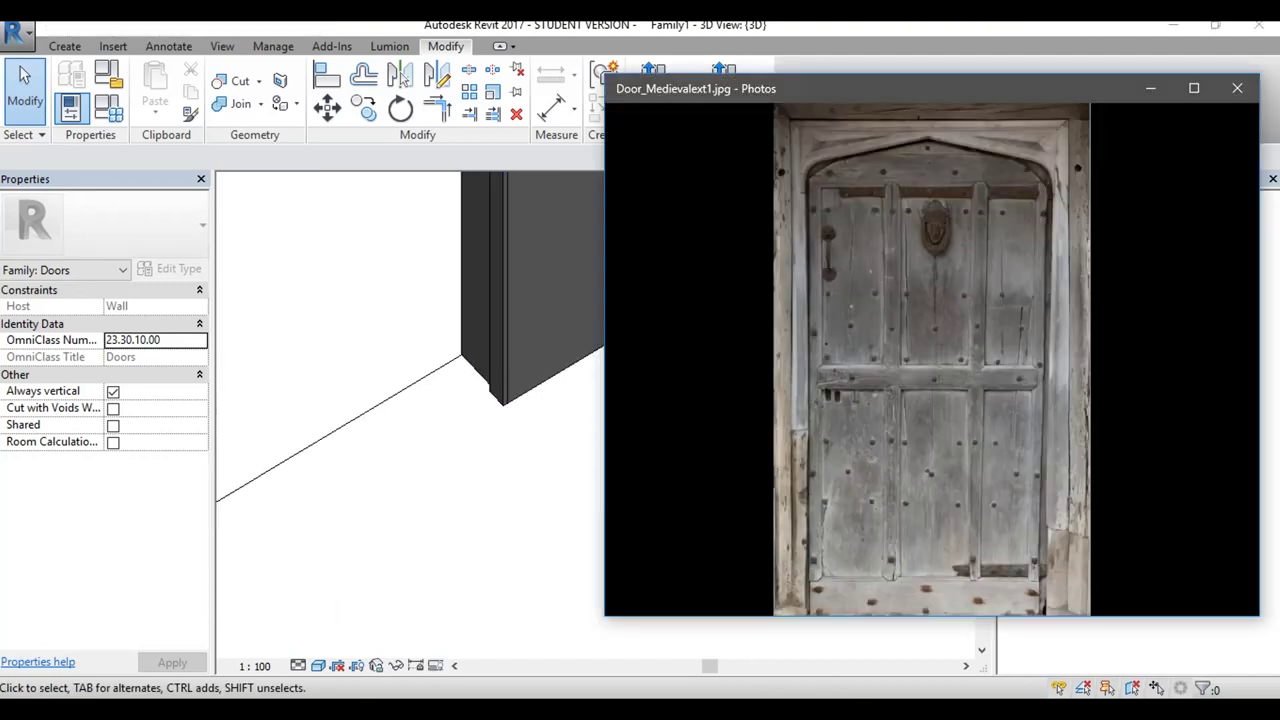
pyautogui.click(443, 406)
pyautogui.moveTo(474, 420)
pyautogui.keyDown('shift'); pyautogui.mouseDown(button='middle')
pyautogui.moveTo(508, 392)
pyautogui.moveTo(673, 453)
pyautogui.mouseUp(button='middle'); pyautogui.keyUp('shift')
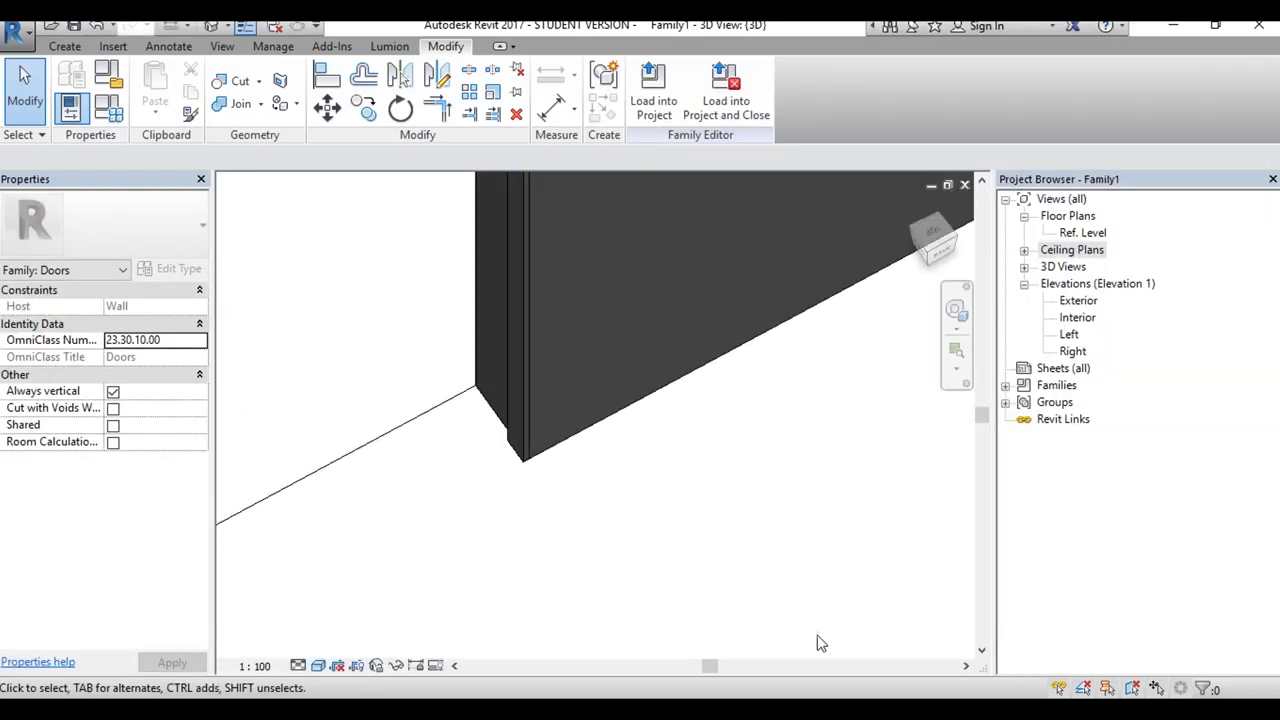
pyautogui.hotkey('alt', 'Tab')
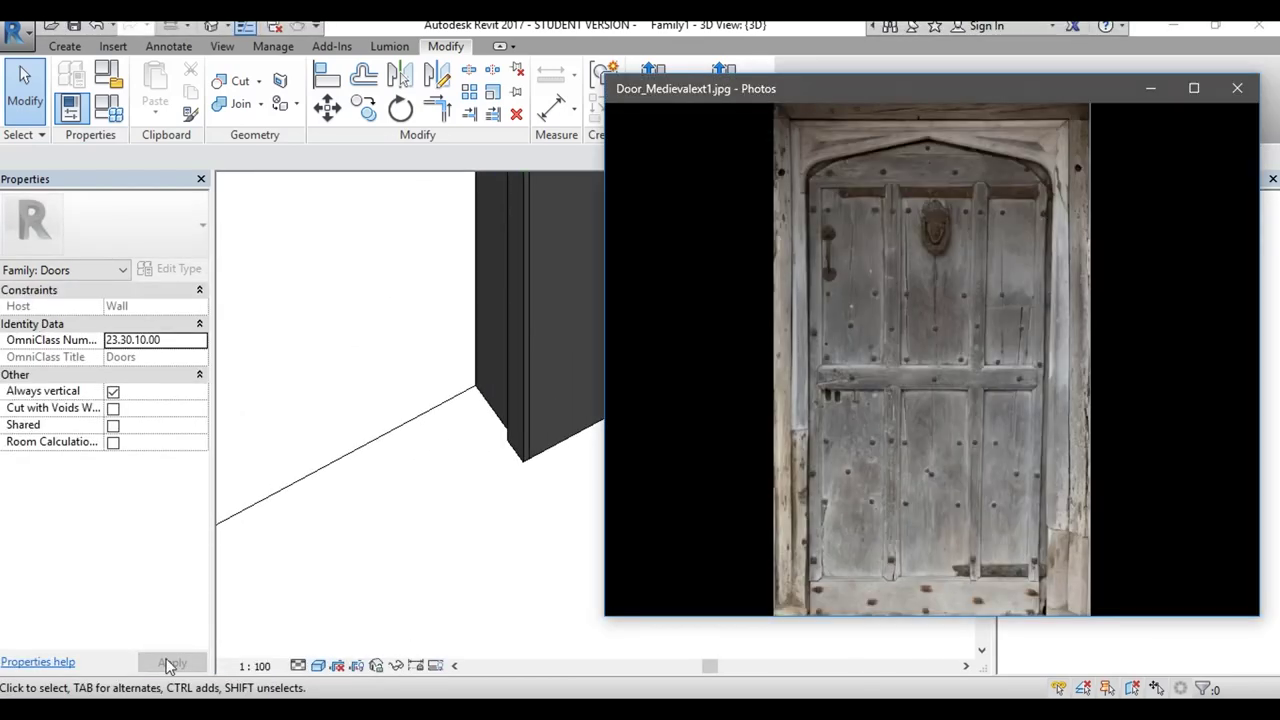
pyautogui.hotkey('alt', 'Tab')
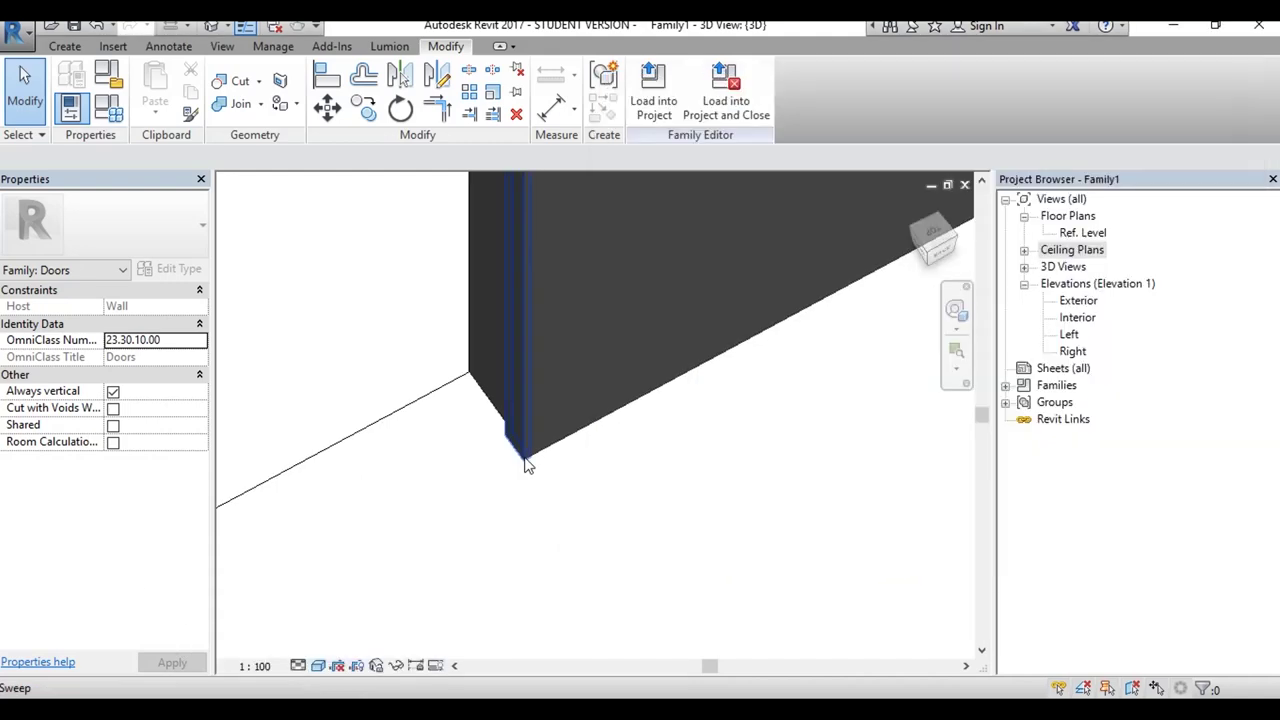
pyautogui.click(522, 455)
pyautogui.click(648, 95)
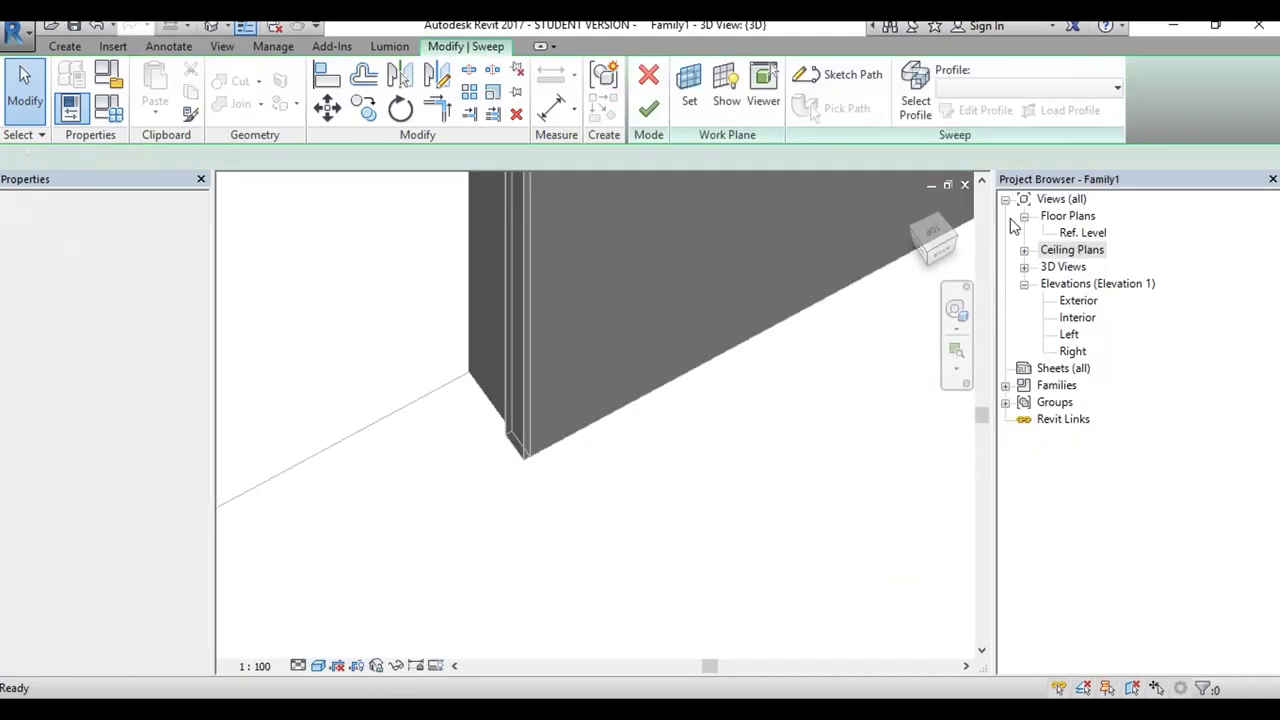
pyautogui.scroll(1, 965, 258)
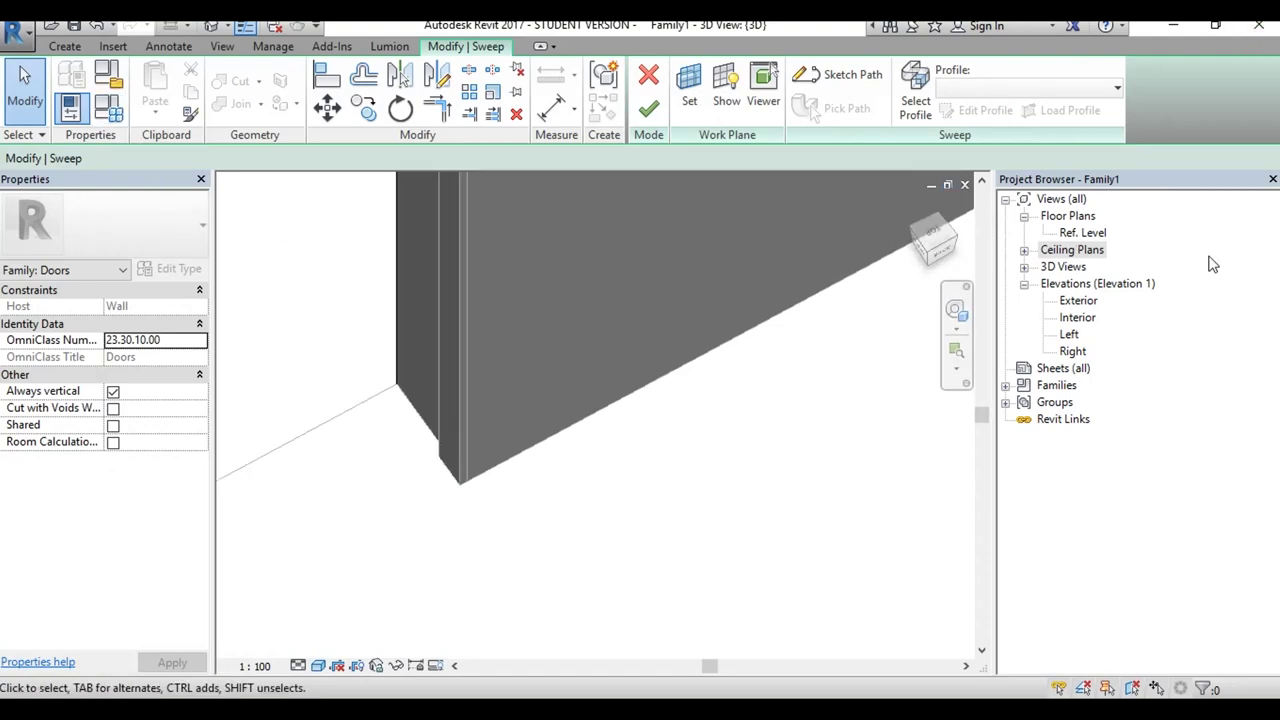
# Step: On the Ref. Level plan, edit the sweep profile and change its 10.0 width to 30
pyautogui.doubleClick(1093, 233)
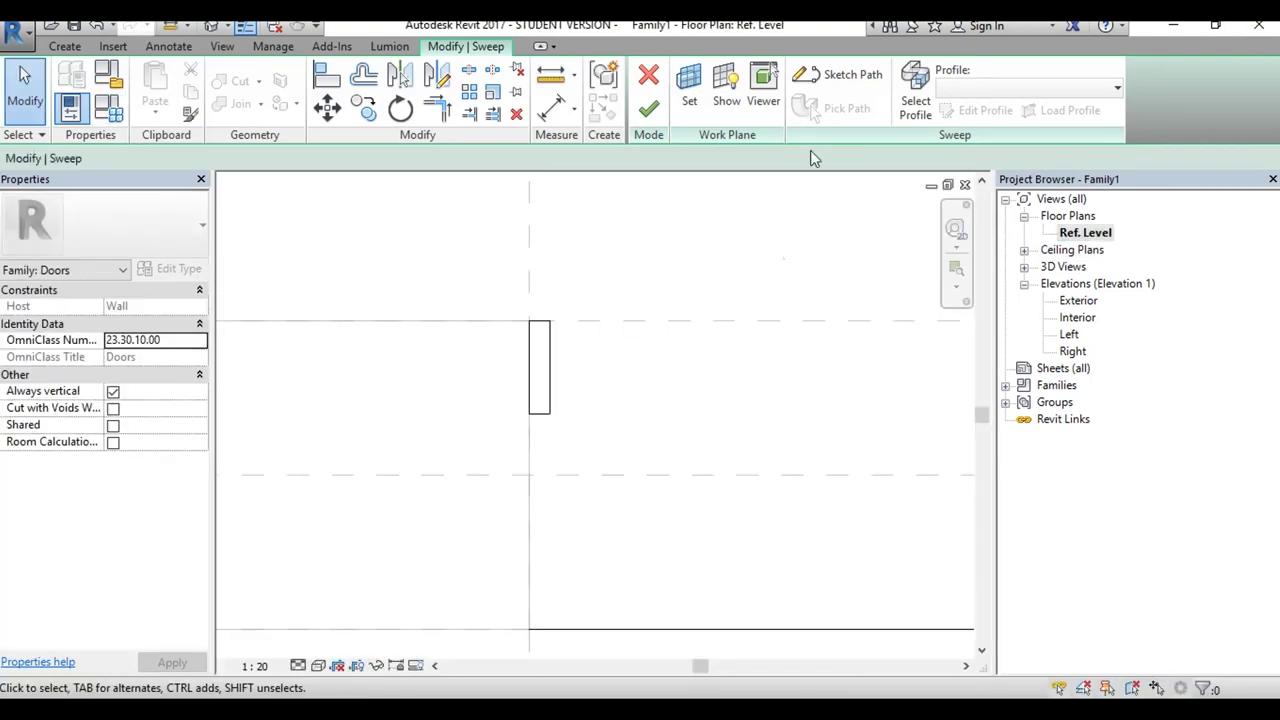
pyautogui.click(915, 100)
pyautogui.click(960, 110)
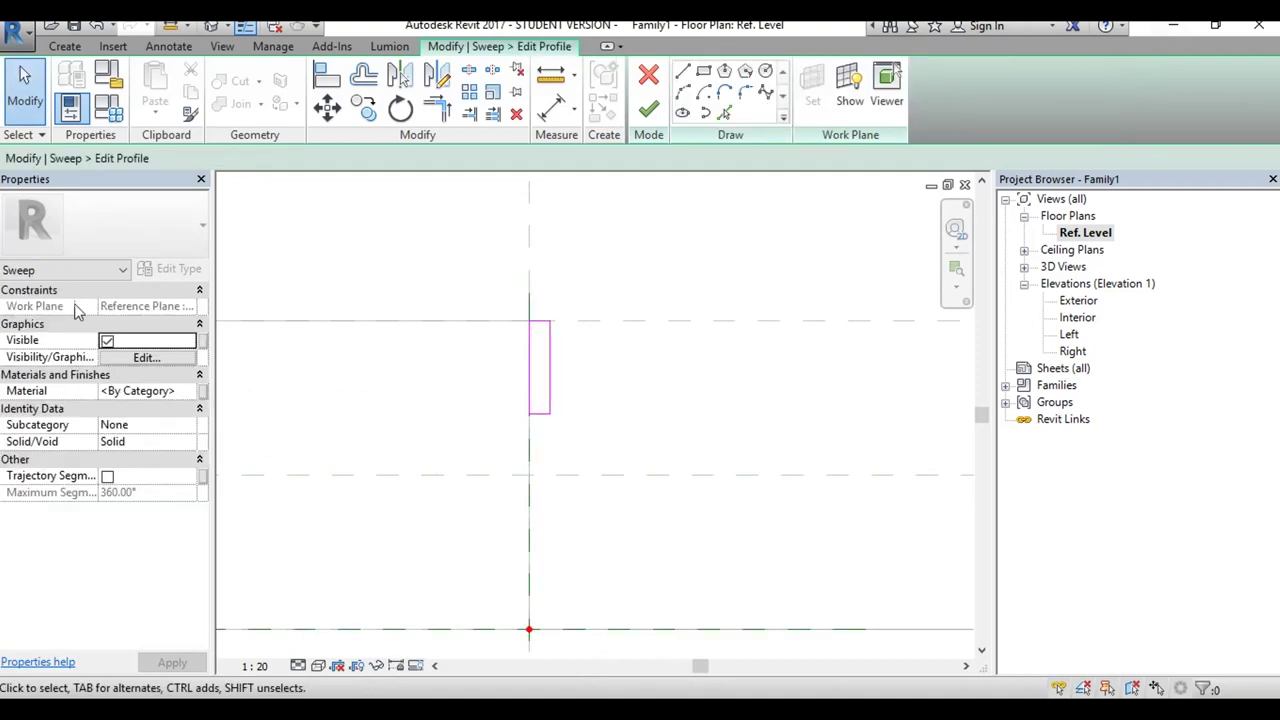
pyautogui.scroll(1, 580, 371)
pyautogui.click(541, 312)
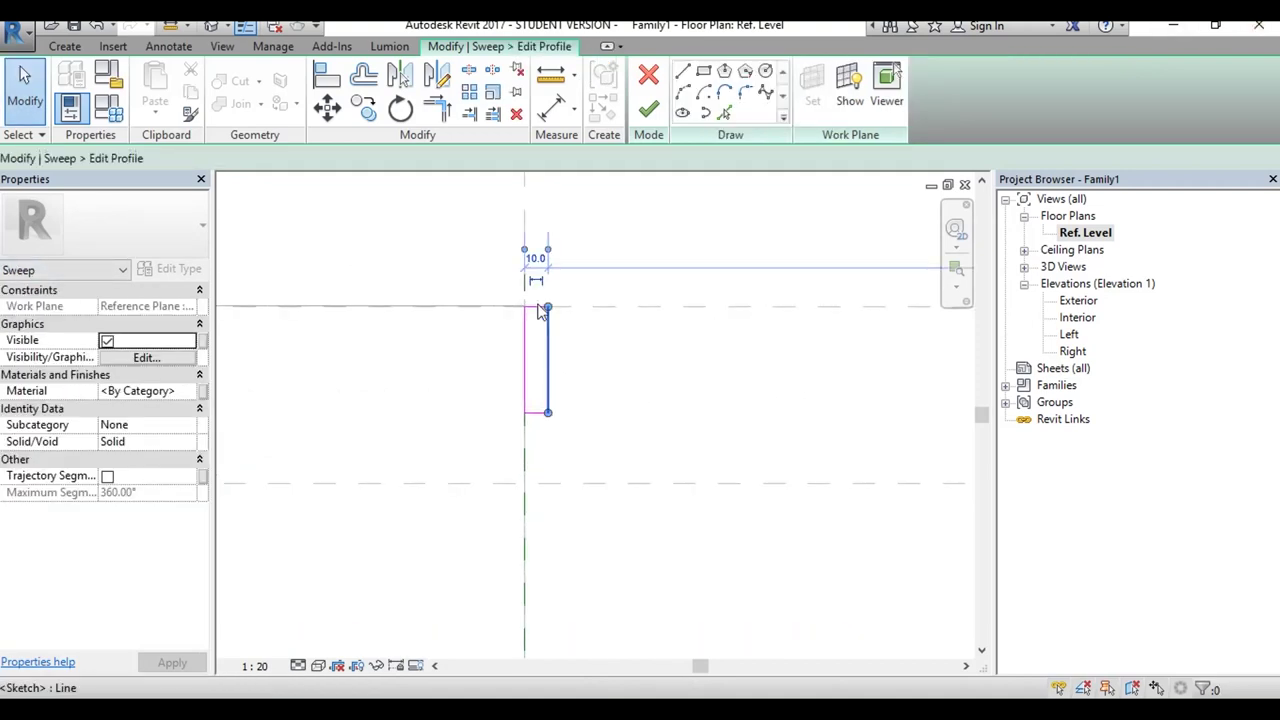
pyautogui.scroll(1, 537, 261)
pyautogui.click(540, 266)
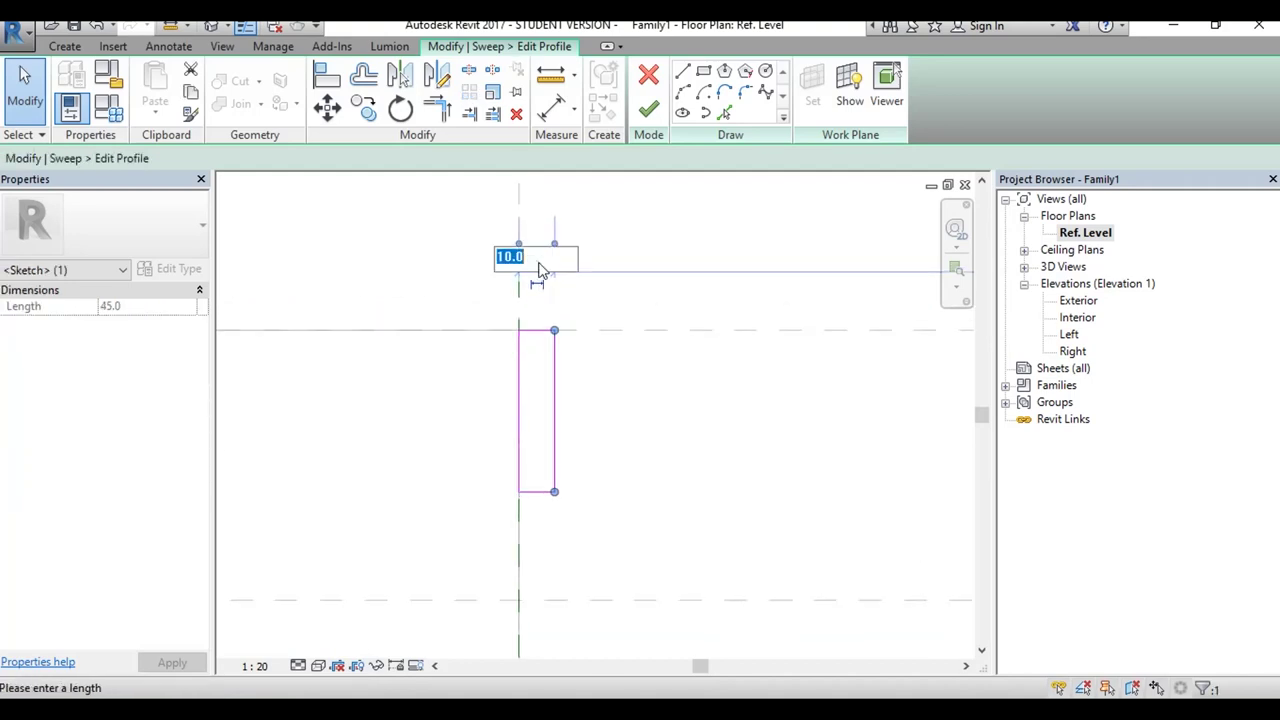
pyautogui.scroll(1, 540, 266)
pyautogui.write('30')
pyautogui.press('Return')
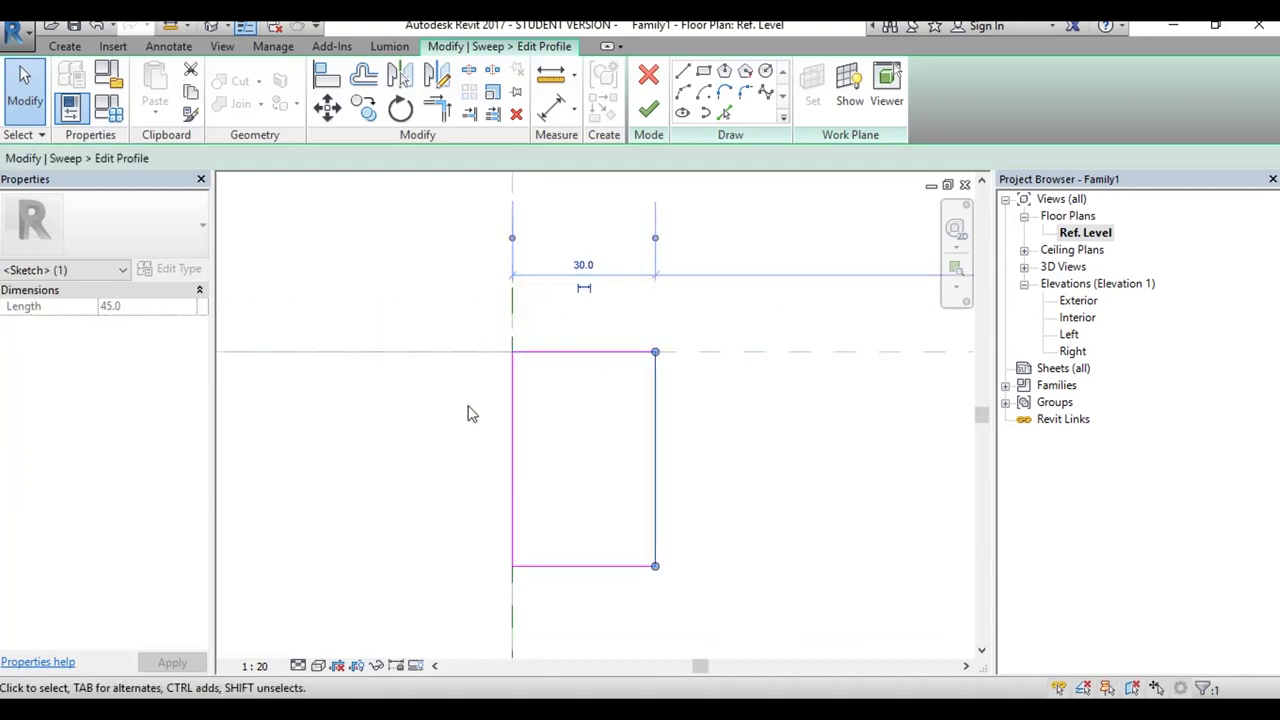
# Step: Reselect the profile edges and reduce the width from 30.0 to 25
pyautogui.scroll(-2, 463, 424)
pyautogui.click(463, 424)
pyautogui.click(534, 501)
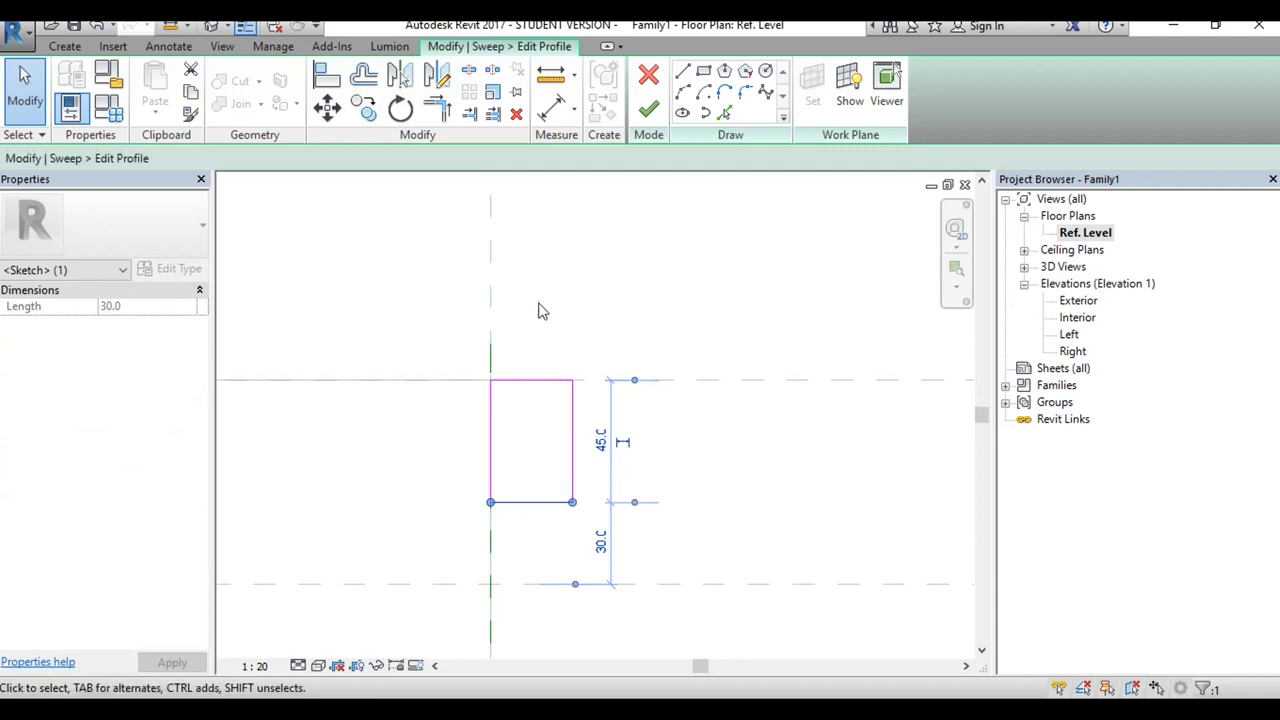
pyautogui.scroll(-2, 555, 480)
pyautogui.click(553, 496)
pyautogui.click(556, 486)
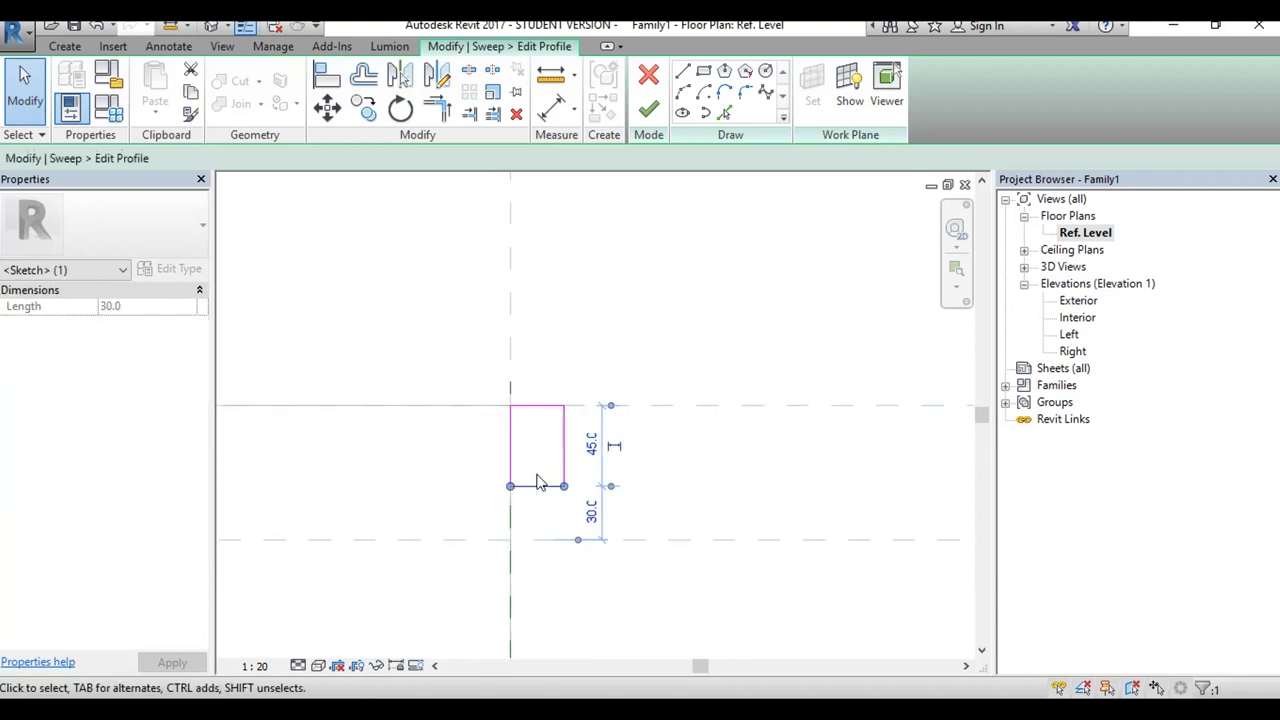
pyautogui.click(563, 430)
pyautogui.click(533, 356)
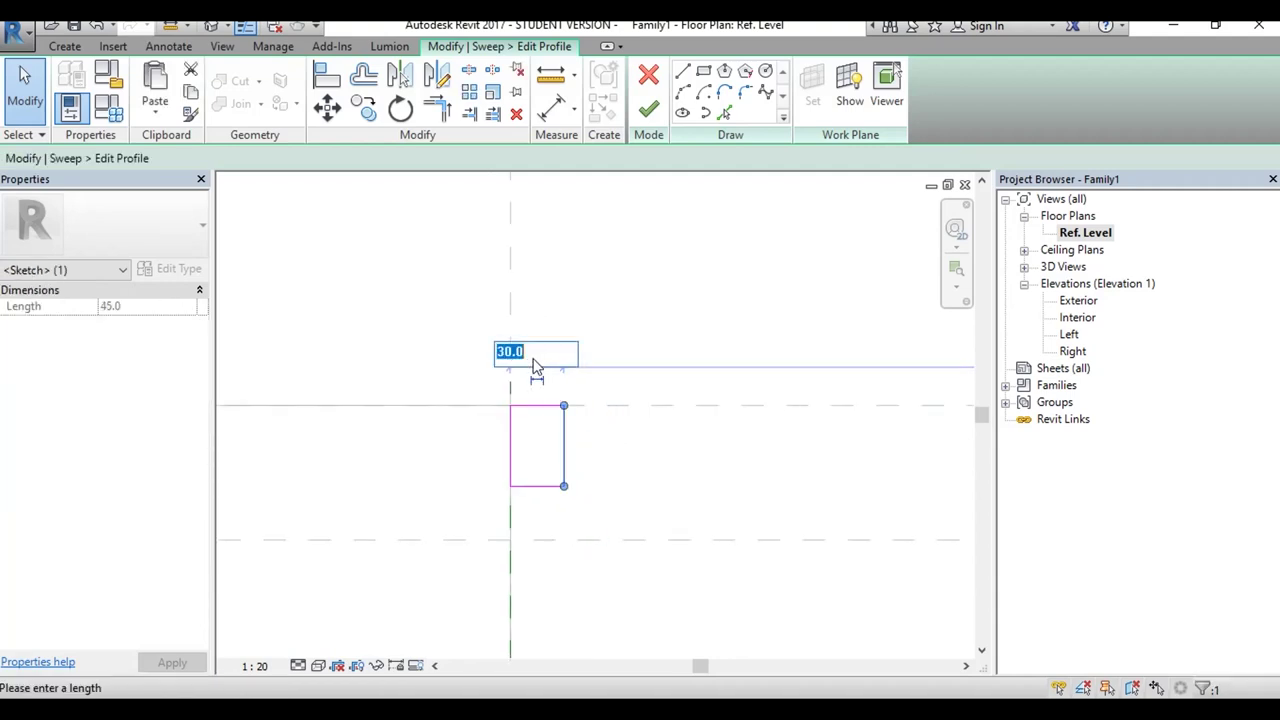
pyautogui.write('25')
pyautogui.press('Return')
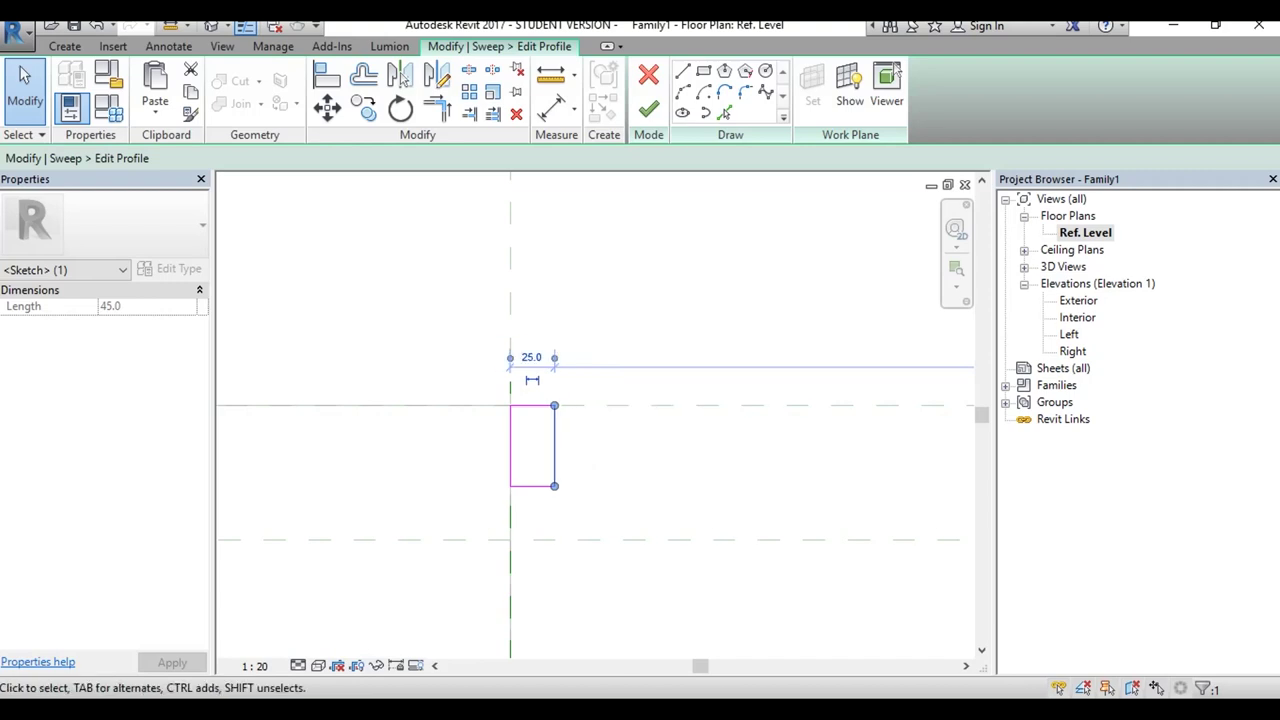
# Step: Change the profile depth from 45.0 to 35 and finish the profile and sweep edits
pyautogui.click(541, 486)
pyautogui.scroll(1, 541, 486)
pyautogui.click(598, 432)
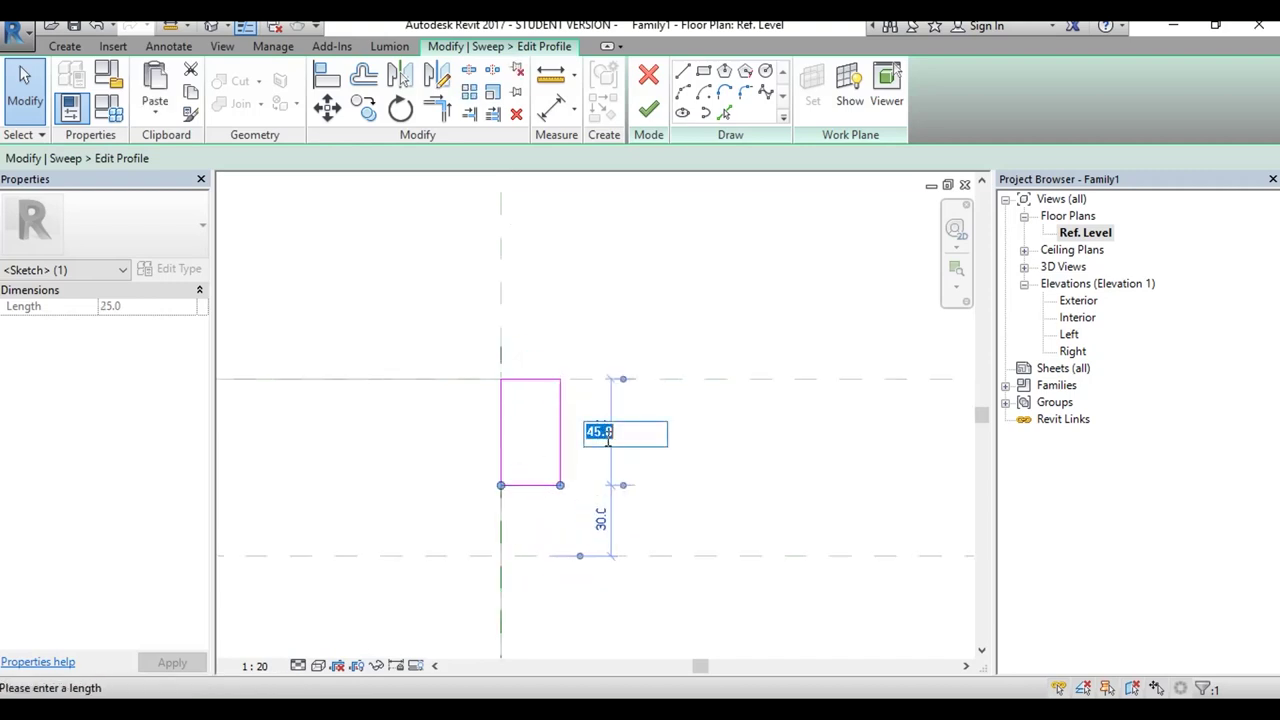
pyautogui.press('Return')
pyautogui.click(549, 449)
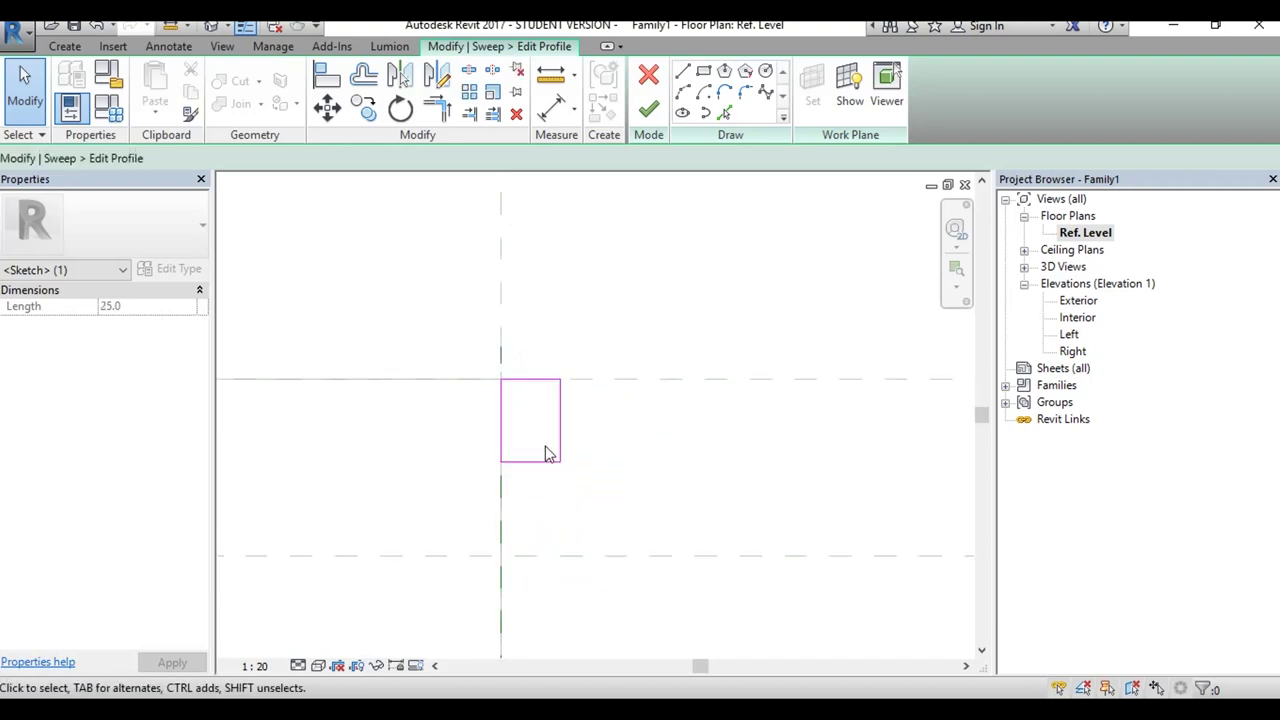
pyautogui.click(648, 108)
pyautogui.click(211, 25)
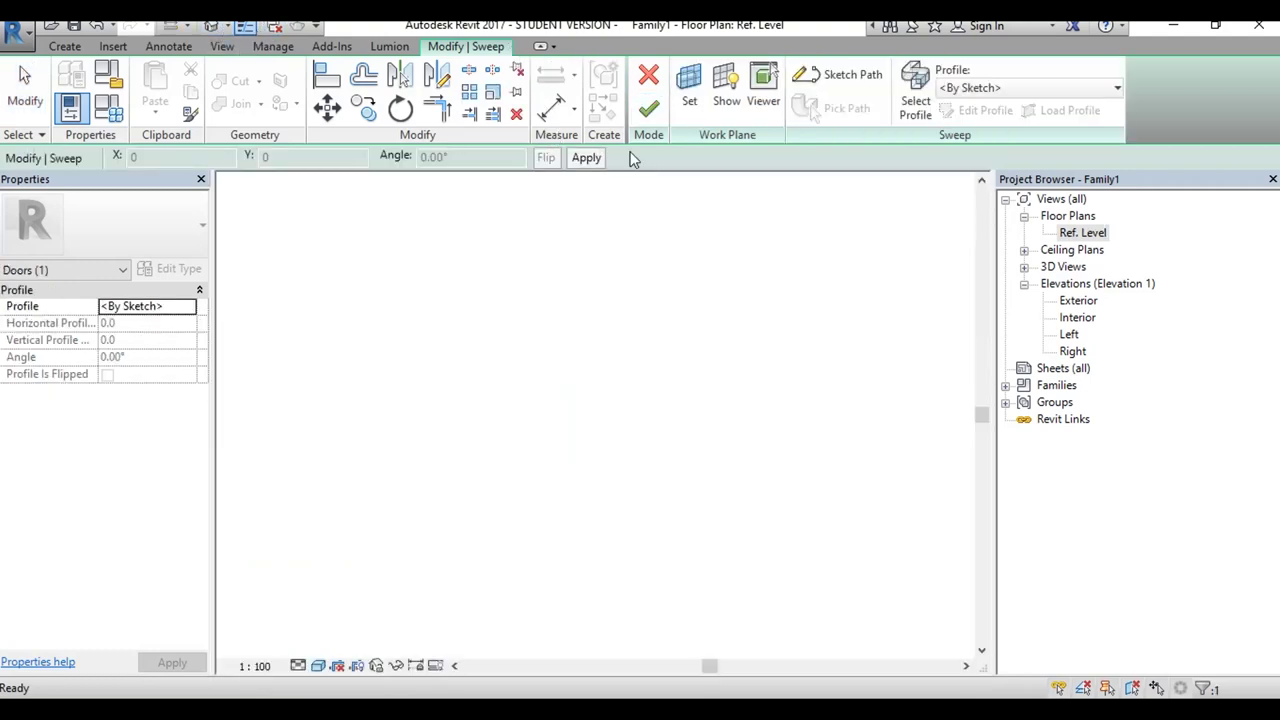
pyautogui.click(648, 108)
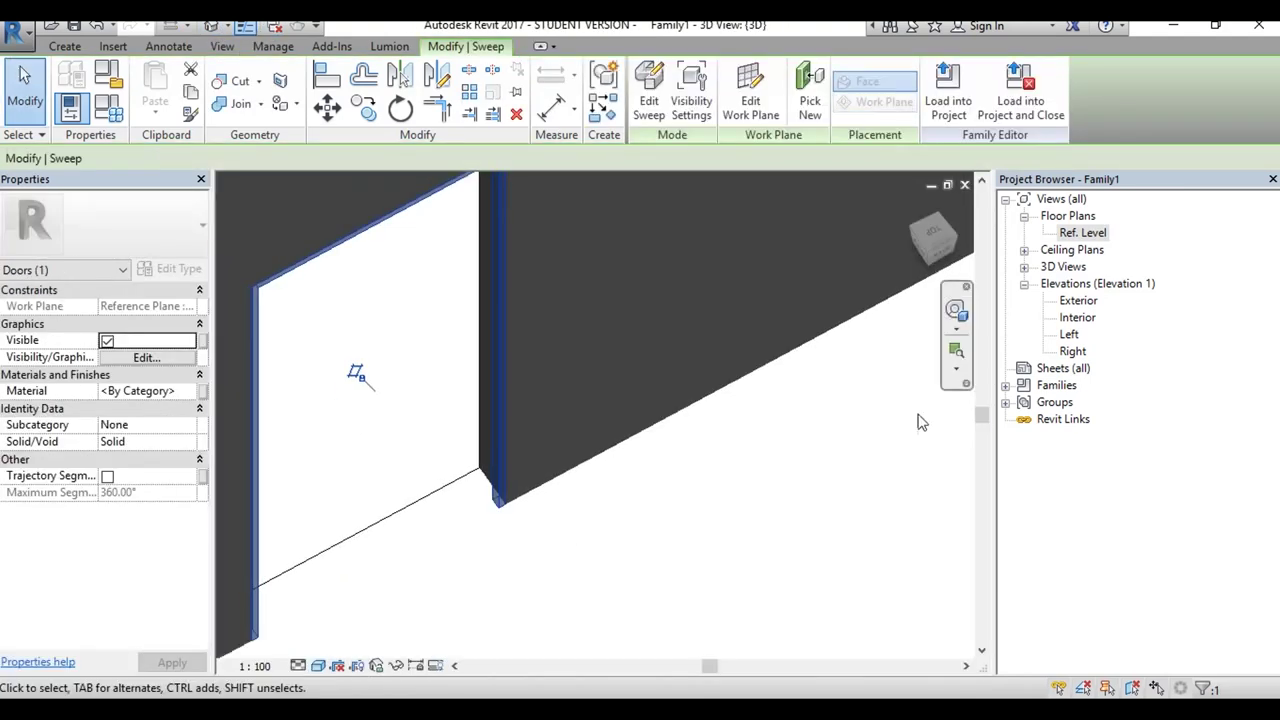
# Step: Open the Exterior elevation, check the frame sweep there, then switch to the door photo
pyautogui.click(1077, 317)
pyautogui.doubleClick(1078, 300)
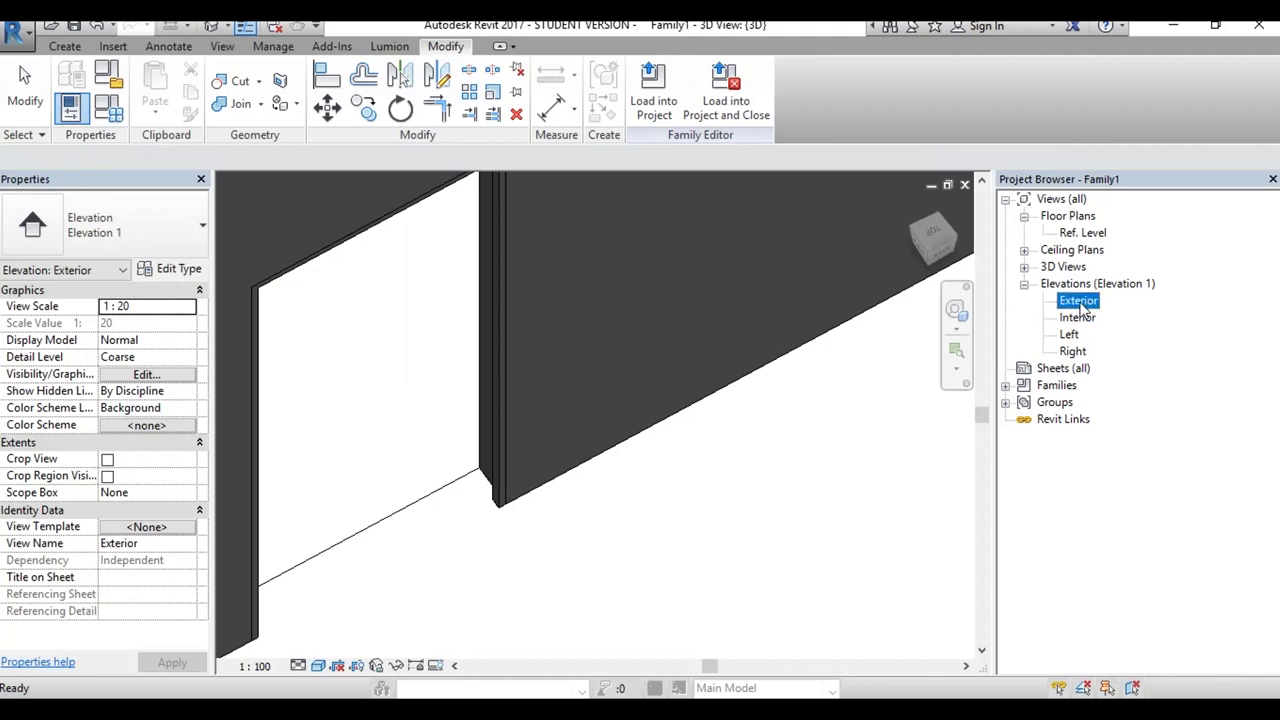
pyautogui.click(543, 442)
pyautogui.scroll(3, 558, 413)
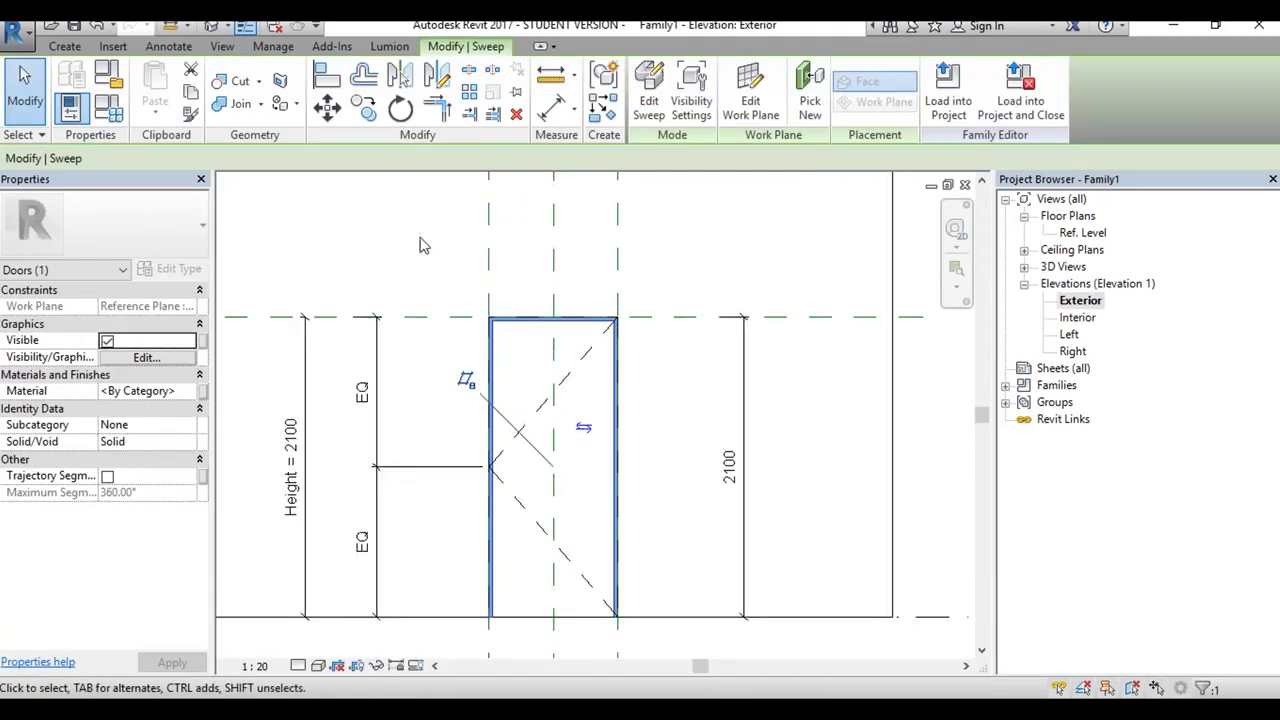
pyautogui.click(420, 249)
pyautogui.hotkey('alt', 'Tab')
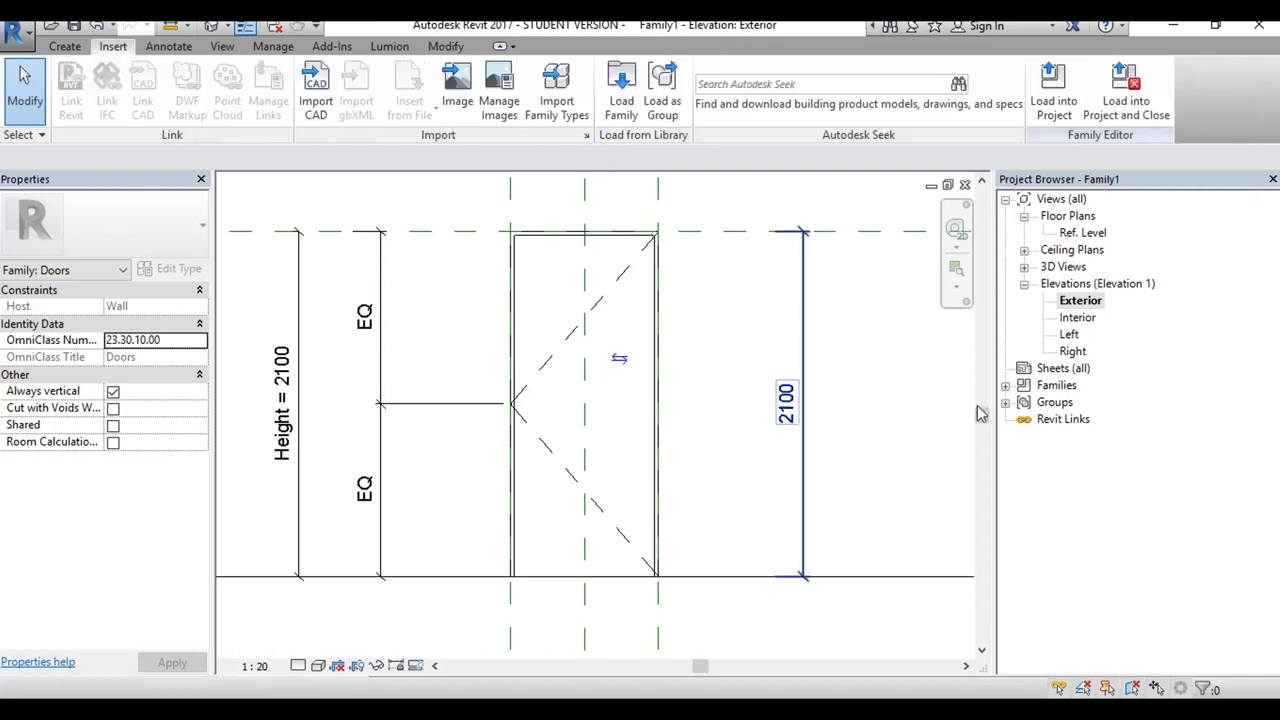
# Step: From the Exterior elevation, import Door_Medievalext1 from the Medieval_Door folder as an image
pyautogui.click(1081, 301)
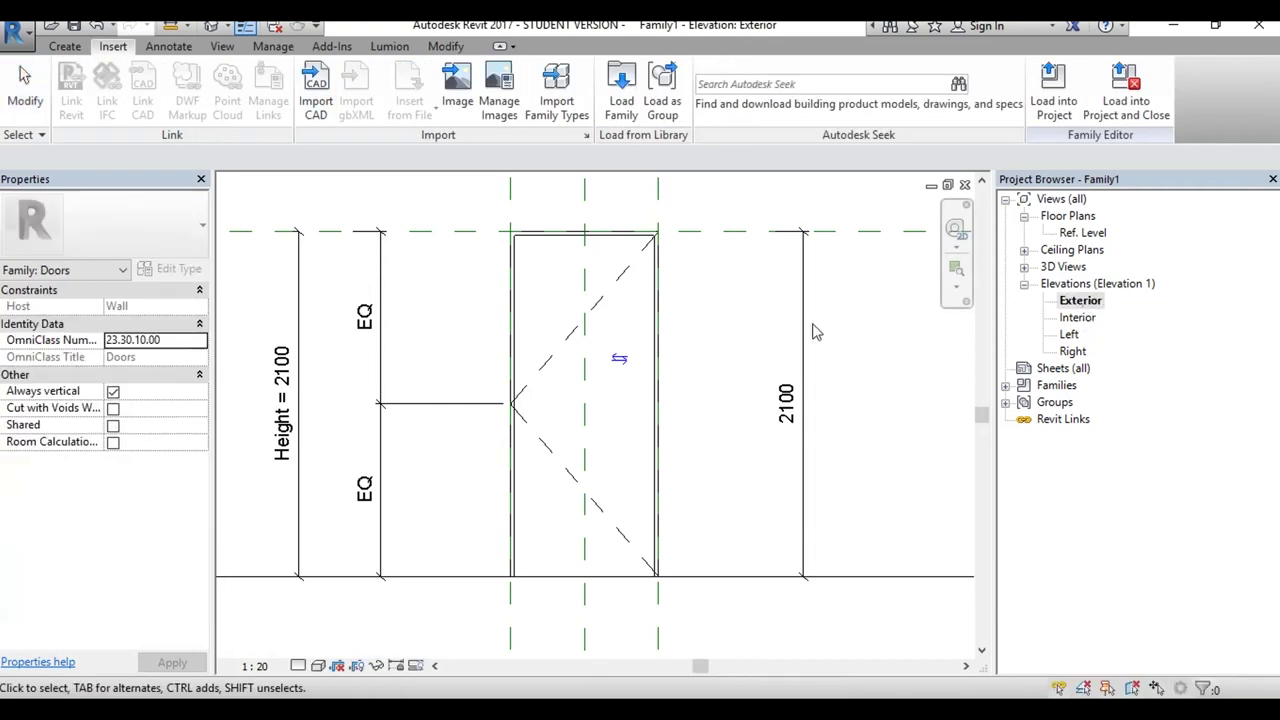
pyautogui.click(457, 85)
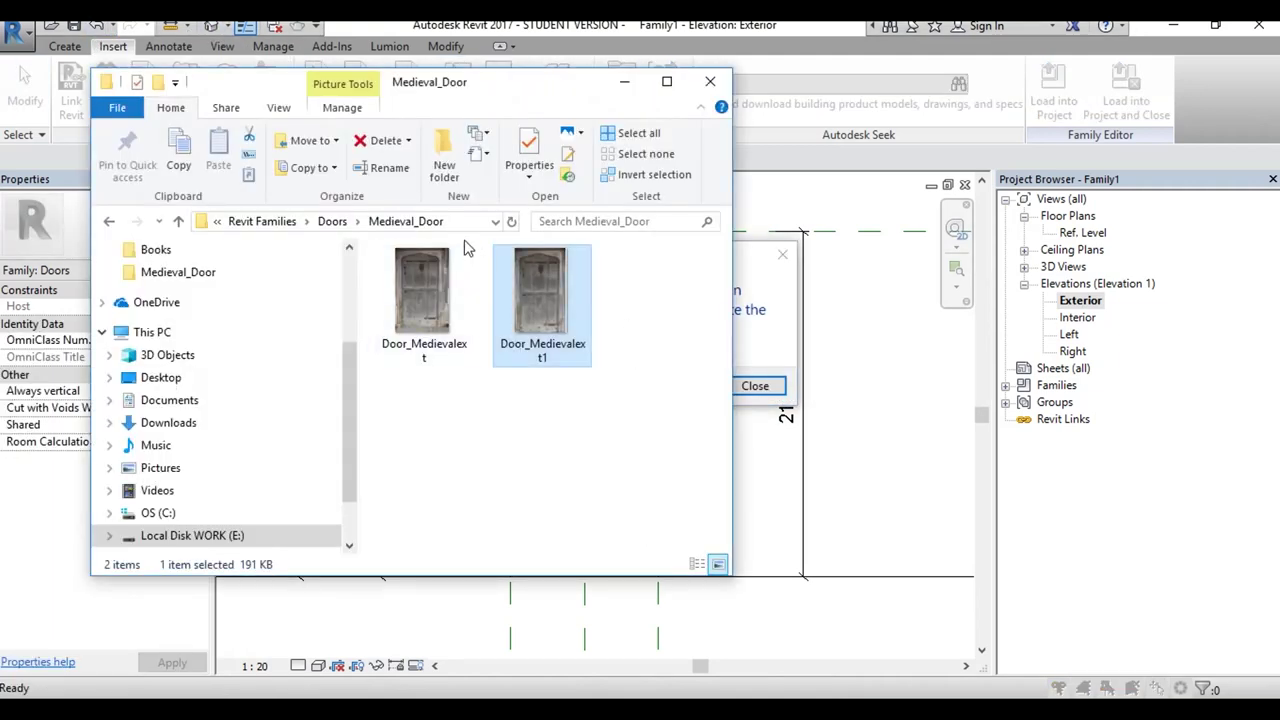
pyautogui.click(465, 222)
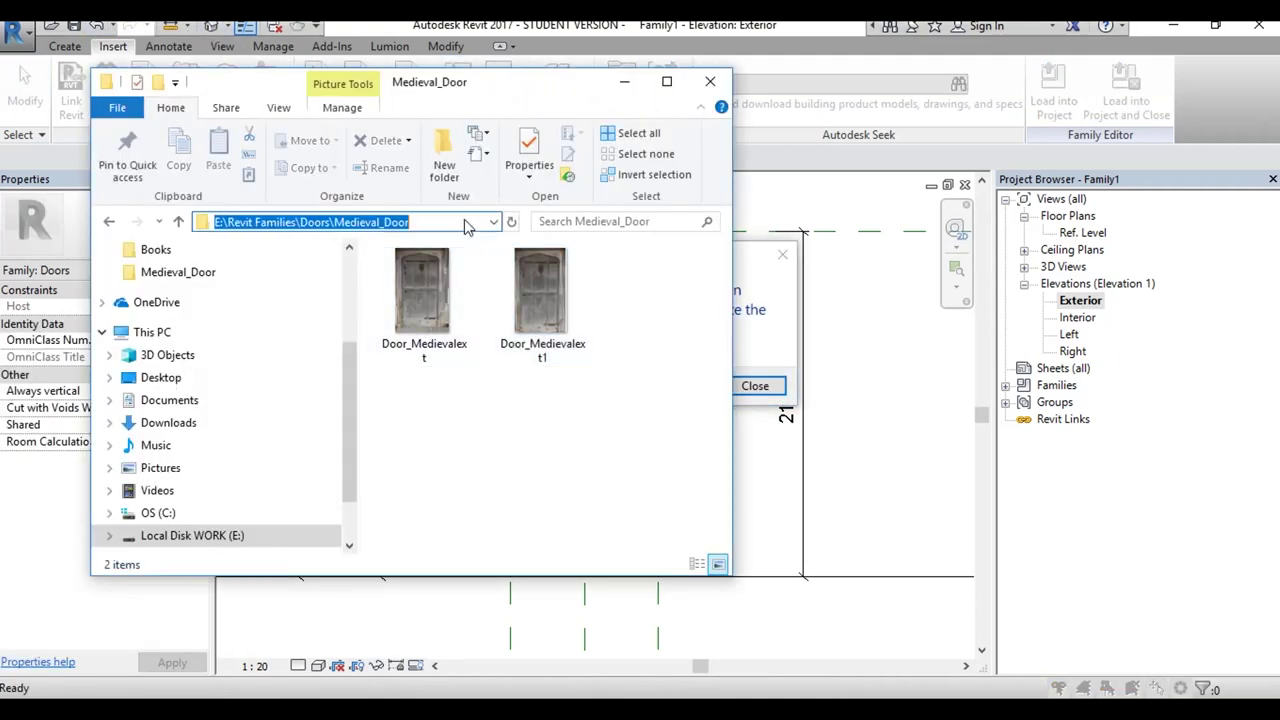
pyautogui.click(625, 95)
pyautogui.click(755, 386)
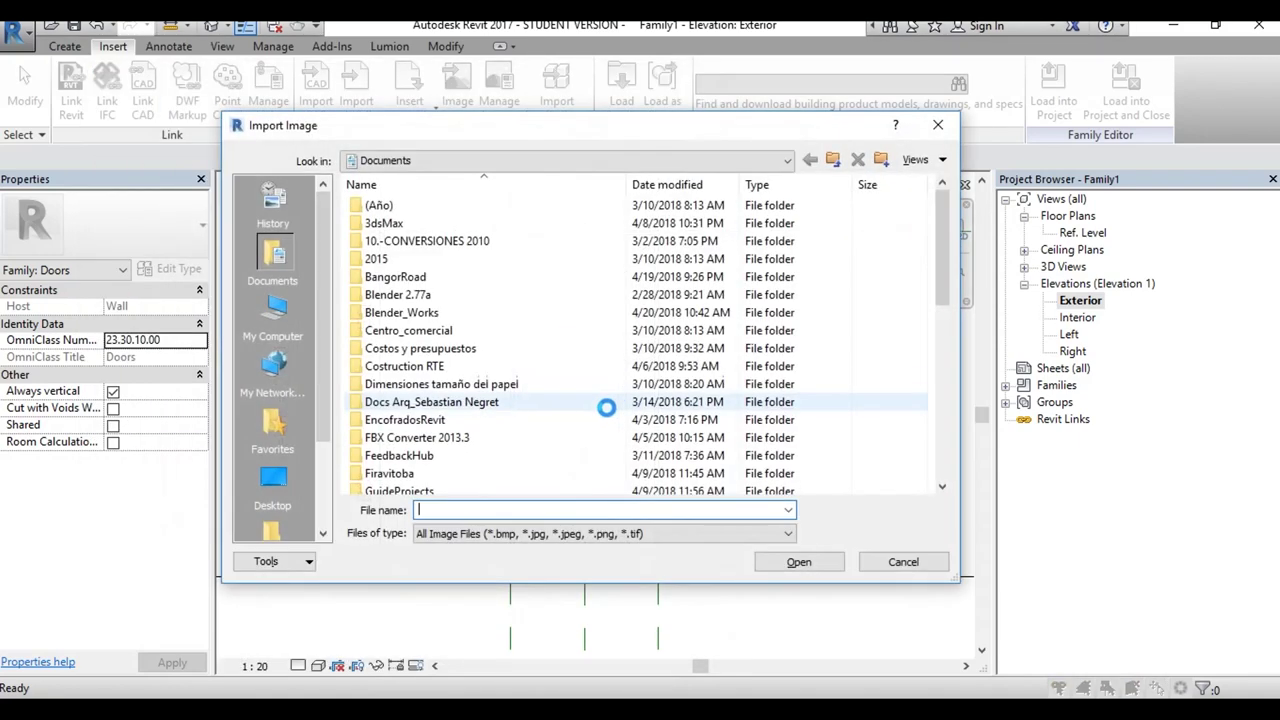
pyautogui.write('E:\\Revit Families\\Doors\\Medieval_Door')
pyautogui.click(799, 562)
pyautogui.click(443, 226)
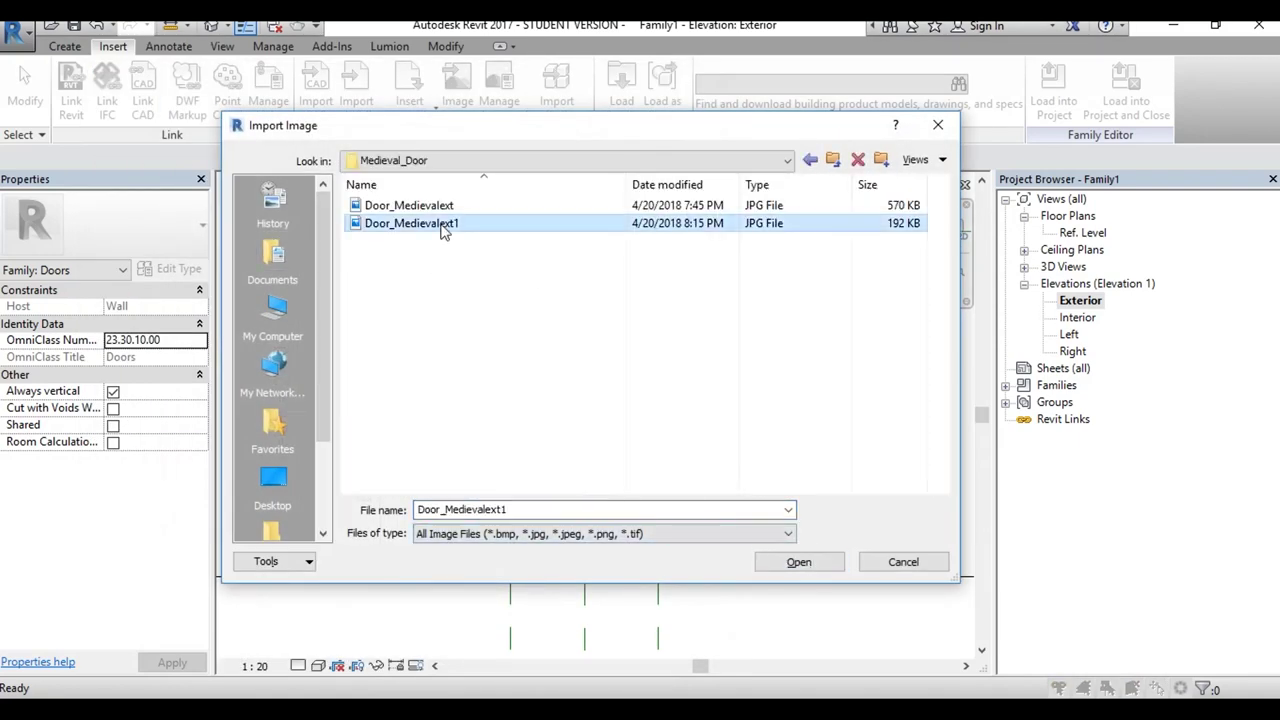
pyautogui.click(792, 565)
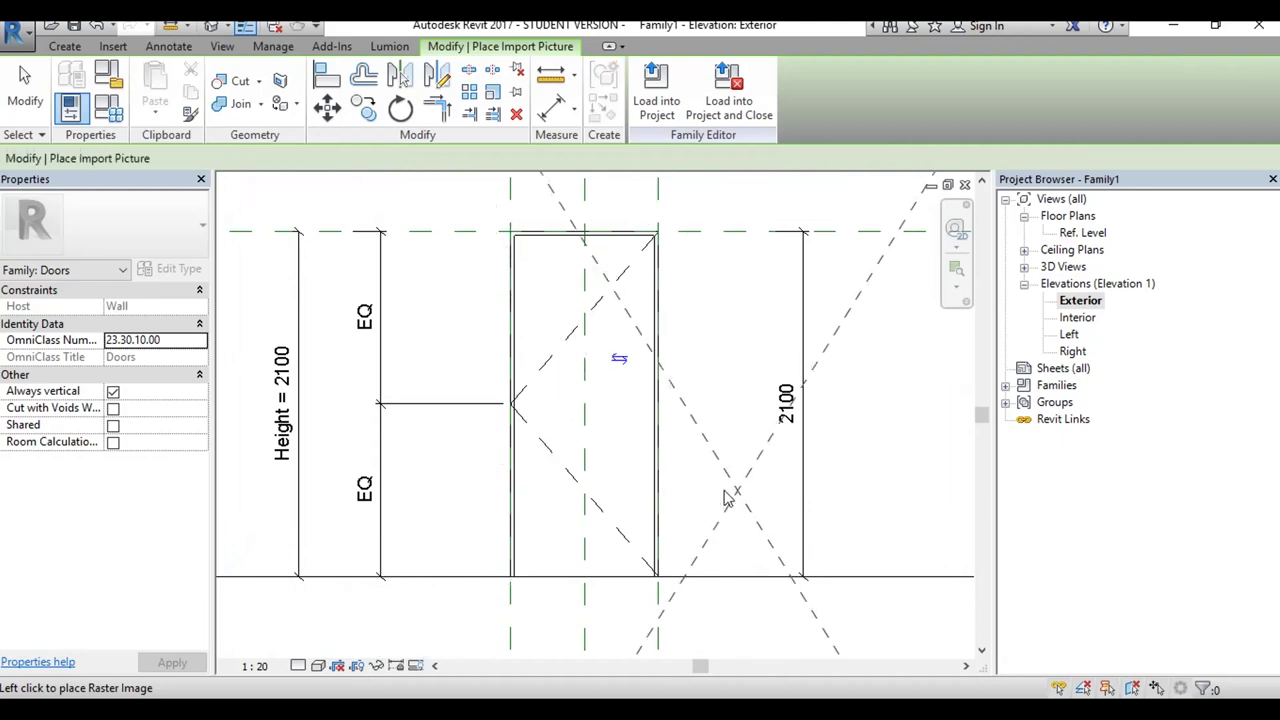
# Step: Place the door photo in the elevation and shrink it by its corner grips toward the opening
pyautogui.scroll(-2, 709, 403)
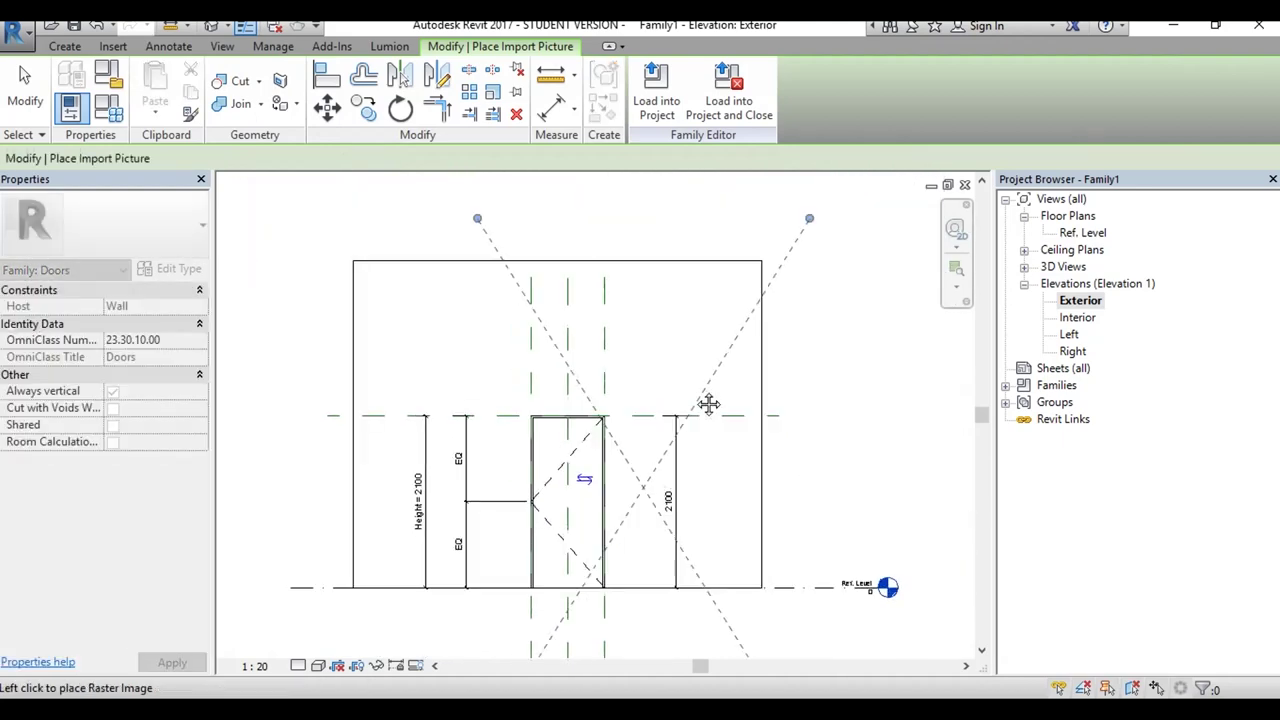
pyautogui.click(779, 318)
pyautogui.scroll(-2, 887, 309)
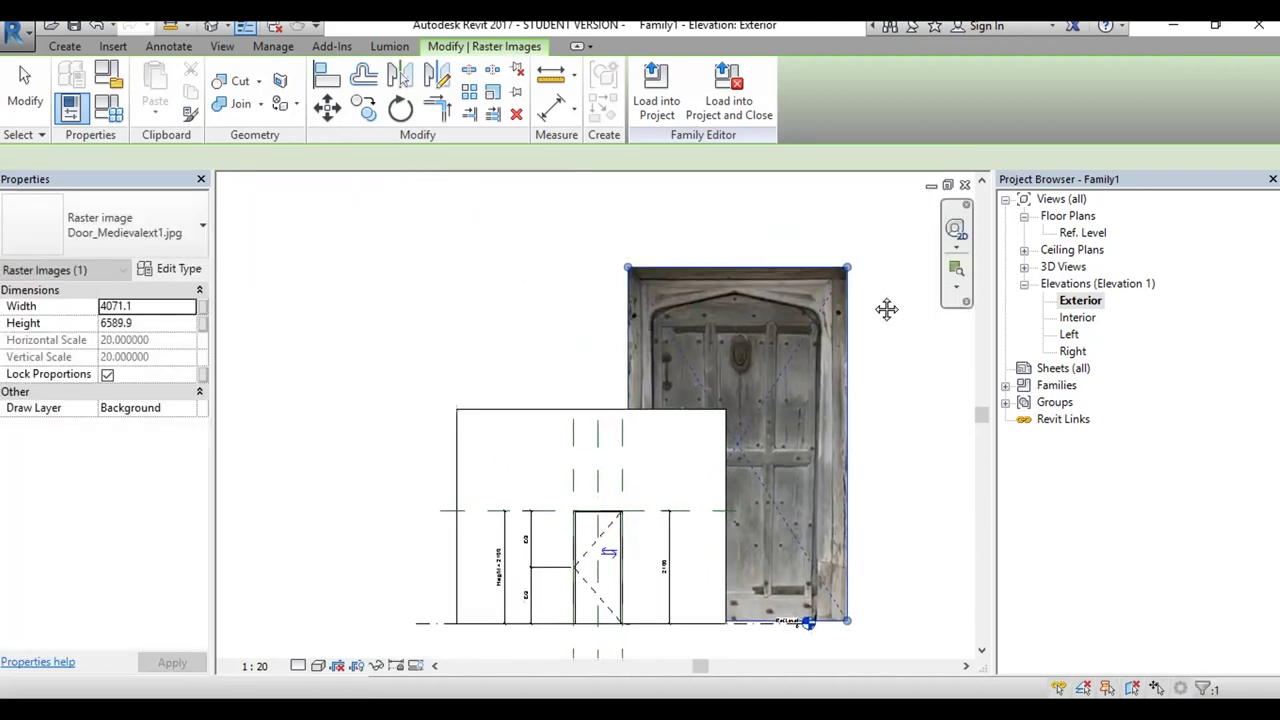
pyautogui.moveTo(815, 340); pyautogui.dragTo(788, 415)
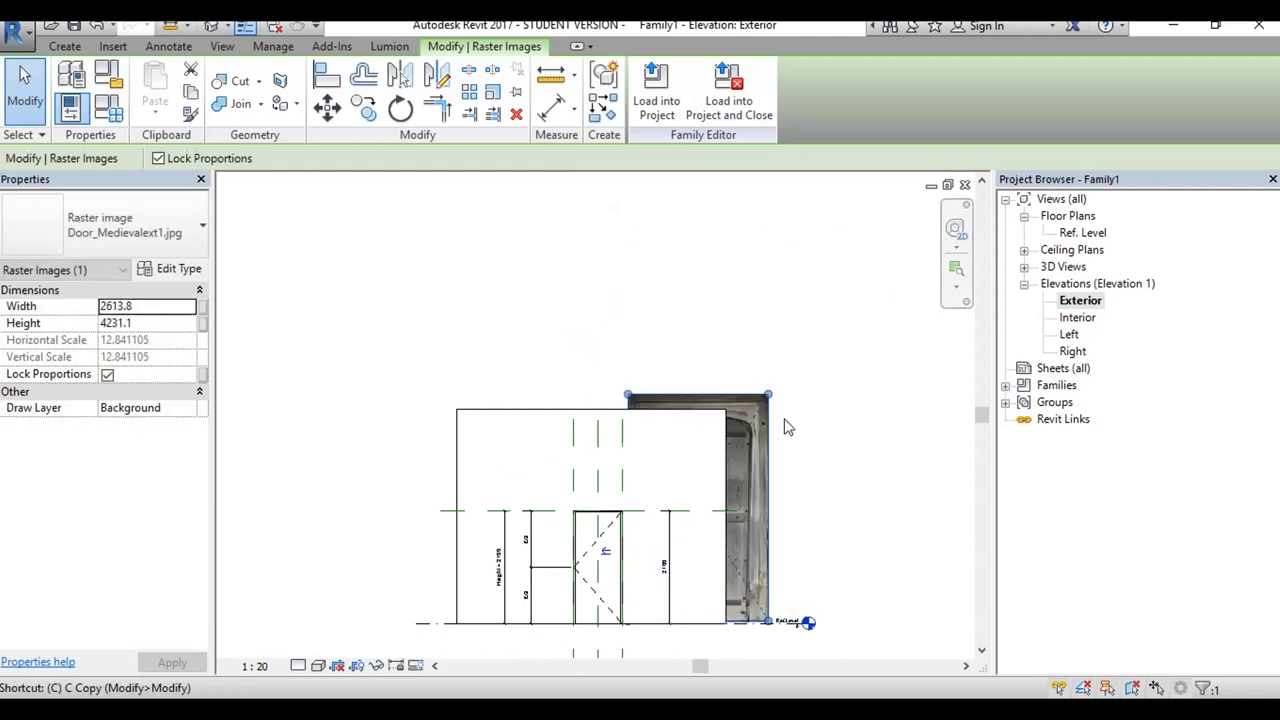
pyautogui.scroll(1, 797, 461)
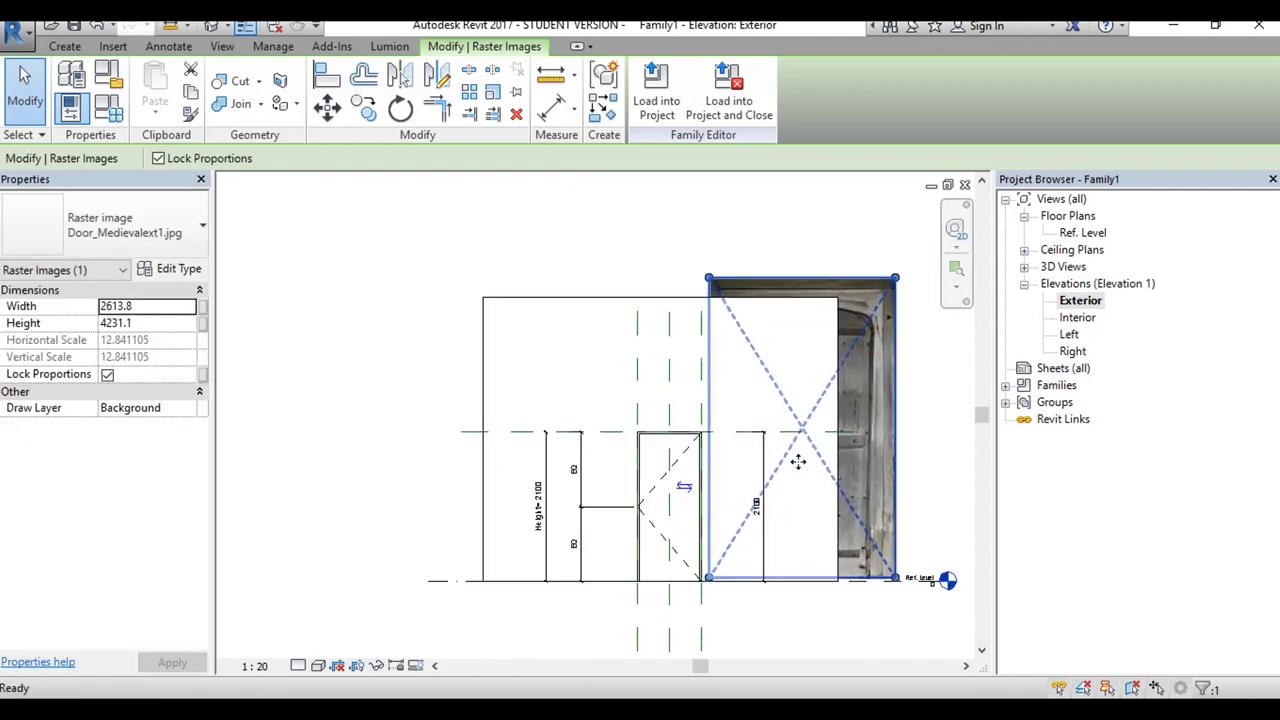
pyautogui.scroll(1, 797, 461)
pyautogui.scroll(1, 797, 461)
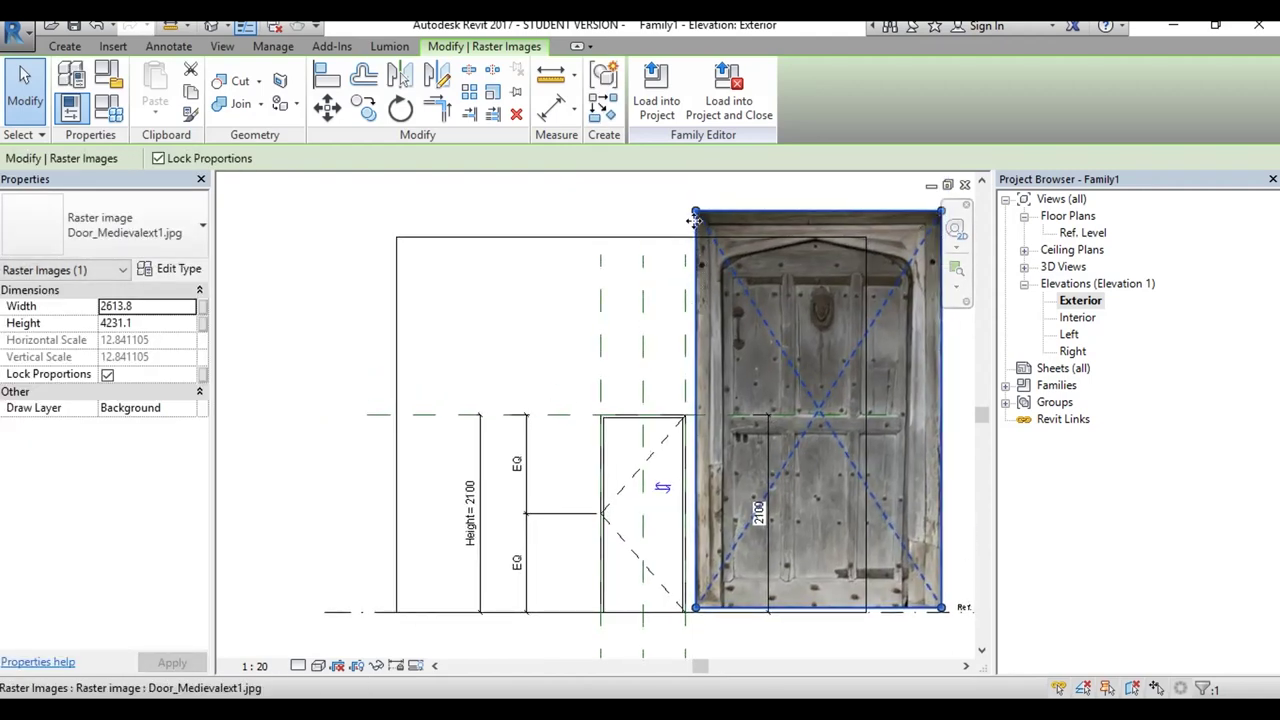
pyautogui.moveTo(695, 220); pyautogui.dragTo(762, 342)
pyautogui.scroll(1, 817, 408)
pyautogui.moveTo(808, 420)
pyautogui.mouseDown()
pyautogui.moveTo(817, 408)
pyautogui.moveTo(586, 388)
pyautogui.mouseUp()
pyautogui.scroll(3, 586, 388)
# Step: Move the photo so its bottom-left corner sits on the wall/floor corner
pyautogui.click(327, 106)
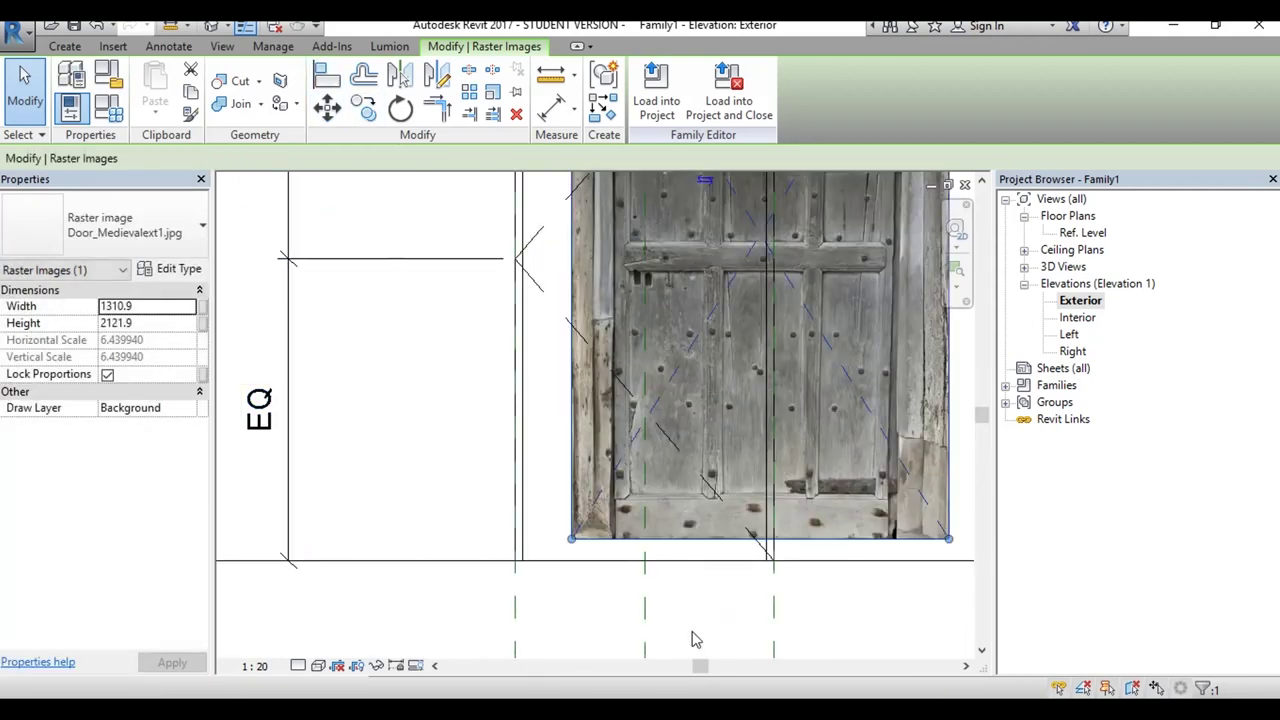
pyautogui.scroll(1, 693, 632)
pyautogui.click(533, 510)
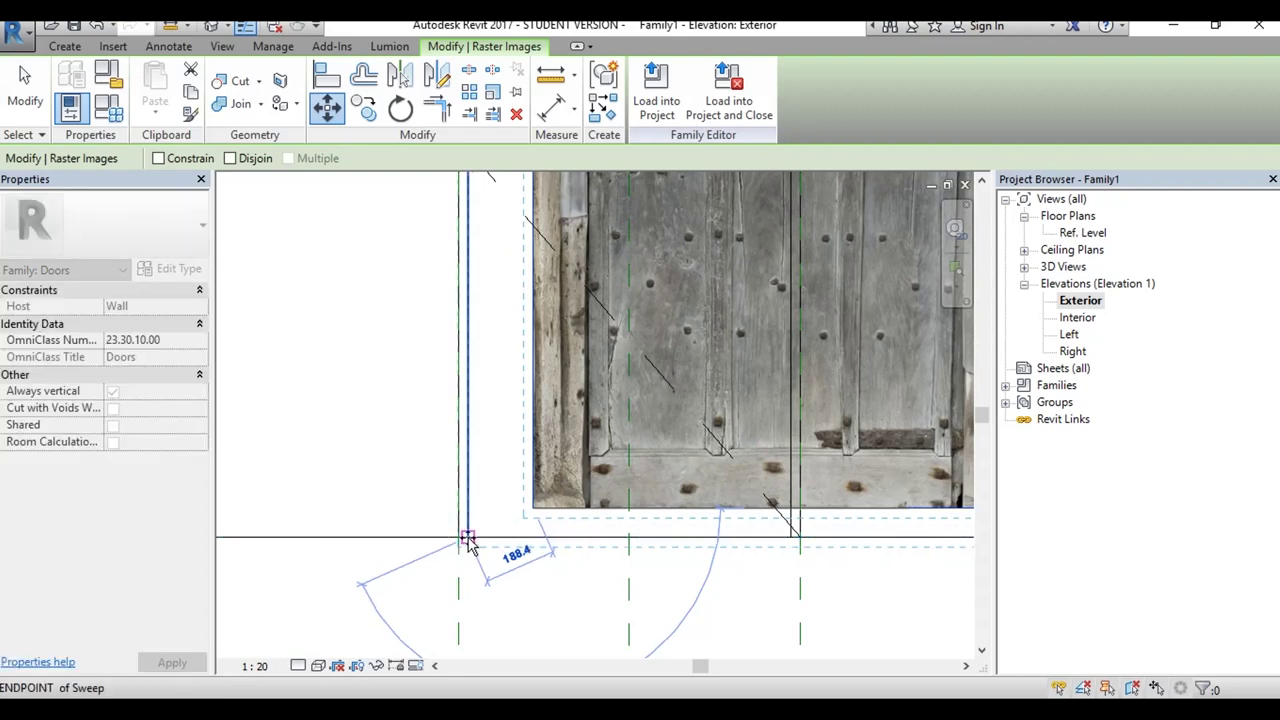
pyautogui.click(467, 537)
pyautogui.scroll(-2, 525, 517)
pyautogui.scroll(2, 531, 300)
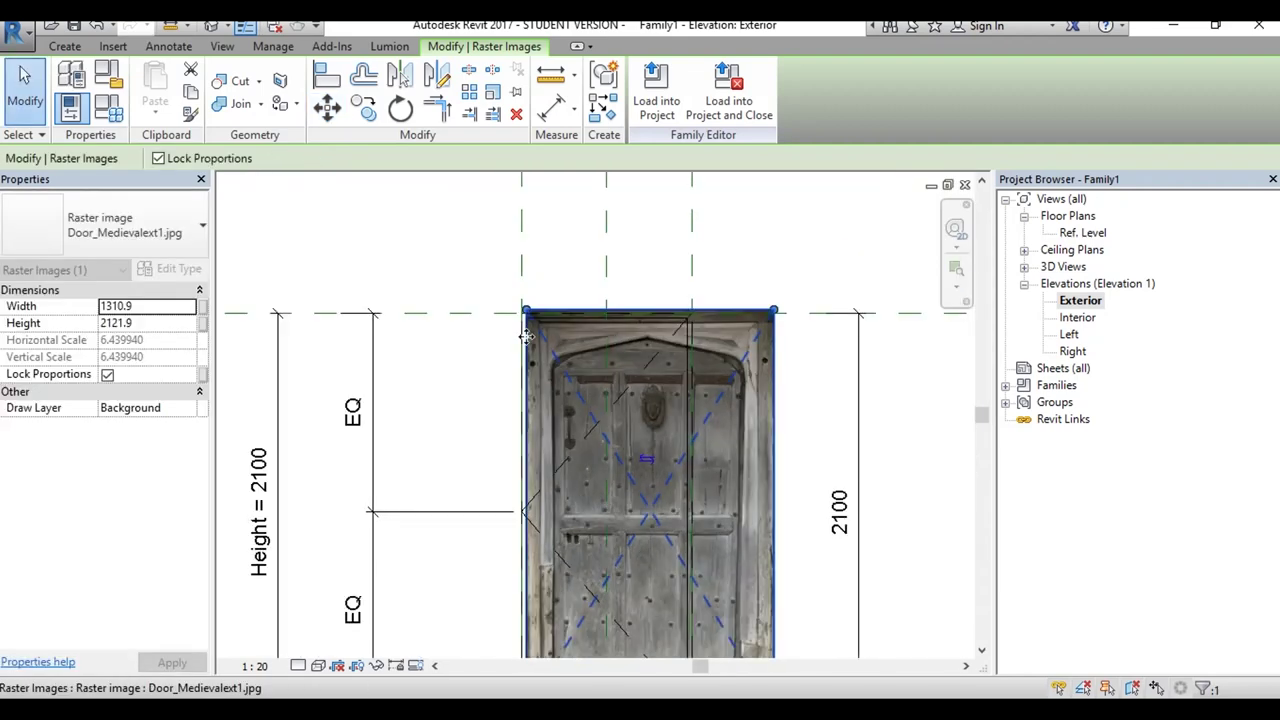
pyautogui.scroll(2, 531, 300)
pyautogui.scroll(2, 533, 297)
pyautogui.scroll(2, 533, 297)
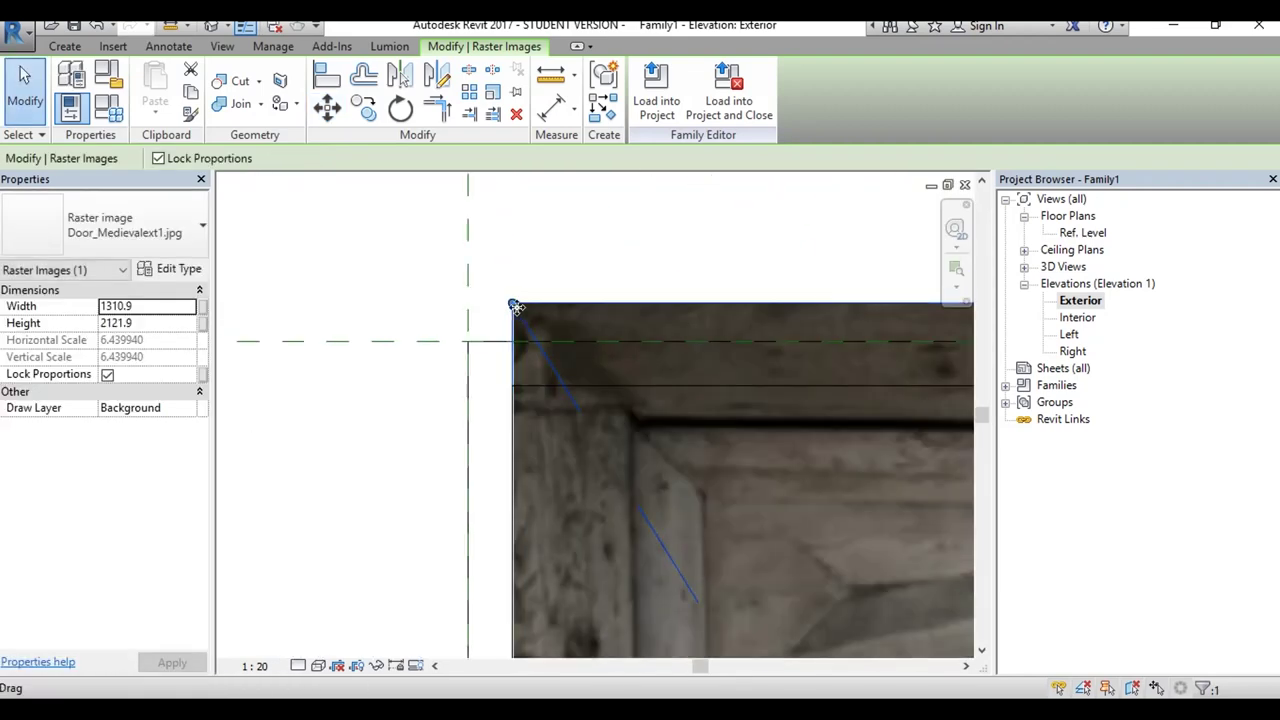
pyautogui.scroll(-2, 560, 280)
pyautogui.scroll(-2, 590, 360)
# Step: Resize the photo to about 1205.8 wide and align its top with the door head line
pyautogui.moveTo(617, 441); pyautogui.dragTo(253, 317, button='middle')
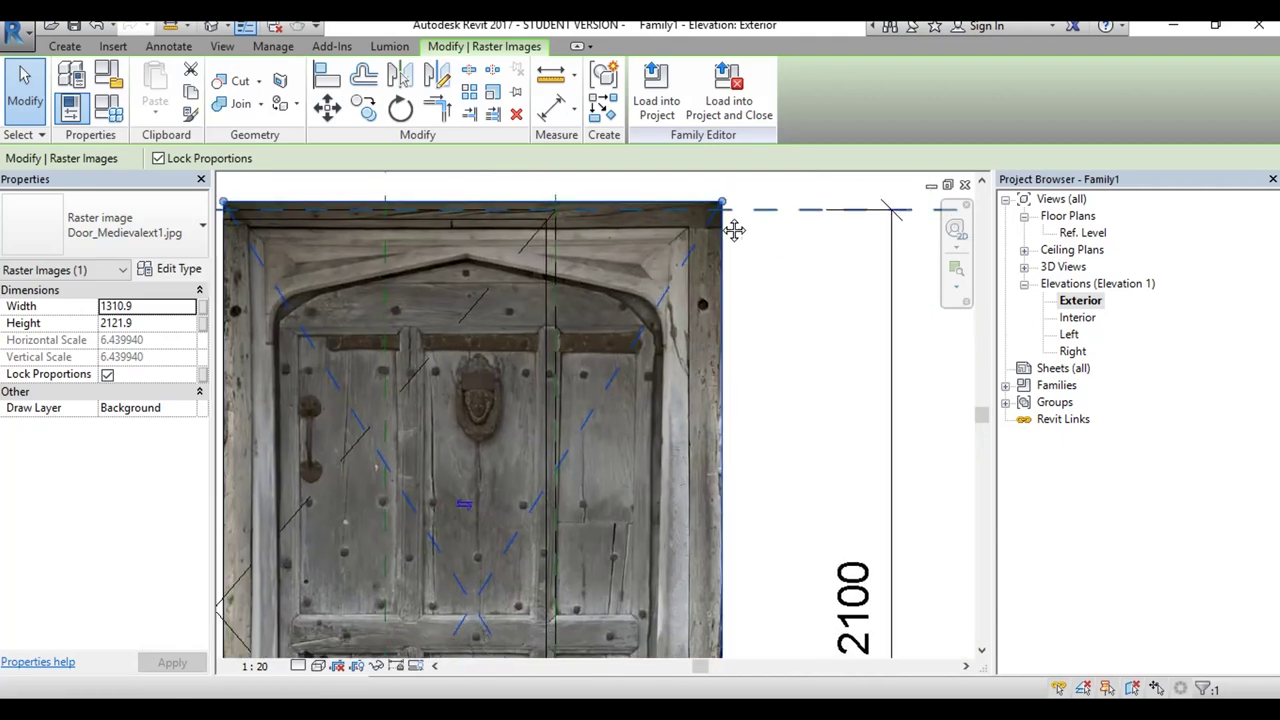
pyautogui.moveTo(726, 210); pyautogui.dragTo(681, 268)
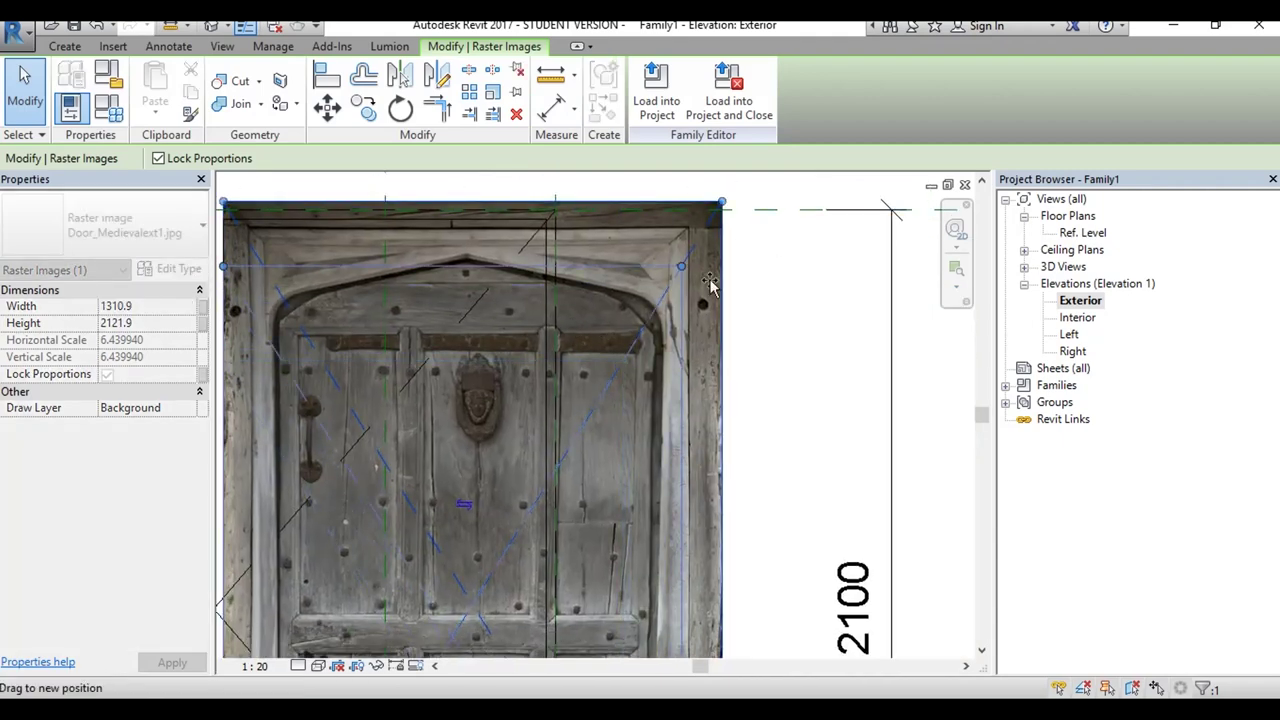
pyautogui.moveTo(646, 338); pyautogui.dragTo(807, 341, button='middle')
pyautogui.press('m')
pyautogui.press('v')
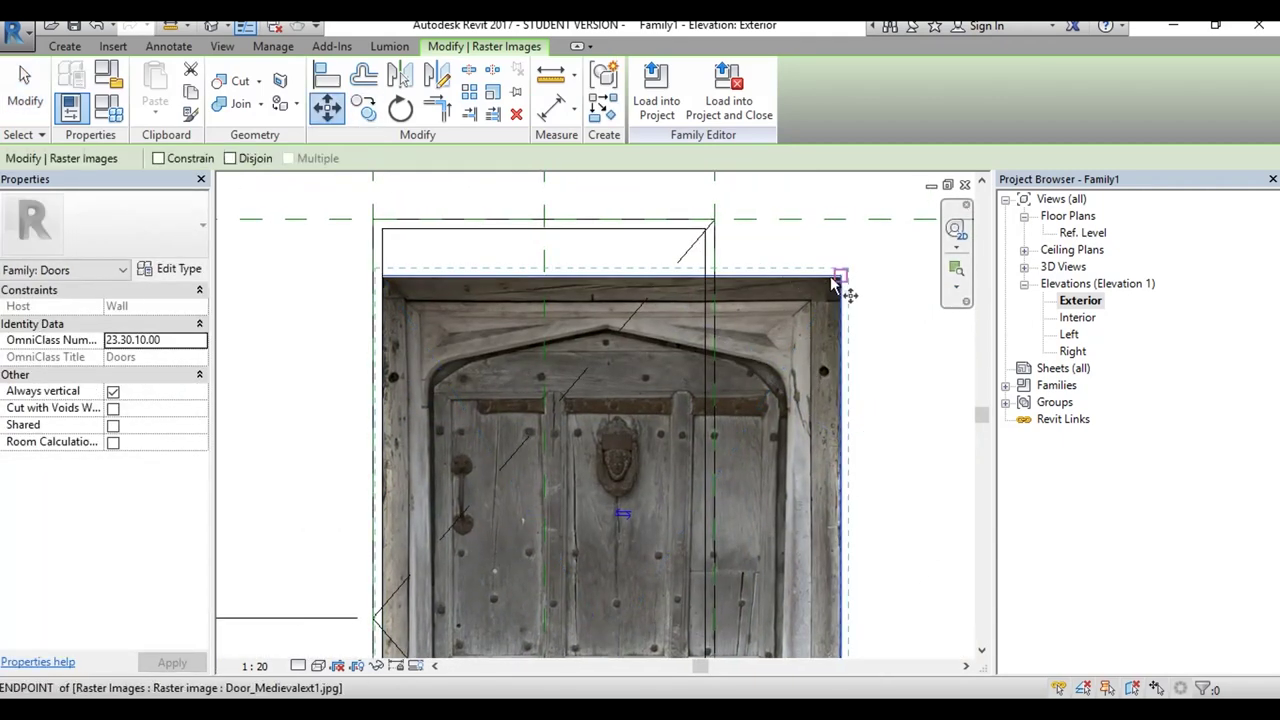
pyautogui.click(840, 283)
pyautogui.click(620, 248)
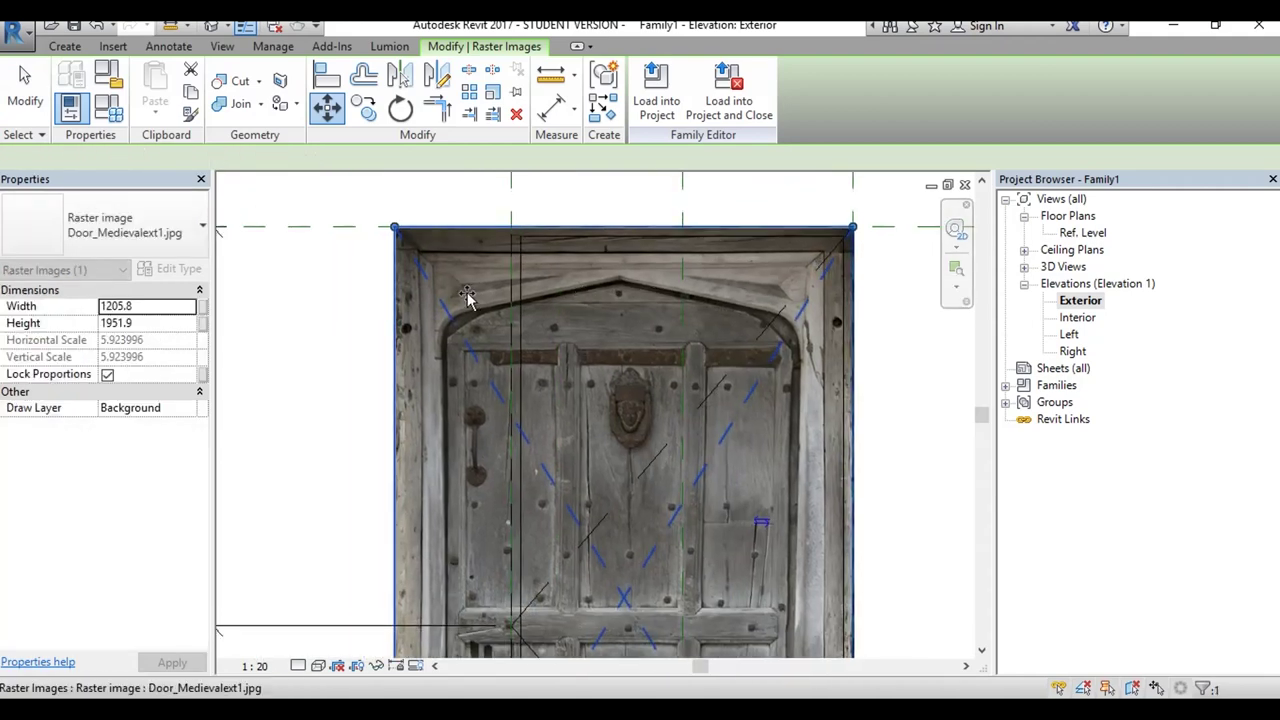
# Step: Resize the photo to 900 wide so it fits the door opening
pyautogui.moveTo(415, 620)
pyautogui.mouseDown(button='middle')
pyautogui.moveTo(477, 540)
pyautogui.moveTo(460, 509)
pyautogui.mouseUp(button='middle')
pyautogui.scroll(2, 453, 502)
pyautogui.moveTo(447, 476); pyautogui.dragTo(620, 455)
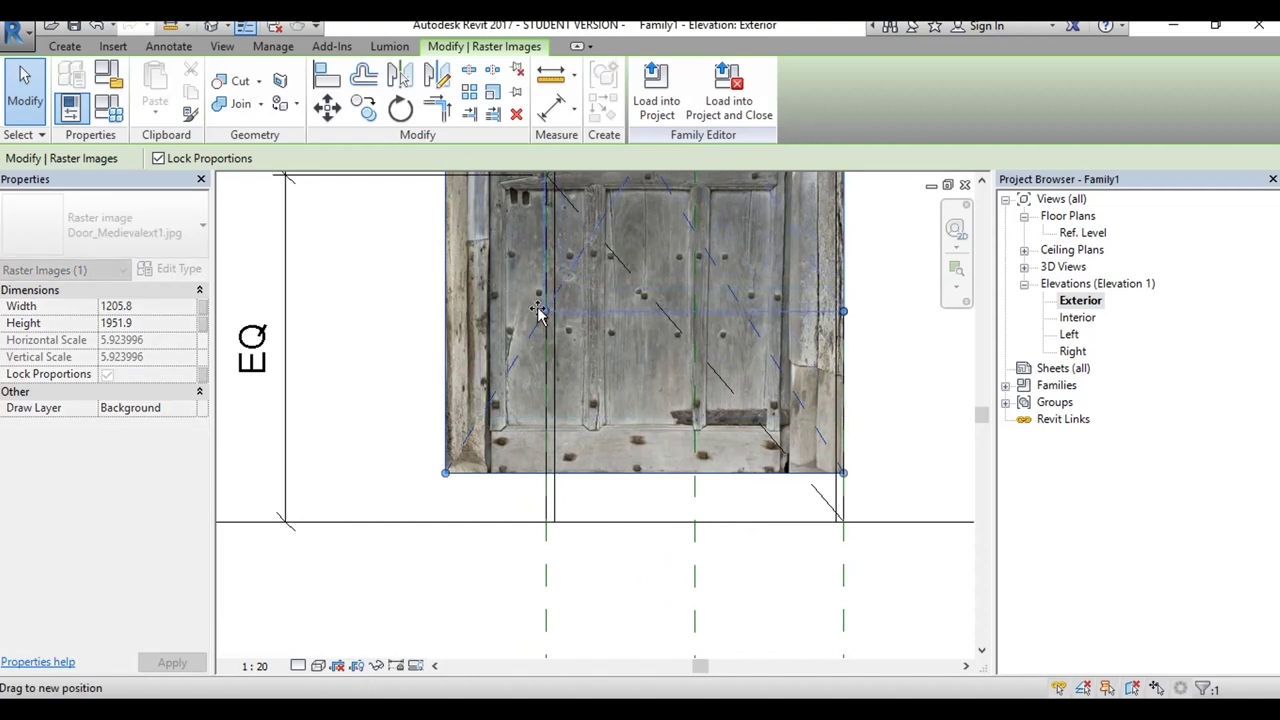
pyautogui.moveTo(538, 310); pyautogui.dragTo(586, 457)
pyautogui.scroll(-2, 591, 457)
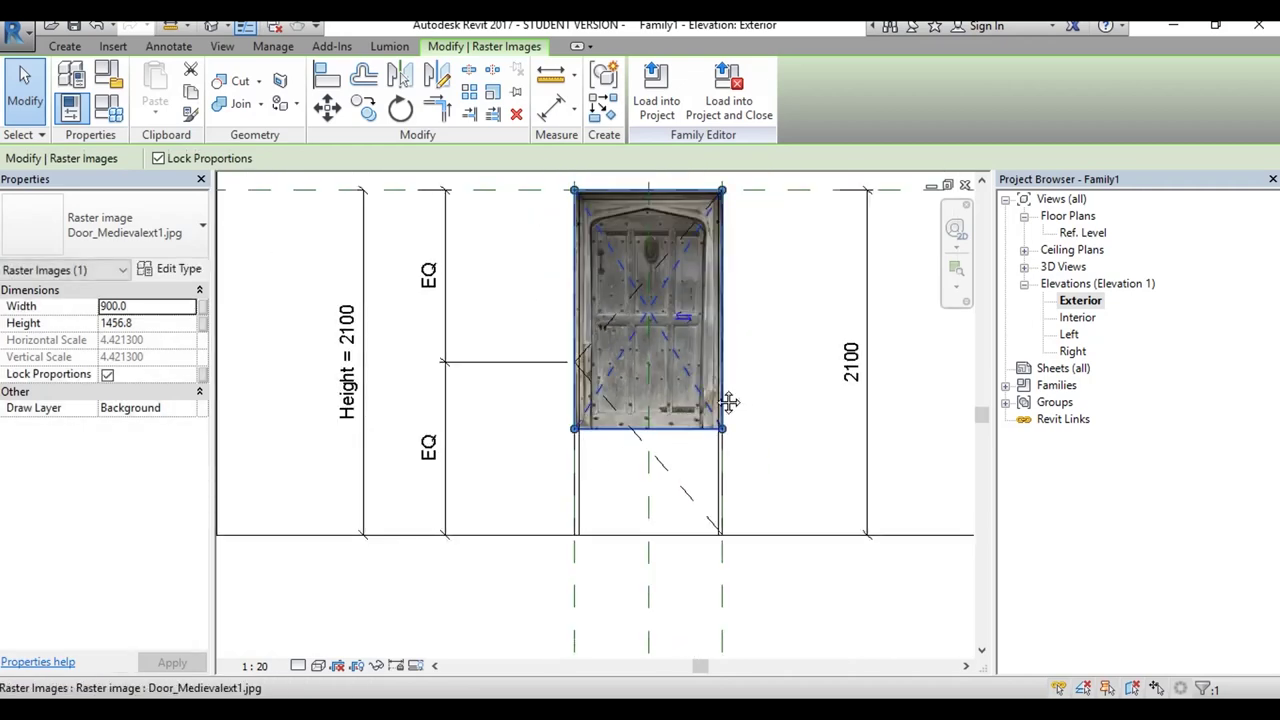
pyautogui.scroll(1, 579, 490)
pyautogui.scroll(-1, 623, 481)
pyautogui.scroll(-1, 665, 488)
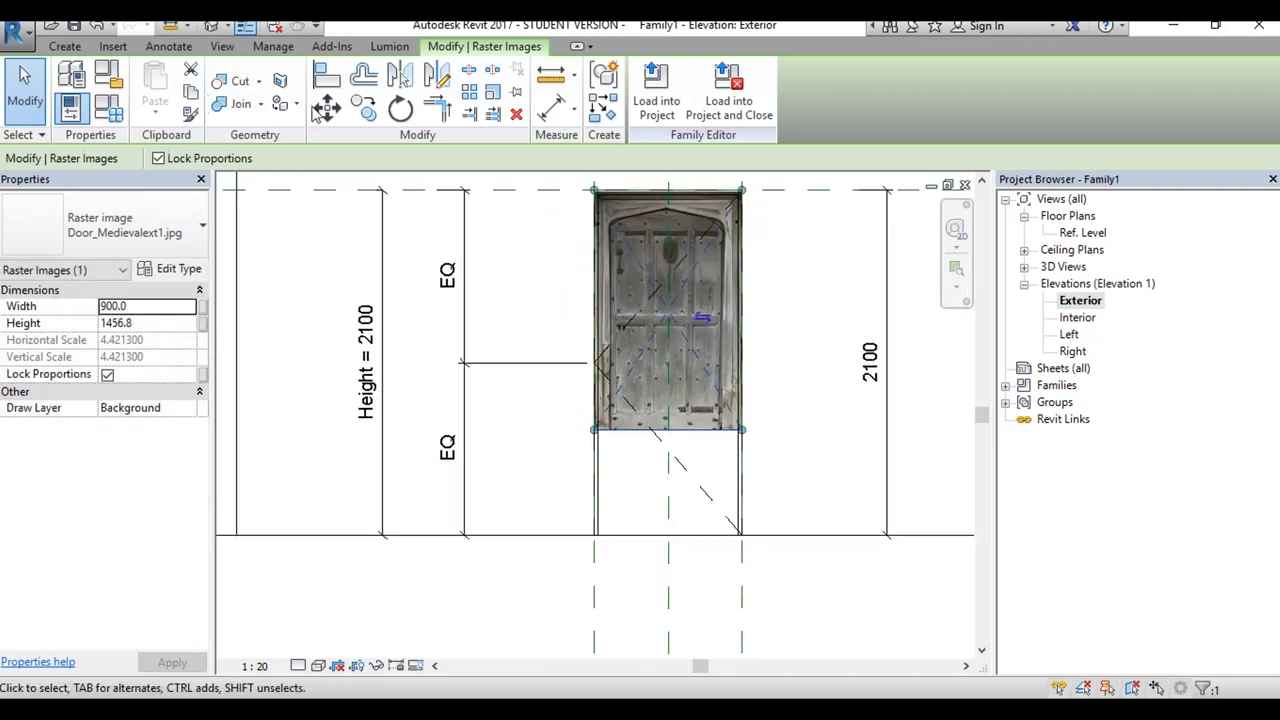
# Step: Move the photo down by its bottom edge onto the floor line
pyautogui.press('m')
pyautogui.press('v')
pyautogui.click(672, 434)
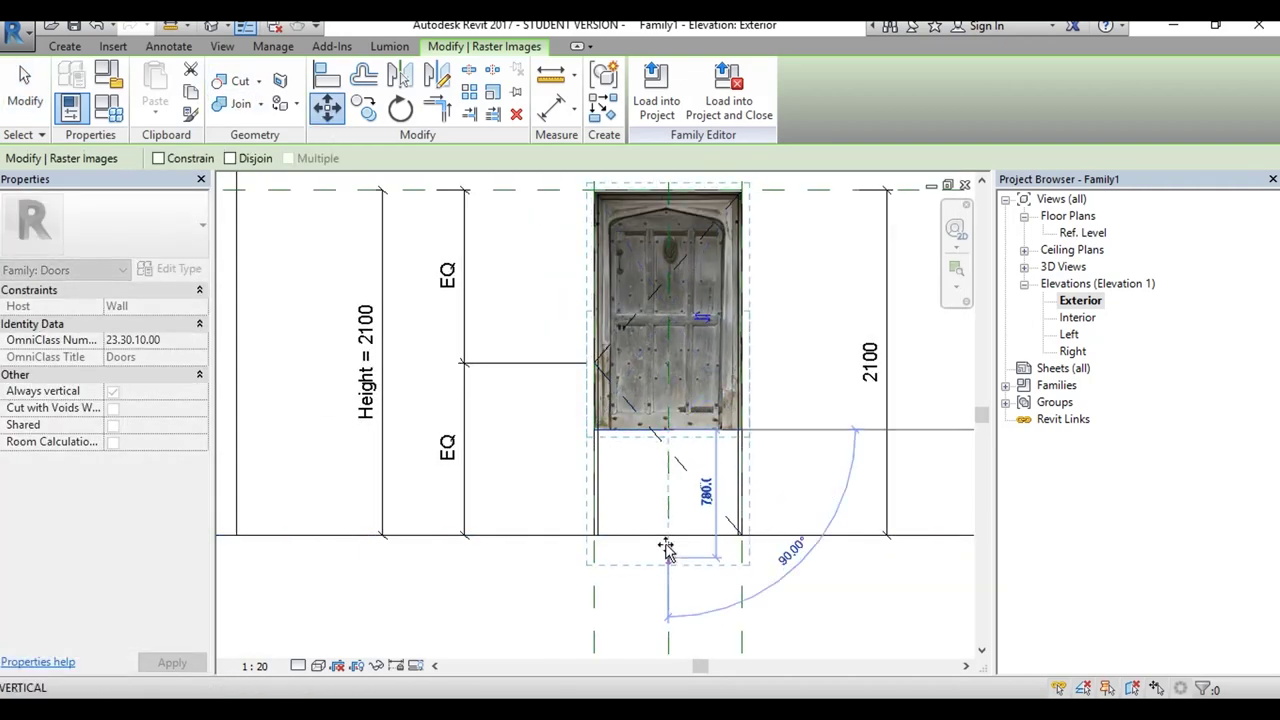
pyautogui.click(670, 537)
pyautogui.scroll(5, 672, 525)
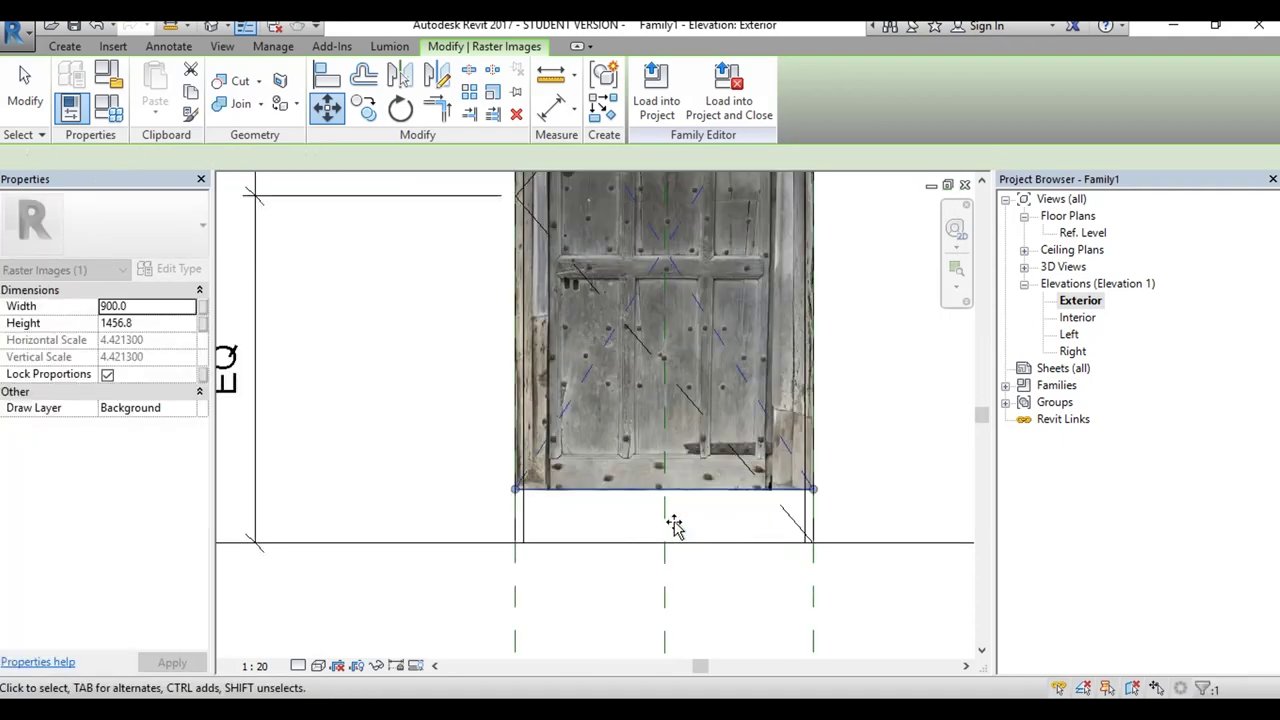
pyautogui.click(328, 110)
pyautogui.scroll(2, 865, 555)
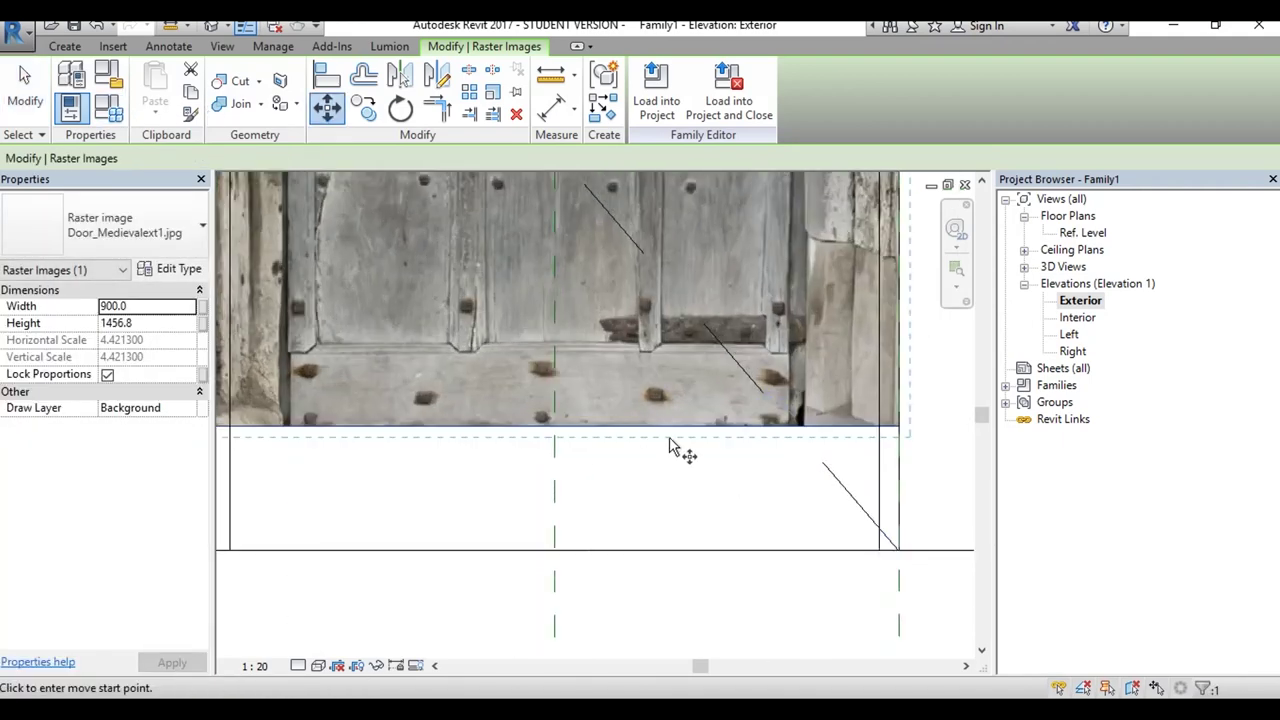
pyautogui.click(675, 430)
pyautogui.click(674, 549)
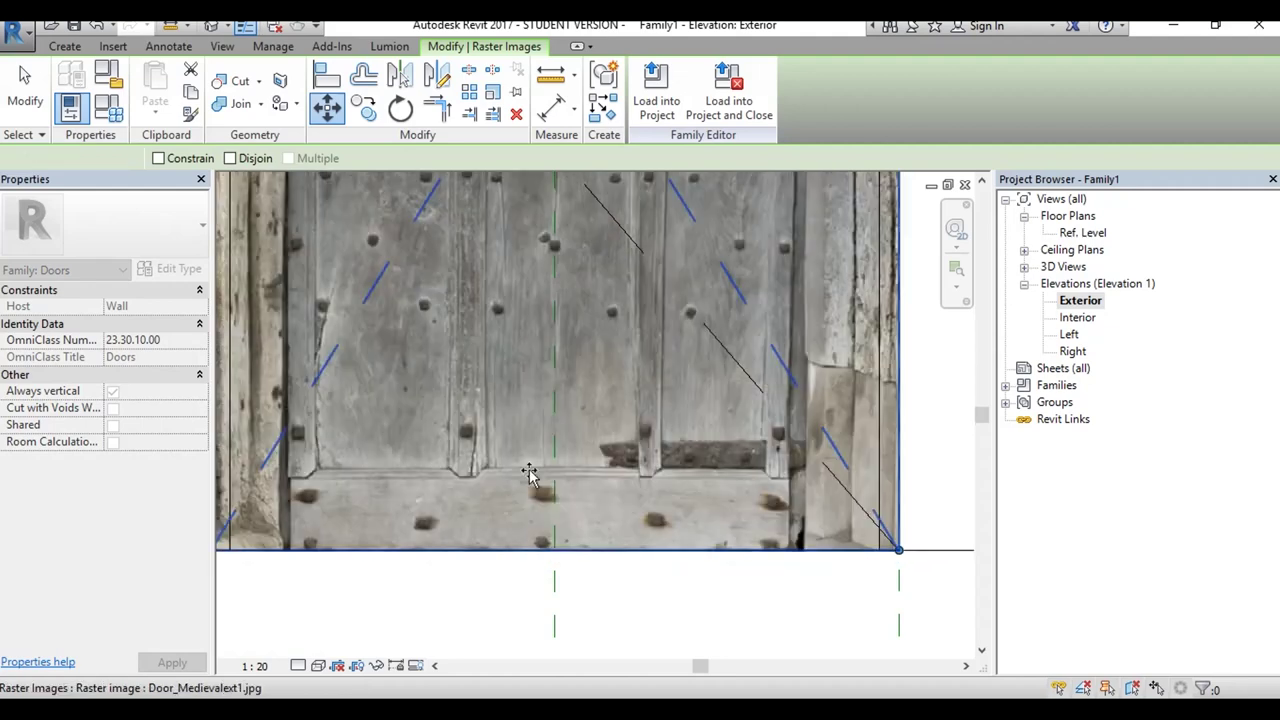
pyautogui.scroll(-1, 528, 471)
pyautogui.press('Escape')
# Step: Measure a distance across the frame edge at the door's upper part with DI
pyautogui.scroll(-4, 560, 415)
pyautogui.scroll(1, 586, 420)
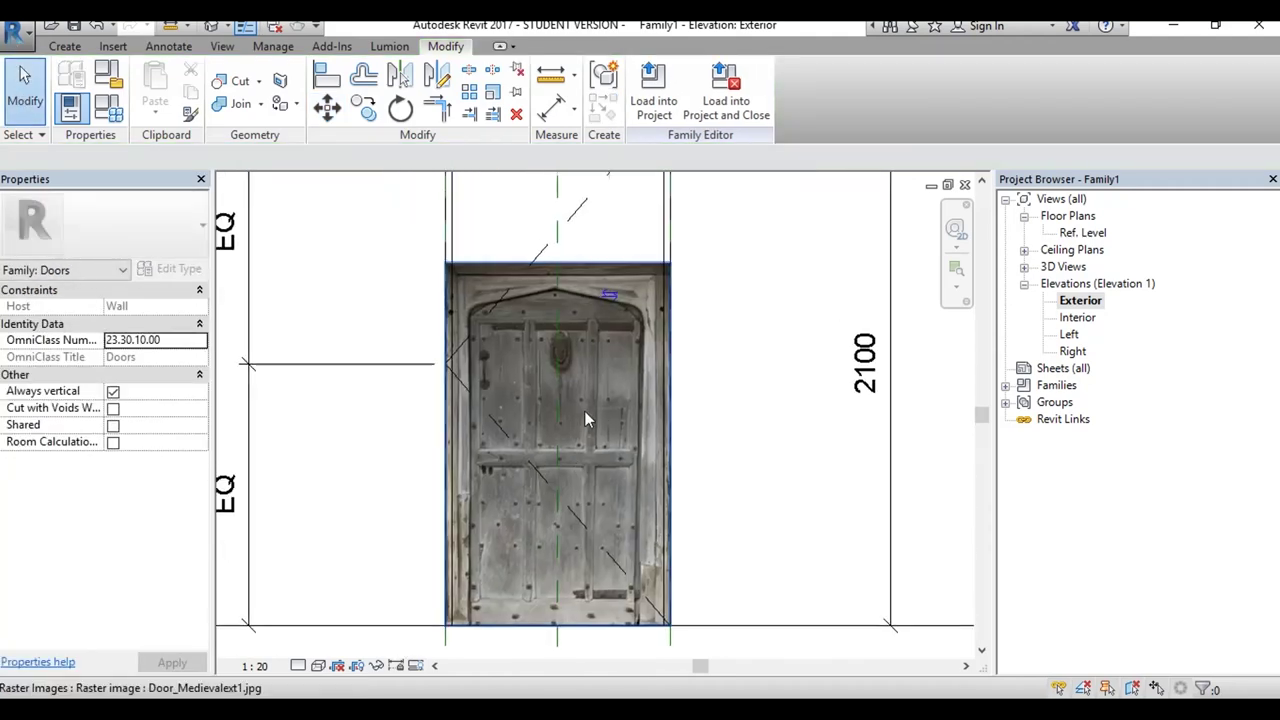
pyautogui.scroll(-1, 585, 422)
pyautogui.scroll(3, 554, 400)
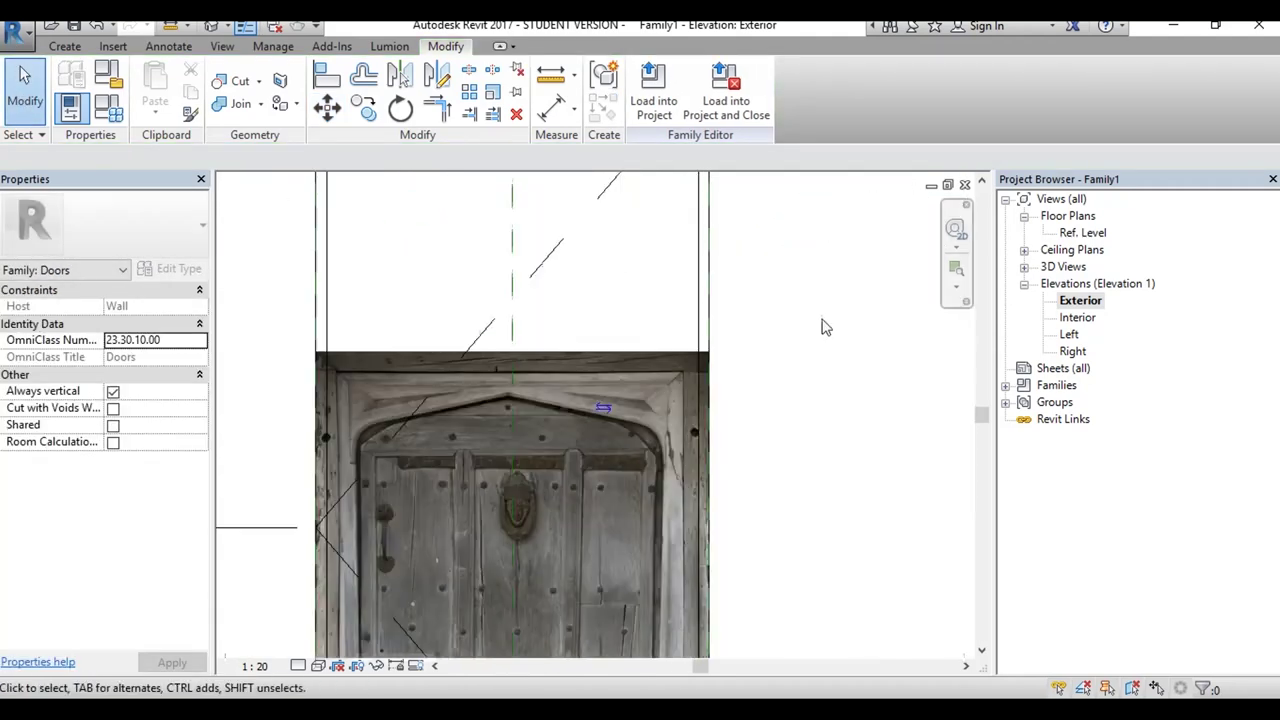
pyautogui.scroll(1, 705, 426)
pyautogui.moveTo(705, 426); pyautogui.dragTo(789, 306, button='middle')
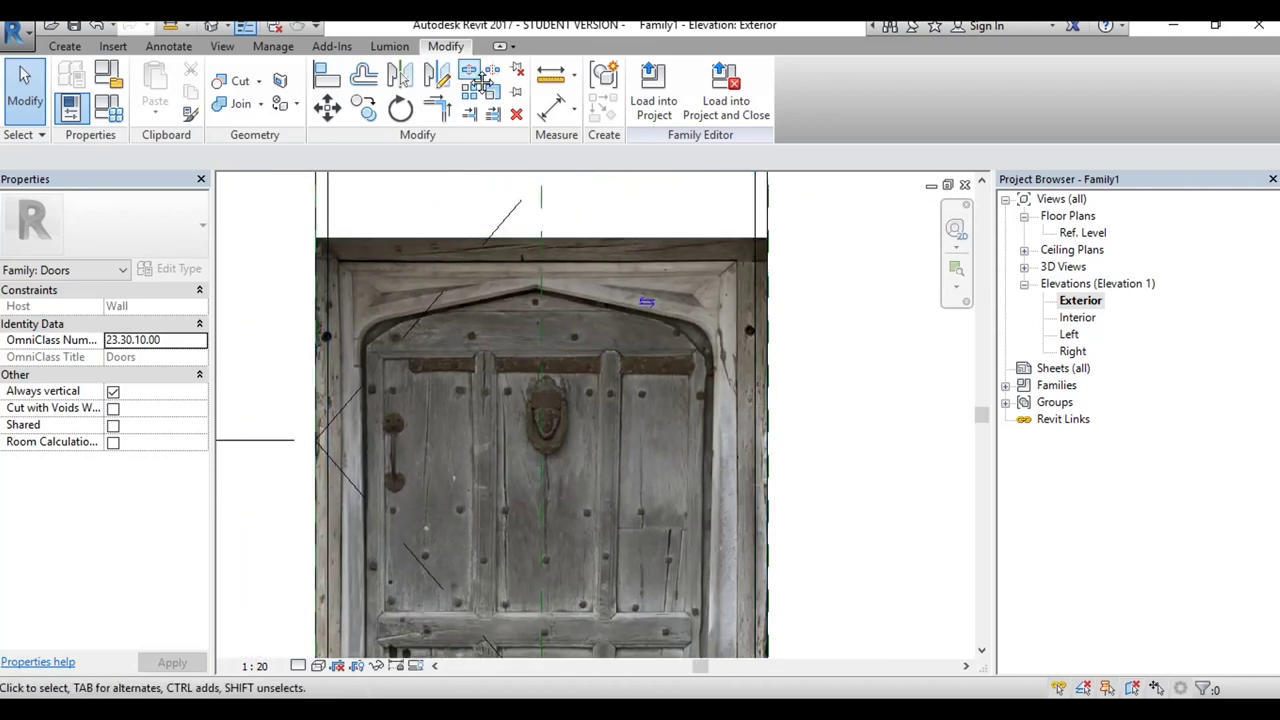
pyautogui.scroll(2, 730, 268)
pyautogui.press('d')
pyautogui.press('i')
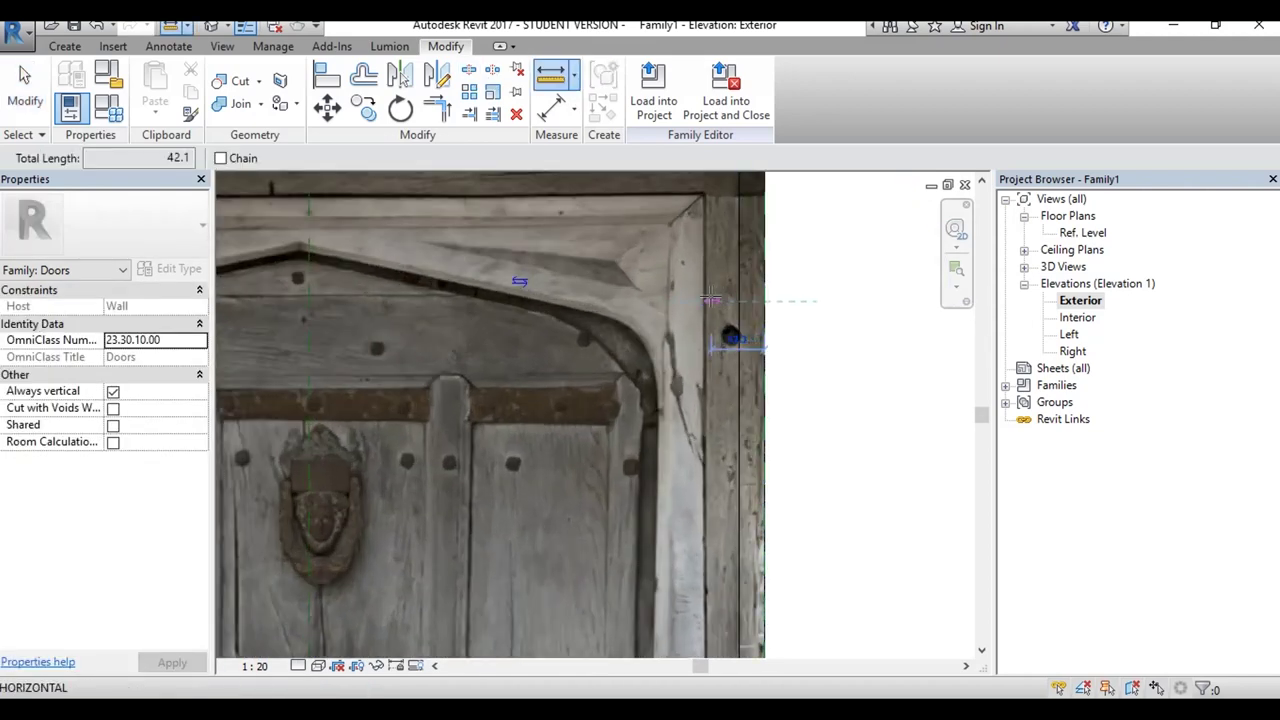
pyautogui.click(706, 300)
# Step: Select the door frame sweep and start editing it
pyautogui.click(25, 90)
pyautogui.scroll(-2, 728, 300)
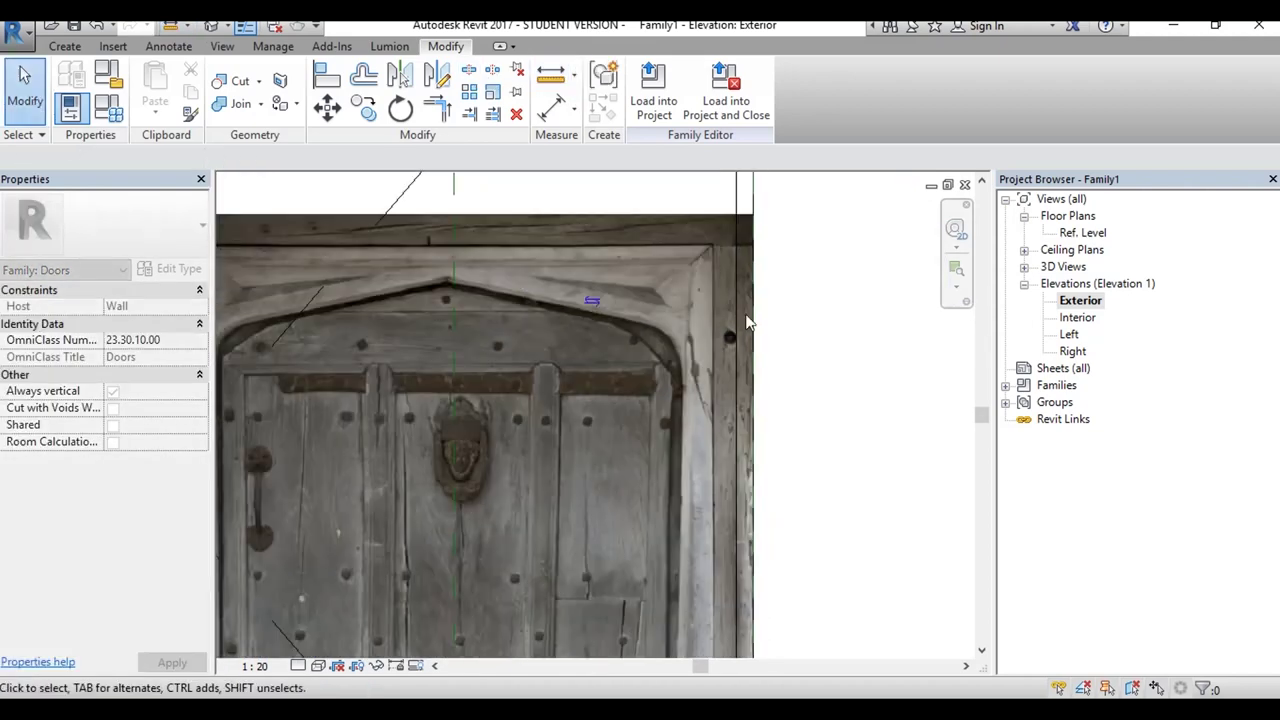
pyautogui.click(730, 246)
pyautogui.click(648, 90)
# Step: Open the frame sweep for editing and switch to editing its profile
pyautogui.doubleClick(1083, 232)
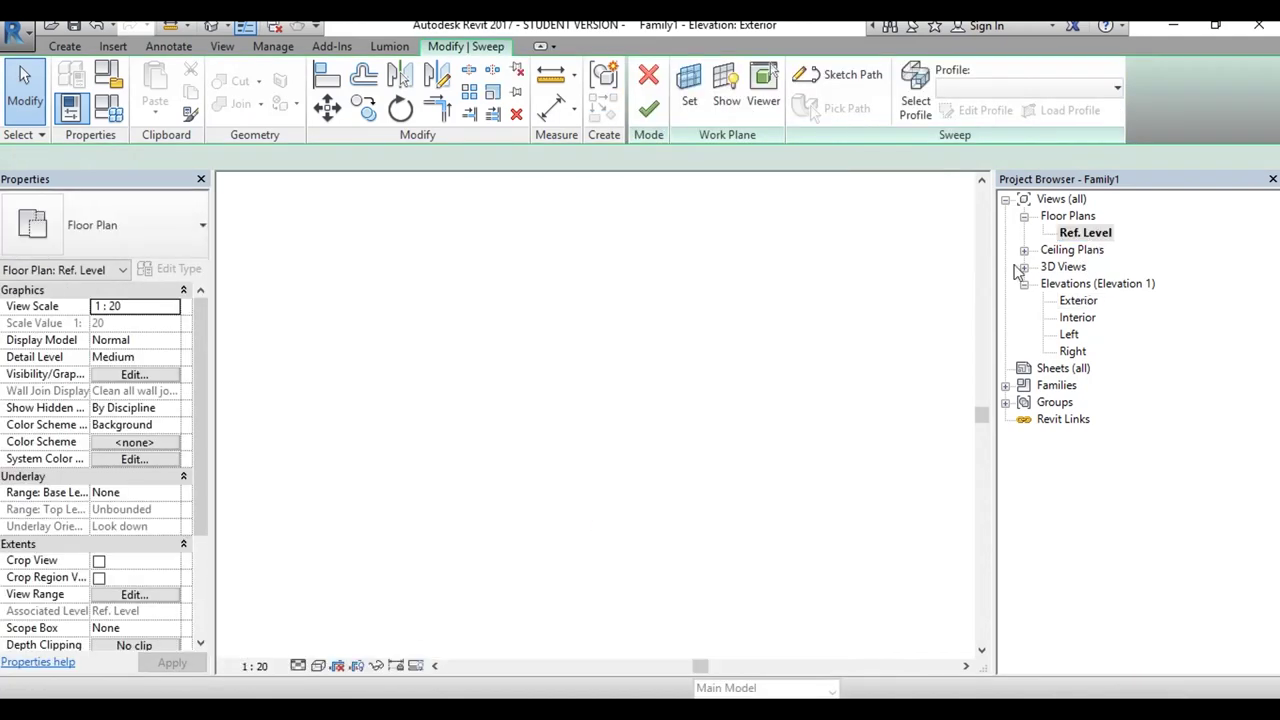
pyautogui.click(843, 75)
pyautogui.click(737, 549)
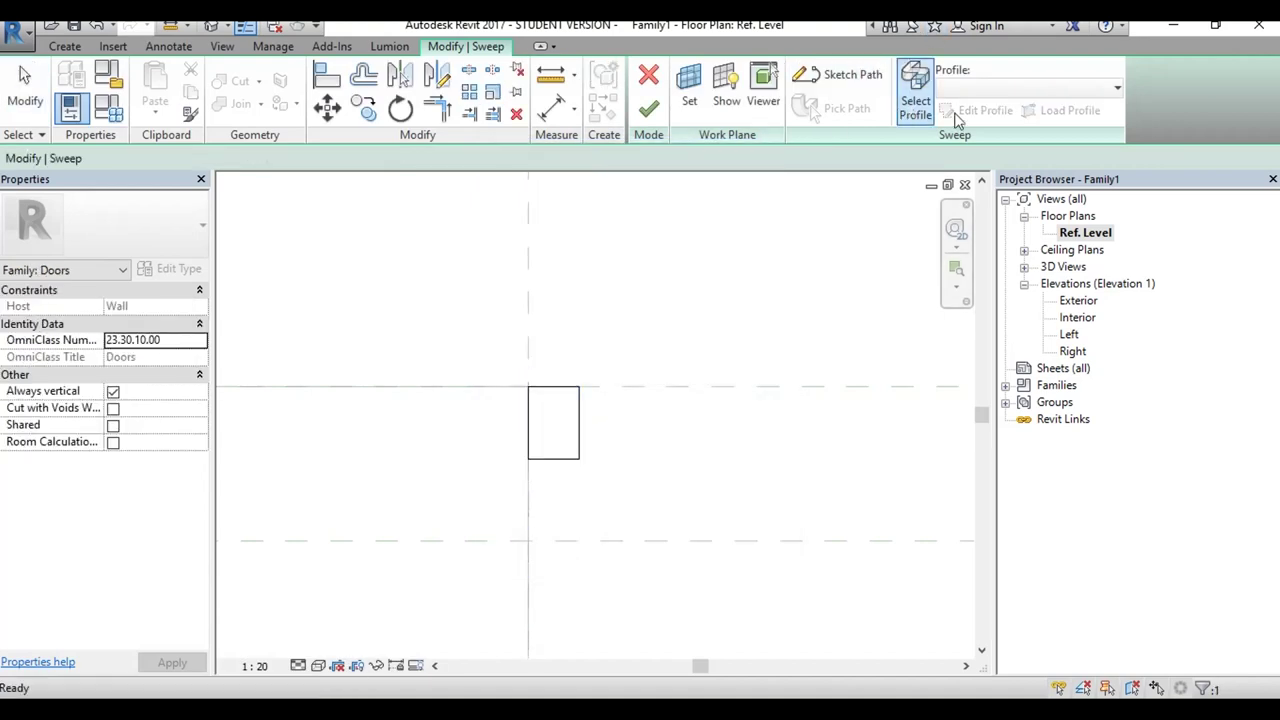
pyautogui.click(915, 100)
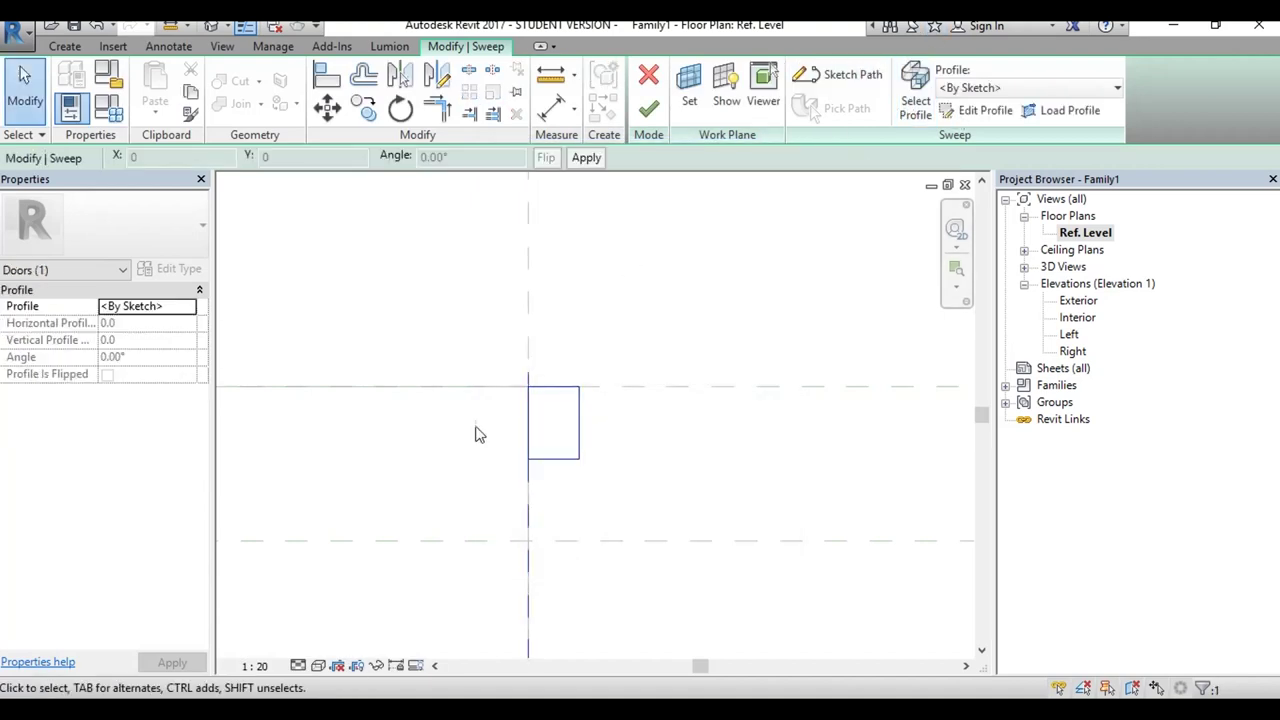
pyautogui.click(984, 110)
# Step: Set the profile rectangle to 60 wide and 45 tall (from 35.0)
pyautogui.scroll(4, 662, 405)
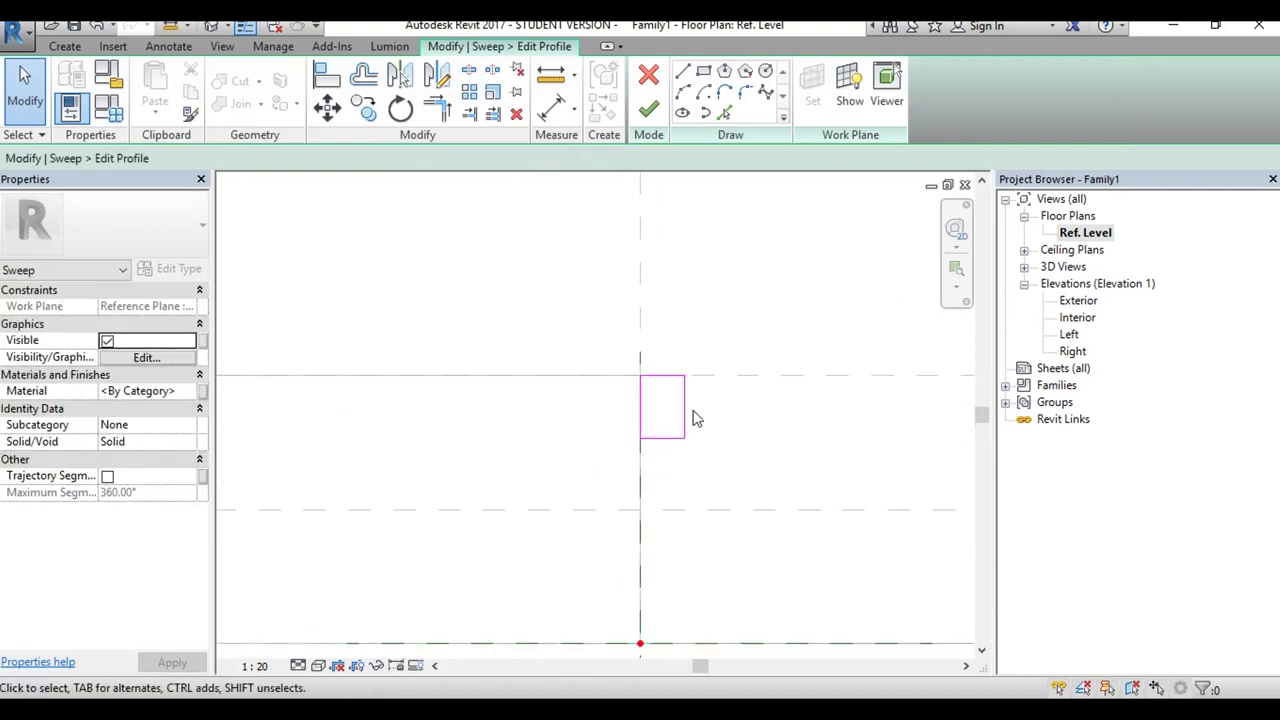
pyautogui.click(685, 420)
pyautogui.scroll(1, 684, 421)
pyautogui.click(651, 292)
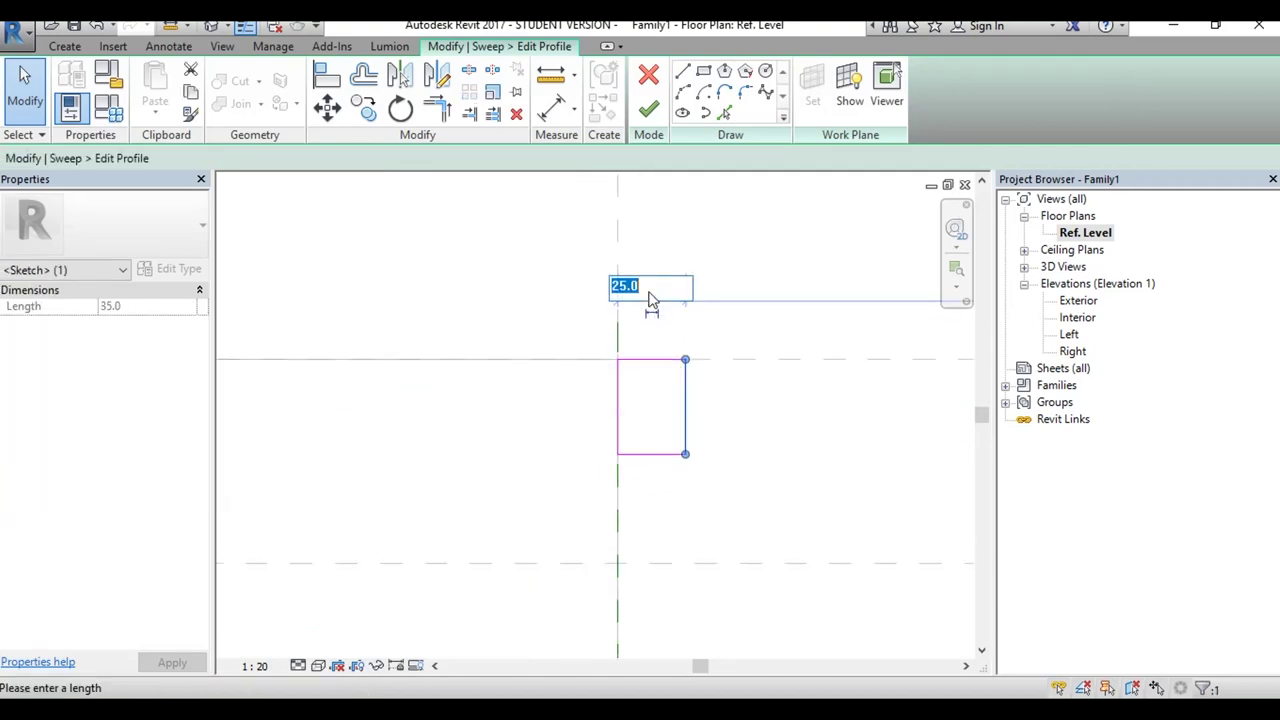
pyautogui.write('60')
pyautogui.press('Return')
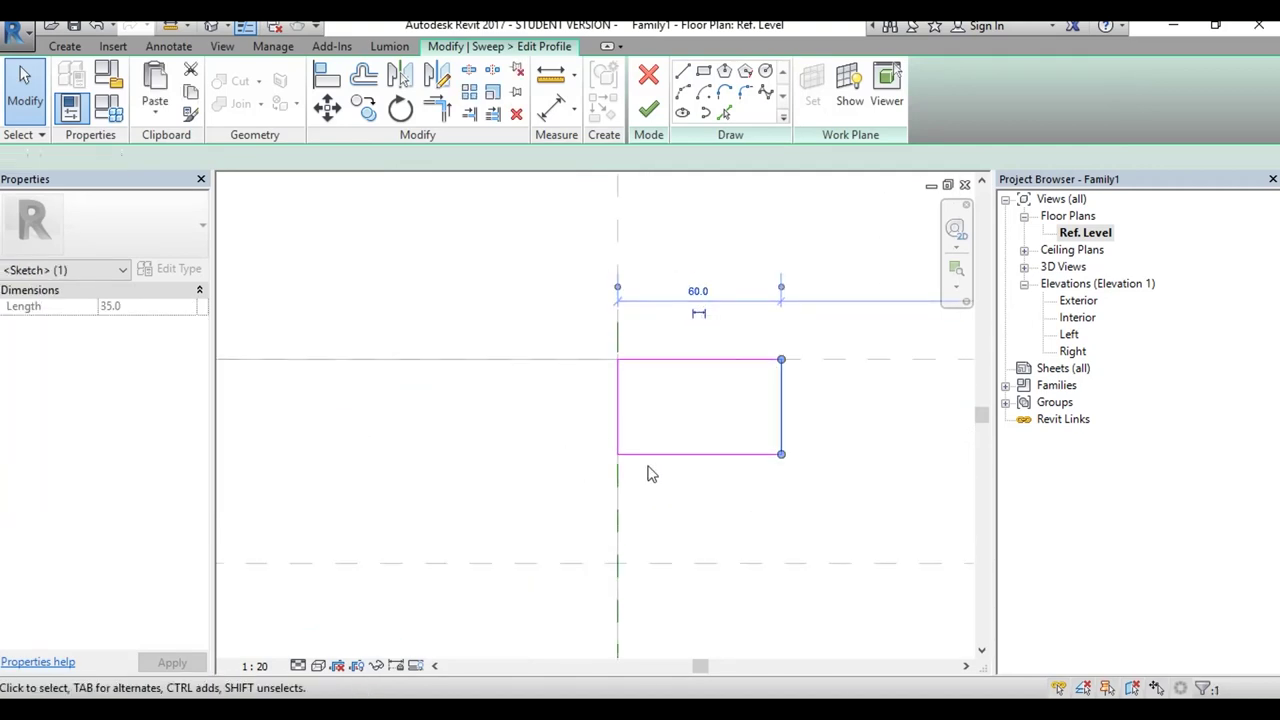
pyautogui.click(656, 454)
pyautogui.click(810, 408)
pyautogui.write('45')
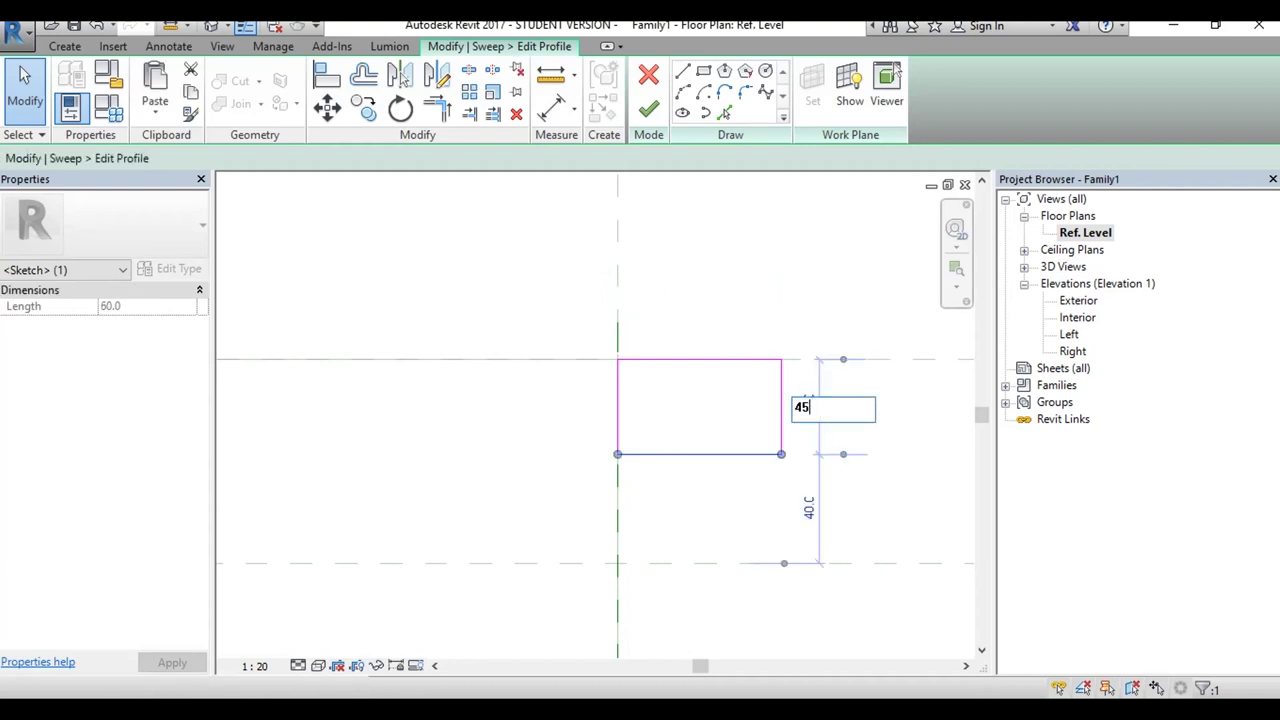
pyautogui.press('Return')
# Step: Finish the profile and the sweep, then go to the Exterior elevation
pyautogui.click(647, 110)
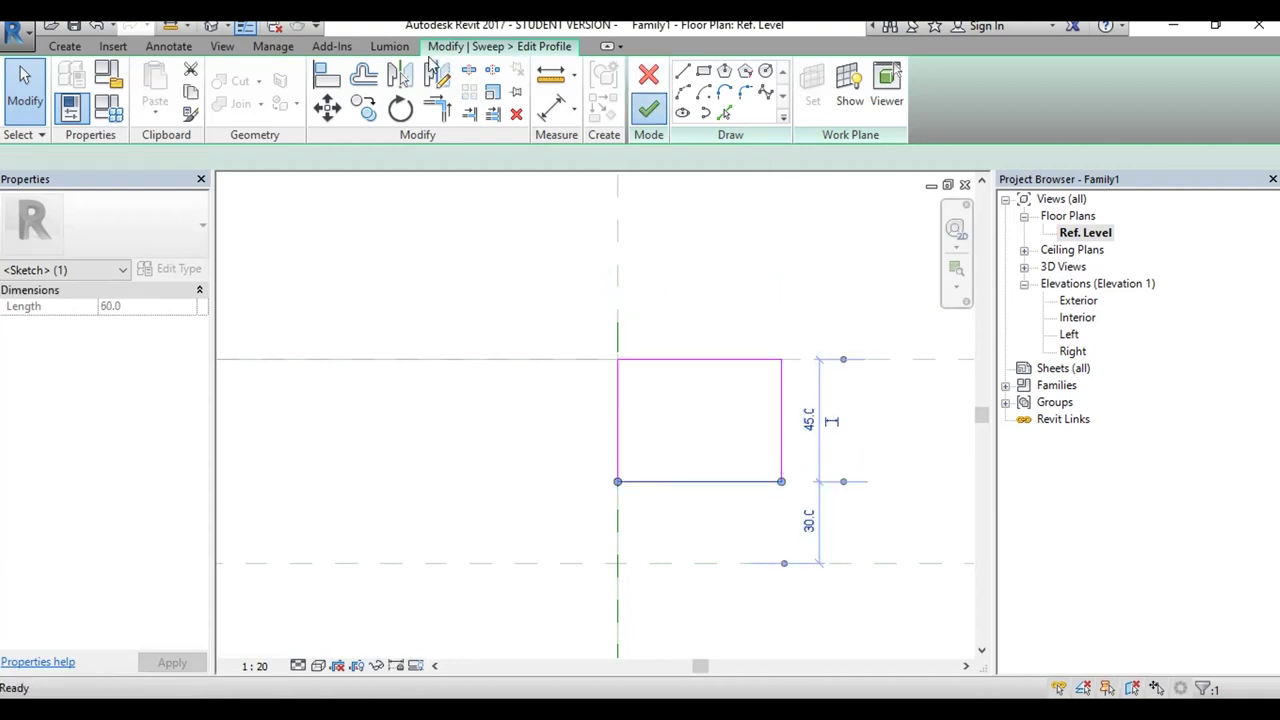
pyautogui.click(656, 114)
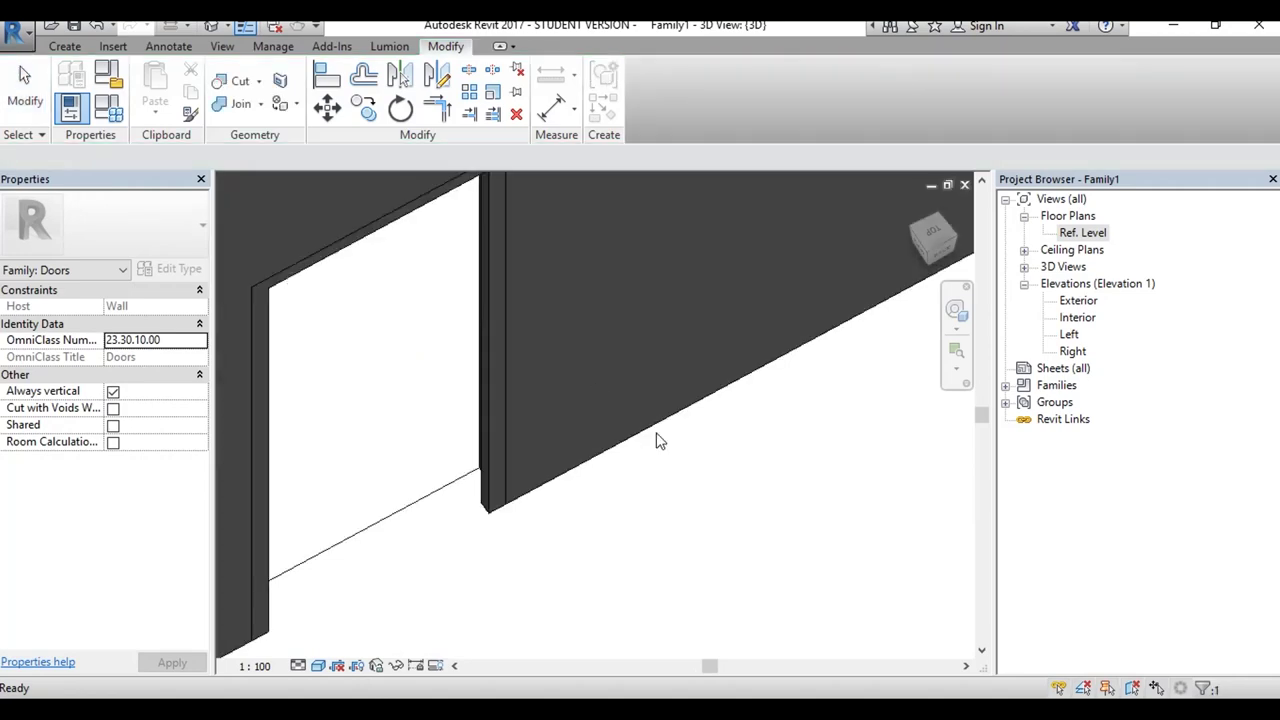
pyautogui.doubleClick(1078, 300)
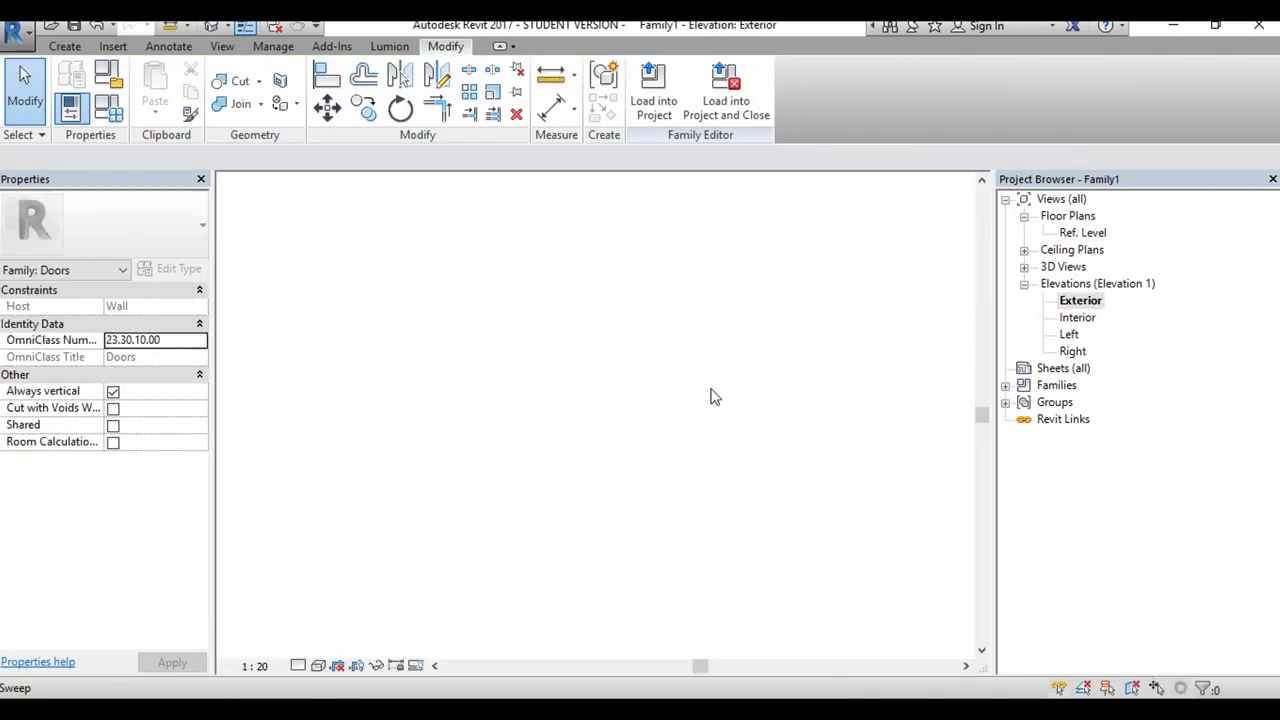
# Step: Zoom in on the door image and bring up Family Types showing Height 2100 and Width 900
pyautogui.moveTo(711, 394)
pyautogui.mouseDown(button='middle')
pyautogui.moveTo(751, 274)
pyautogui.moveTo(670, 415)
pyautogui.mouseUp(button='middle')
pyautogui.scroll(-3, 670, 412)
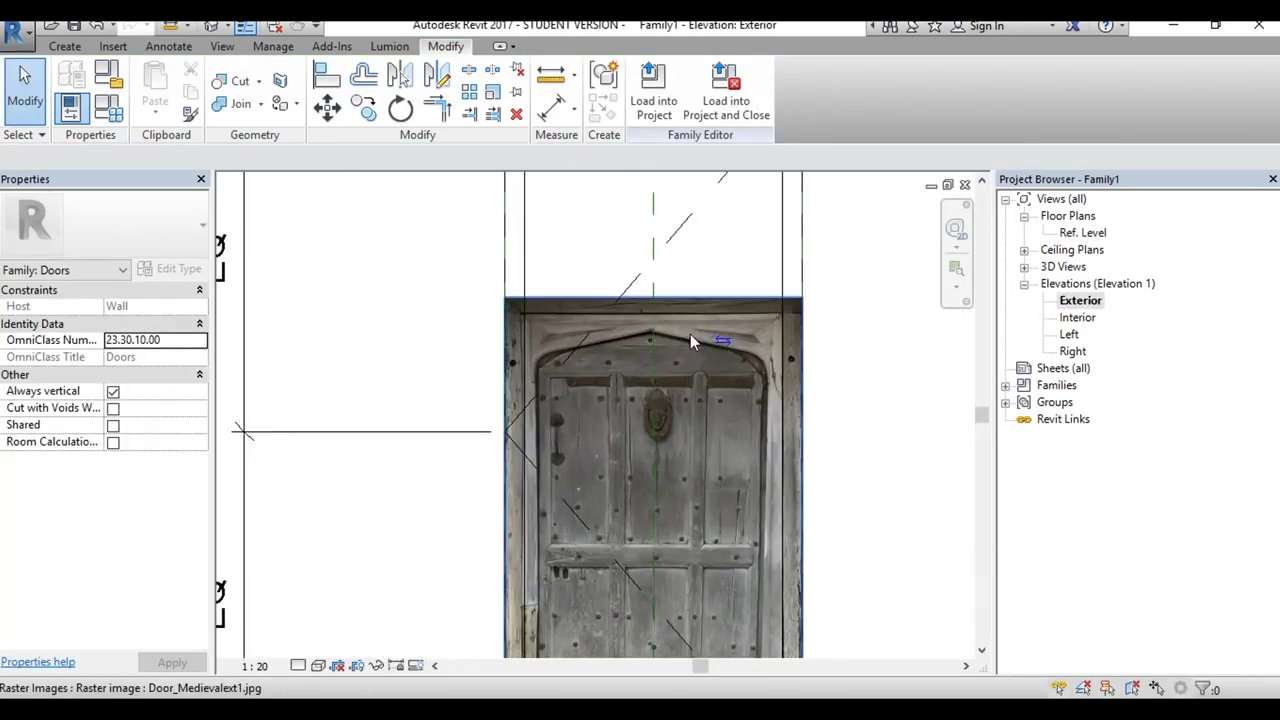
pyautogui.scroll(-2, 685, 320)
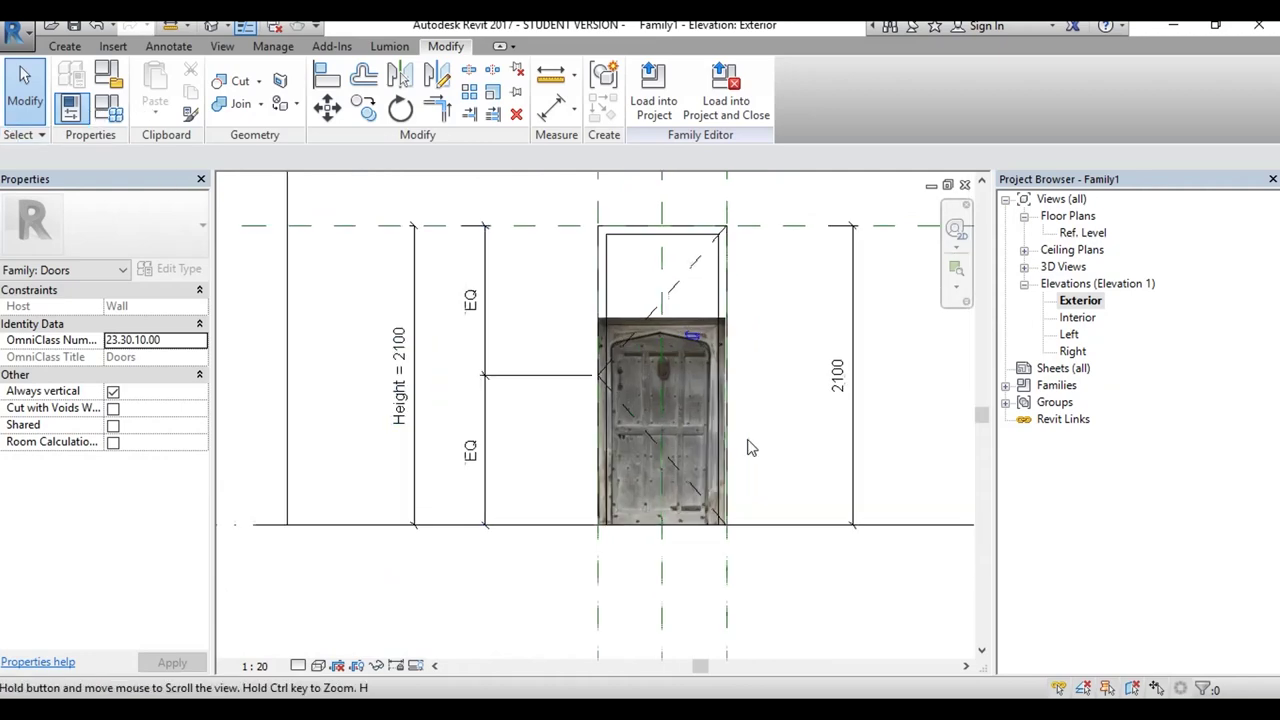
pyautogui.scroll(1, 705, 410)
pyautogui.scroll(1, 711, 413)
pyautogui.scroll(1, 711, 413)
pyautogui.scroll(1, 711, 413)
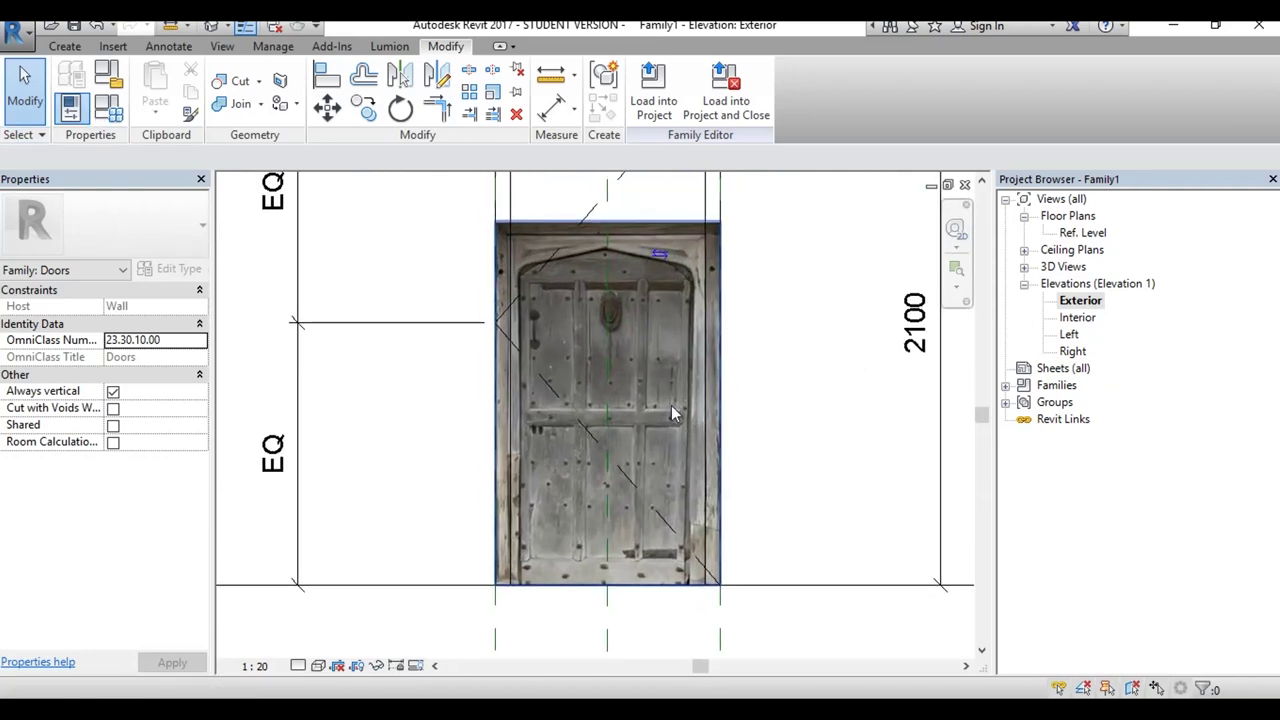
pyautogui.click(115, 108)
pyautogui.write('2000')
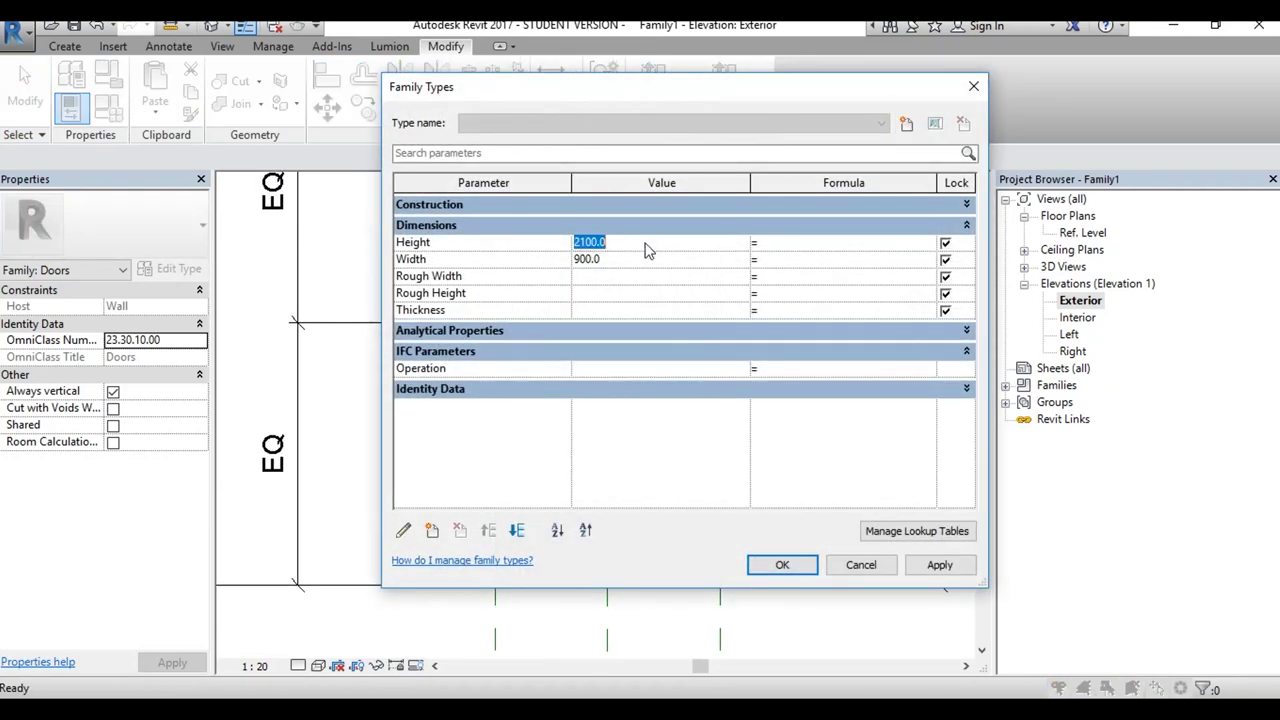
# Step: Apply the 2000 door Height, close Family Types, and zoom around the door to check it
pyautogui.click(926, 566)
pyautogui.click(760, 563)
pyautogui.scroll(-1, 667, 391)
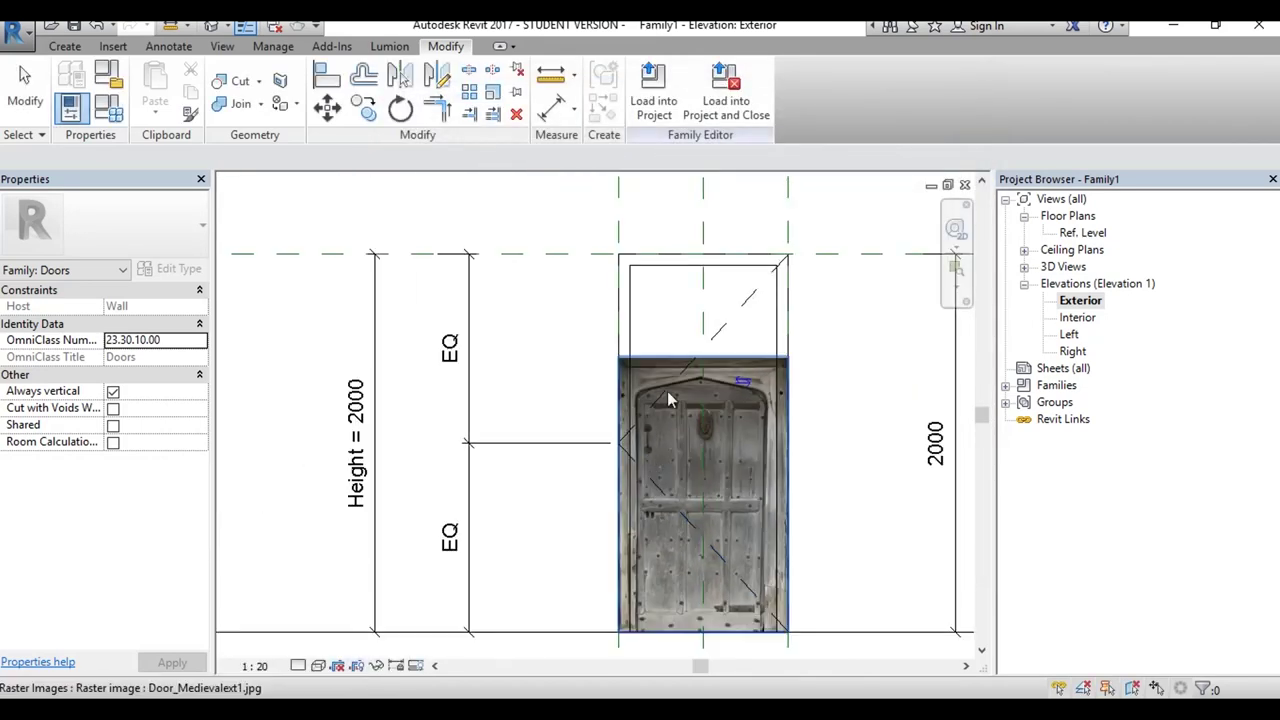
pyautogui.scroll(1, 700, 390)
pyautogui.scroll(1, 782, 393)
pyautogui.scroll(-1, 779, 400)
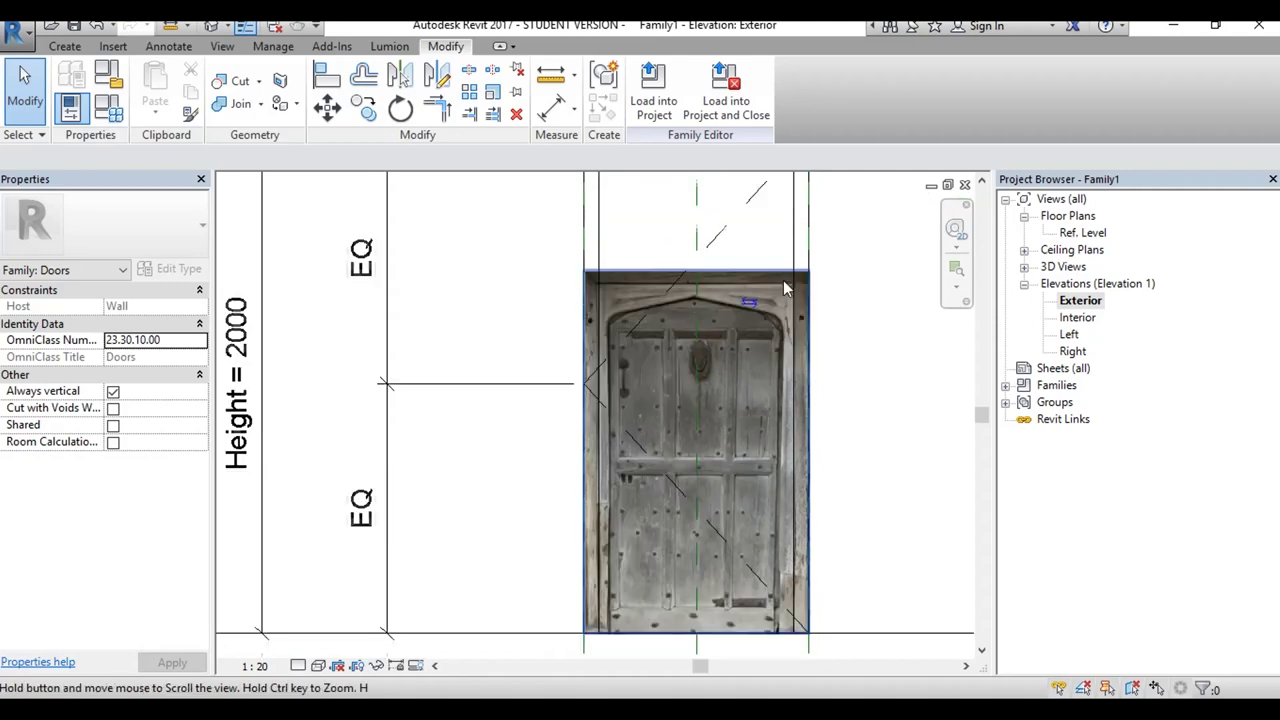
pyautogui.scroll(1, 754, 468)
pyautogui.scroll(-1, 754, 468)
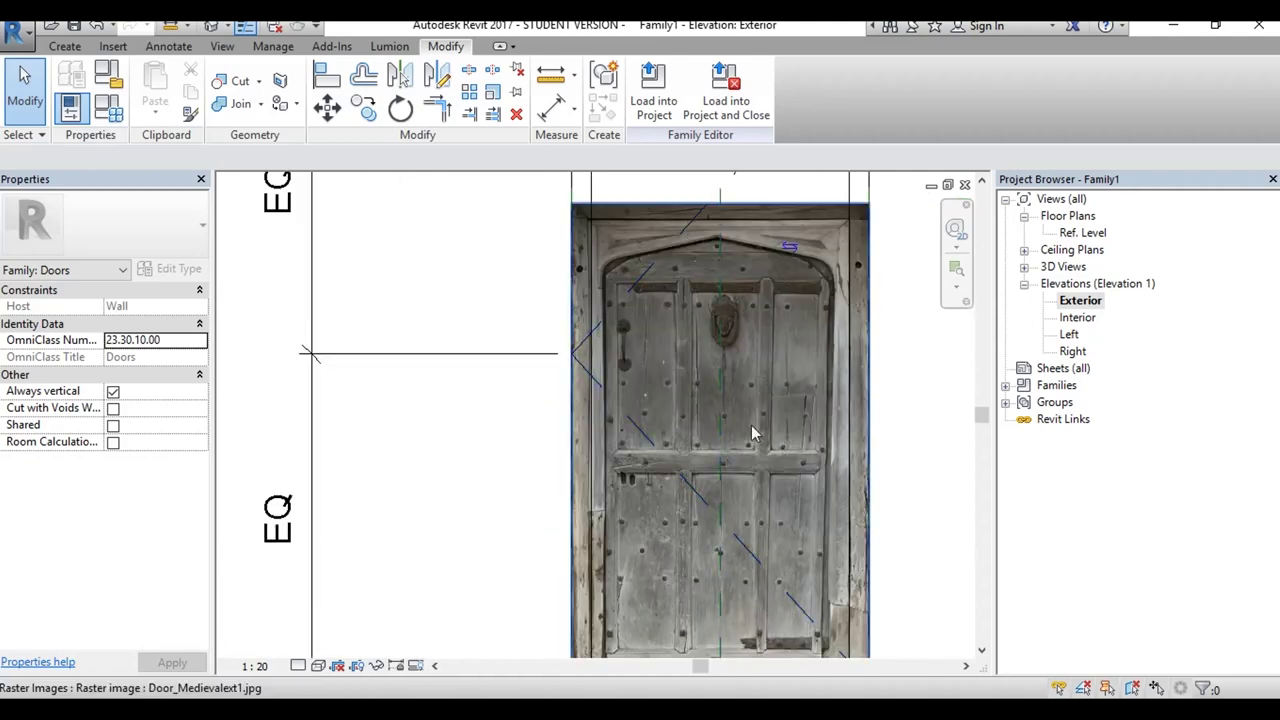
pyautogui.scroll(1, 693, 303)
pyautogui.scroll(-1, 659, 427)
pyautogui.scroll(1, 751, 480)
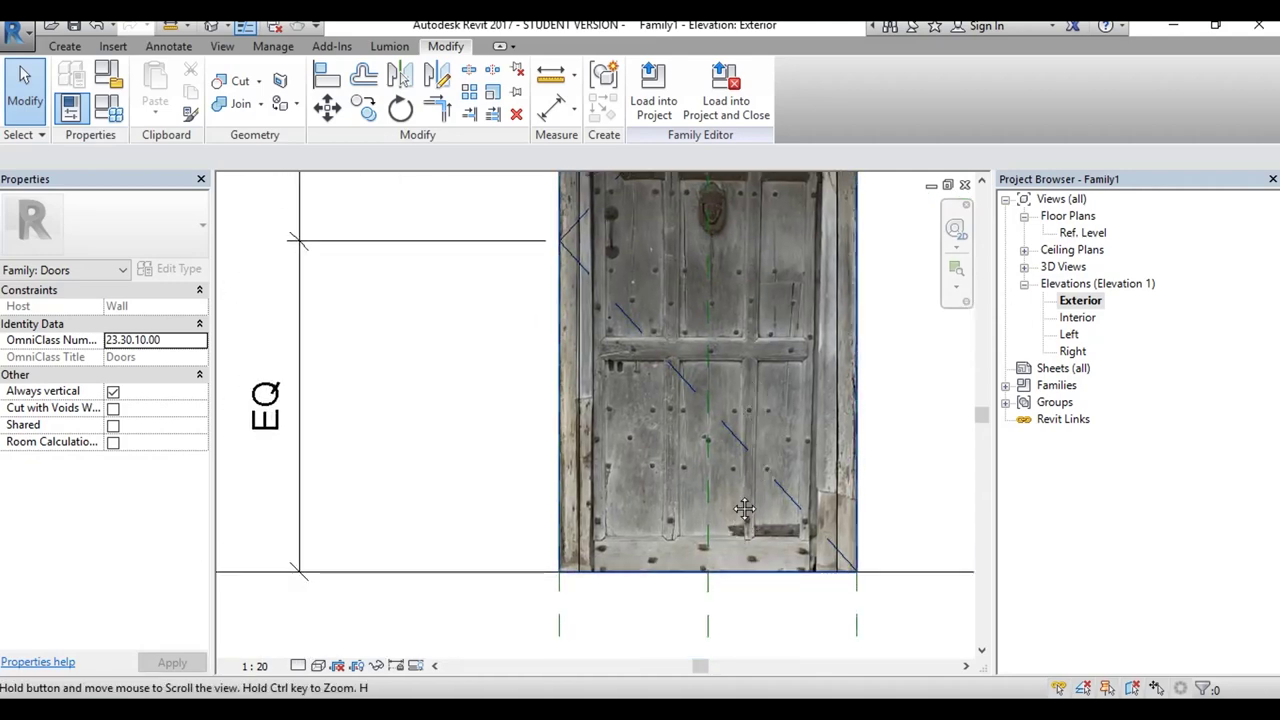
pyautogui.scroll(-1, 744, 508)
pyautogui.scroll(1, 723, 549)
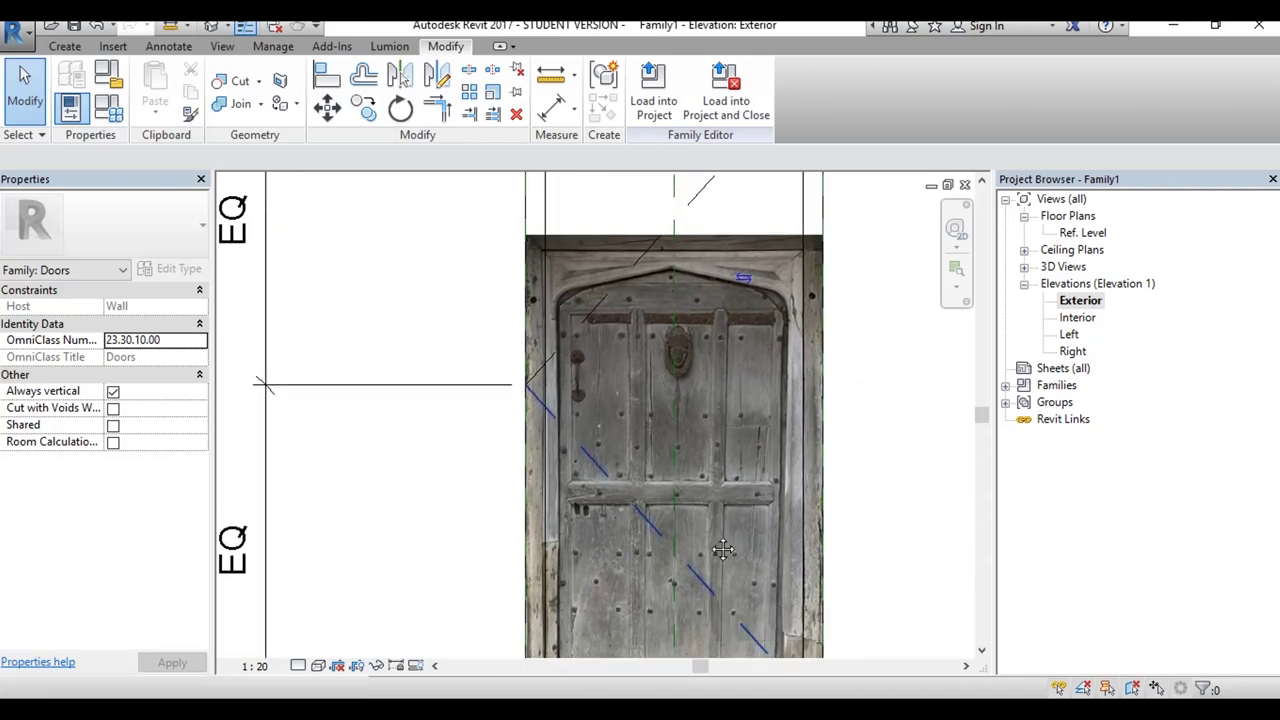
pyautogui.scroll(-1, 723, 549)
pyautogui.scroll(1, 637, 305)
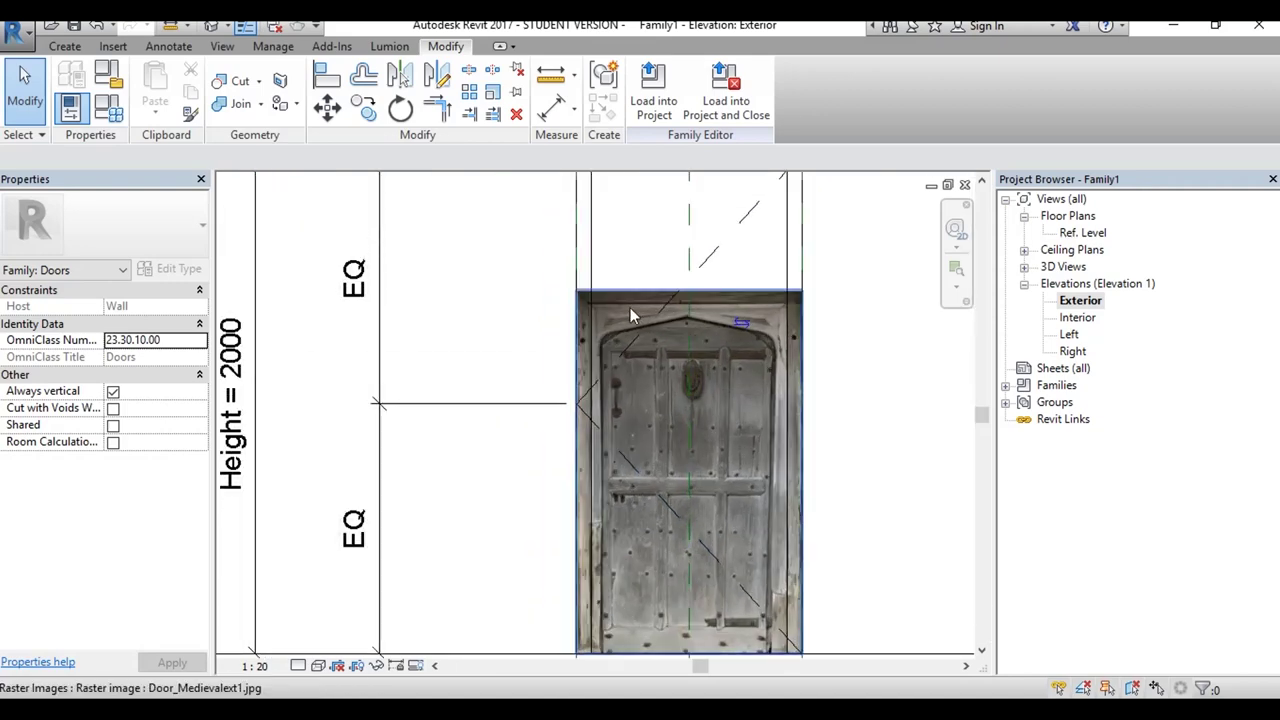
pyautogui.scroll(-1, 636, 309)
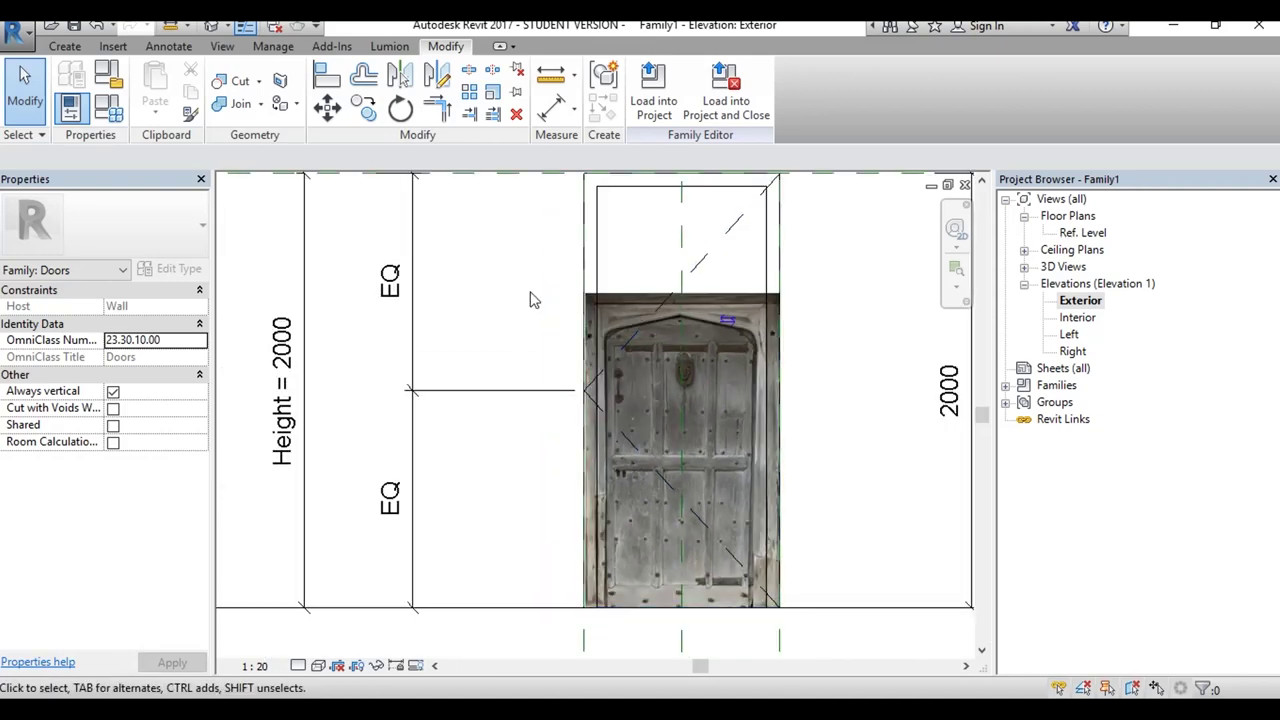
pyautogui.scroll(1, 667, 310)
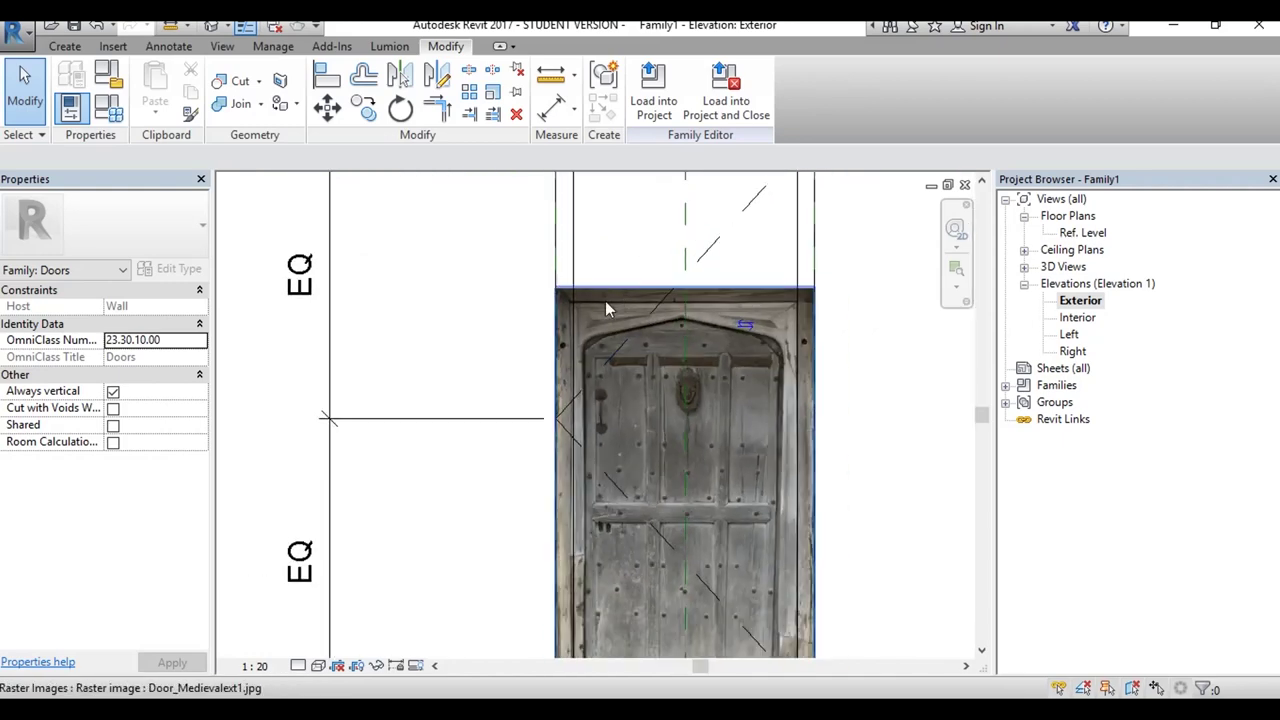
# Step: Move the door photo further to the right in the Exterior elevation
pyautogui.click(610, 285)
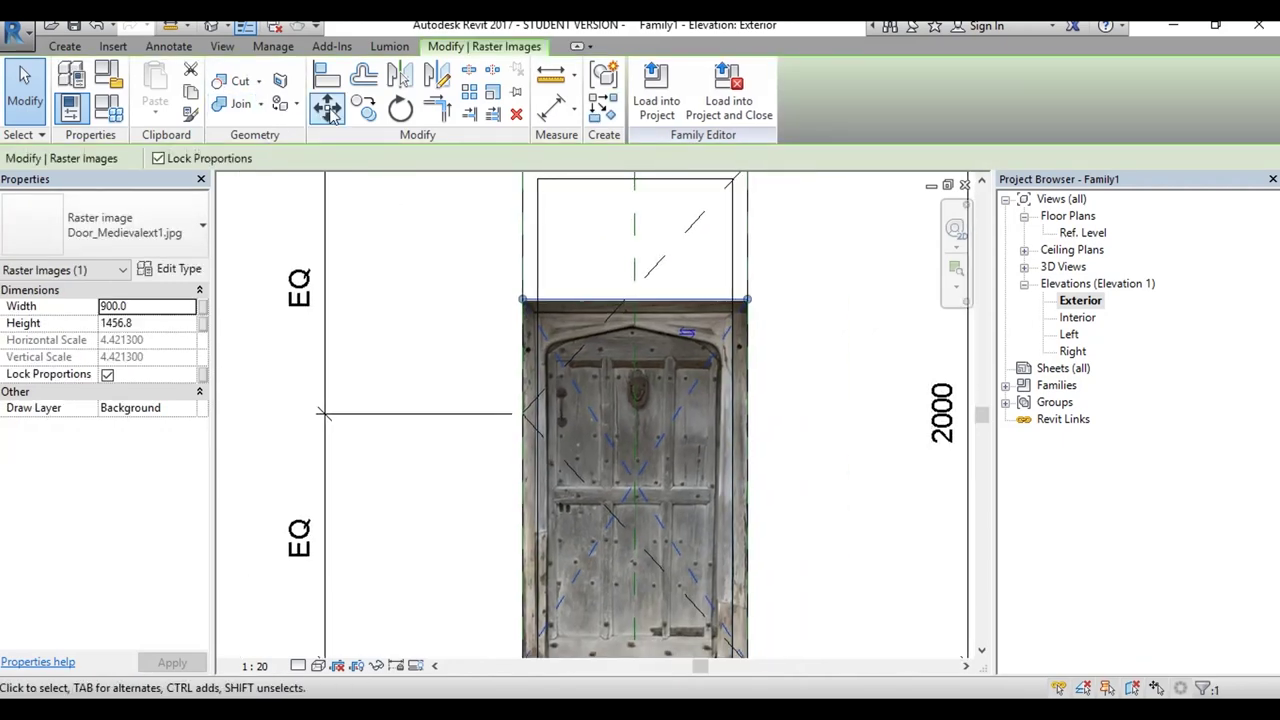
pyautogui.click(540, 303)
pyautogui.click(766, 280)
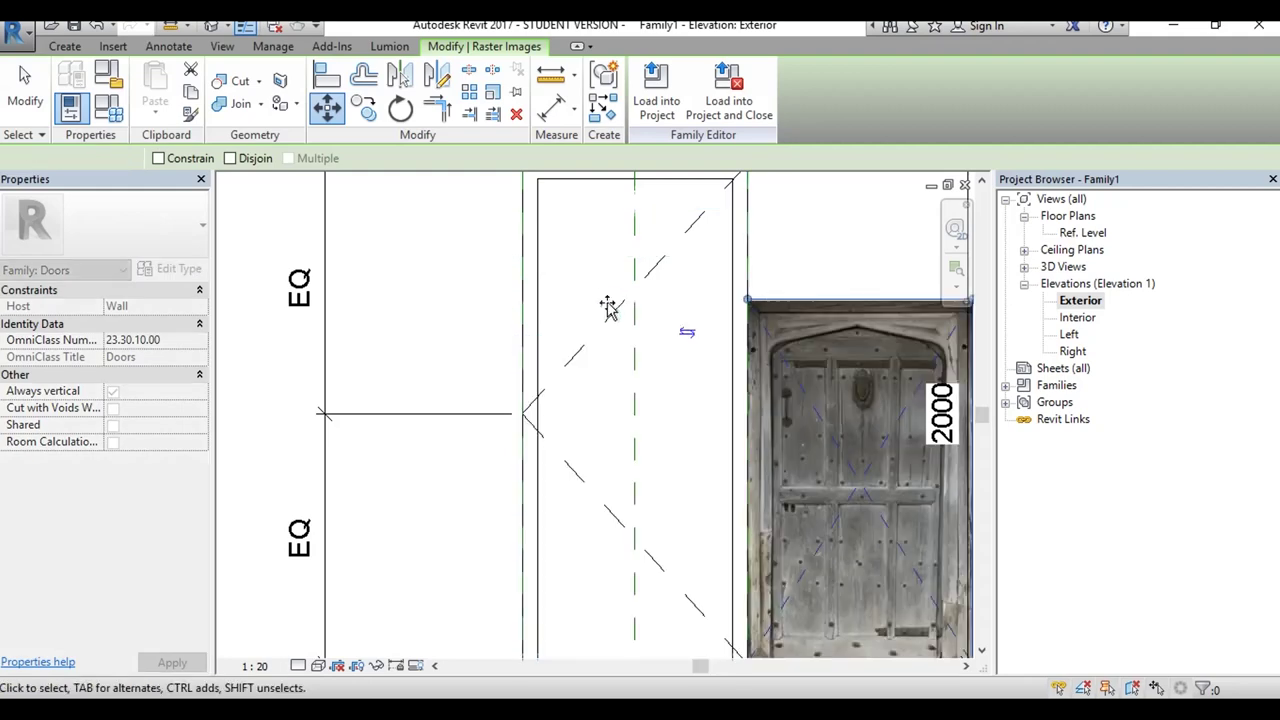
# Step: Switch to the Ref. Level floor plan and frame the door opening cut through the wall
pyautogui.doubleClick(1083, 232)
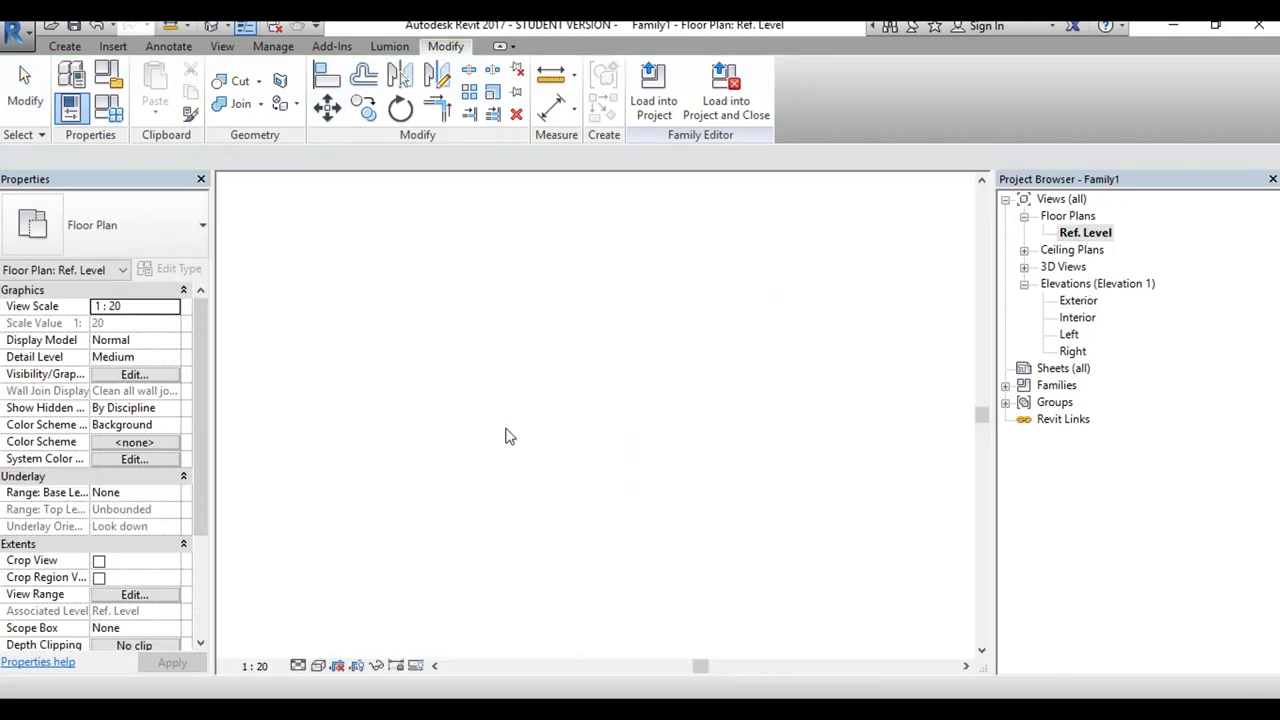
pyautogui.scroll(-2, 735, 476)
pyautogui.scroll(-3, 748, 443)
pyautogui.scroll(4, 705, 434)
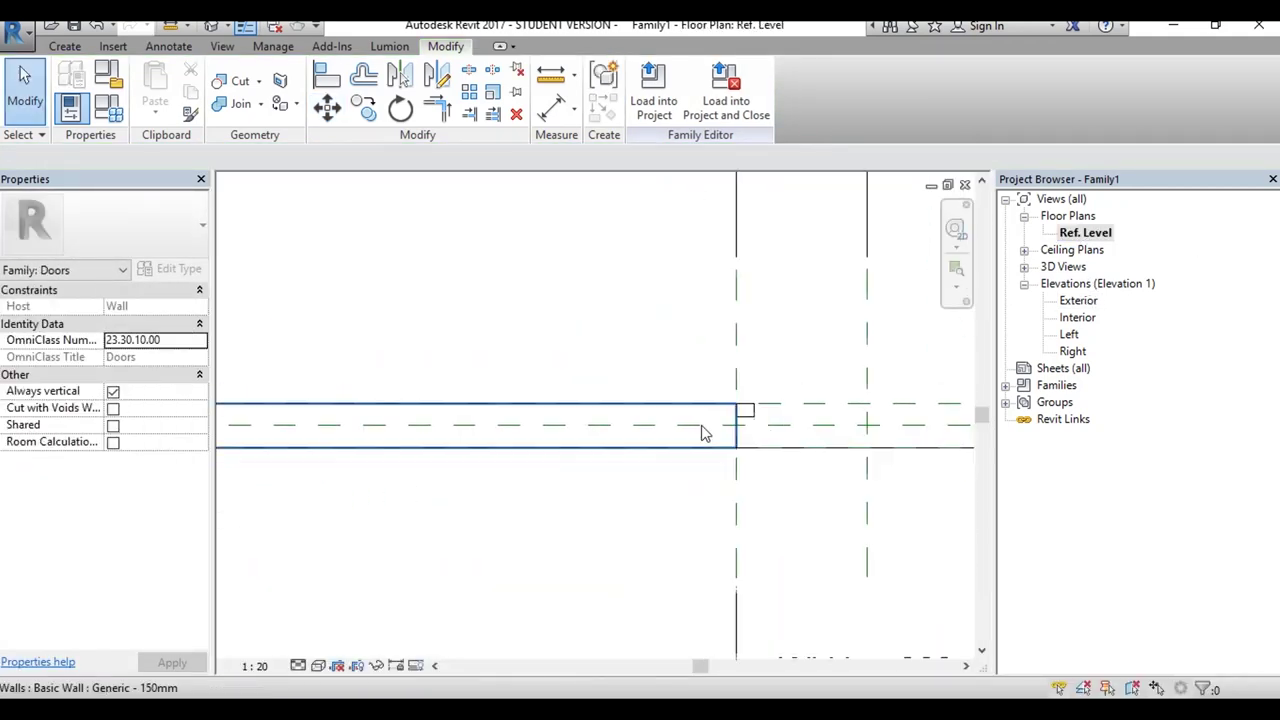
pyautogui.scroll(2, 397, 420)
pyautogui.moveTo(397, 420); pyautogui.dragTo(545, 425, button='middle')
pyautogui.scroll(1, 529, 451)
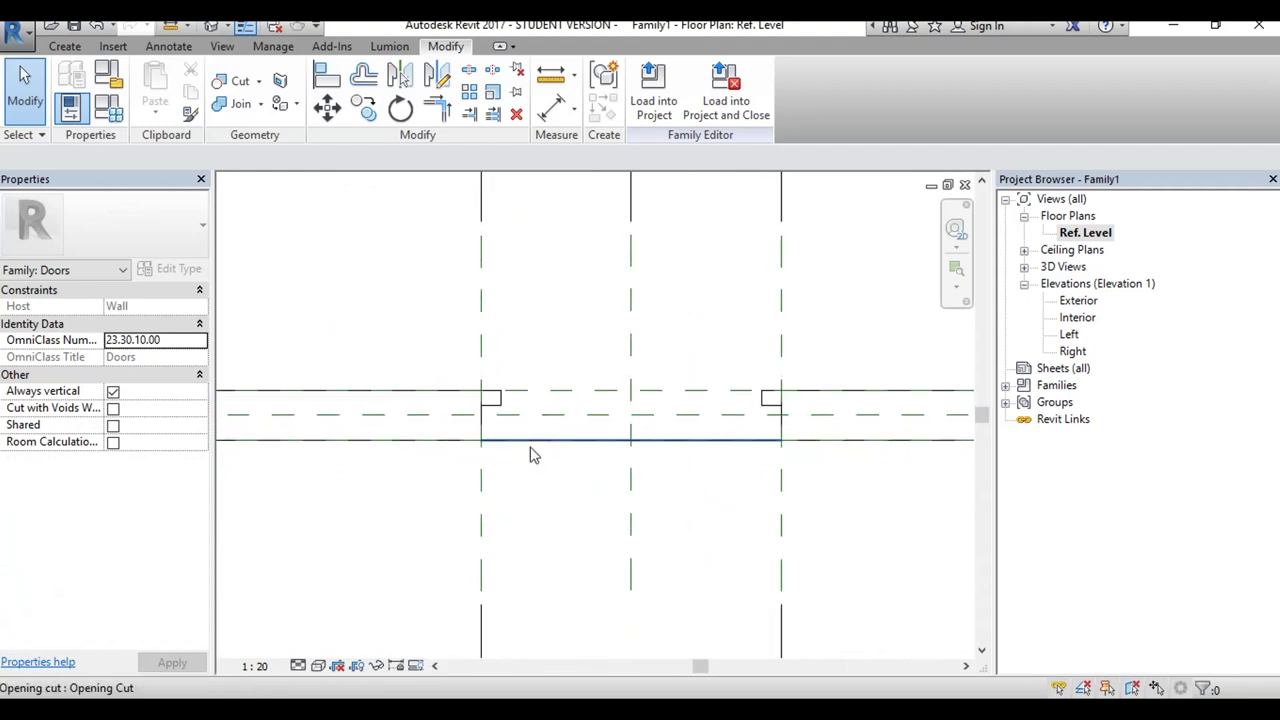
pyautogui.scroll(1, 529, 451)
pyautogui.click(80, 50)
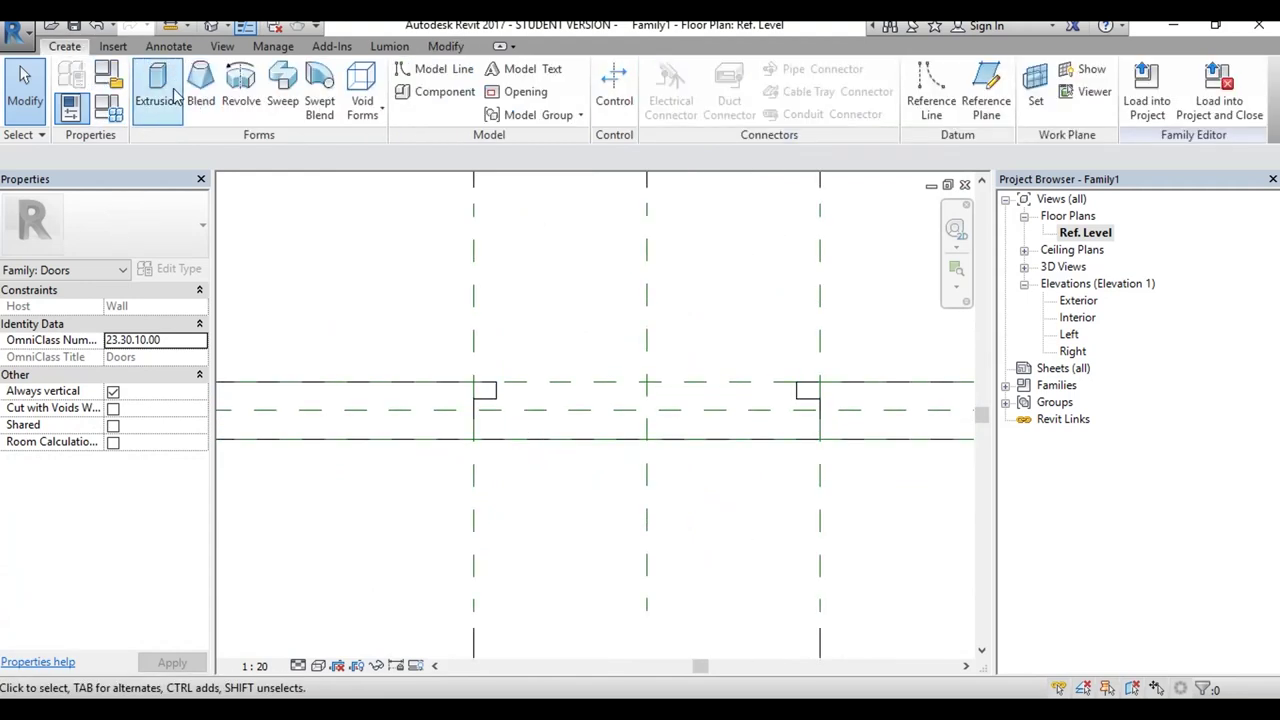
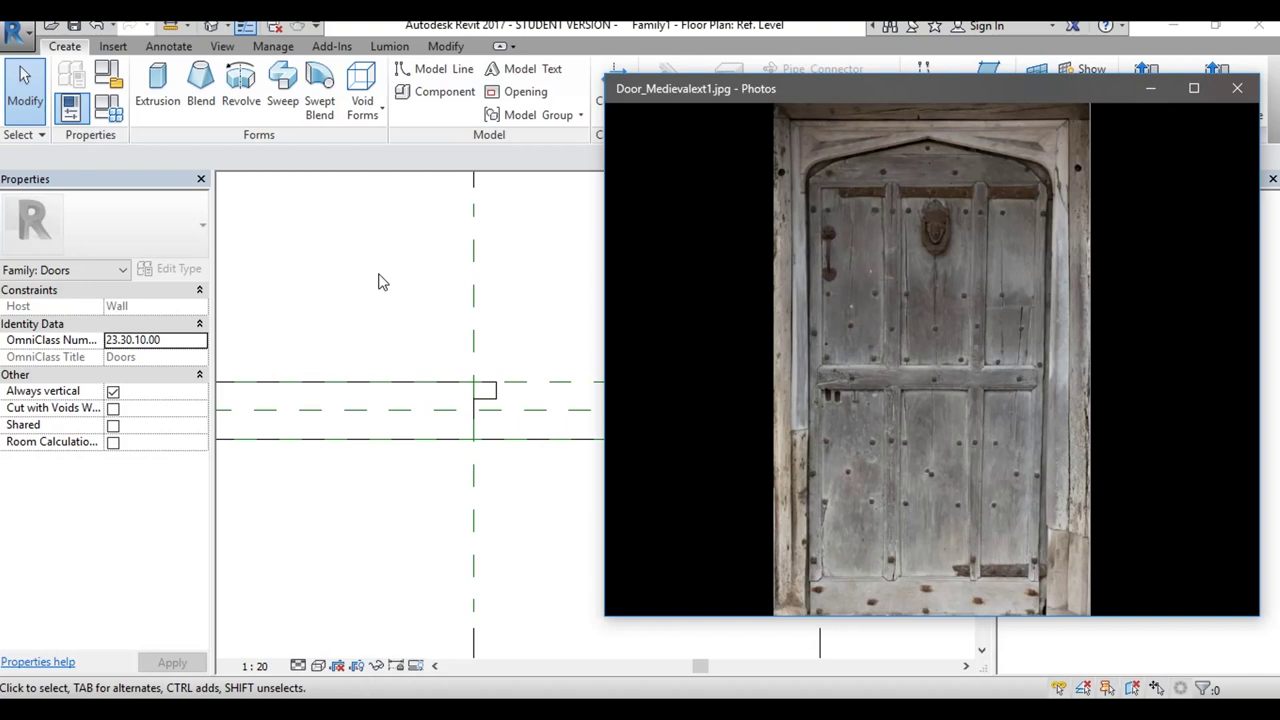
# Step: Compare the Door_Medievalext1.jpg photo with the door family, then return to Revit's Ref. Level plan
pyautogui.click(400, 282)
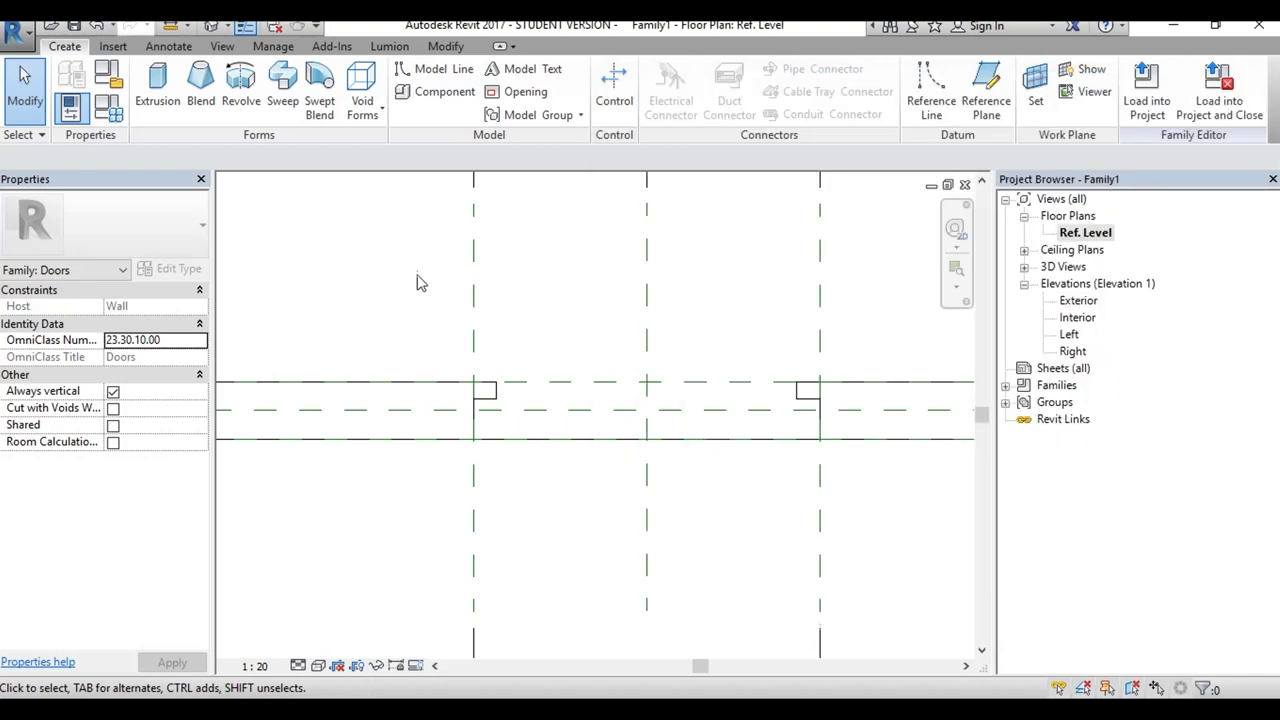
pyautogui.hotkey('alt', 'Tab')
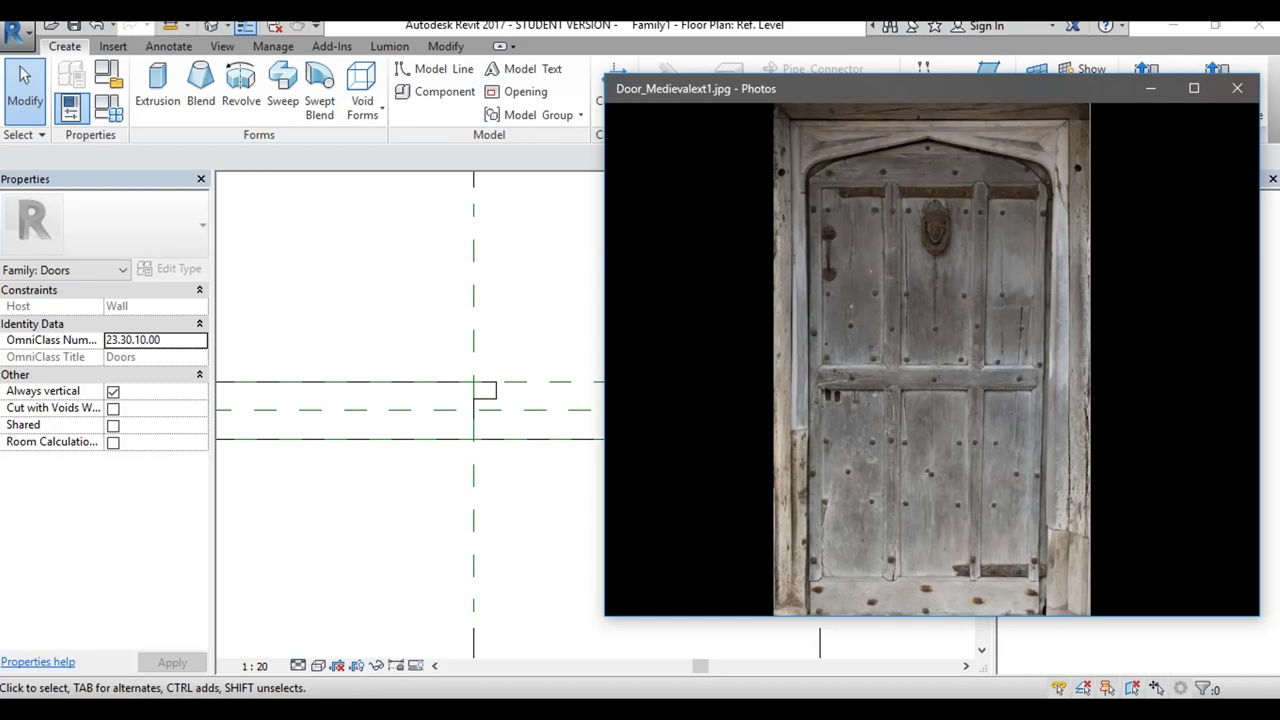
pyautogui.hotkey('alt', 'Tab')
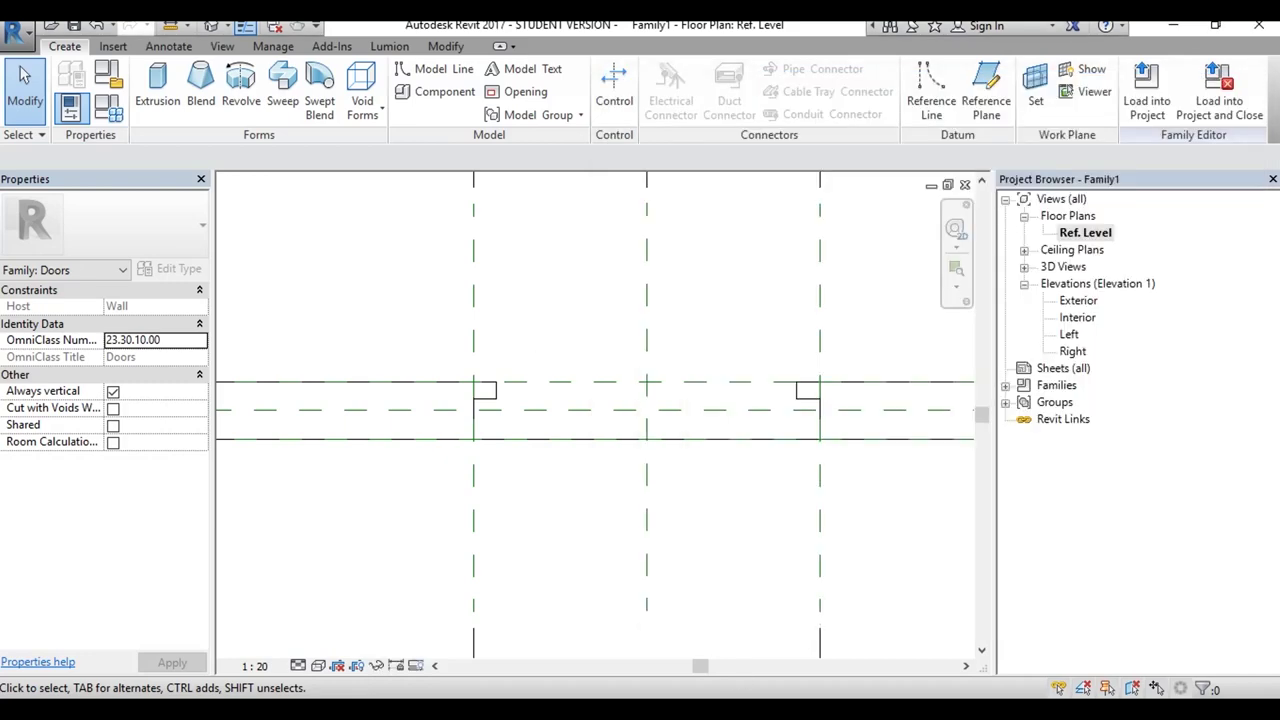
pyautogui.hotkey('alt', 'Tab')
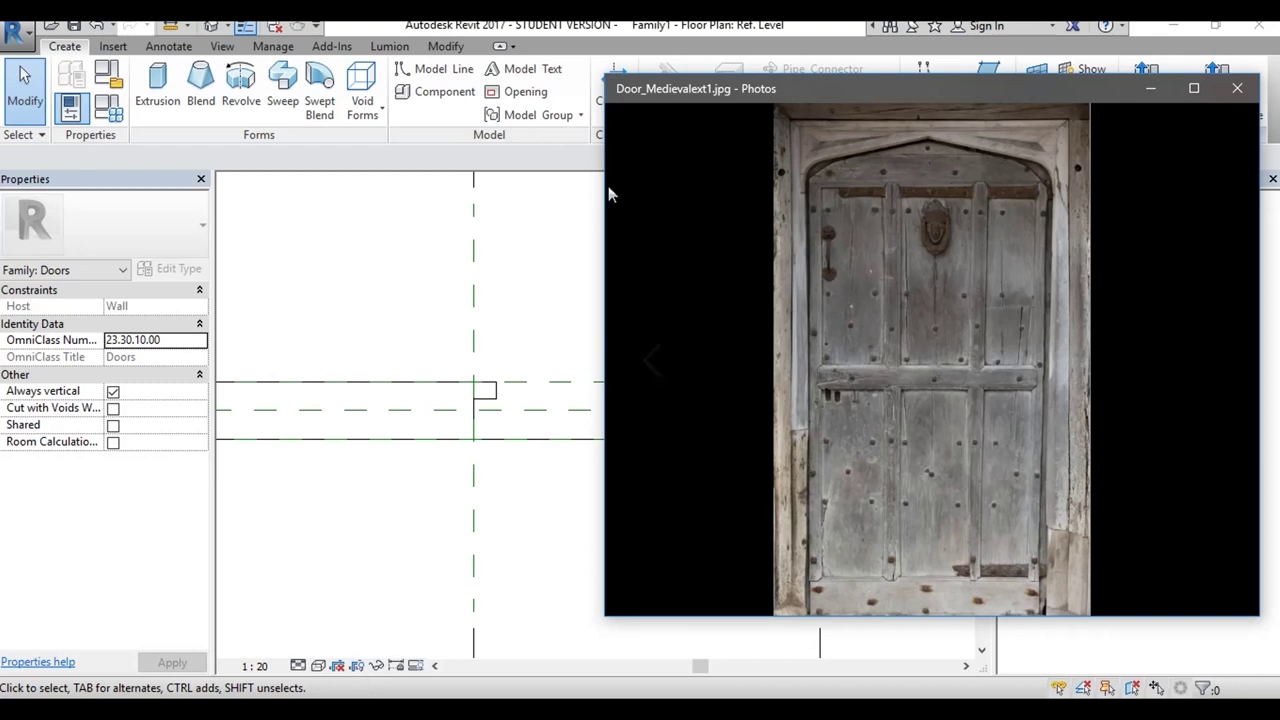
pyautogui.moveTo(606, 192); pyautogui.dragTo(611, 192)
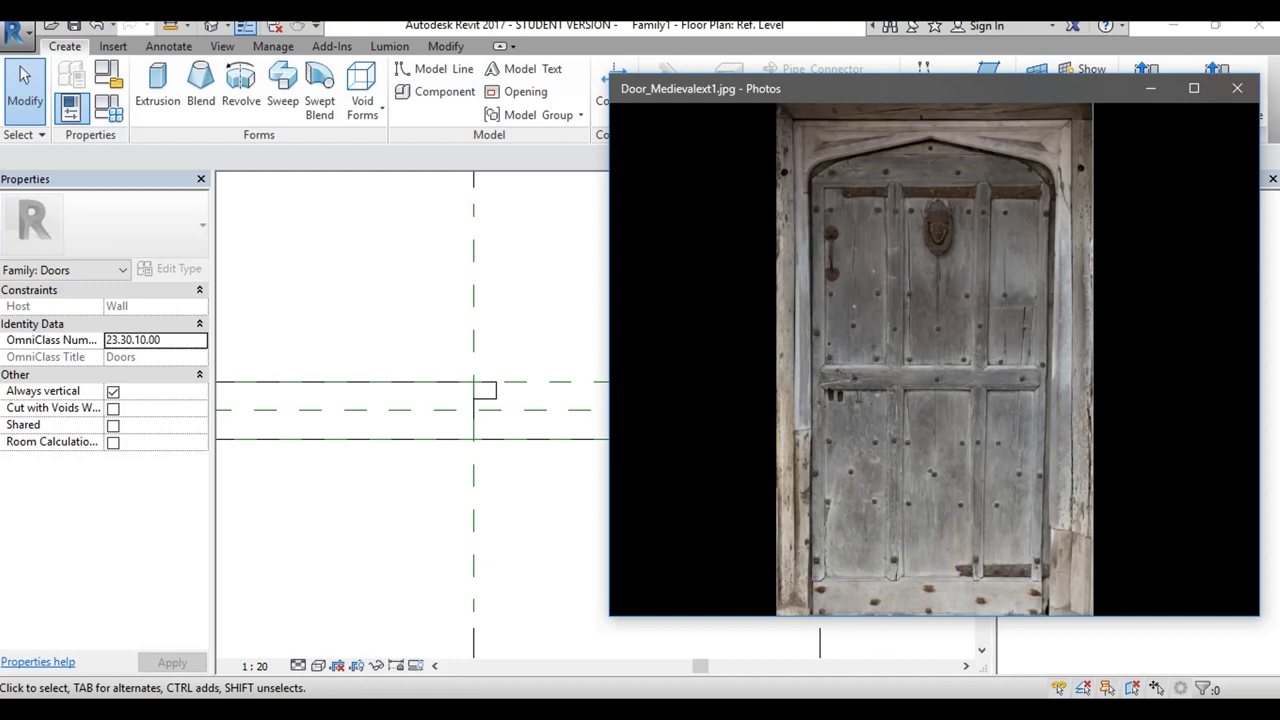
pyautogui.click(45, 155)
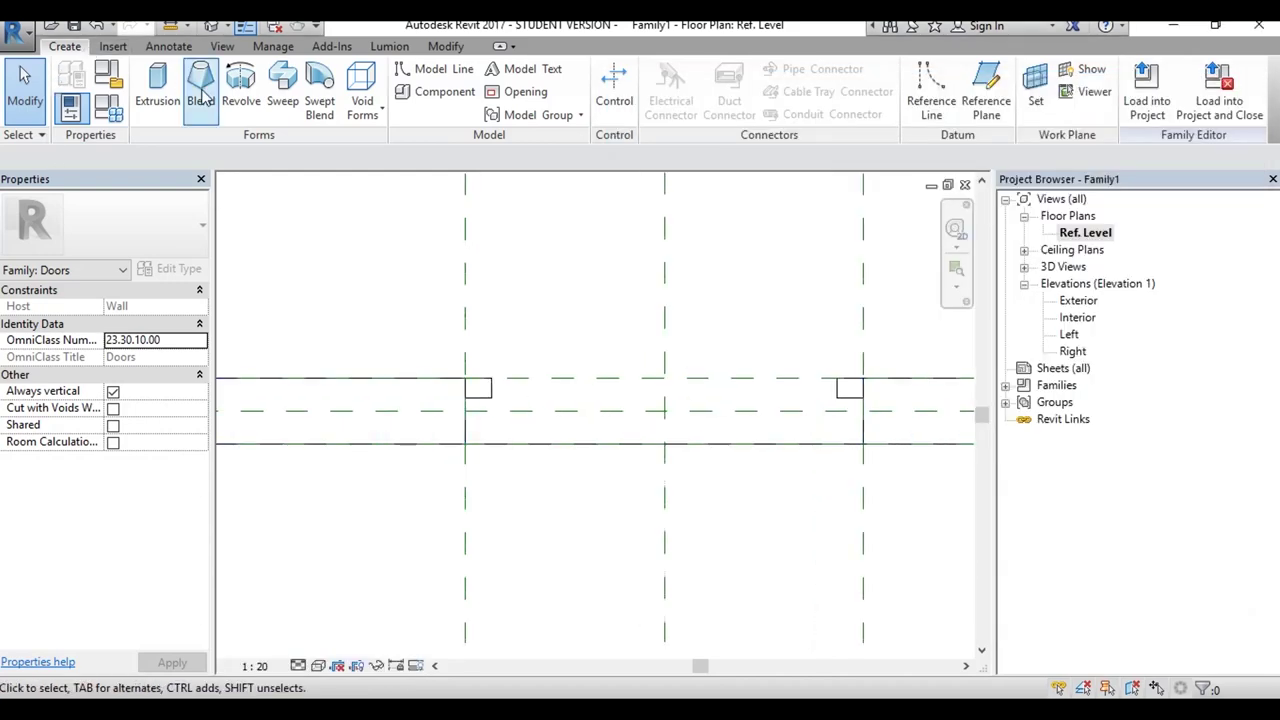
# Step: Start a solid extrusion and sketch a rectangle across the door opening for the panel
pyautogui.click(157, 85)
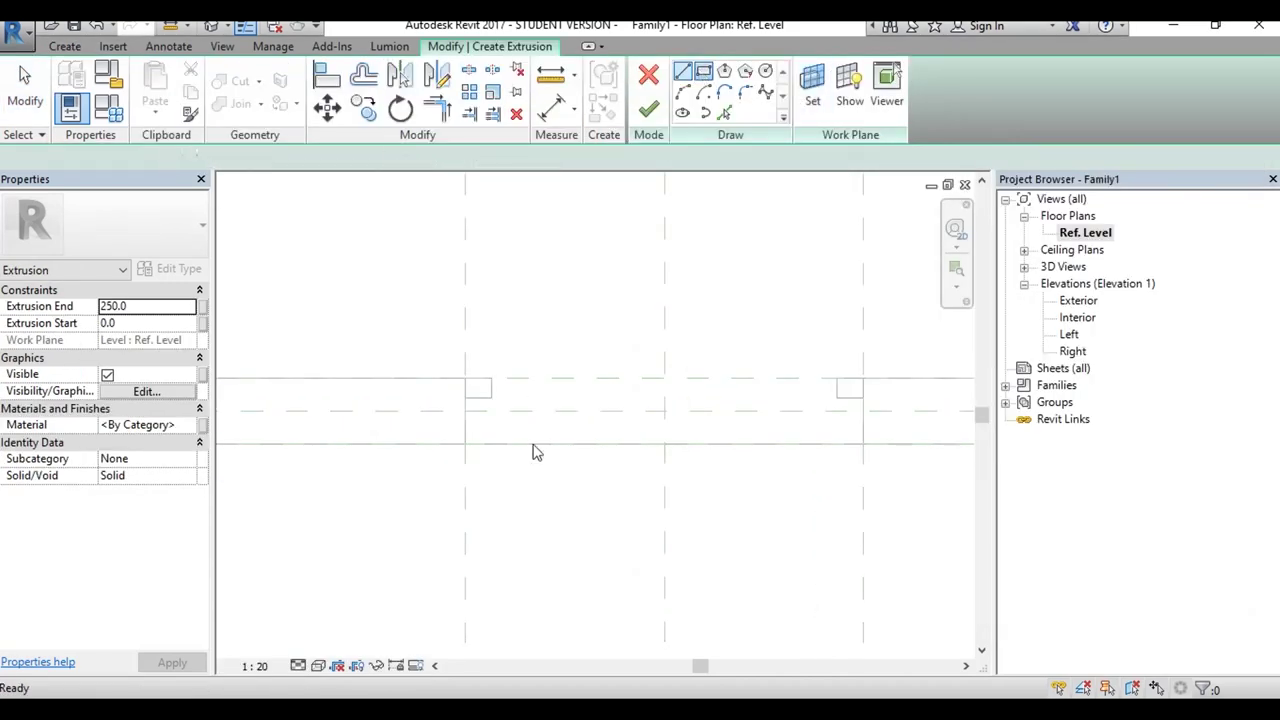
pyautogui.click(703, 71)
pyautogui.click(466, 380)
pyautogui.scroll(3, 737, 363)
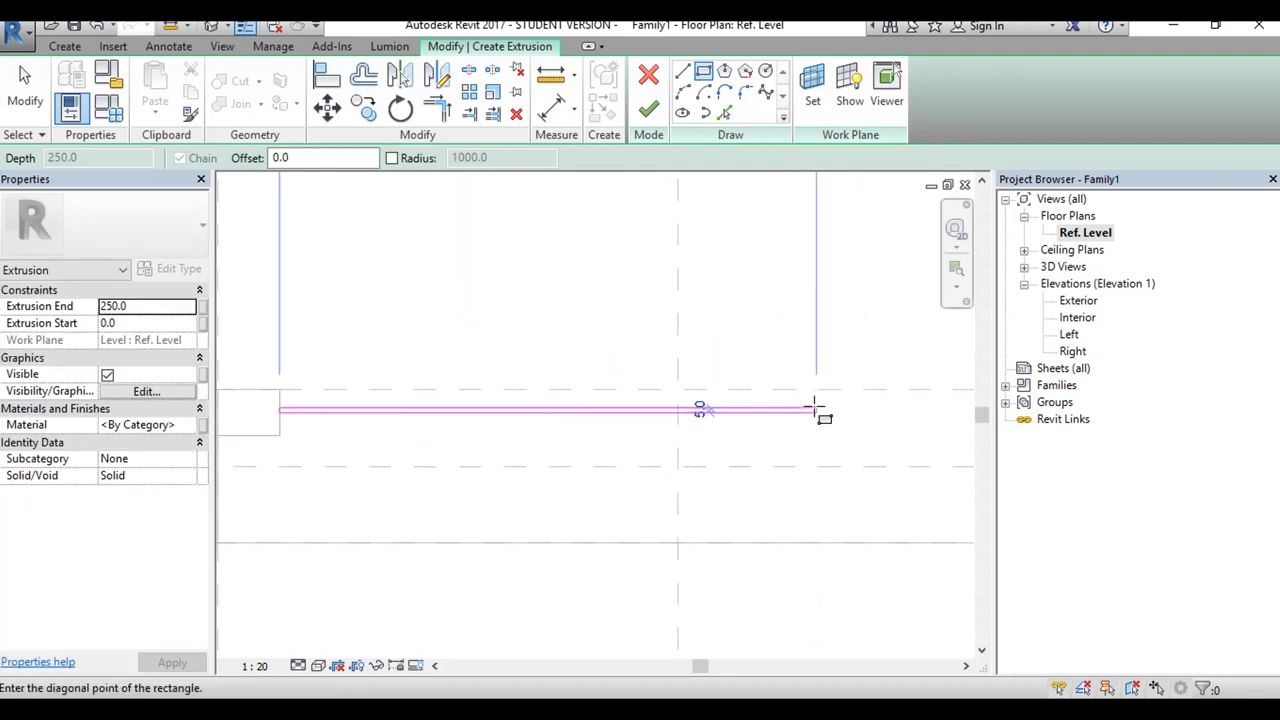
pyautogui.scroll(-1, 663, 437)
pyautogui.scroll(-2, 726, 449)
pyautogui.scroll(-5, 543, 437)
pyautogui.scroll(1, 577, 435)
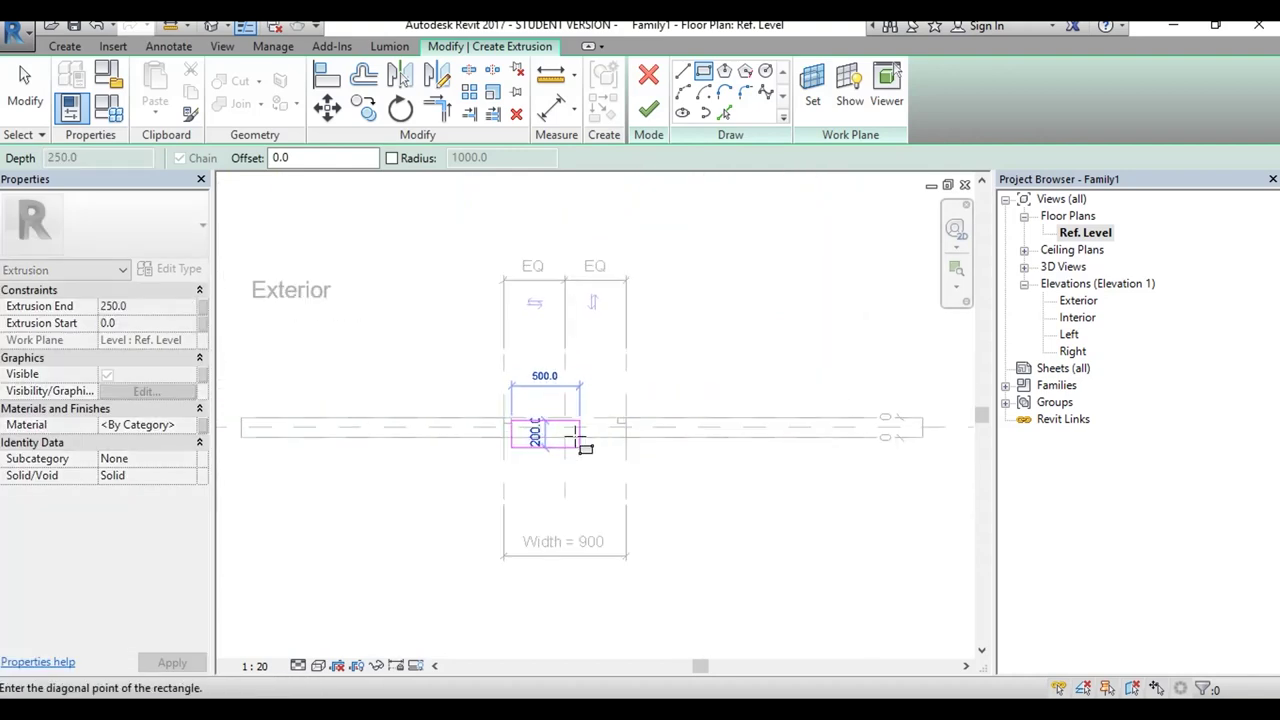
pyautogui.scroll(2, 600, 425)
pyautogui.scroll(2, 700, 420)
pyautogui.scroll(2, 775, 425)
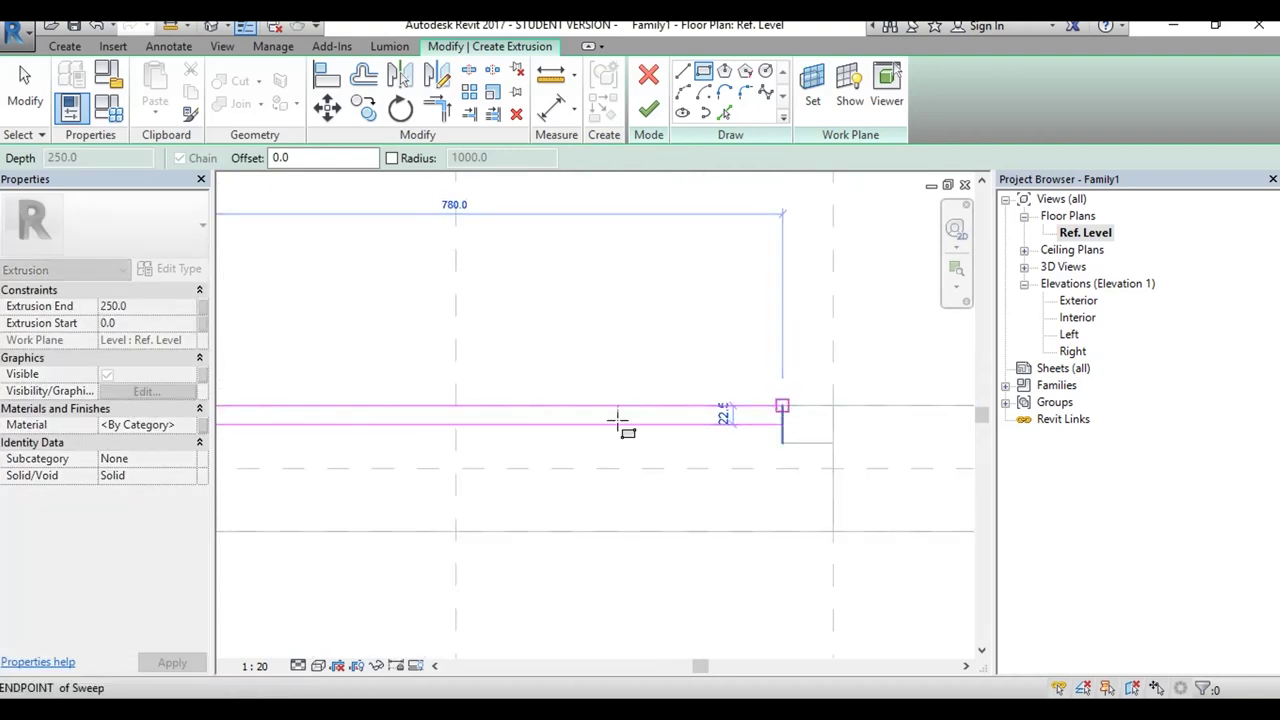
pyautogui.click(780, 407)
# Step: Finish the extrusion sketch, creating a 250.0-deep panel along the wall
pyautogui.scroll(-1, 766, 408)
pyautogui.press('Escape')
pyautogui.press('Escape')
pyautogui.scroll(-1, 535, 435)
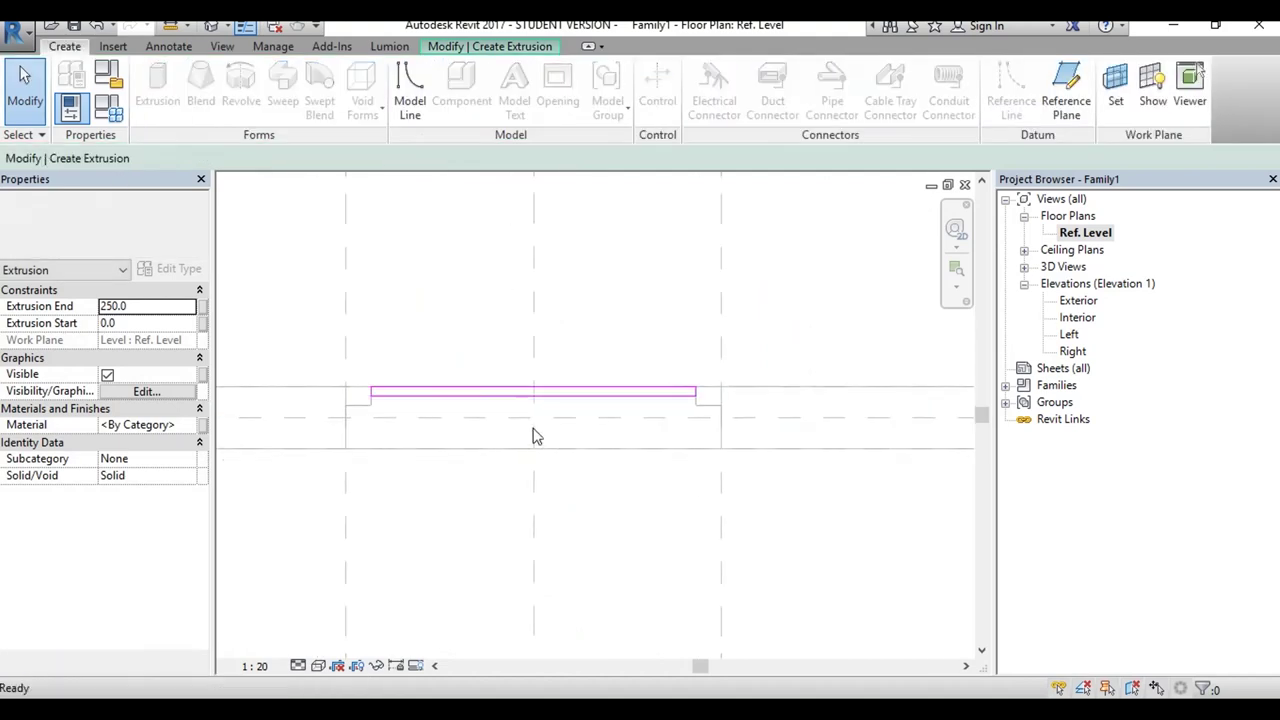
pyautogui.scroll(2, 431, 380)
pyautogui.moveTo(437, 326); pyautogui.dragTo(556, 285, button='middle')
pyautogui.click(490, 46)
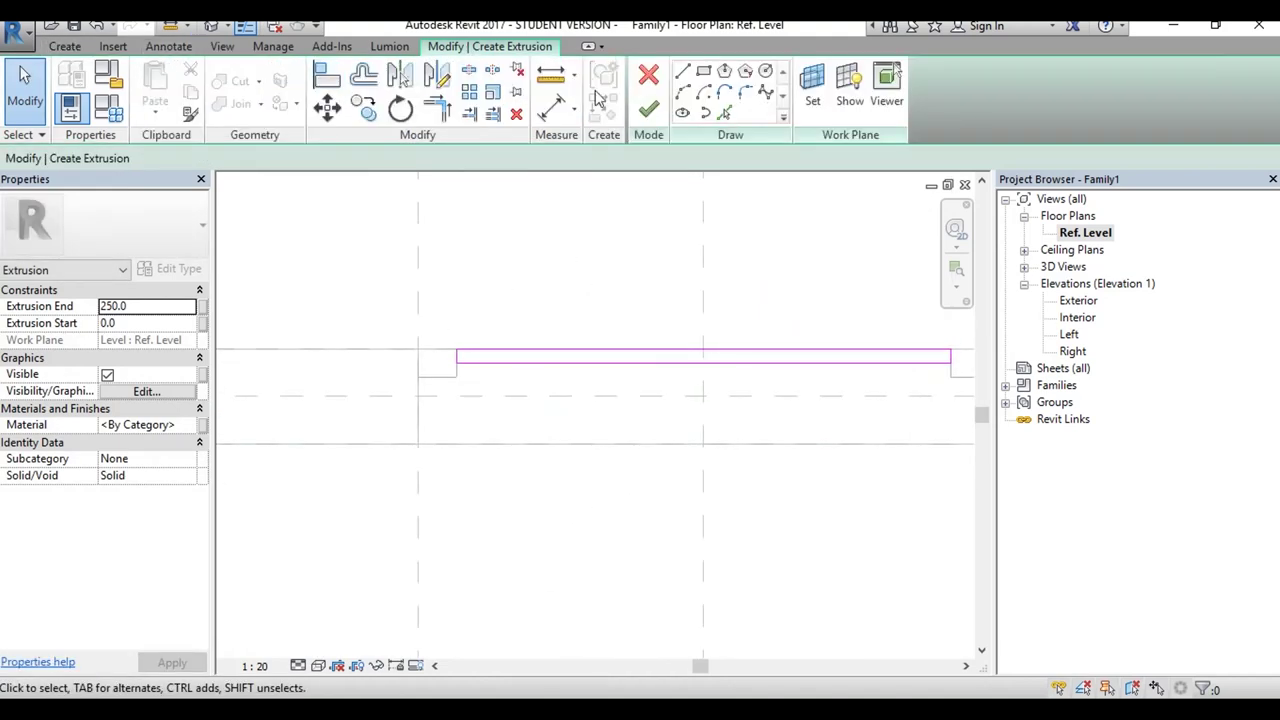
pyautogui.click(648, 108)
# Step: In the Interior elevation, stretch the panel extrusion's top upward toward the door head
pyautogui.doubleClick(1088, 317)
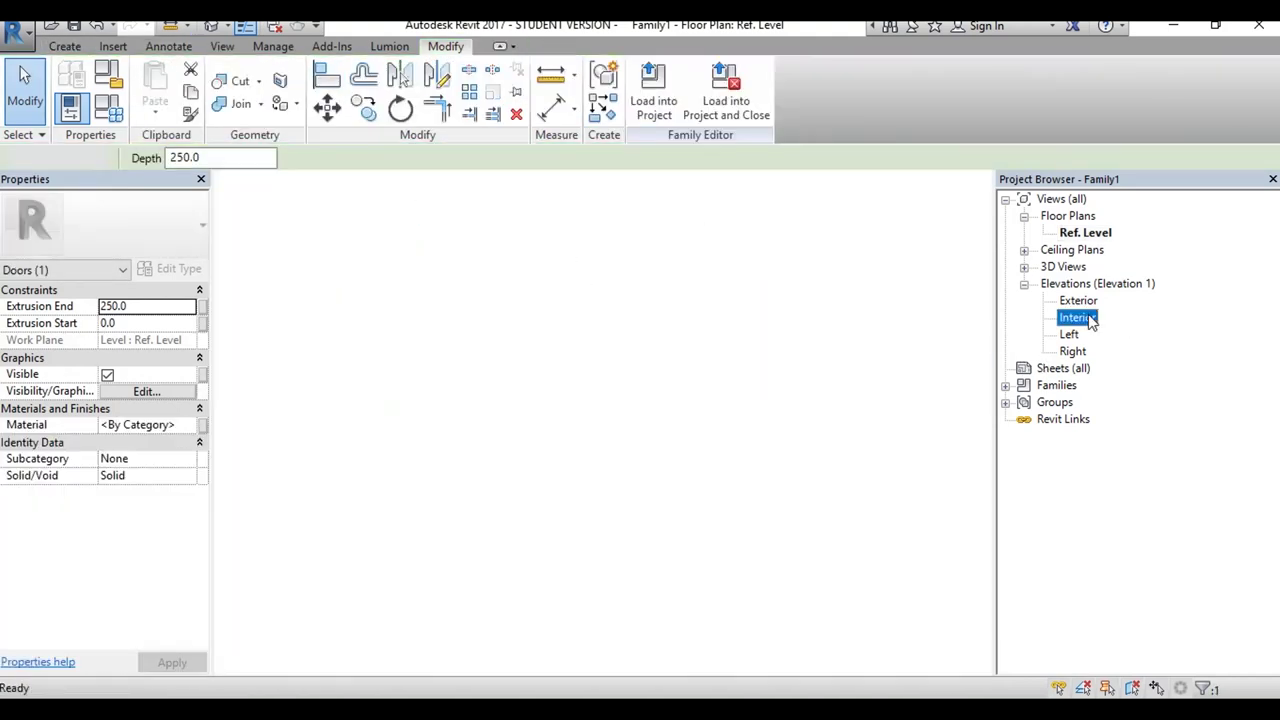
pyautogui.scroll(2, 560, 450)
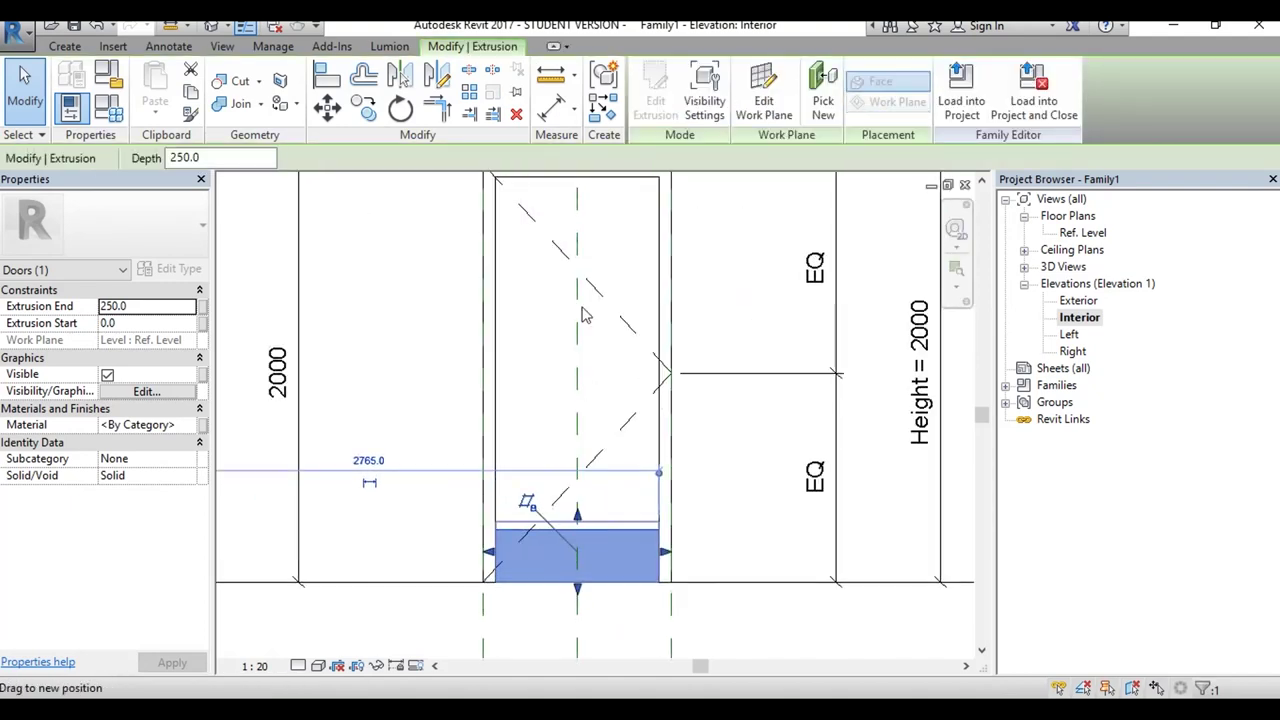
pyautogui.scroll(2, 585, 315)
pyautogui.moveTo(585, 315); pyautogui.dragTo(617, 393)
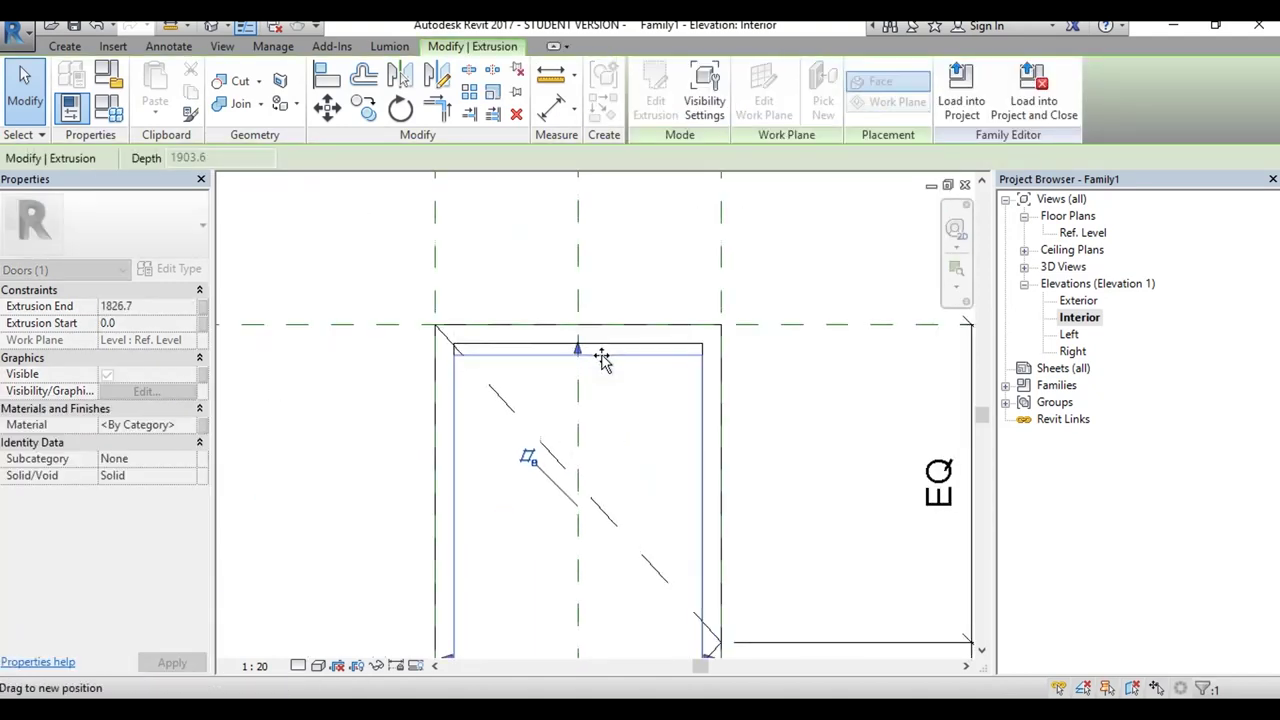
pyautogui.click(309, 386)
pyautogui.moveTo(377, 402); pyautogui.dragTo(543, 418, button='middle')
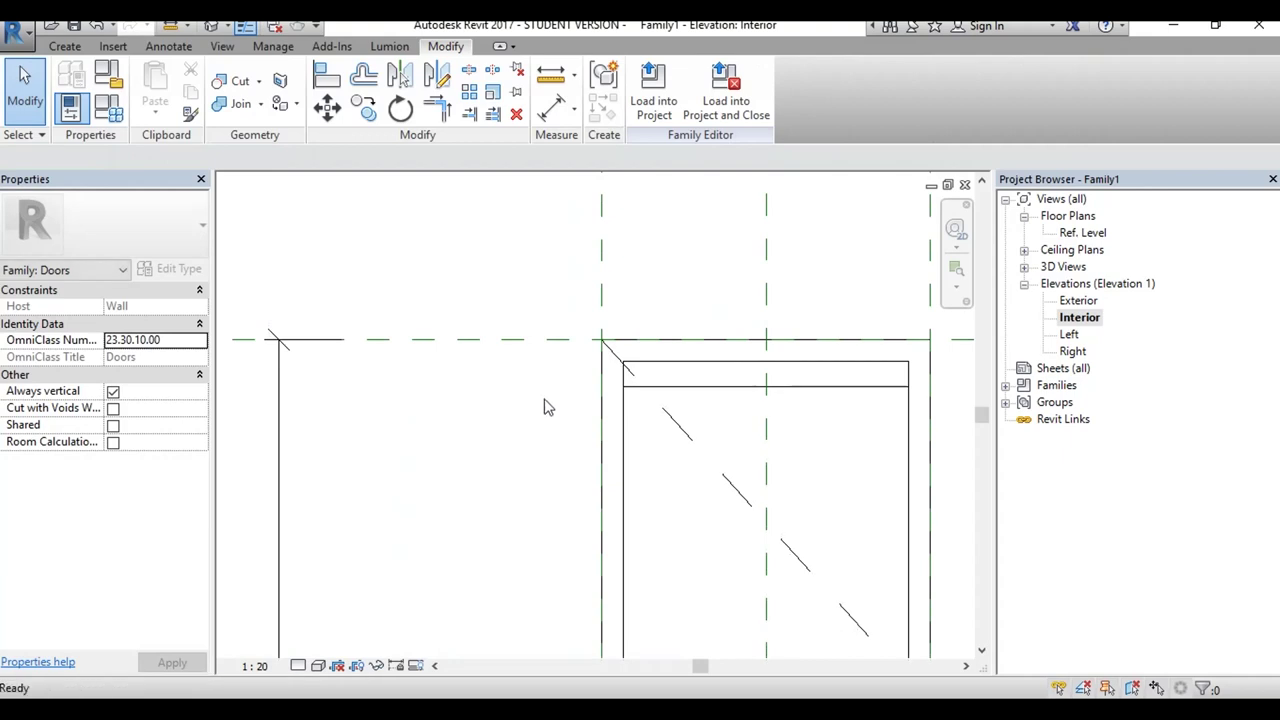
# Step: Draw a horizontal reference plane (RP) just below the door head
pyautogui.press('r')
pyautogui.press('p')
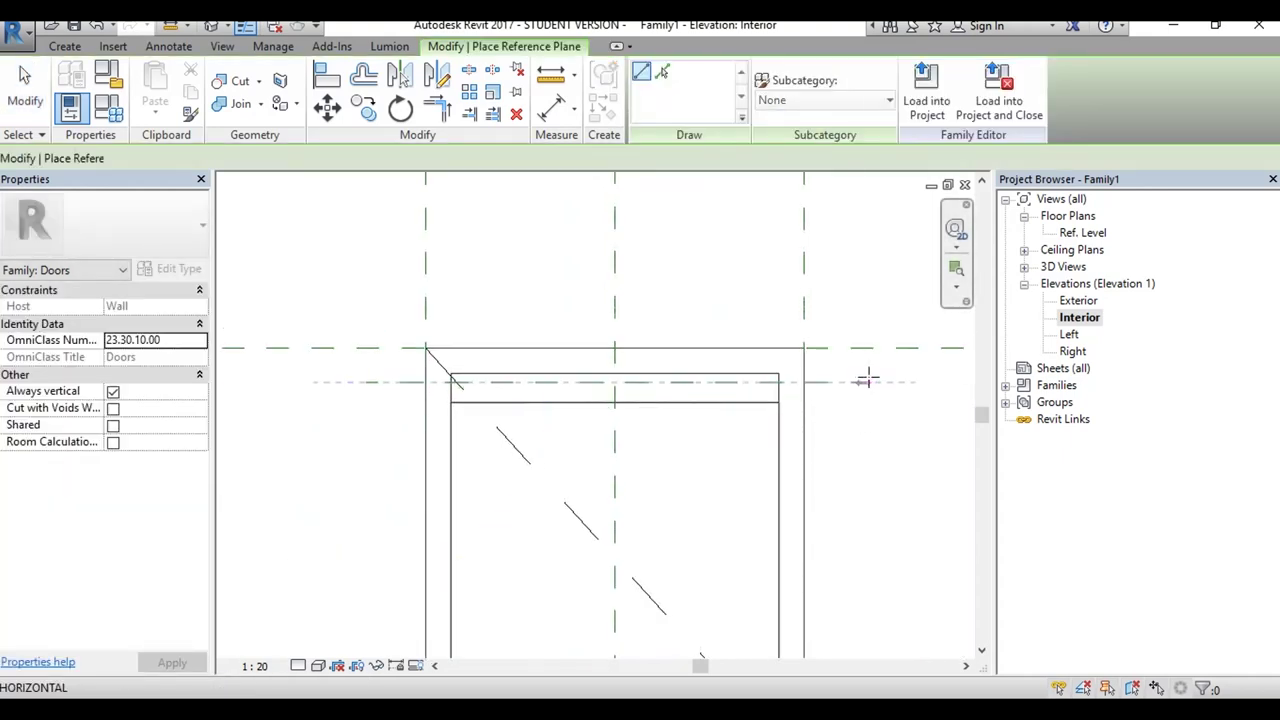
pyautogui.click(853, 378)
pyautogui.press('Escape')
pyautogui.scroll(1, 748, 388)
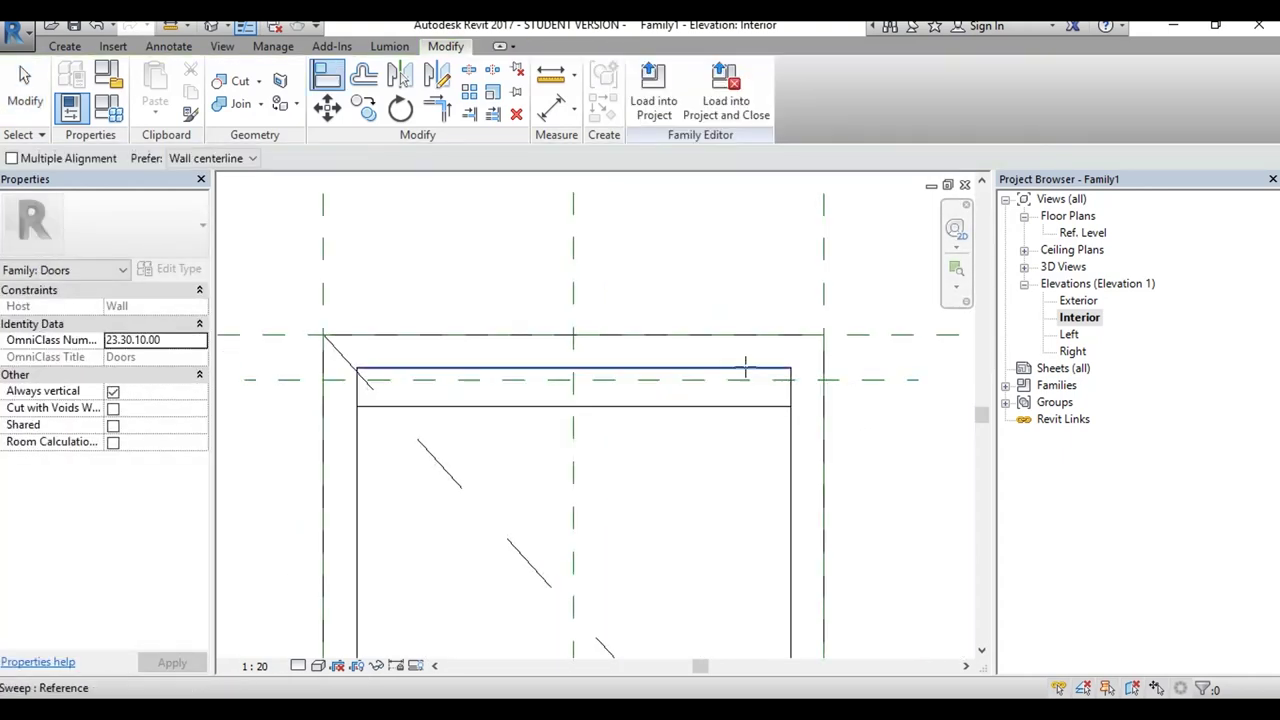
pyautogui.click(750, 387)
pyautogui.click(35, 95)
pyautogui.scroll(-1, 400, 318)
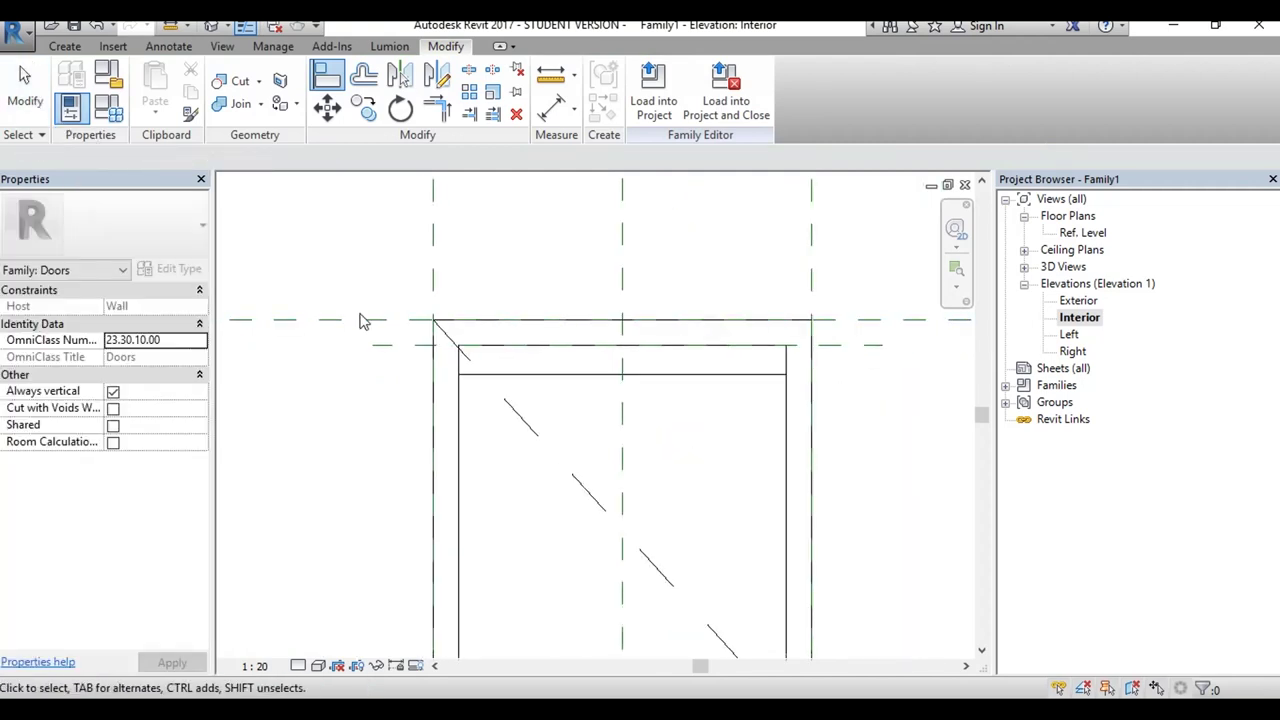
pyautogui.press('Escape')
pyautogui.scroll(-1, 560, 385)
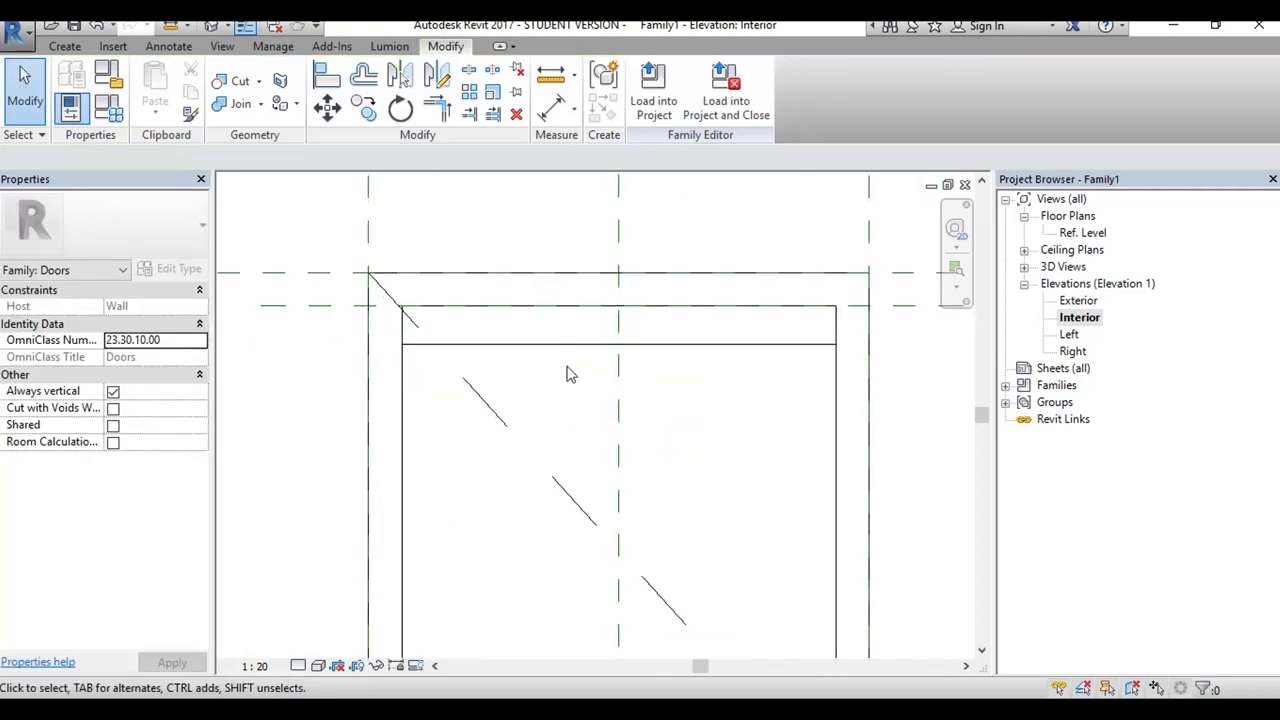
# Step: Align (AL) the extrusion's top edge to the new reference plane, then close the Interior elevation
pyautogui.press('a')
pyautogui.press('l')
pyautogui.click(822, 335)
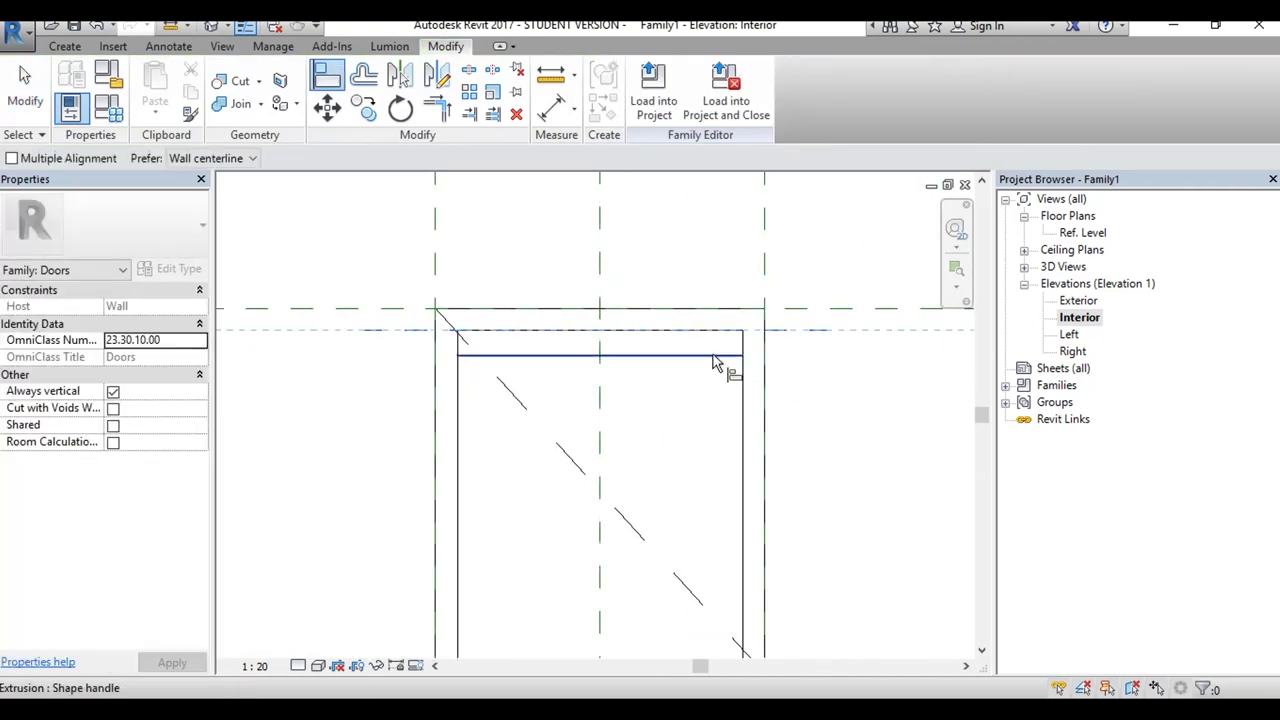
pyautogui.click(720, 357)
pyautogui.click(25, 90)
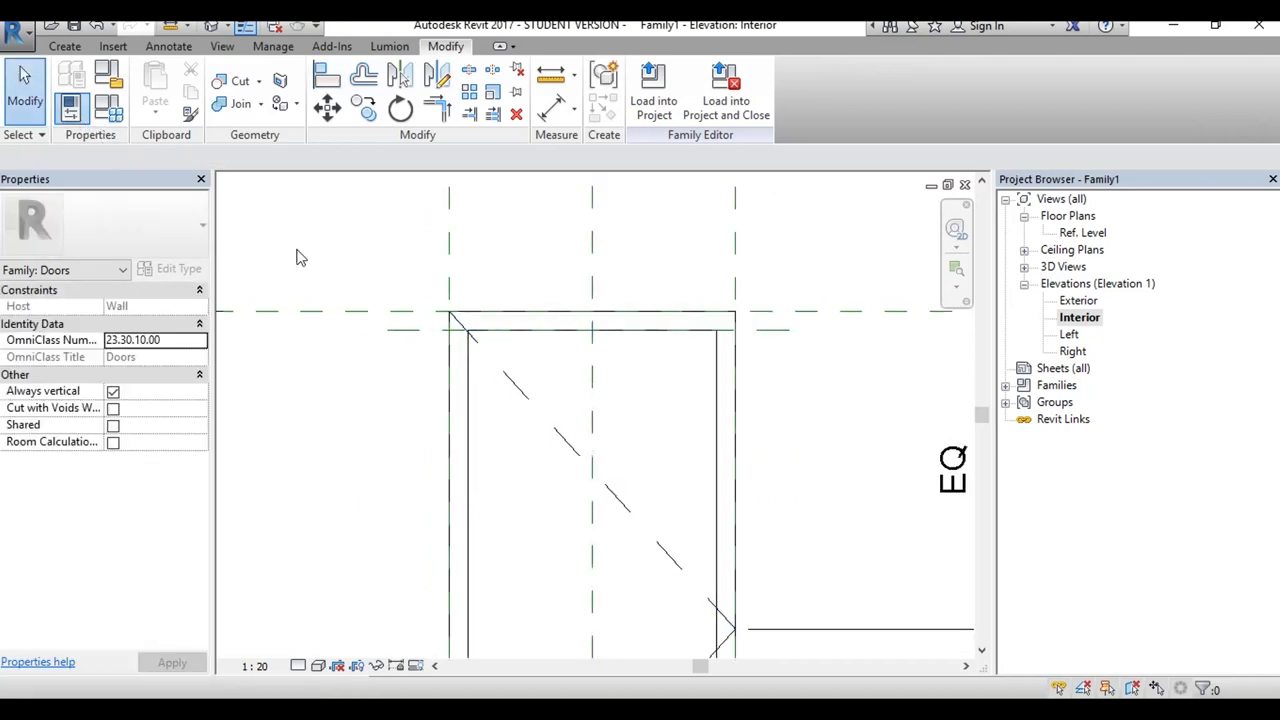
pyautogui.click(228, 25)
pyautogui.click(965, 185)
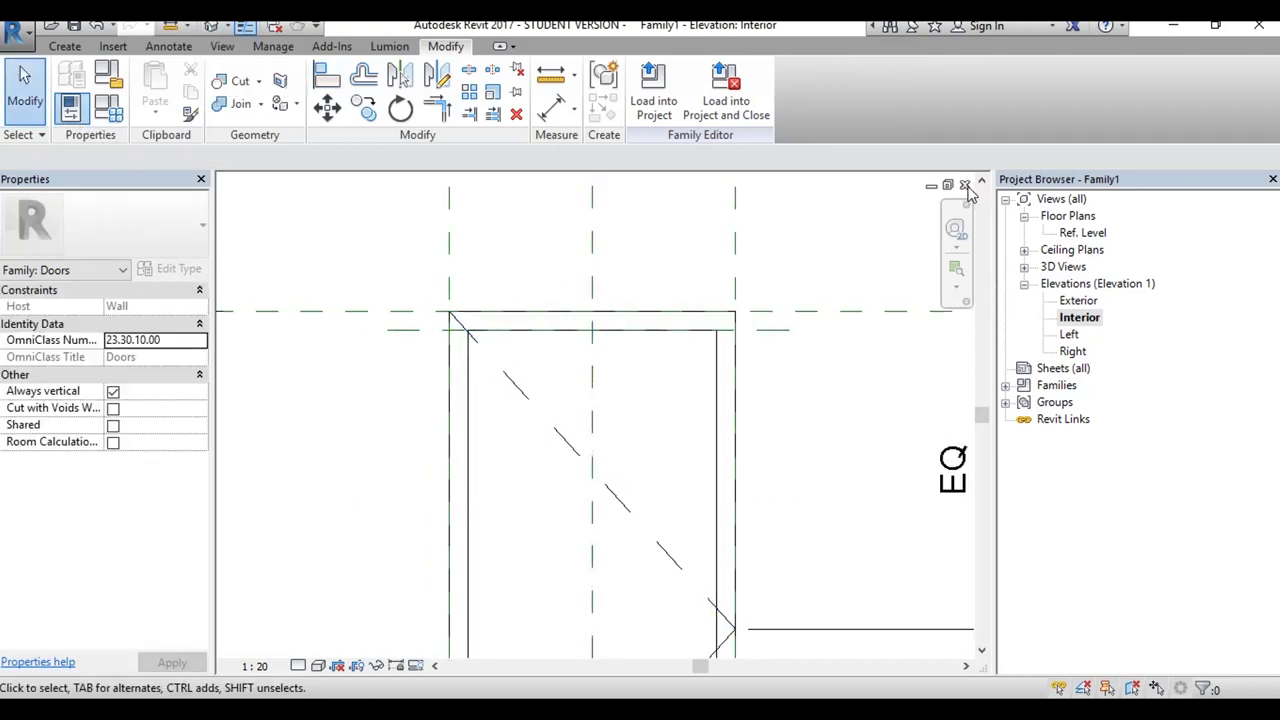
pyautogui.click(965, 185)
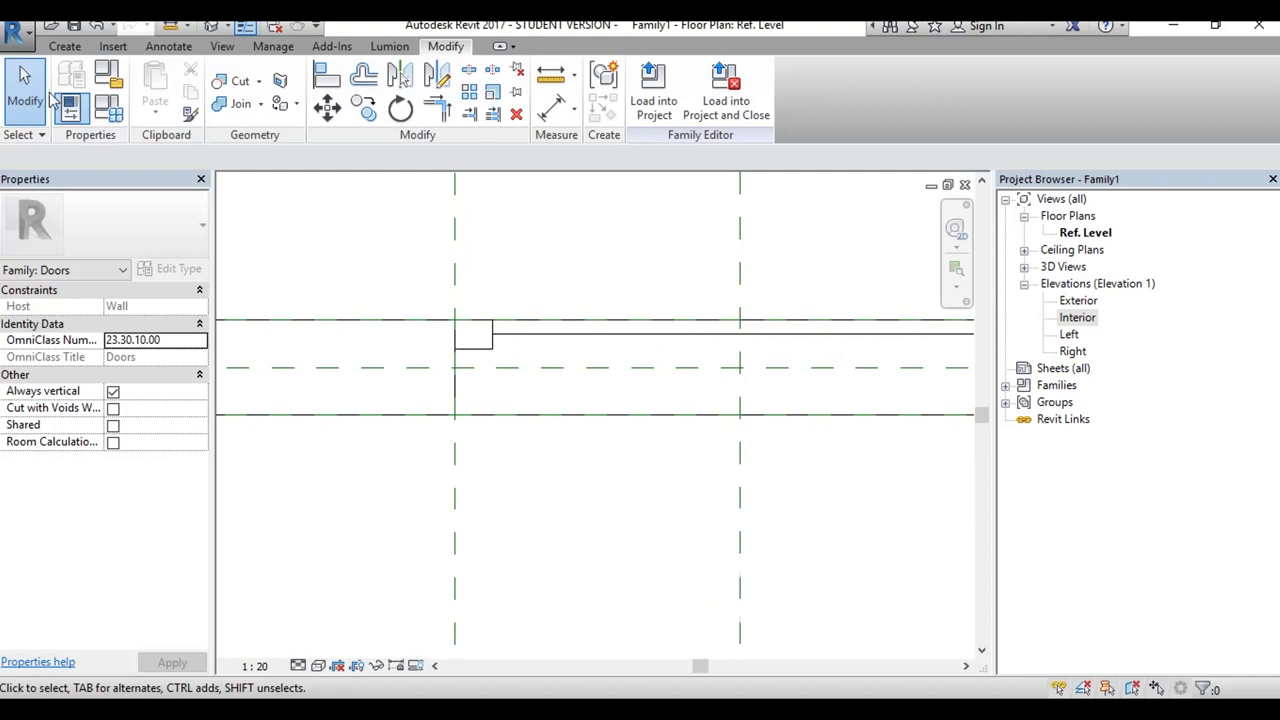
# Step: Reopen the Interior elevation and inspect the door panel
pyautogui.click(64, 46)
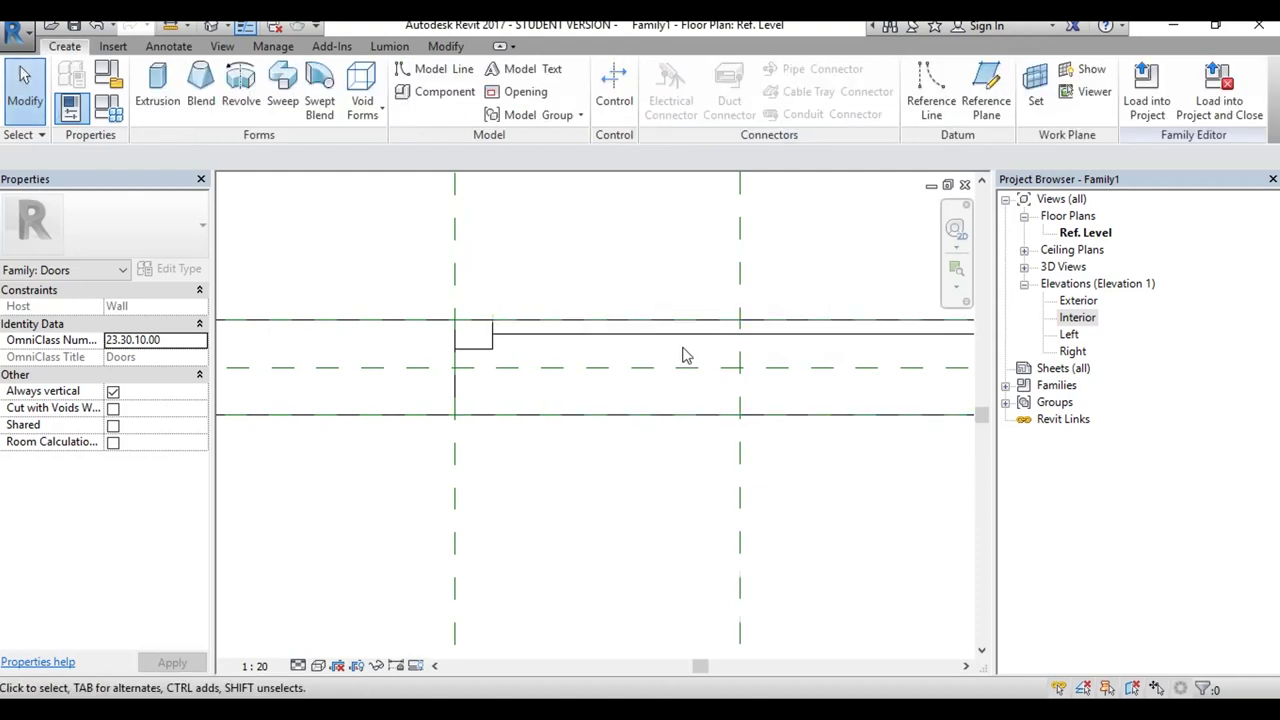
pyautogui.scroll(-2, 650, 320)
pyautogui.doubleClick(1077, 317)
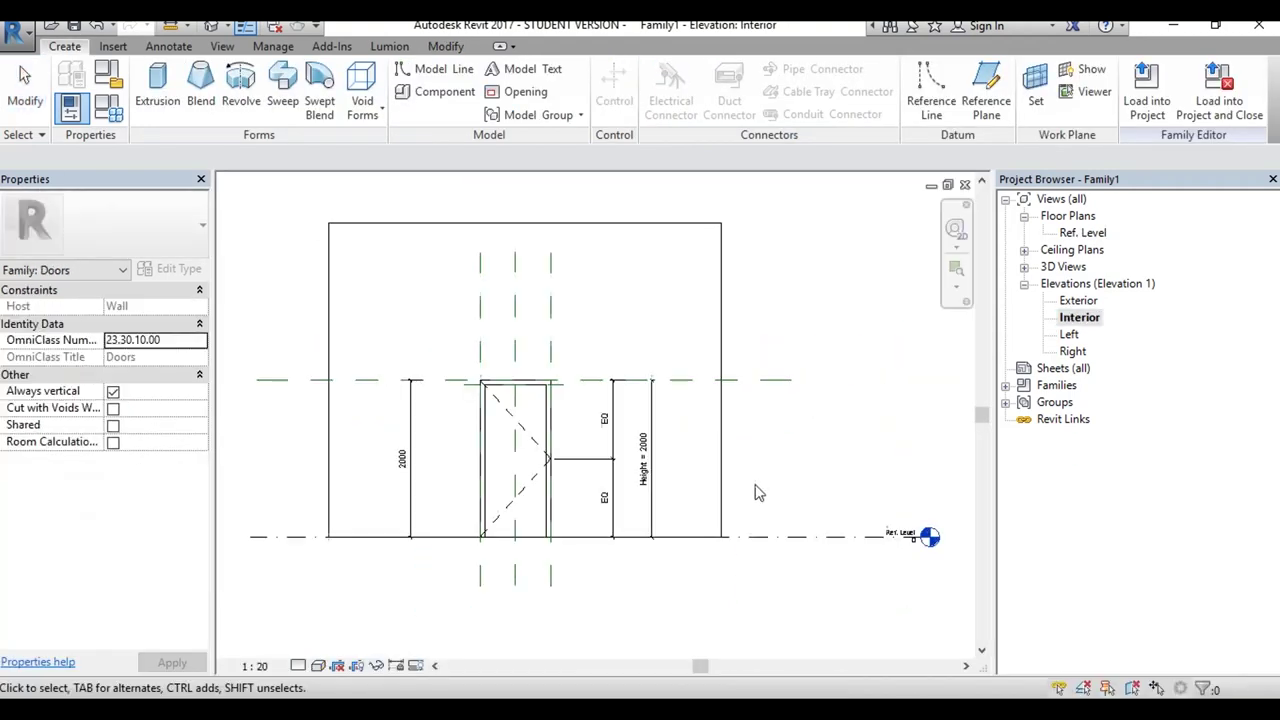
pyautogui.scroll(3, 550, 400)
pyautogui.scroll(1, 565, 410)
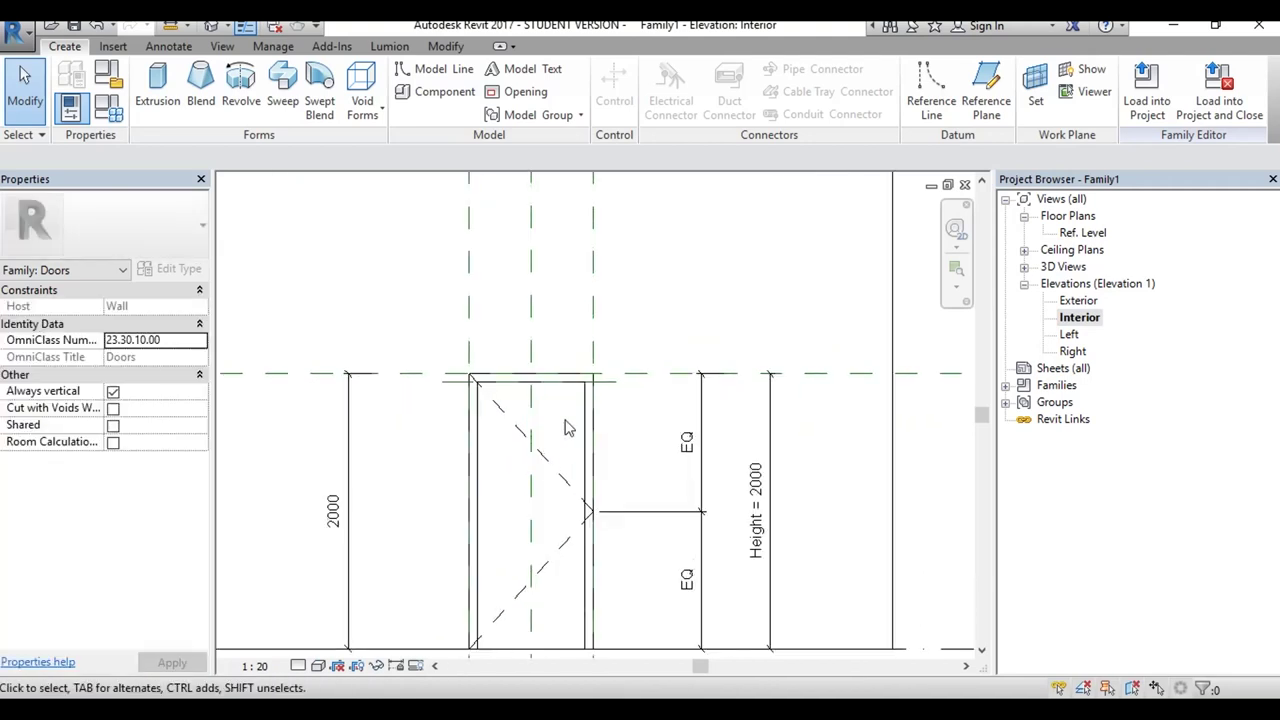
pyautogui.scroll(-4, 571, 423)
pyautogui.scroll(4, 578, 455)
pyautogui.scroll(-2, 578, 460)
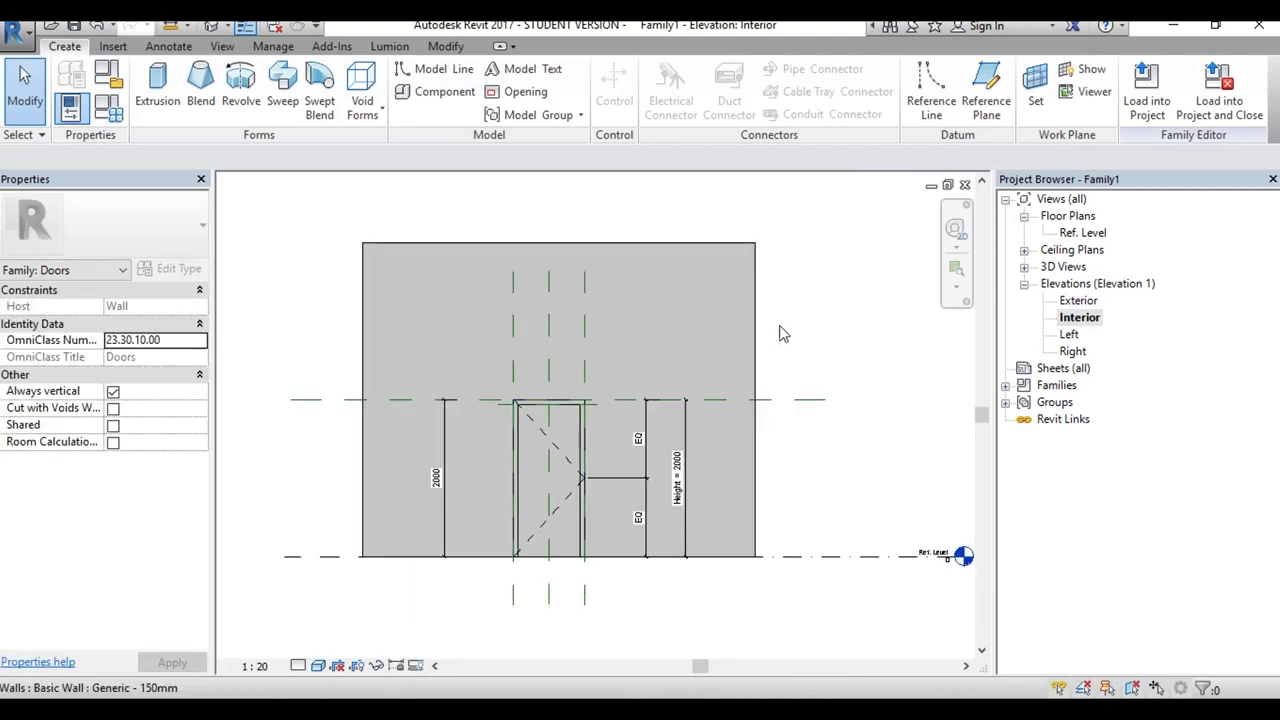
pyautogui.moveTo(746, 303); pyautogui.dragTo(788, 308, button='middle')
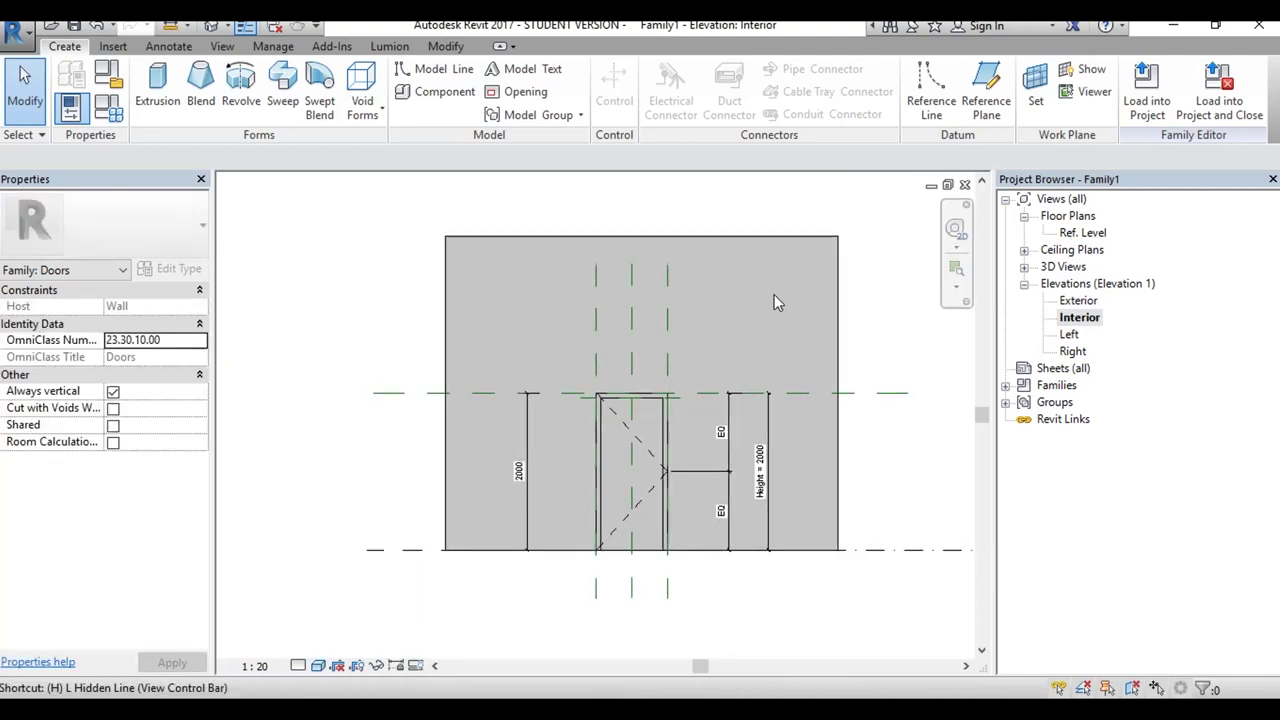
pyautogui.scroll(-1, 712, 388)
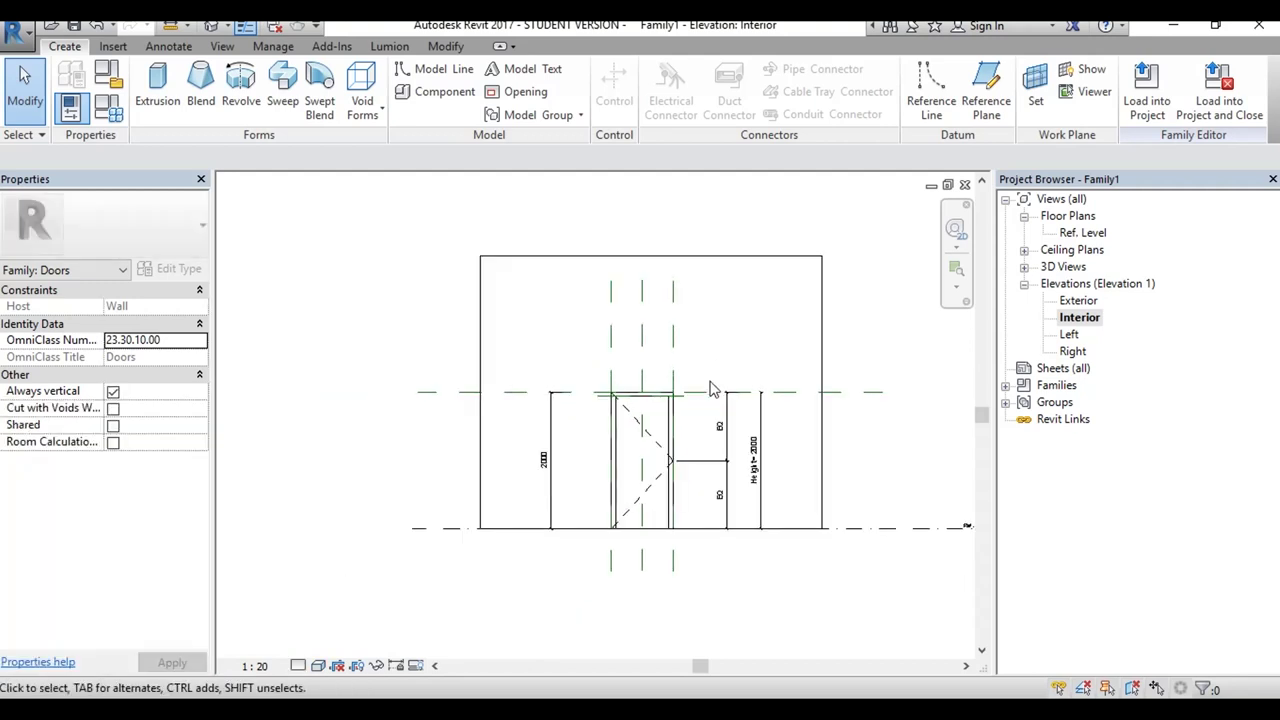
# Step: Return to the Ref. Level plan and move the EQ width dimension lower
pyautogui.click(965, 185)
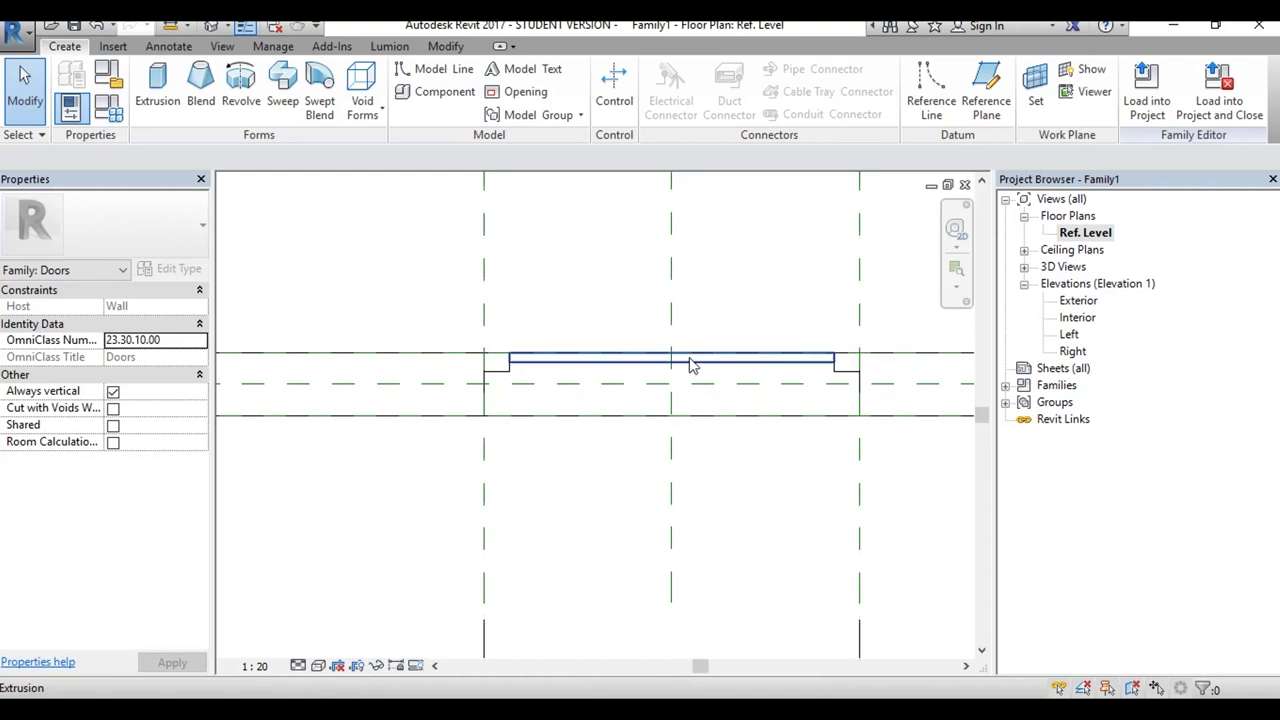
pyautogui.scroll(-2, 680, 489)
pyautogui.moveTo(685, 444); pyautogui.dragTo(657, 534, button='middle')
pyautogui.scroll(1, 603, 457)
pyautogui.scroll(-2, 566, 414)
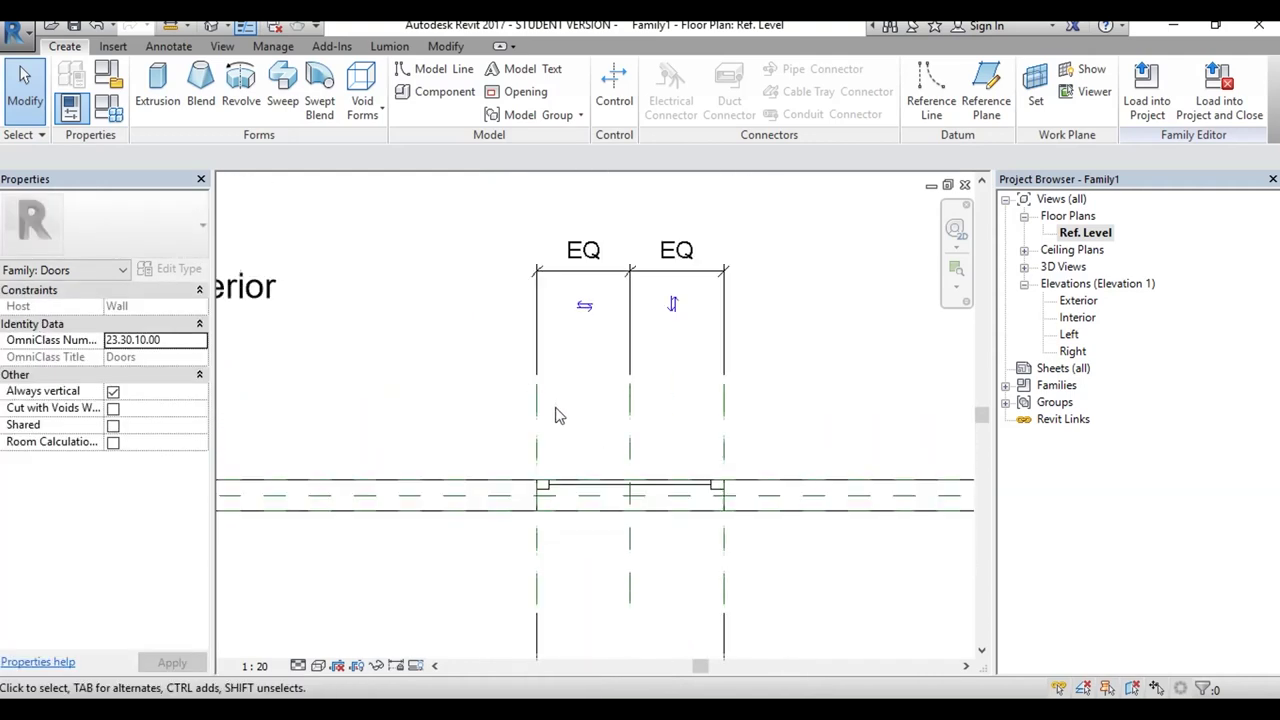
pyautogui.click(612, 362)
pyautogui.moveTo(612, 362); pyautogui.dragTo(610, 352)
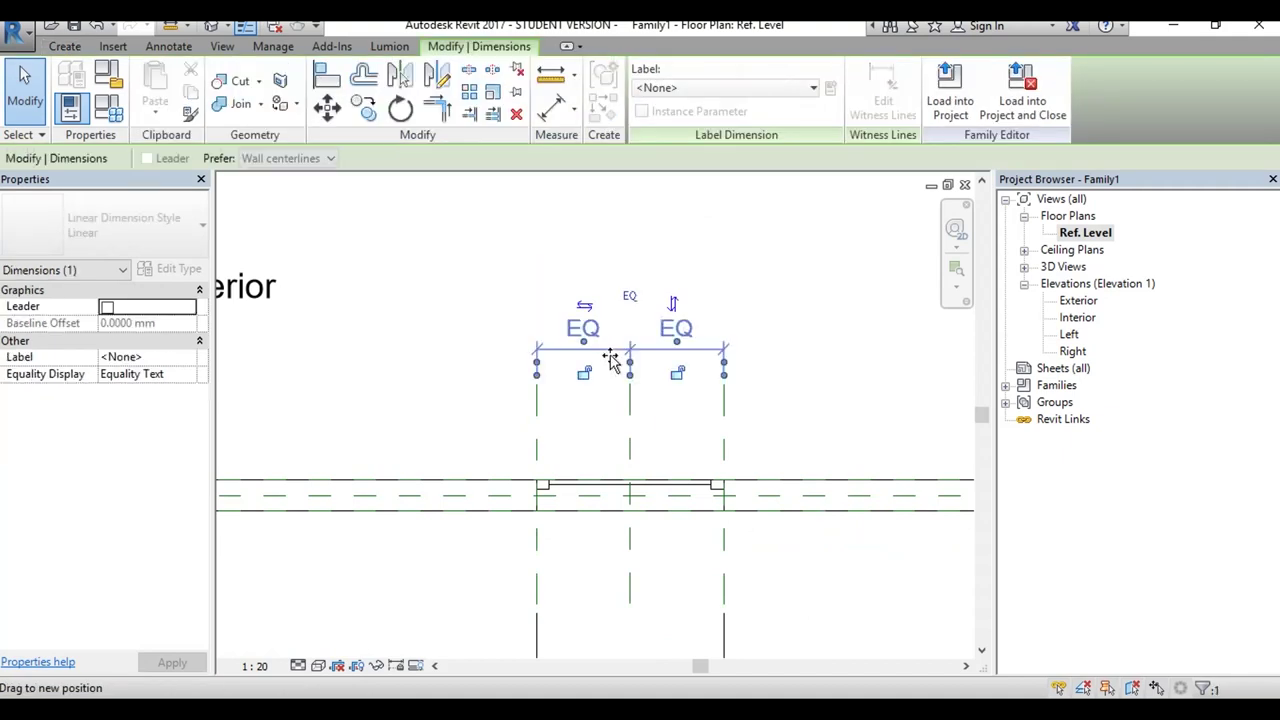
# Step: Set the Ref. Level plan's scale to 1:10 and recentre the door
pyautogui.click(255, 665)
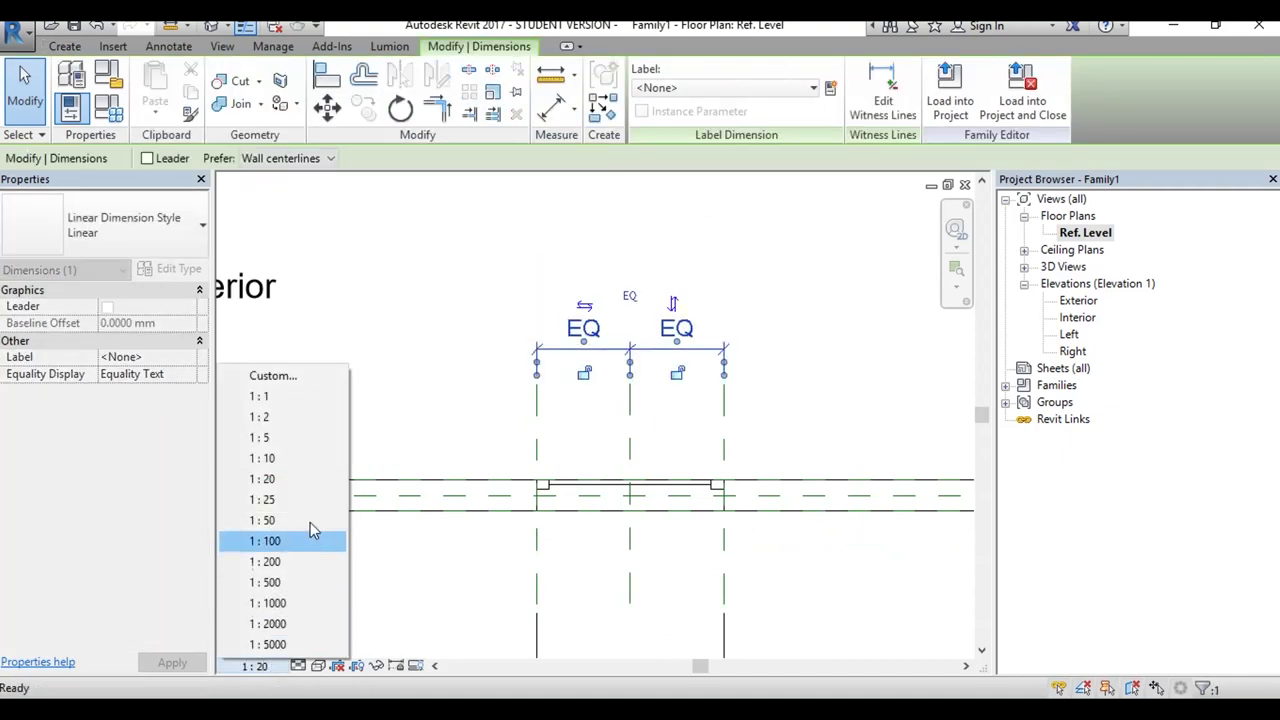
pyautogui.click(300, 458)
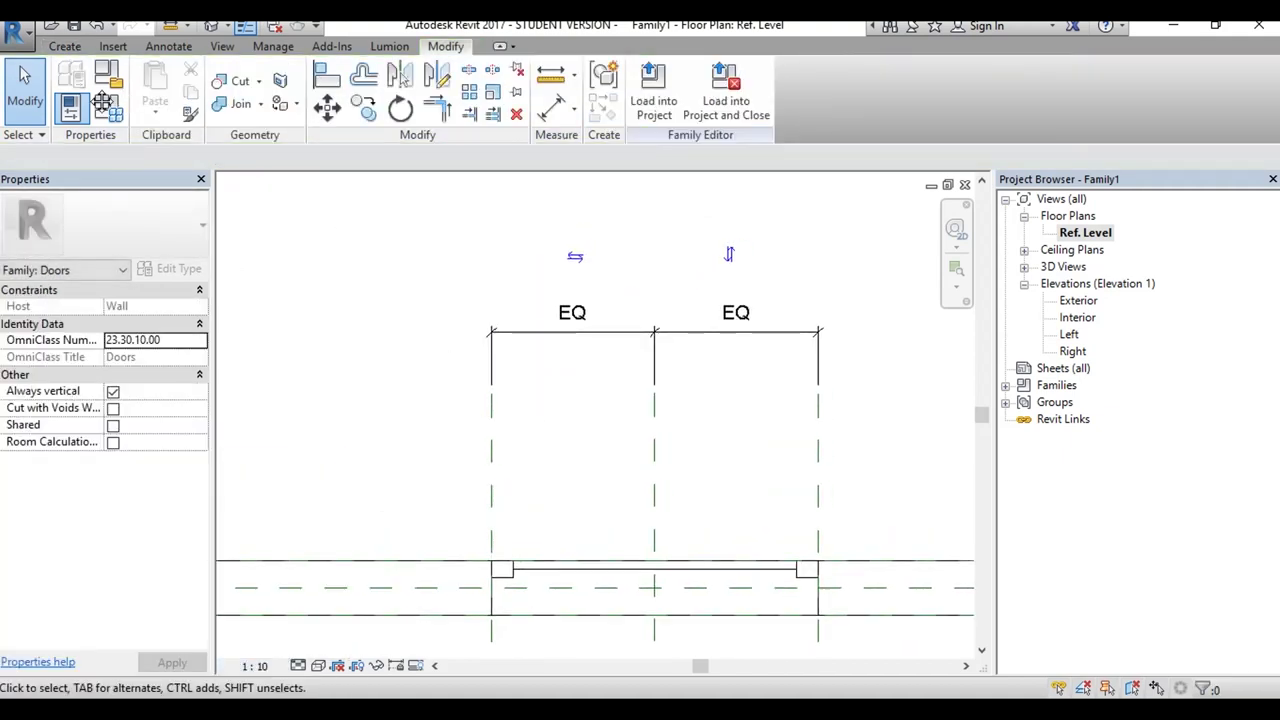
pyautogui.click(64, 46)
pyautogui.moveTo(454, 306); pyautogui.dragTo(446, 269, button='middle')
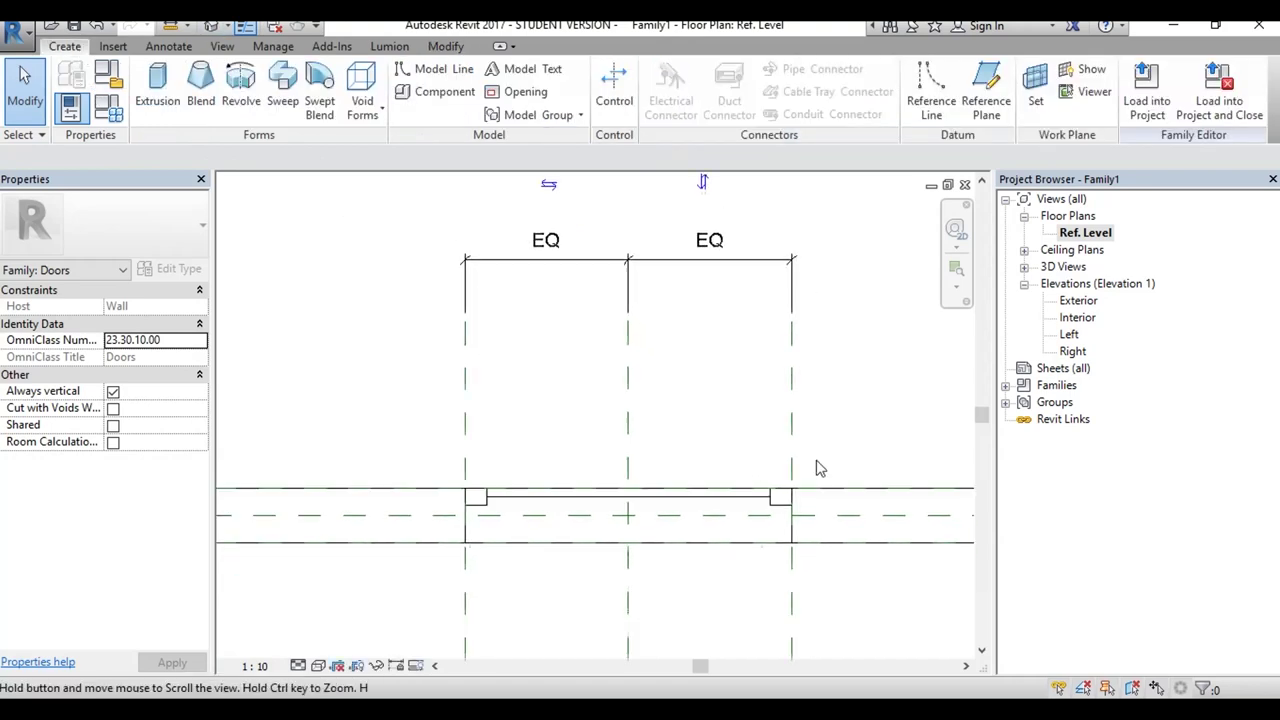
pyautogui.moveTo(814, 465); pyautogui.dragTo(430, 482, button='middle')
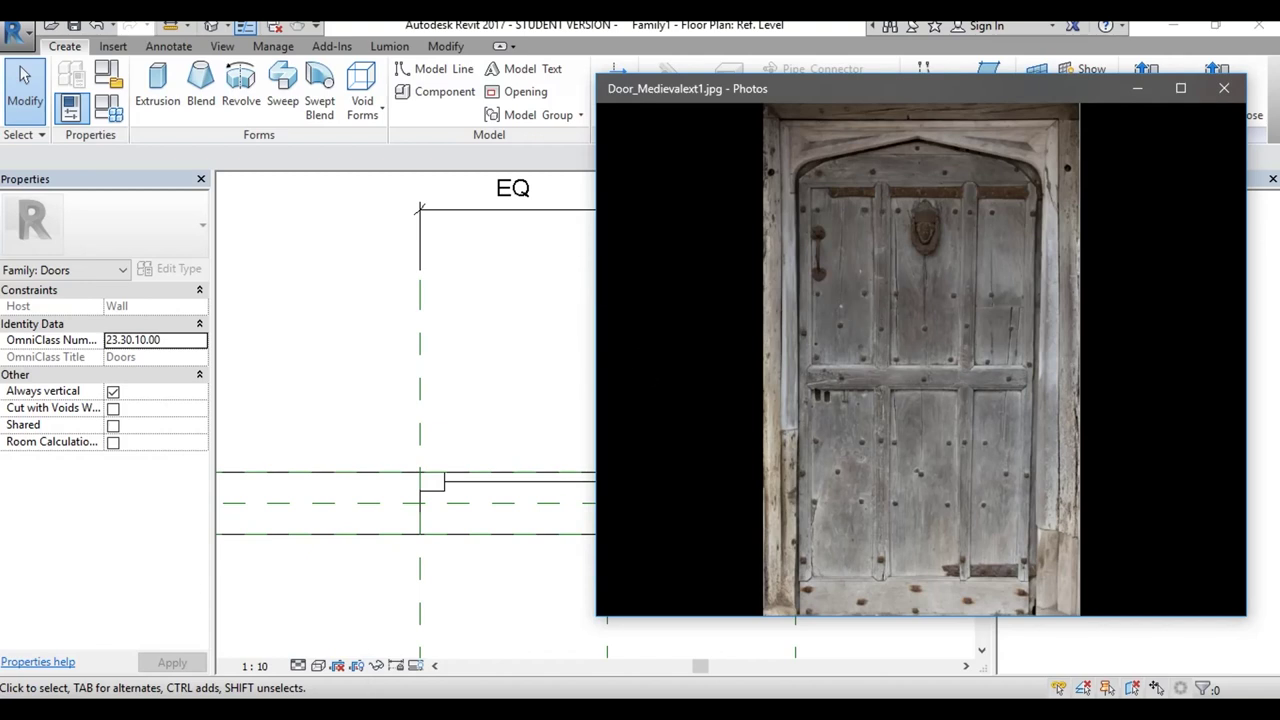
pyautogui.moveTo(597, 290); pyautogui.dragTo(613, 290)
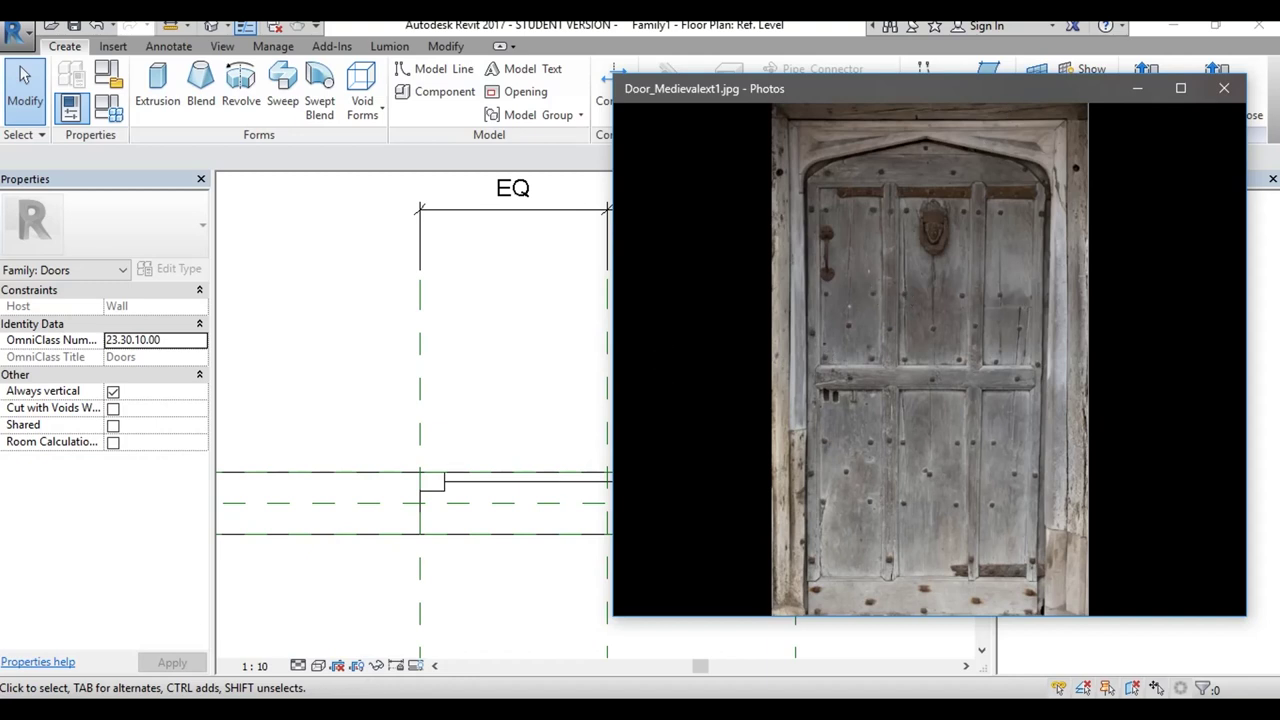
pyautogui.click(339, 378)
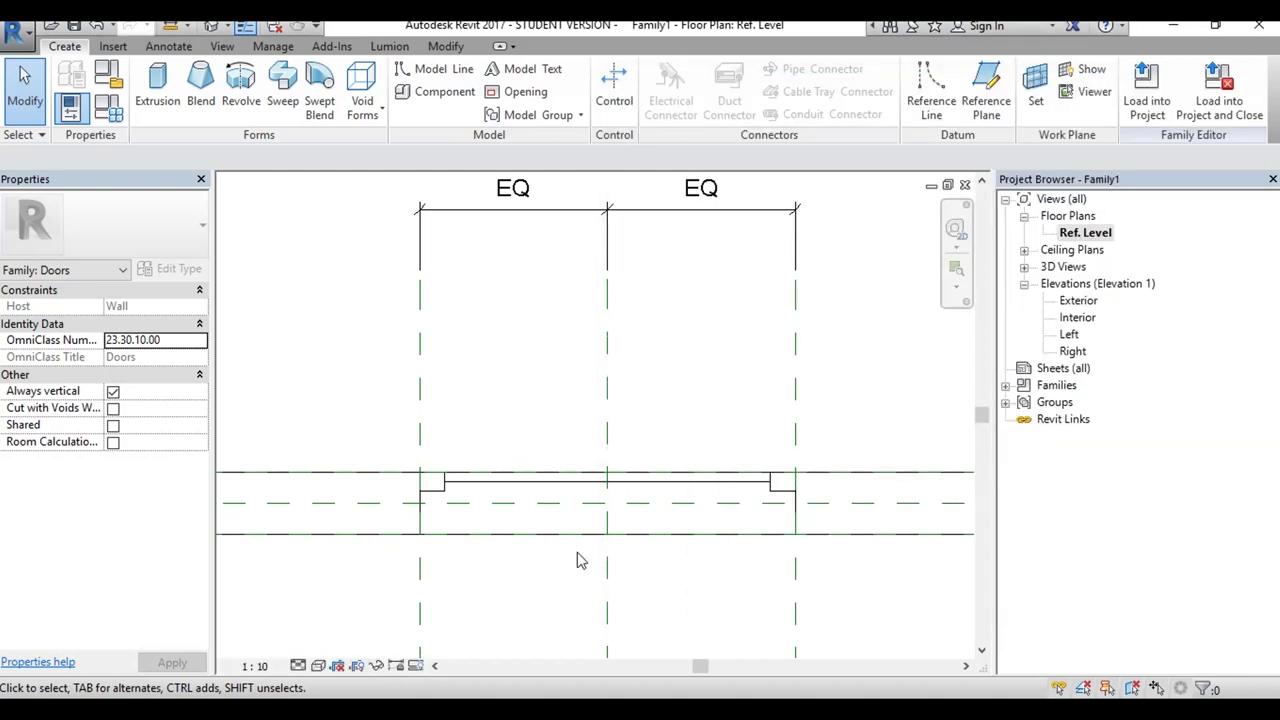
# Step: In the Exterior elevation, draw a 900.0 model line (LI) along the top of the door image
pyautogui.doubleClick(1078, 302)
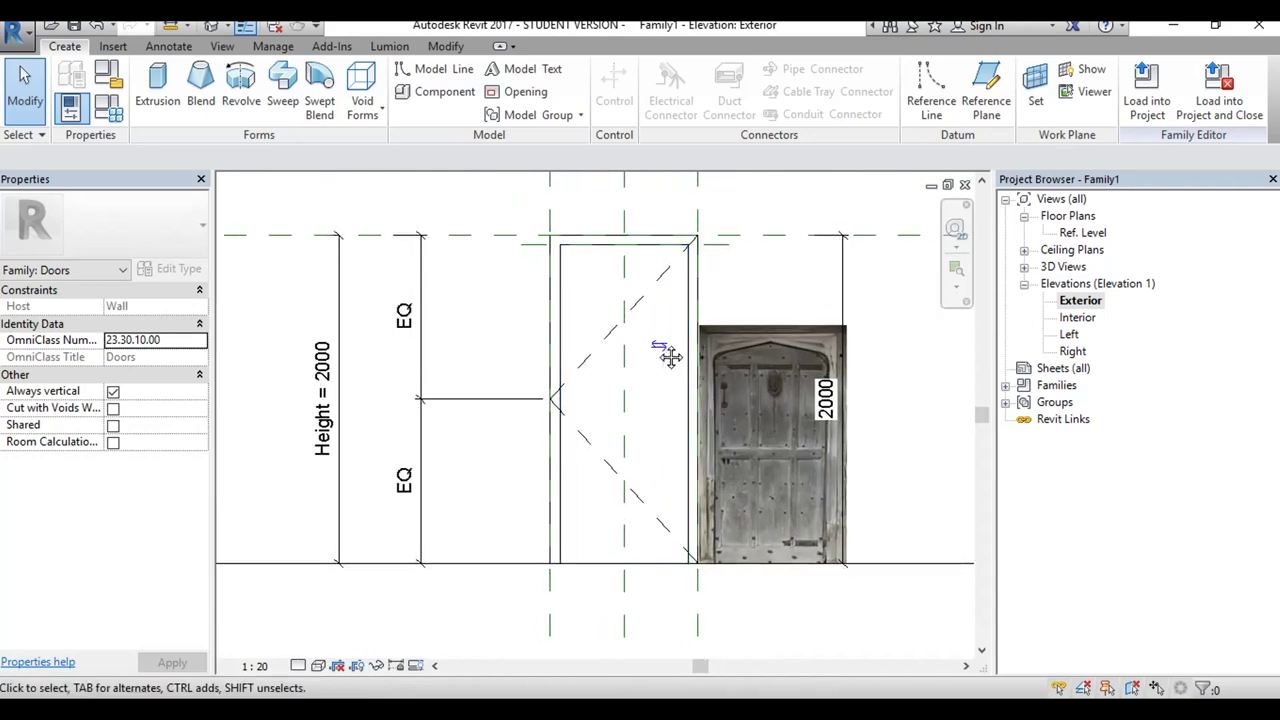
pyautogui.scroll(1, 670, 357)
pyautogui.scroll(-2, 640, 300)
pyautogui.scroll(1, 686, 366)
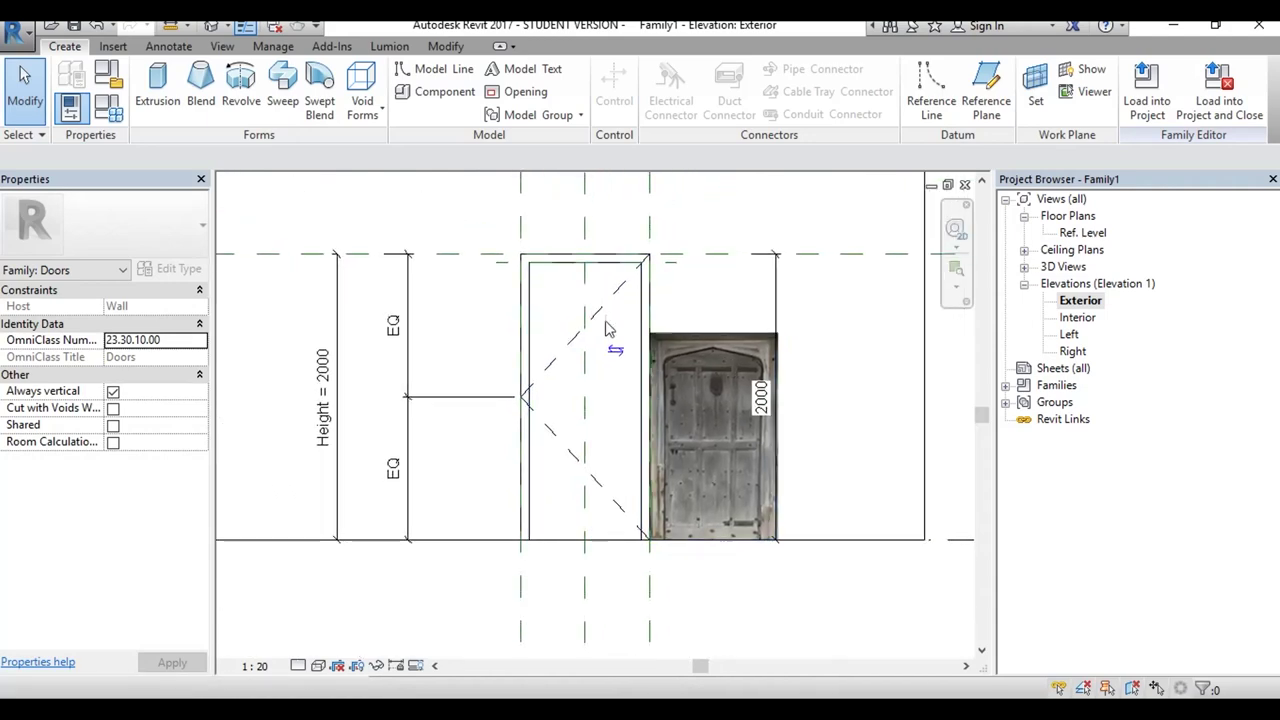
pyautogui.scroll(-1, 607, 329)
pyautogui.scroll(2, 677, 420)
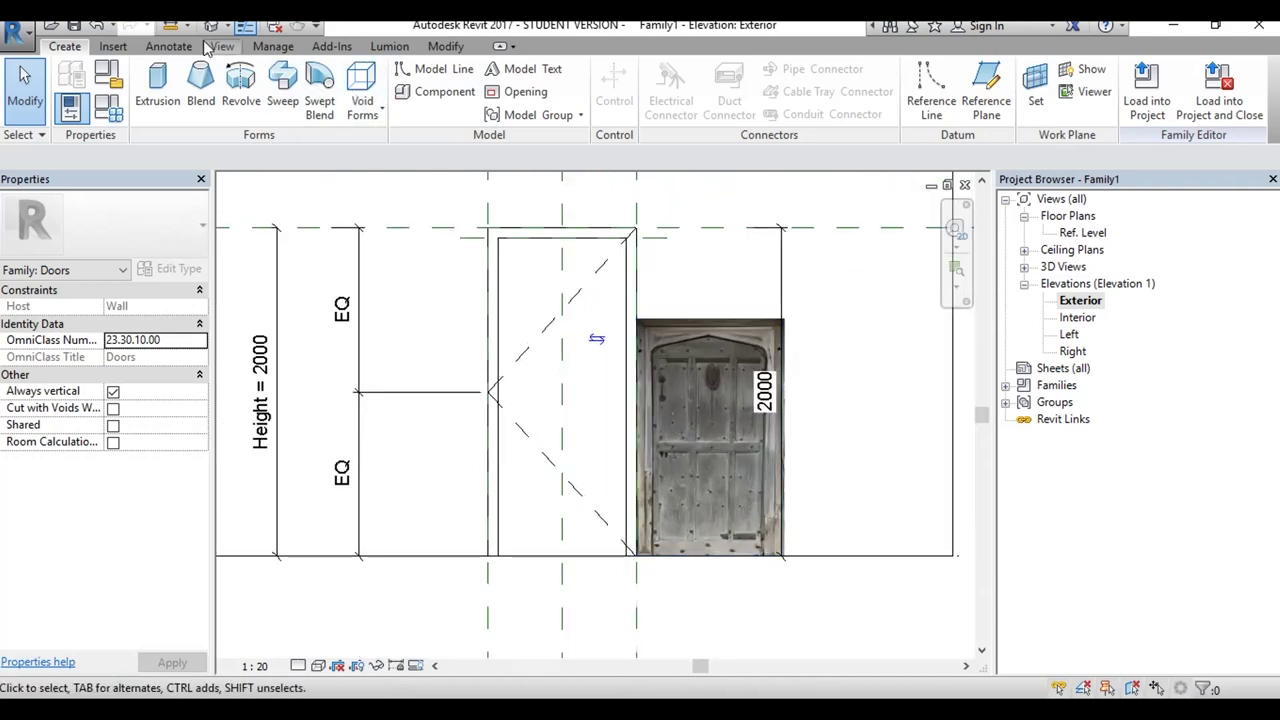
pyautogui.scroll(1, 640, 330)
pyautogui.press('l')
pyautogui.press('i')
pyautogui.scroll(1, 640, 330)
pyautogui.click(643, 321)
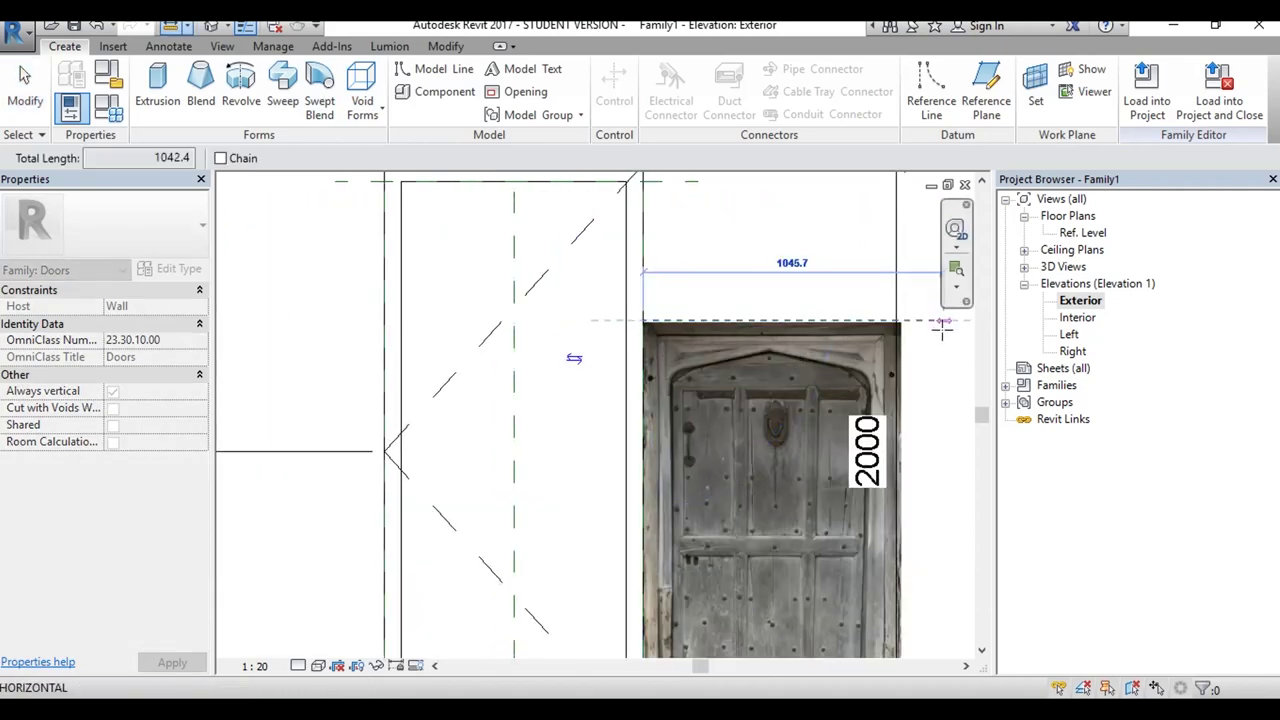
pyautogui.click(900, 321)
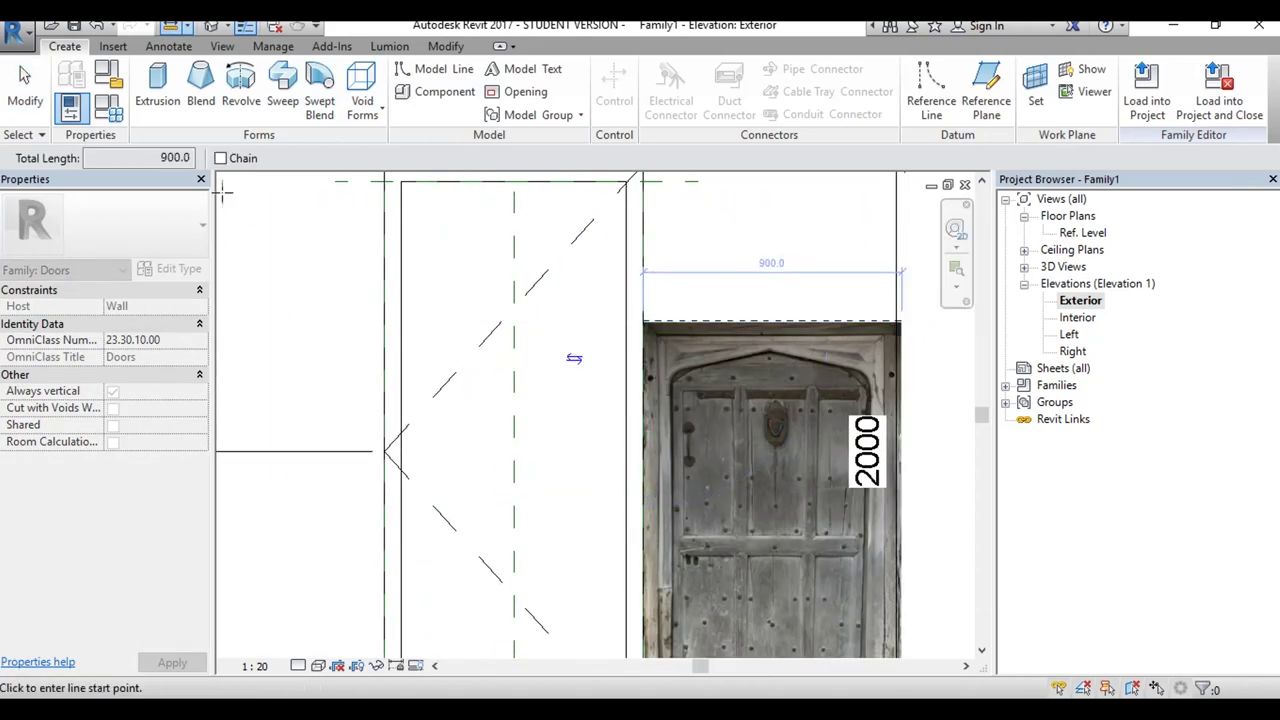
pyautogui.click(40, 110)
pyautogui.scroll(-1, 674, 289)
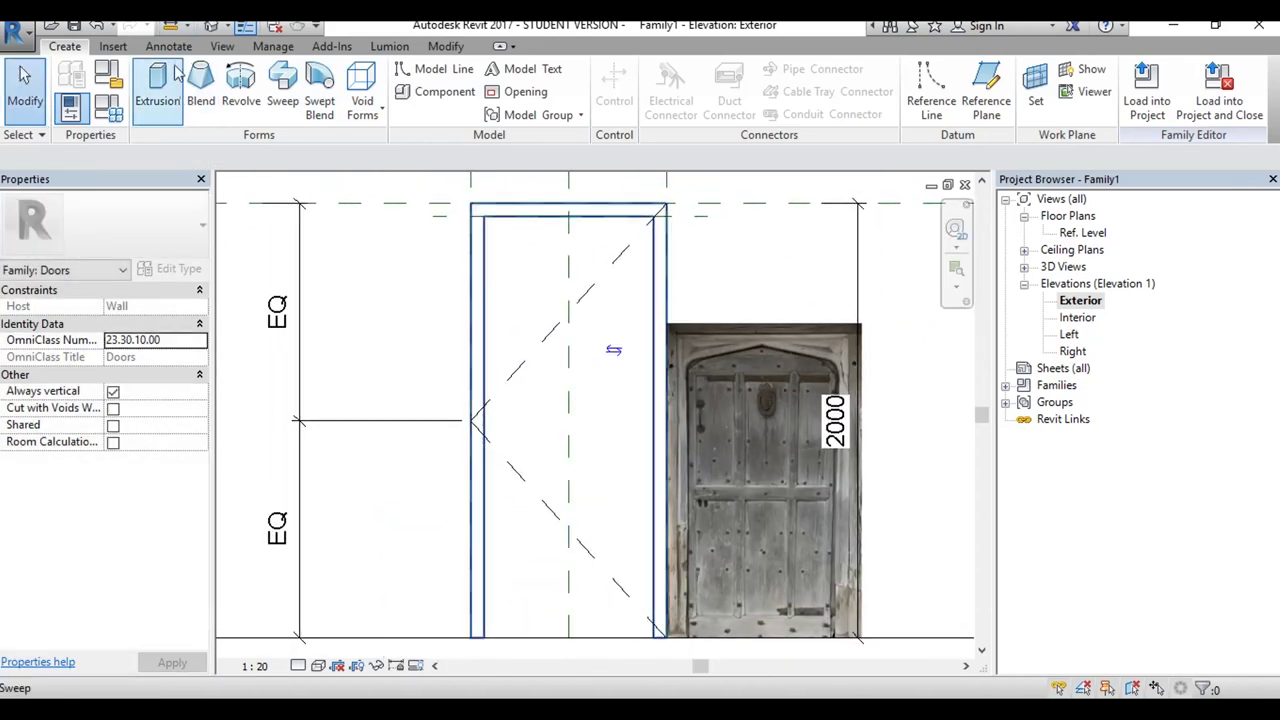
pyautogui.scroll(1, 449, 246)
# Step: Draw a second 900.0 model line along the opening's top reference plane
pyautogui.press('l')
pyautogui.press('i')
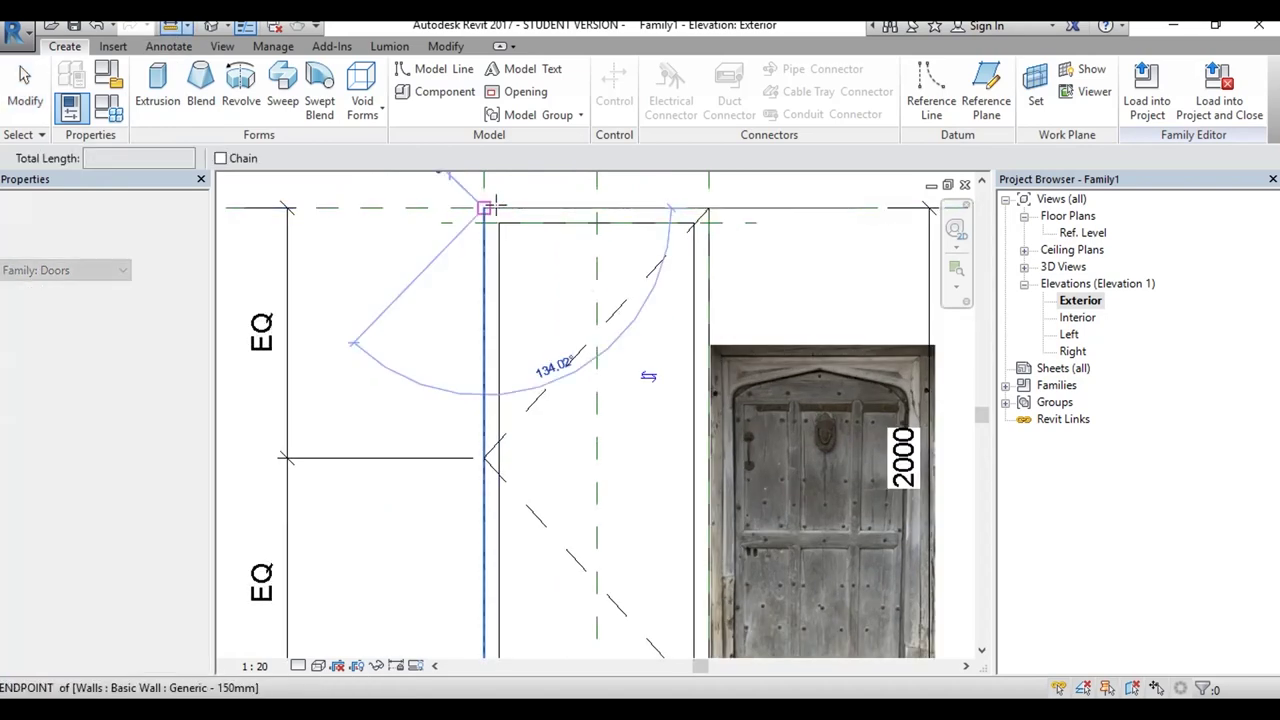
pyautogui.click(487, 208)
pyautogui.click(709, 208)
pyautogui.moveTo(700, 207); pyautogui.dragTo(712, 349, button='middle')
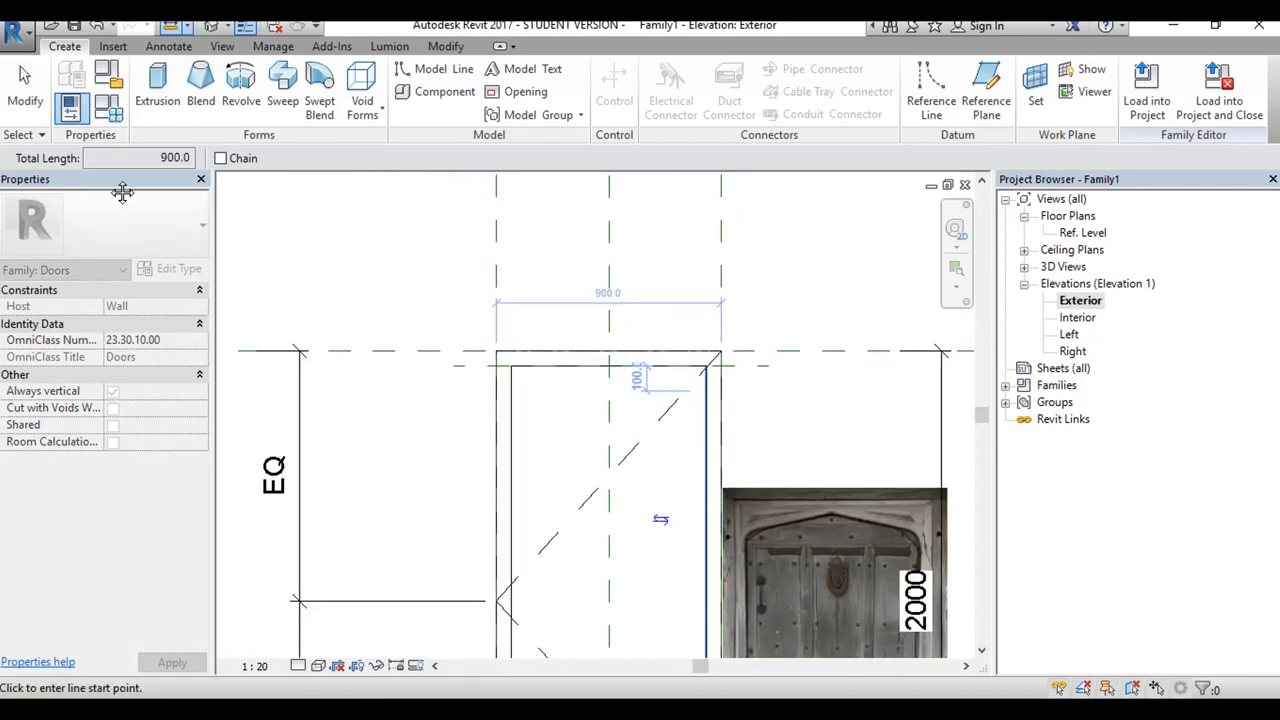
pyautogui.click(25, 85)
pyautogui.scroll(-1, 586, 362)
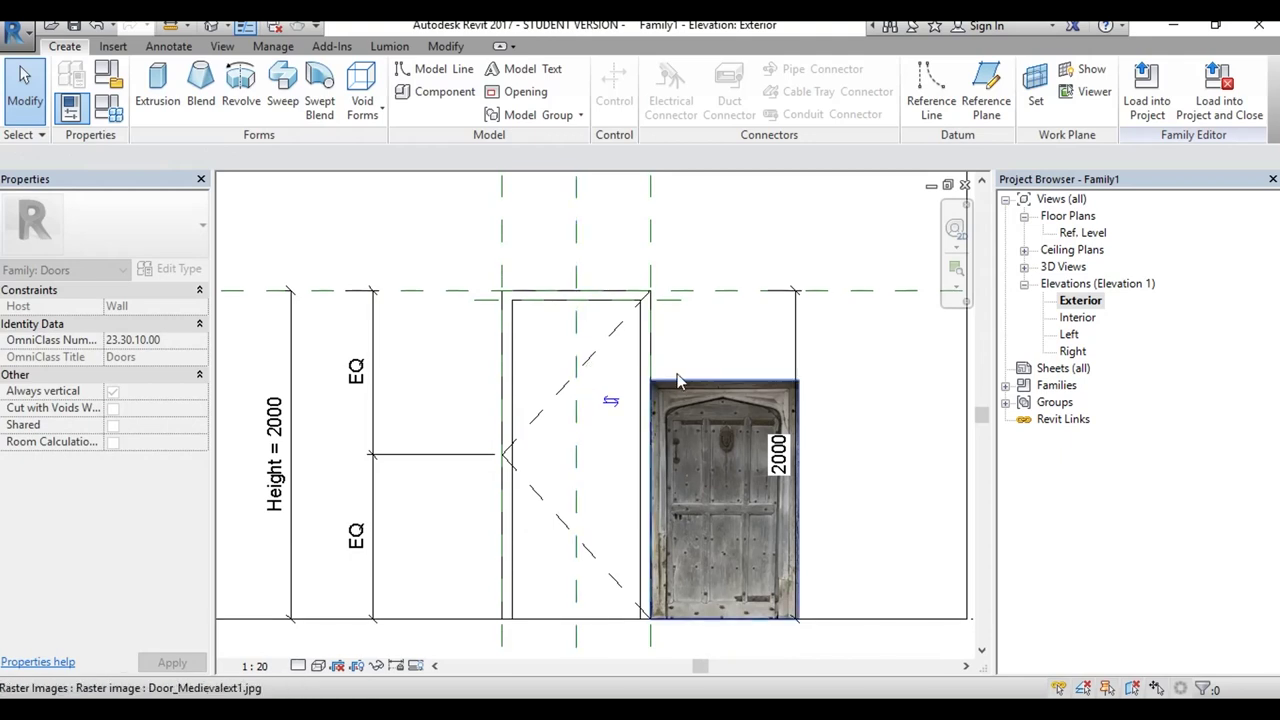
pyautogui.moveTo(681, 437); pyautogui.dragTo(689, 397, button='middle')
pyautogui.scroll(1, 697, 416)
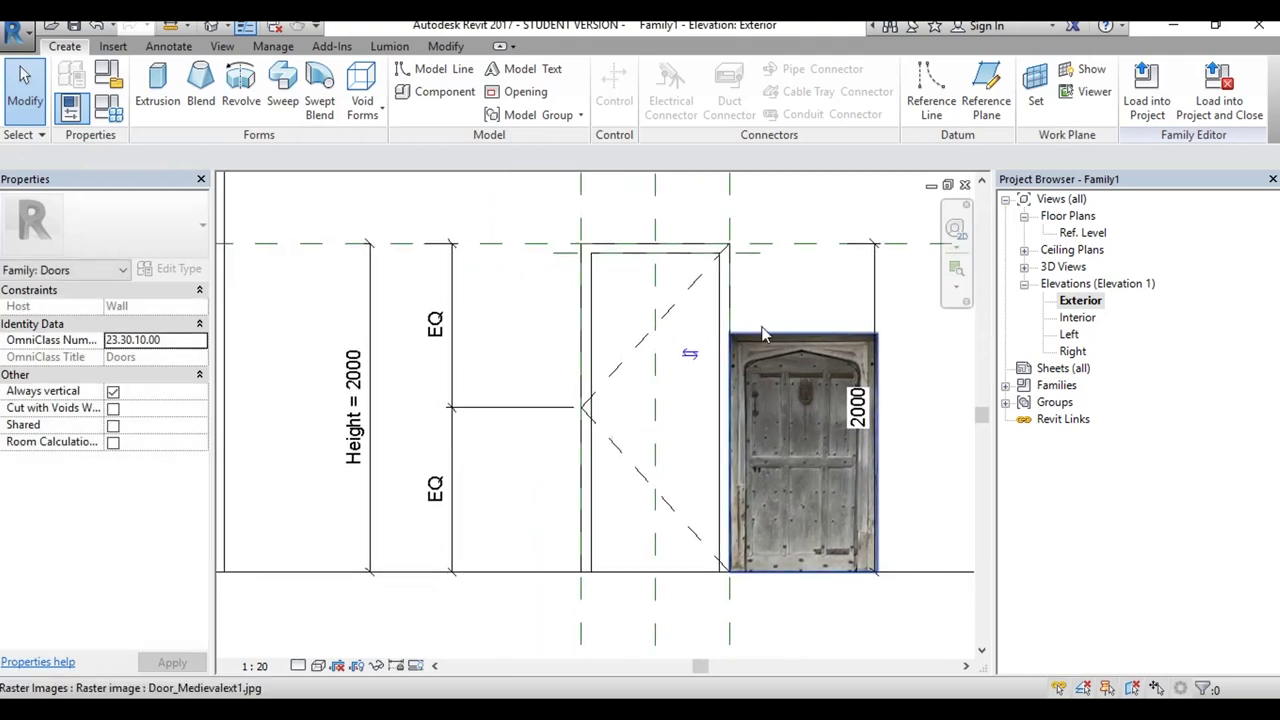
pyautogui.scroll(1, 619, 564)
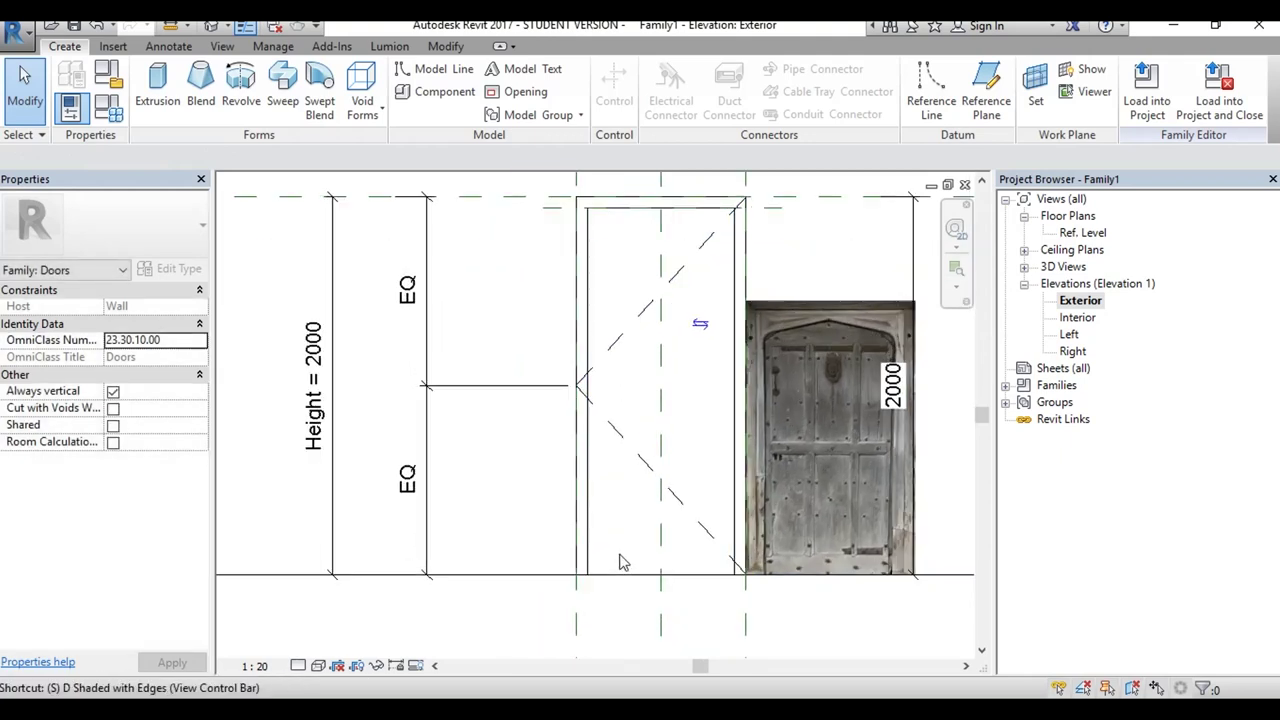
pyautogui.scroll(-1, 665, 421)
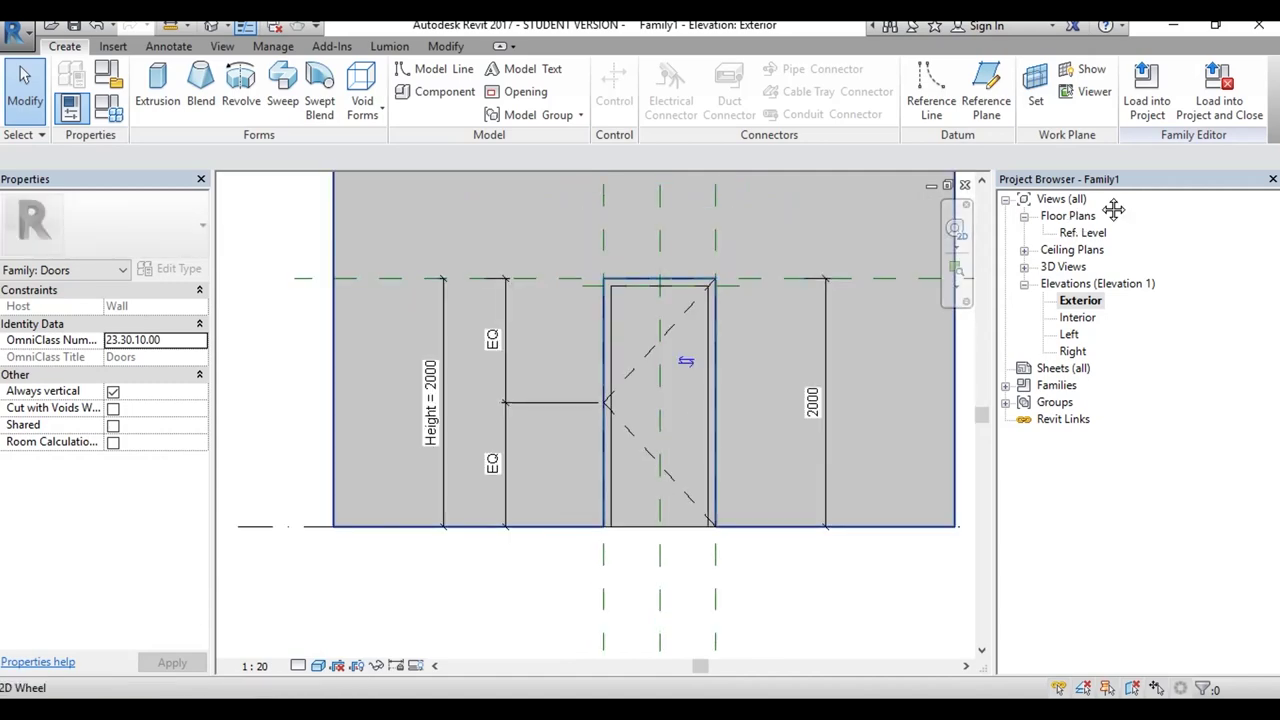
# Step: Zoom around the door opening in the Ref. Level plan, then open the Exterior elevation
pyautogui.doubleClick(1083, 232)
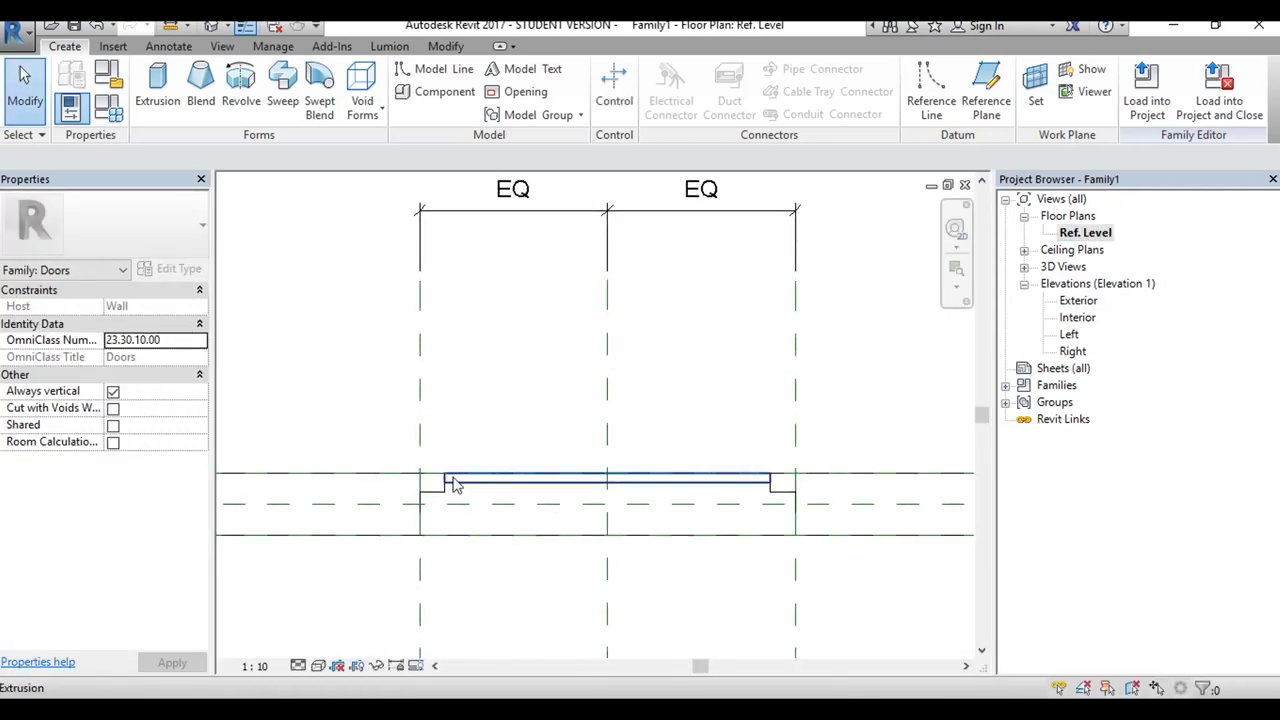
pyautogui.scroll(-2, 453, 485)
pyautogui.scroll(-2, 486, 500)
pyautogui.scroll(-2, 508, 523)
pyautogui.scroll(2, 447, 456)
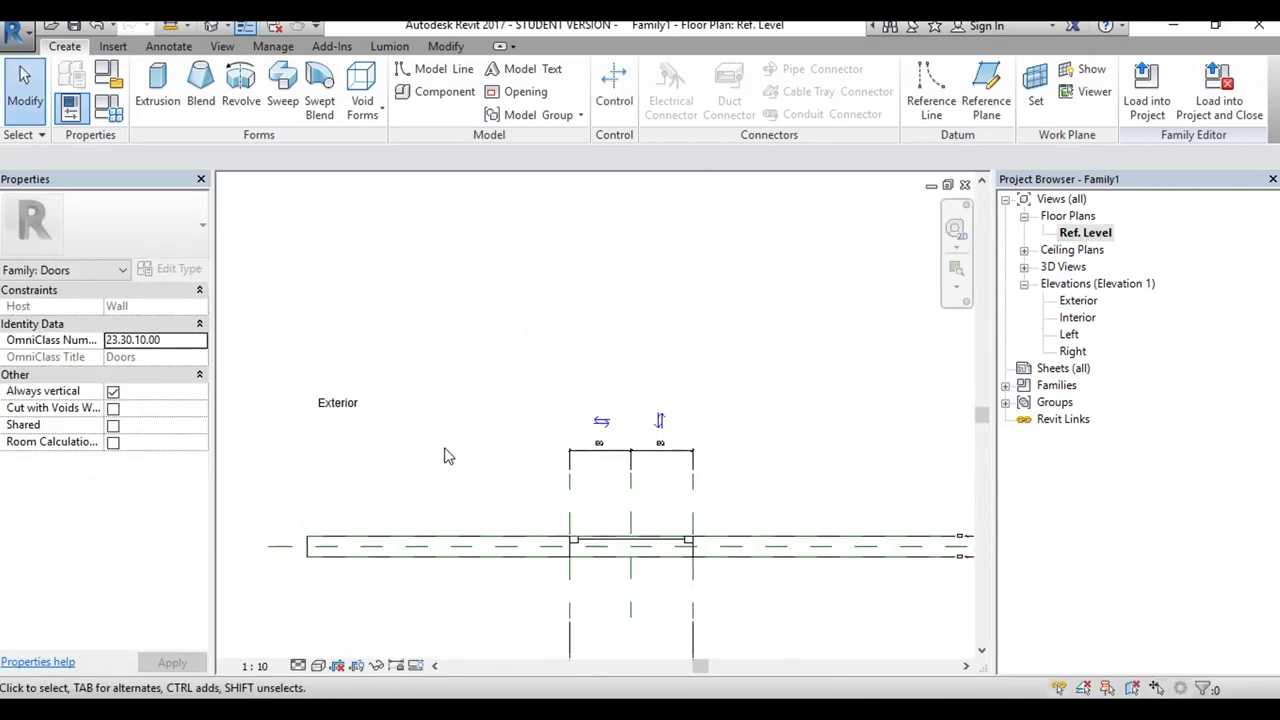
pyautogui.scroll(3, 629, 551)
pyautogui.scroll(1, 629, 494)
pyautogui.moveTo(629, 494); pyautogui.dragTo(647, 507, button='middle')
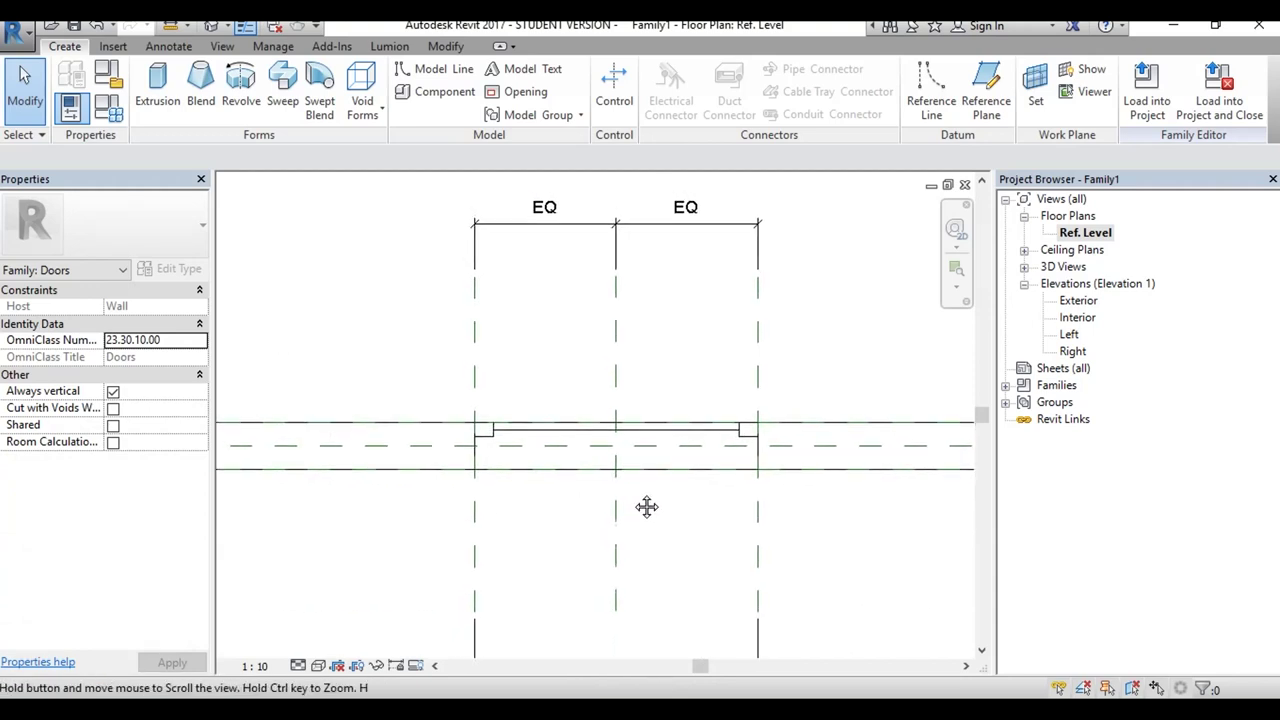
pyautogui.doubleClick(1079, 301)
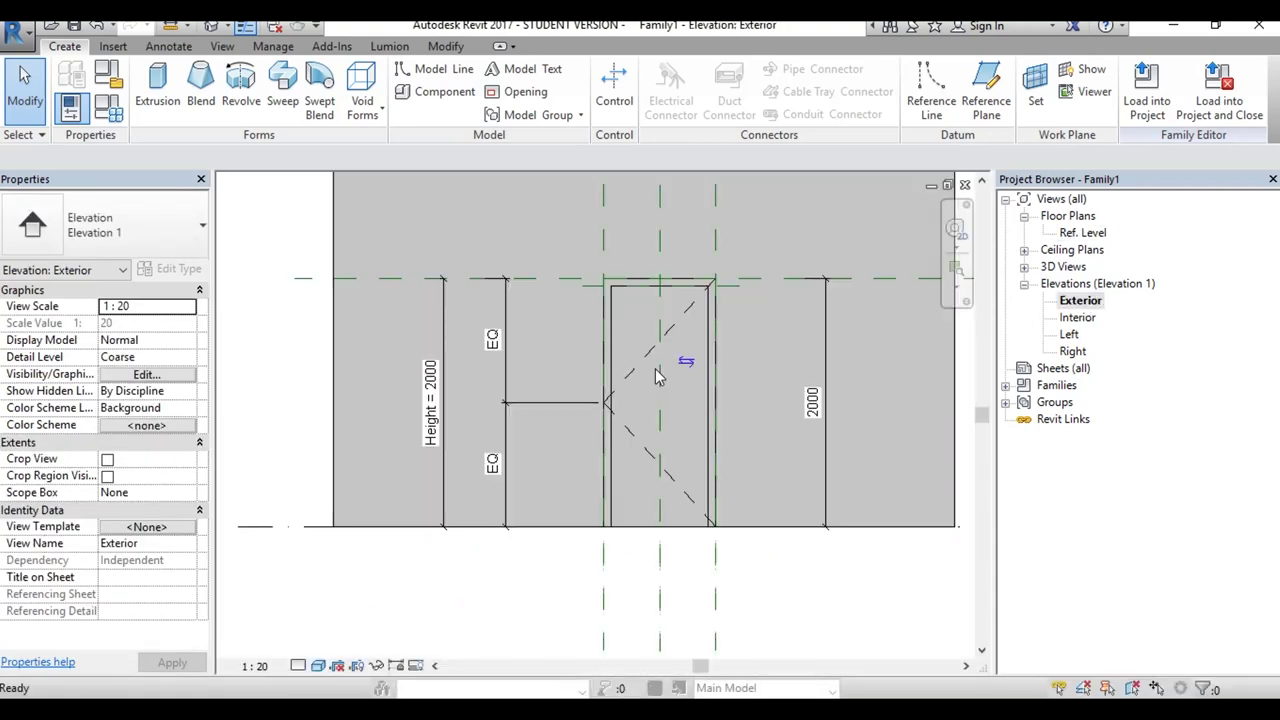
# Step: In the 3D view, orbit to face the back of the wall and select the panel extrusion
pyautogui.click(211, 25)
pyautogui.keyDown('shift'); pyautogui.moveTo(535, 445); pyautogui.dragTo(511, 334, button='middle'); pyautogui.keyUp('shift')
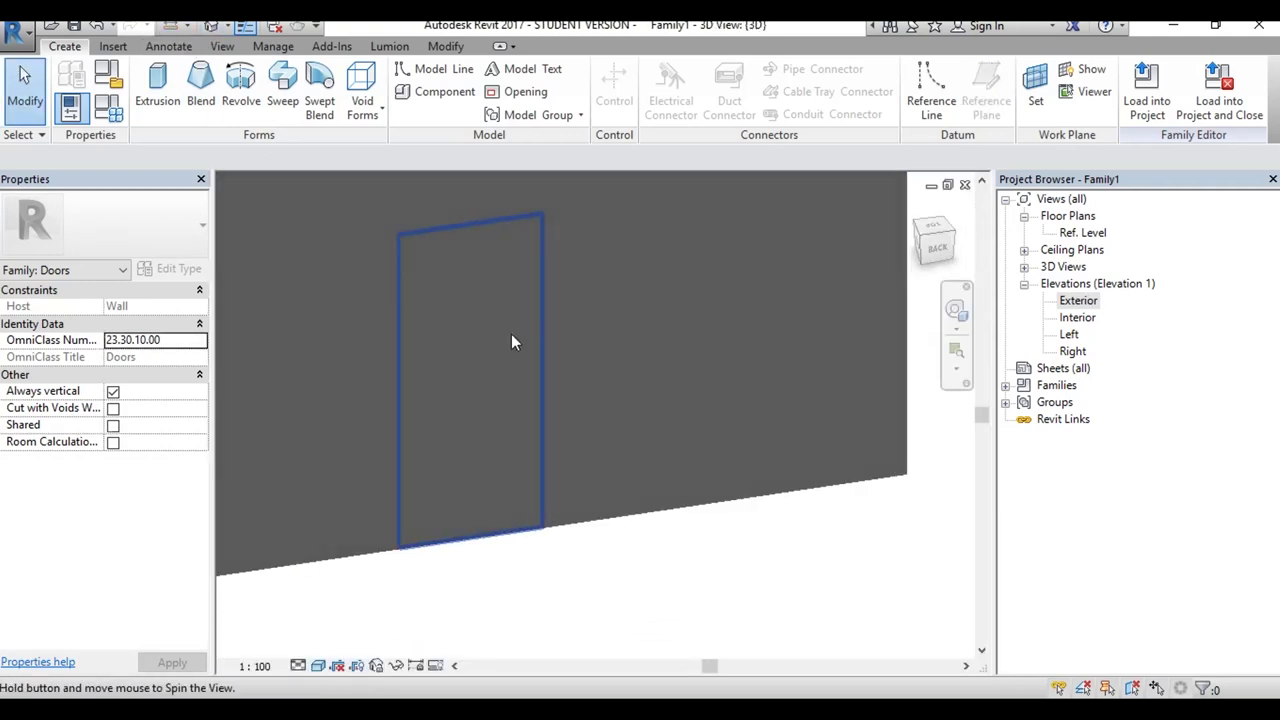
pyautogui.keyDown('shift'); pyautogui.moveTo(517, 563); pyautogui.dragTo(503, 532, button='middle'); pyautogui.keyUp('shift')
pyautogui.scroll(-2, 503, 532)
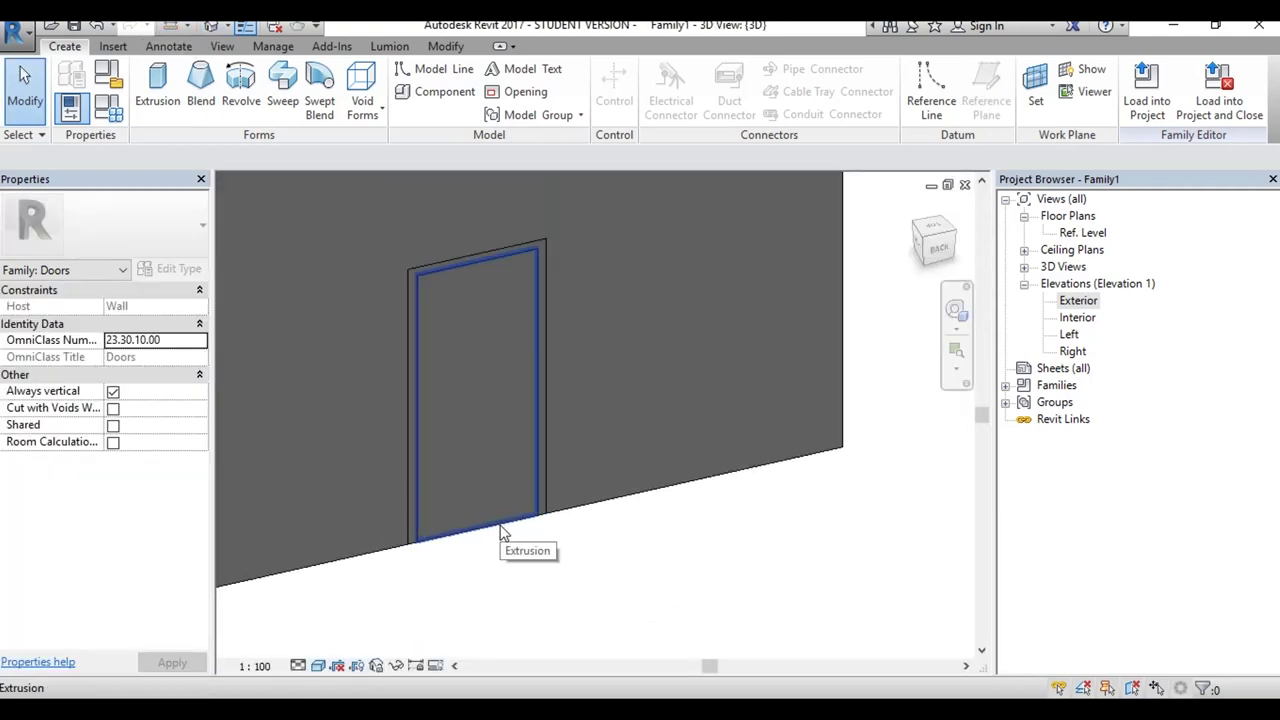
pyautogui.click(503, 532)
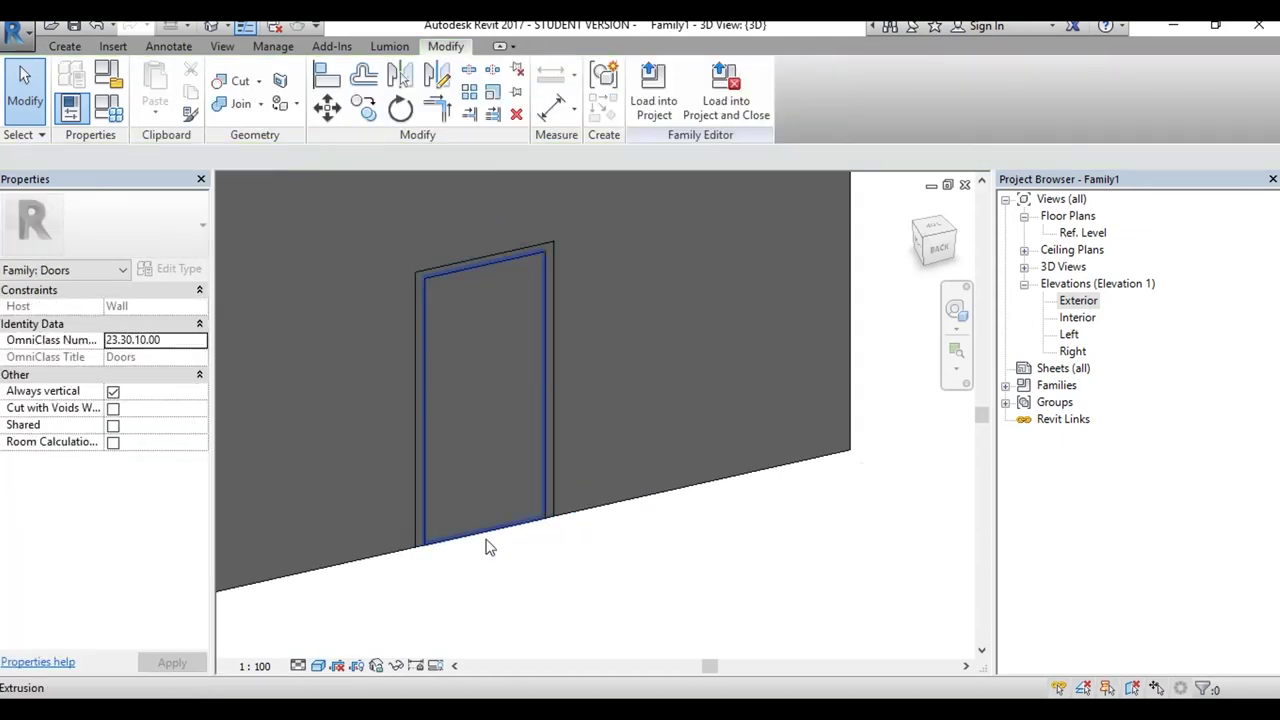
# Step: Associate the panel extrusion's Material property with a new family parameter named Door_Panel
pyautogui.click(486, 545)
pyautogui.click(140, 425)
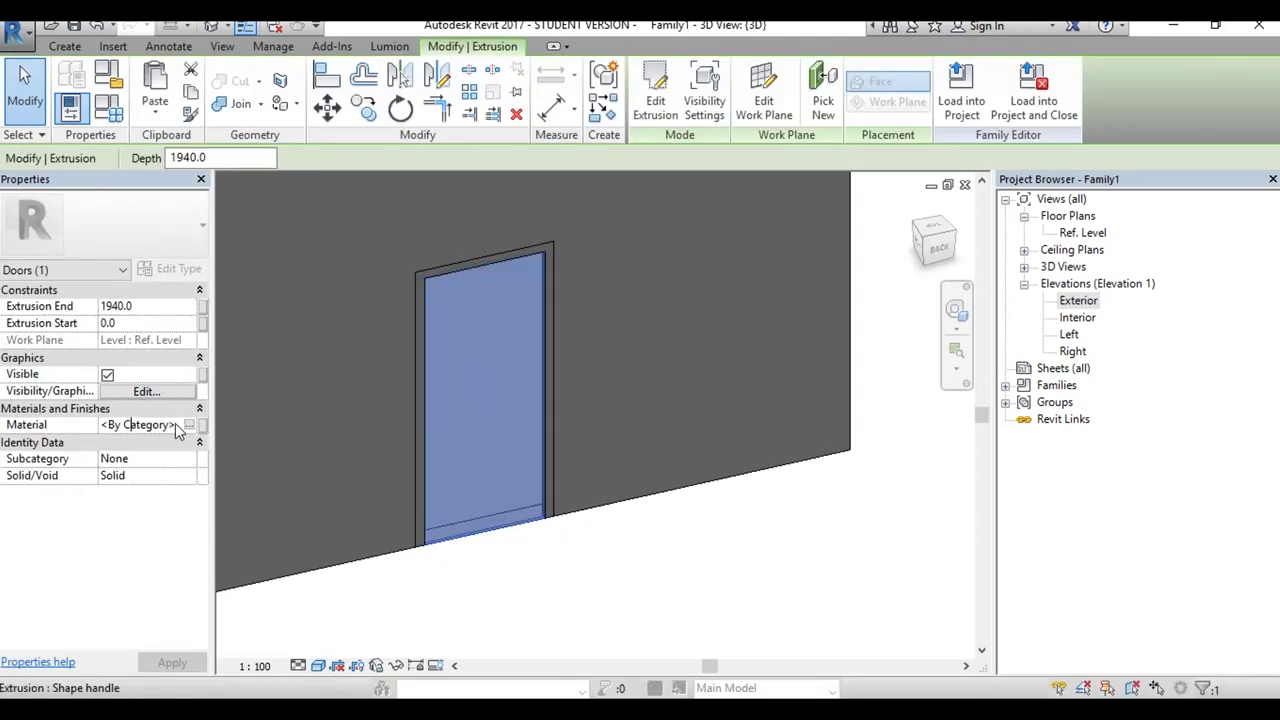
pyautogui.click(202, 426)
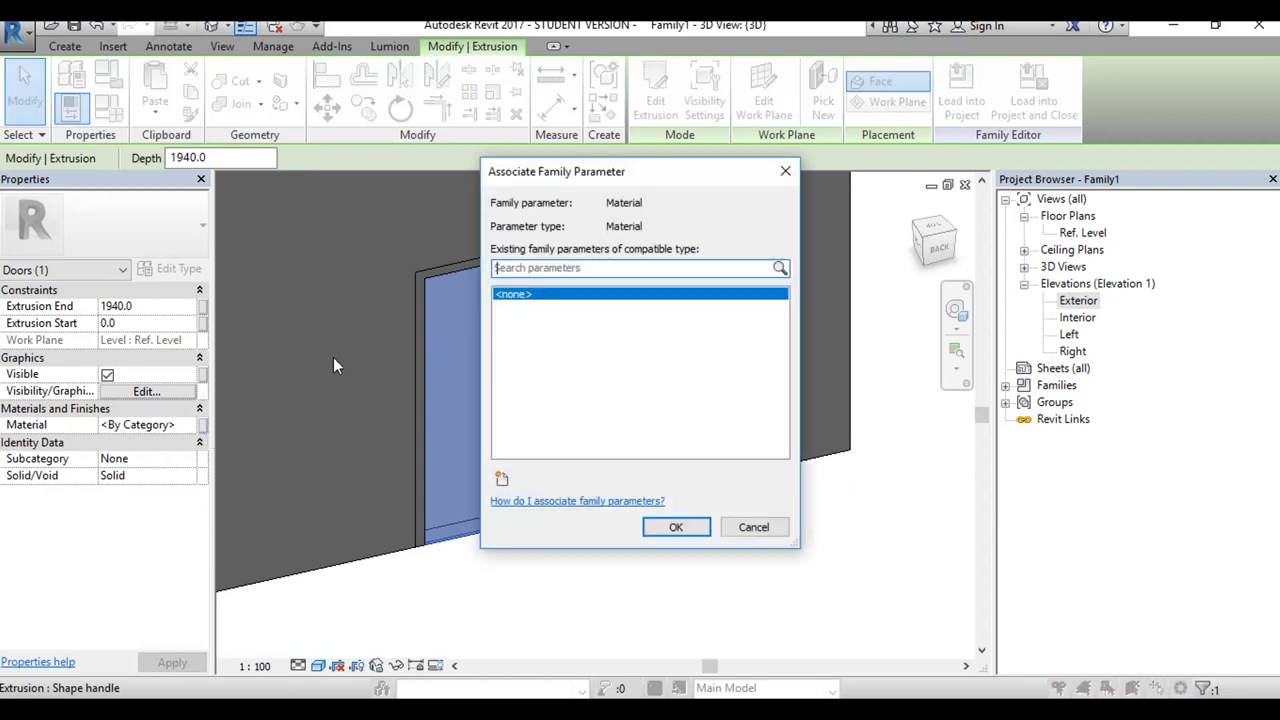
pyautogui.click(501, 480)
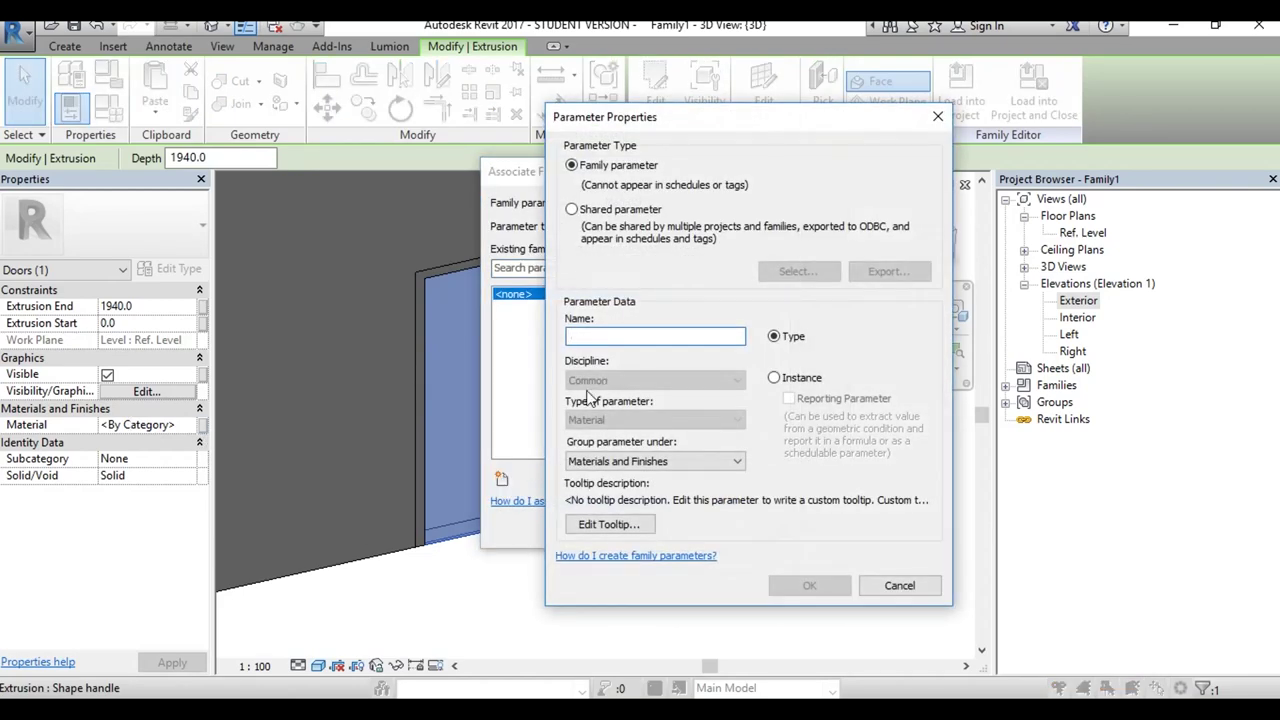
pyautogui.write('Door_Panel')
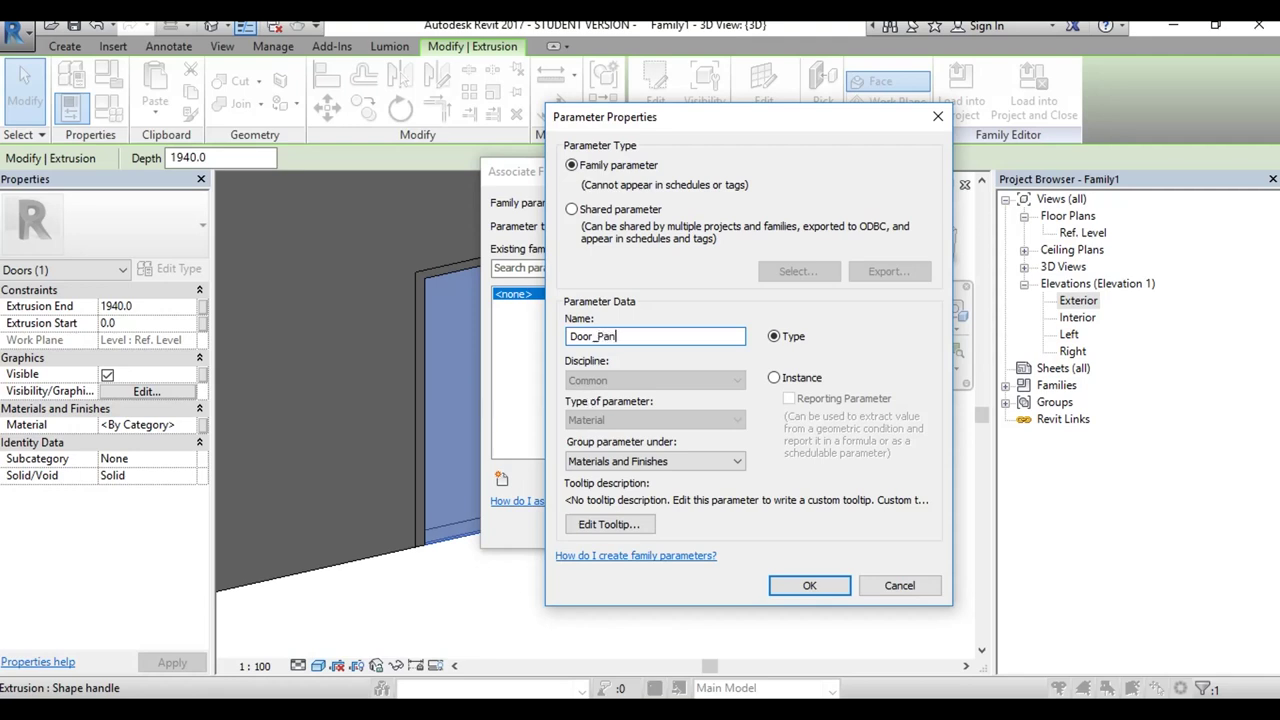
pyautogui.click(784, 583)
pyautogui.click(735, 528)
pyautogui.click(589, 603)
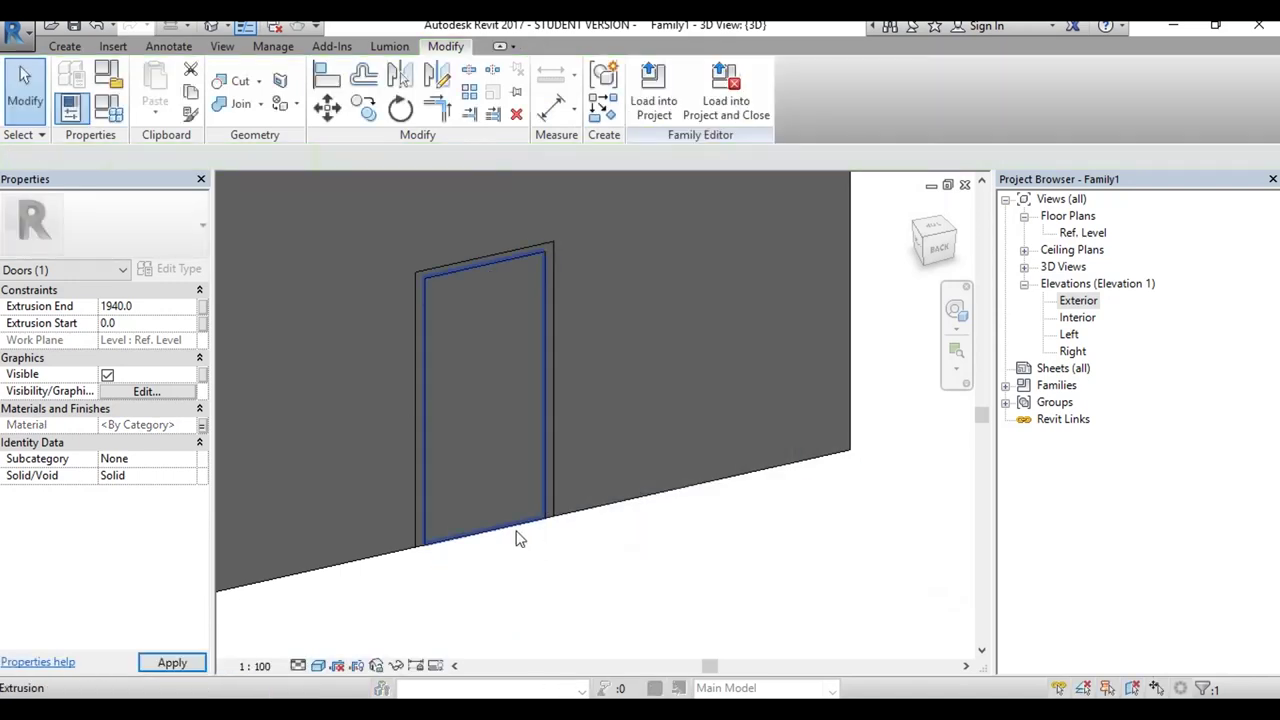
pyautogui.click(494, 528)
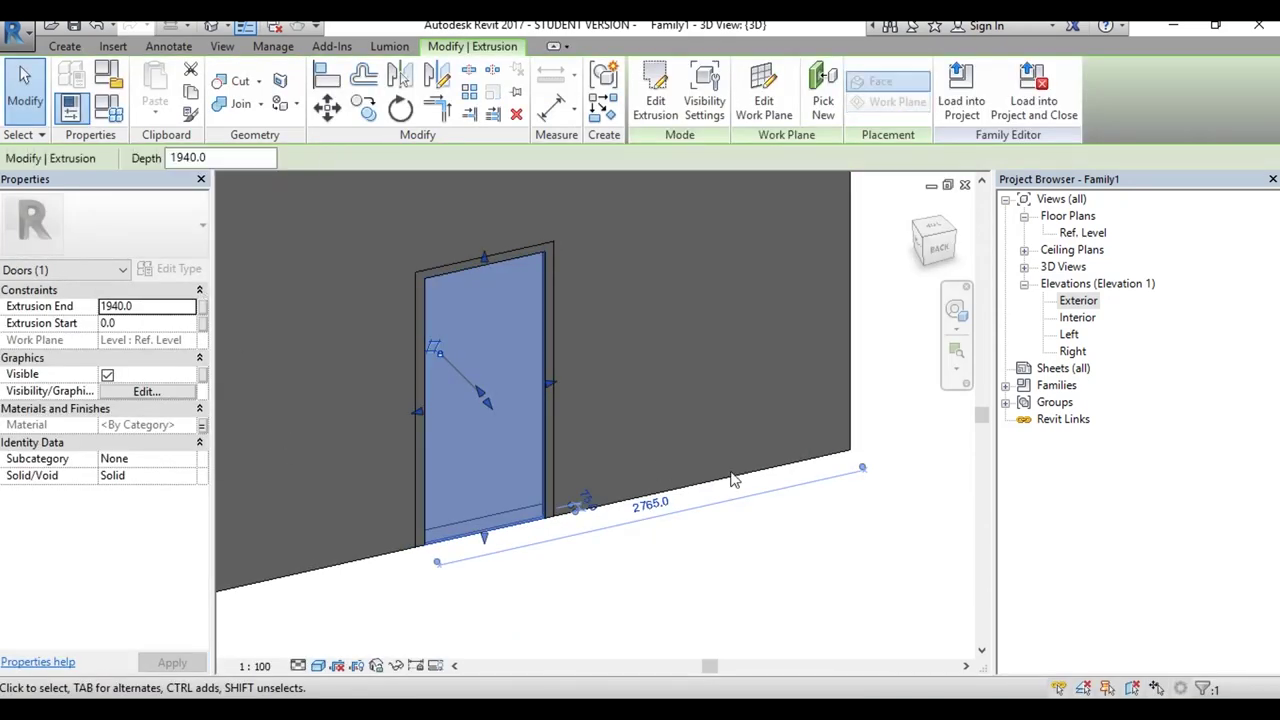
# Step: In Family Types, expand Materials and Finishes and select the Door_Panel value
pyautogui.click(108, 108)
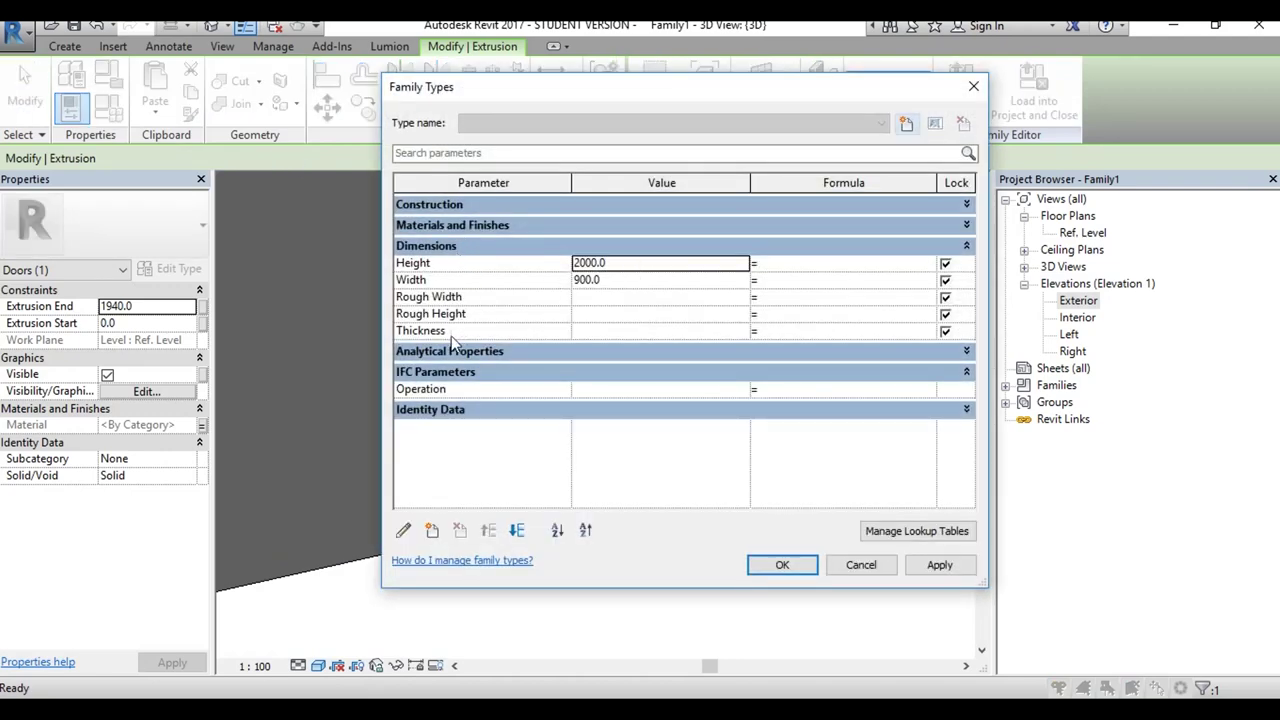
pyautogui.click(458, 228)
pyautogui.click(605, 248)
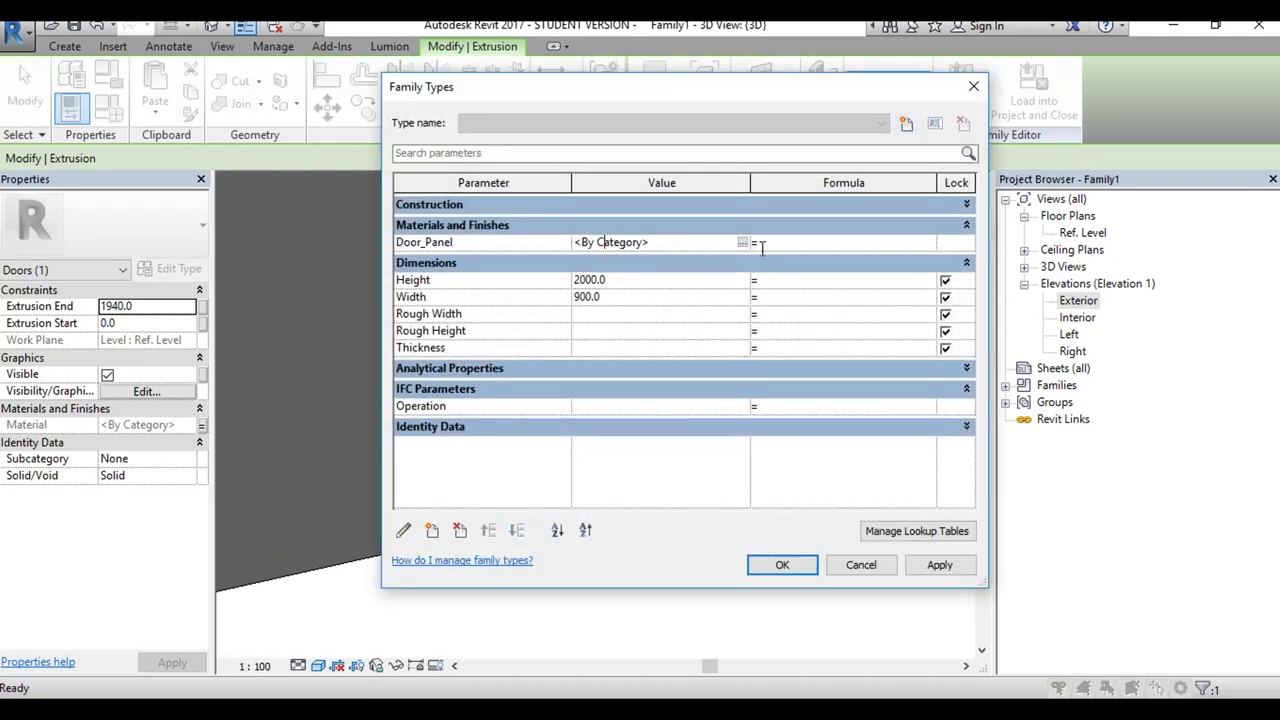
pyautogui.click(743, 242)
# Step: Note the Medieval_Door folder path of Door_Medievalext1, then open the Material Browser for Door_Panel
pyautogui.hotkey('alt', 'Tab')
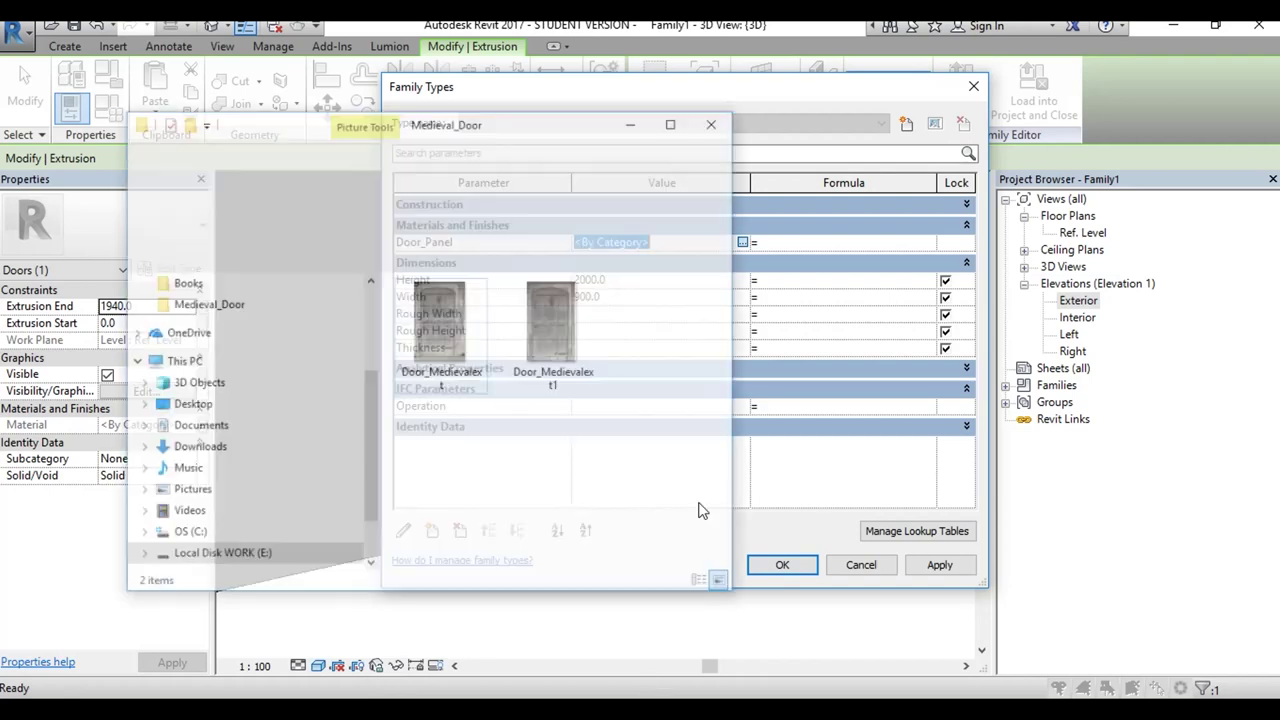
pyautogui.click(495, 340)
pyautogui.click(455, 222)
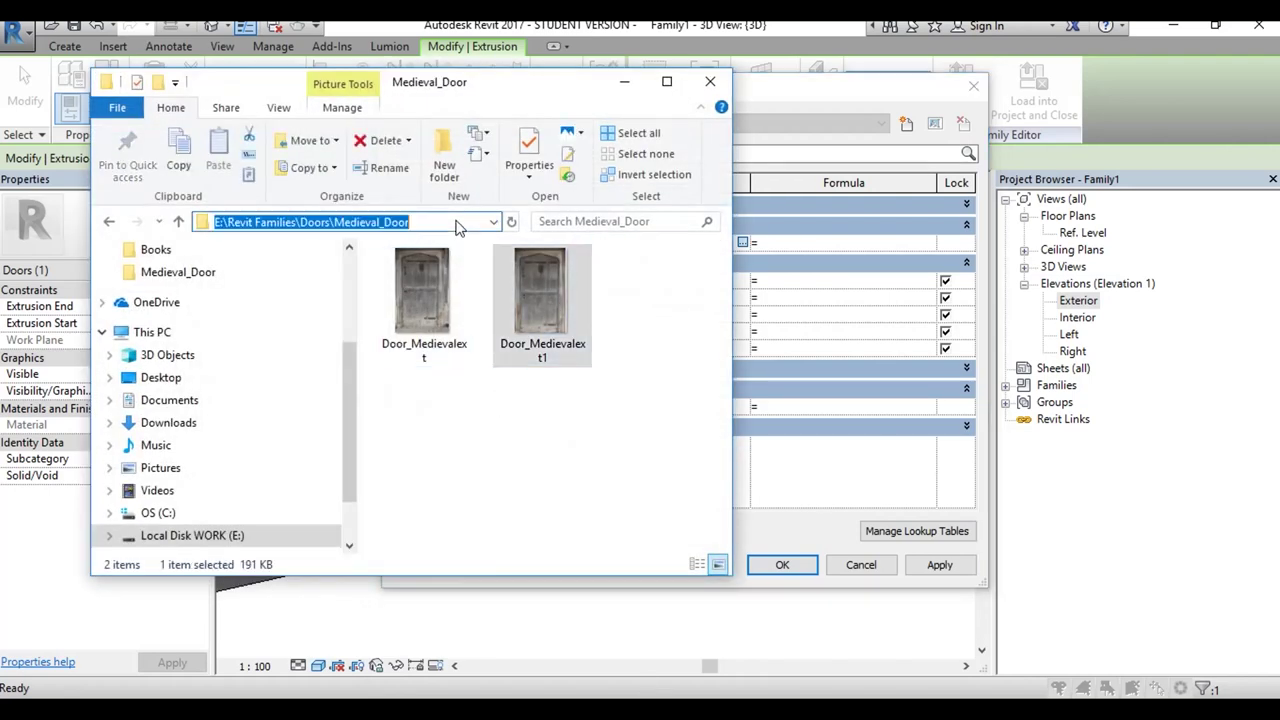
pyautogui.click(623, 80)
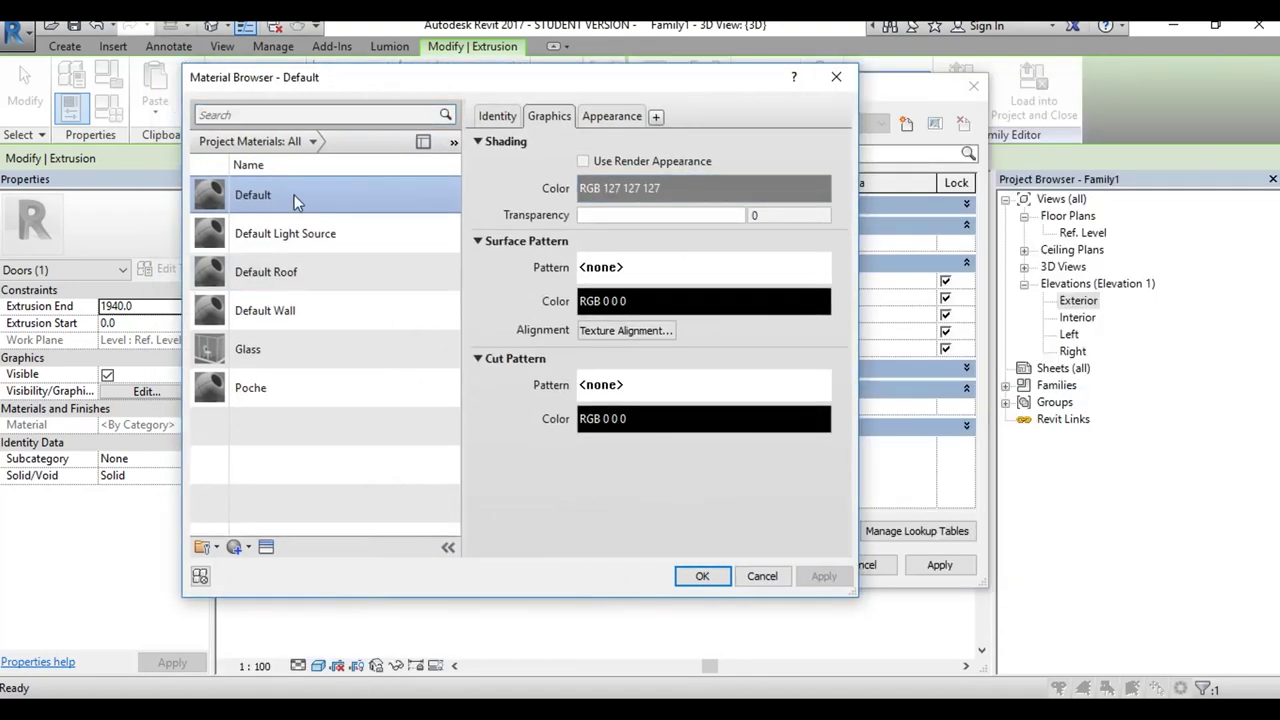
# Step: Duplicate the Default material and rename the copy Door_PanlMedieval
pyautogui.rightClick(294, 196)
pyautogui.click(335, 226)
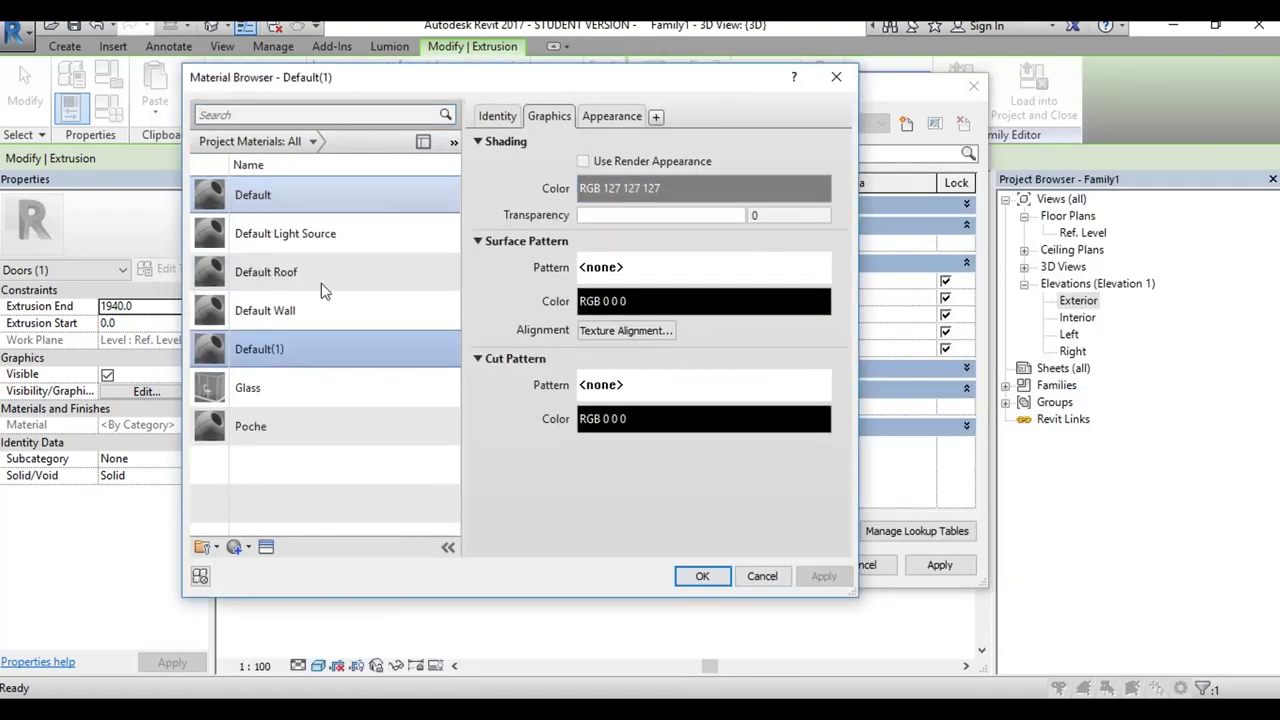
pyautogui.click(278, 348)
pyautogui.write('Door_PanlMedieval')
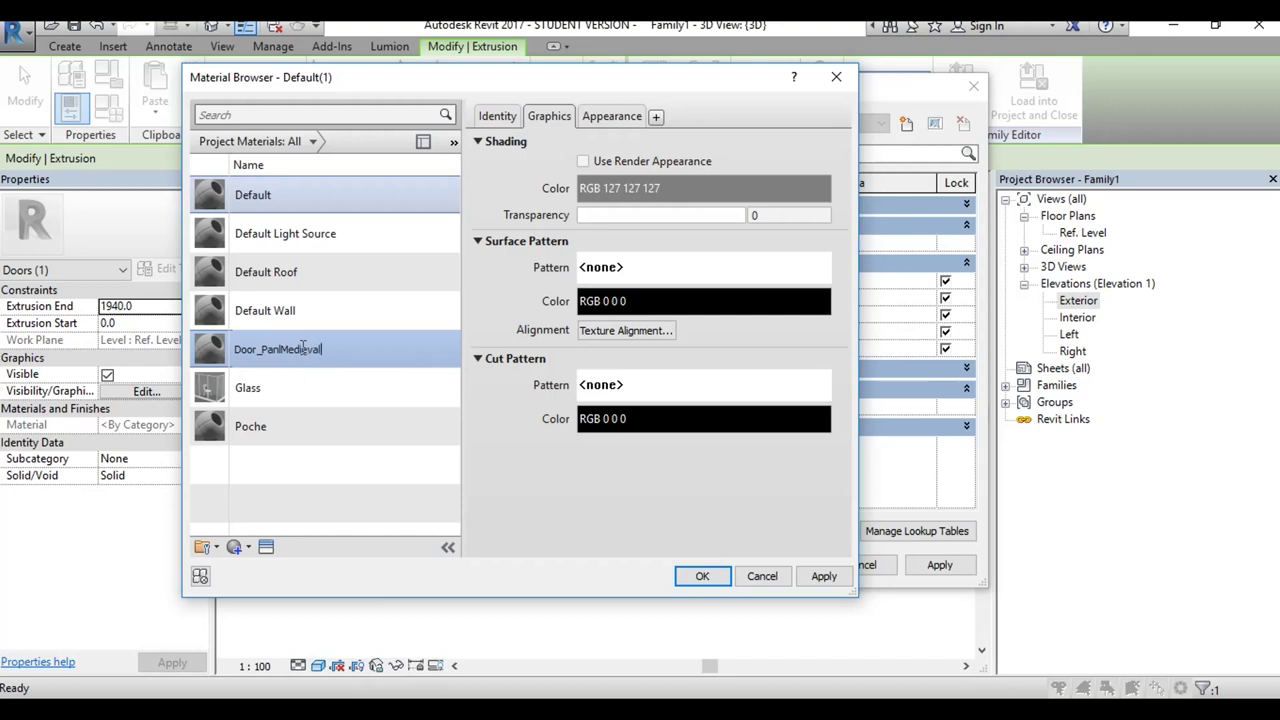
pyautogui.press('Return')
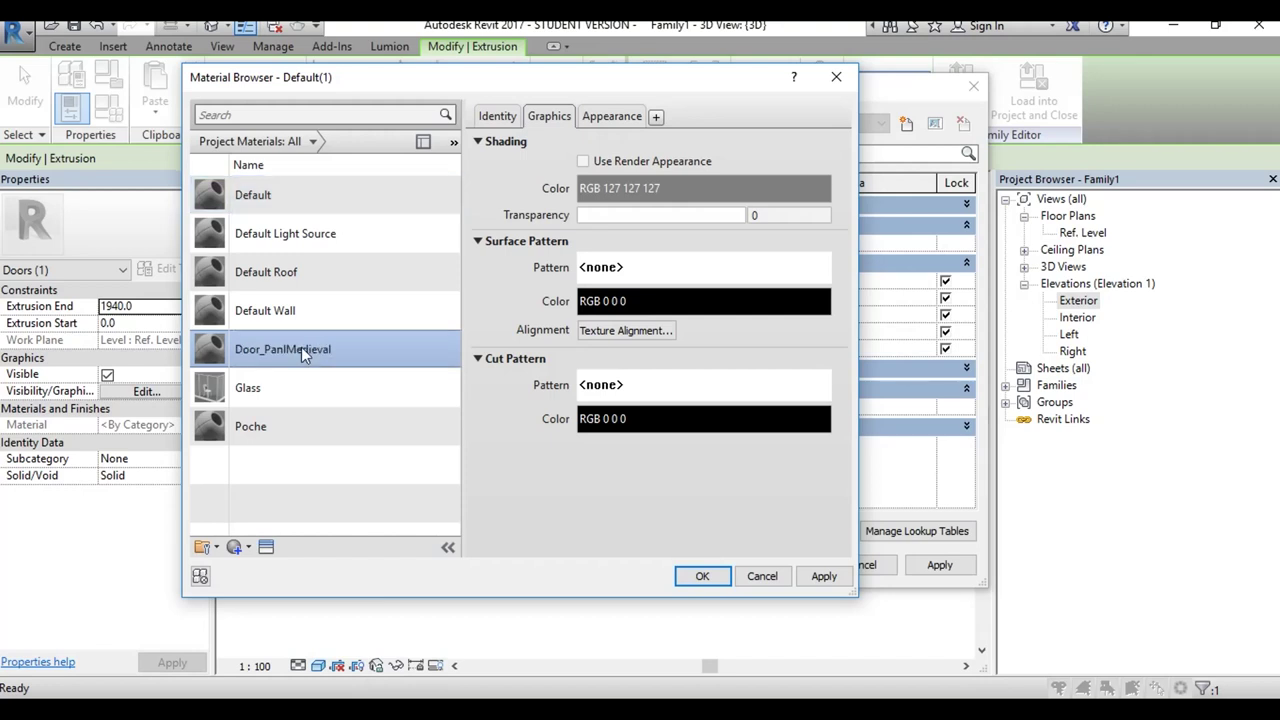
# Step: In the new material's Appearance settings, check the generic colour and begin selecting an image file
pyautogui.click(614, 117)
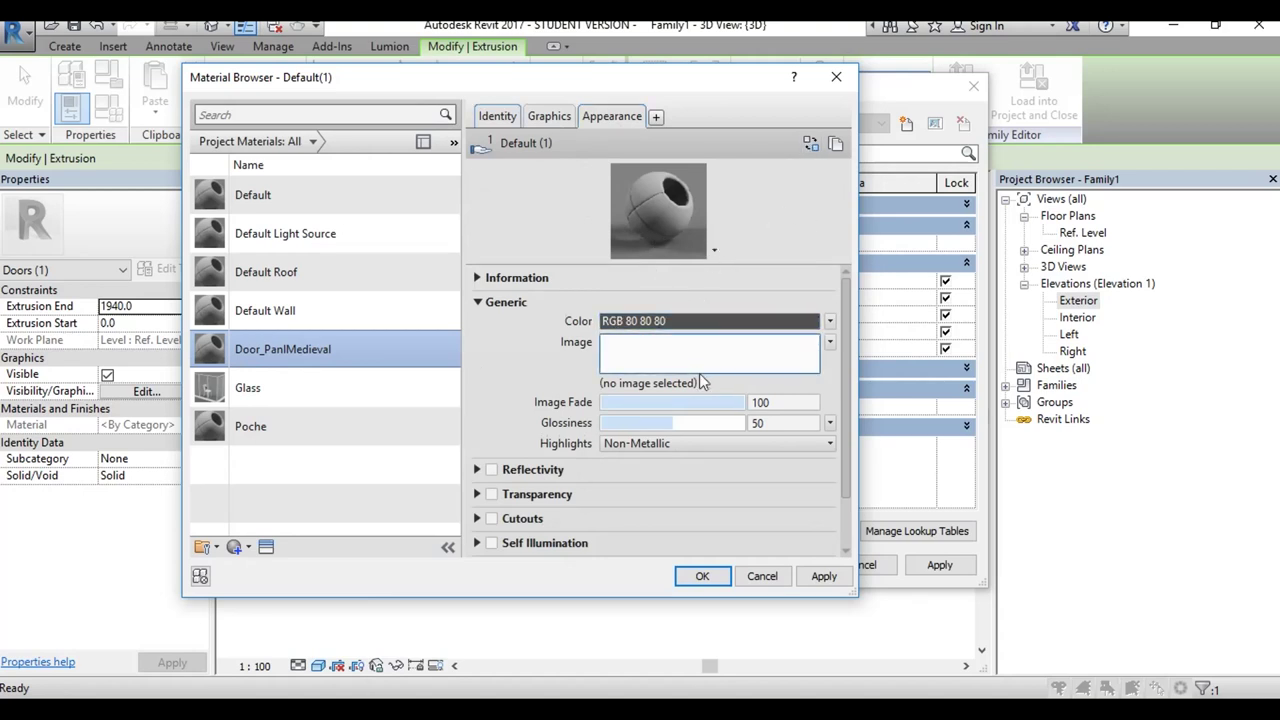
pyautogui.scroll(-2, 665, 340)
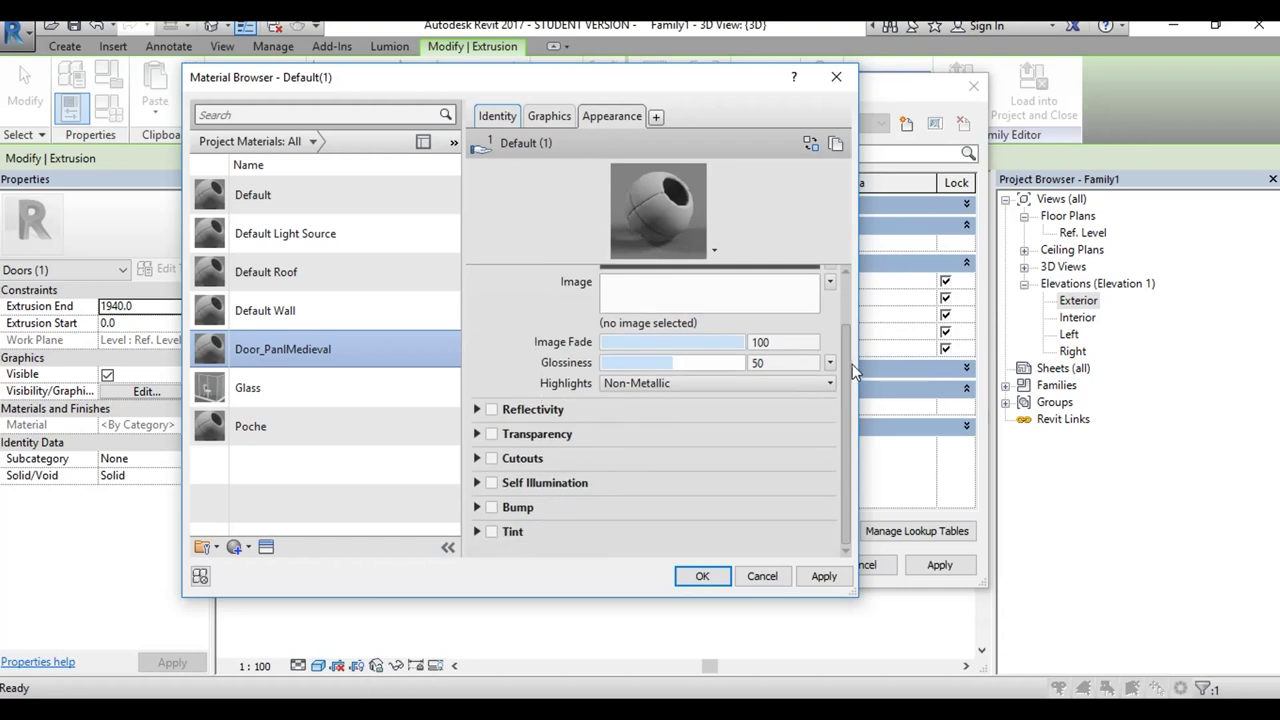
pyautogui.scroll(2, 665, 340)
pyautogui.scroll(-2, 558, 484)
pyautogui.scroll(2, 549, 490)
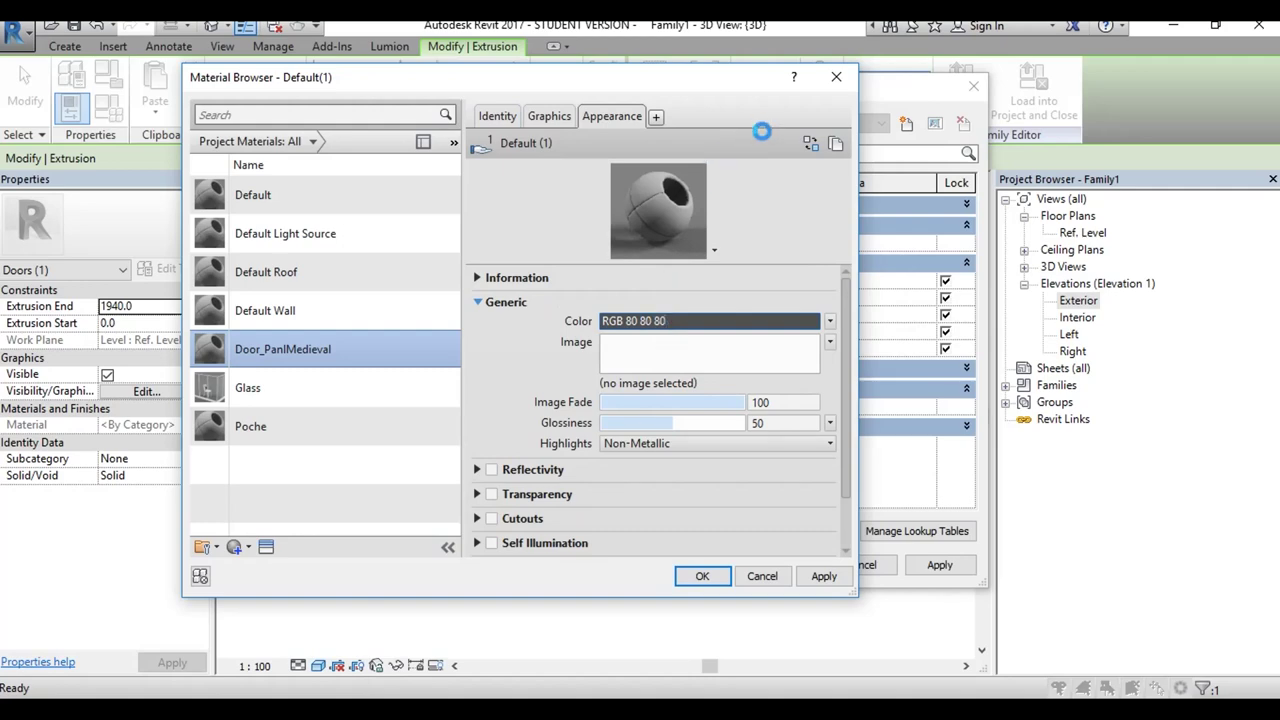
pyautogui.click(728, 152)
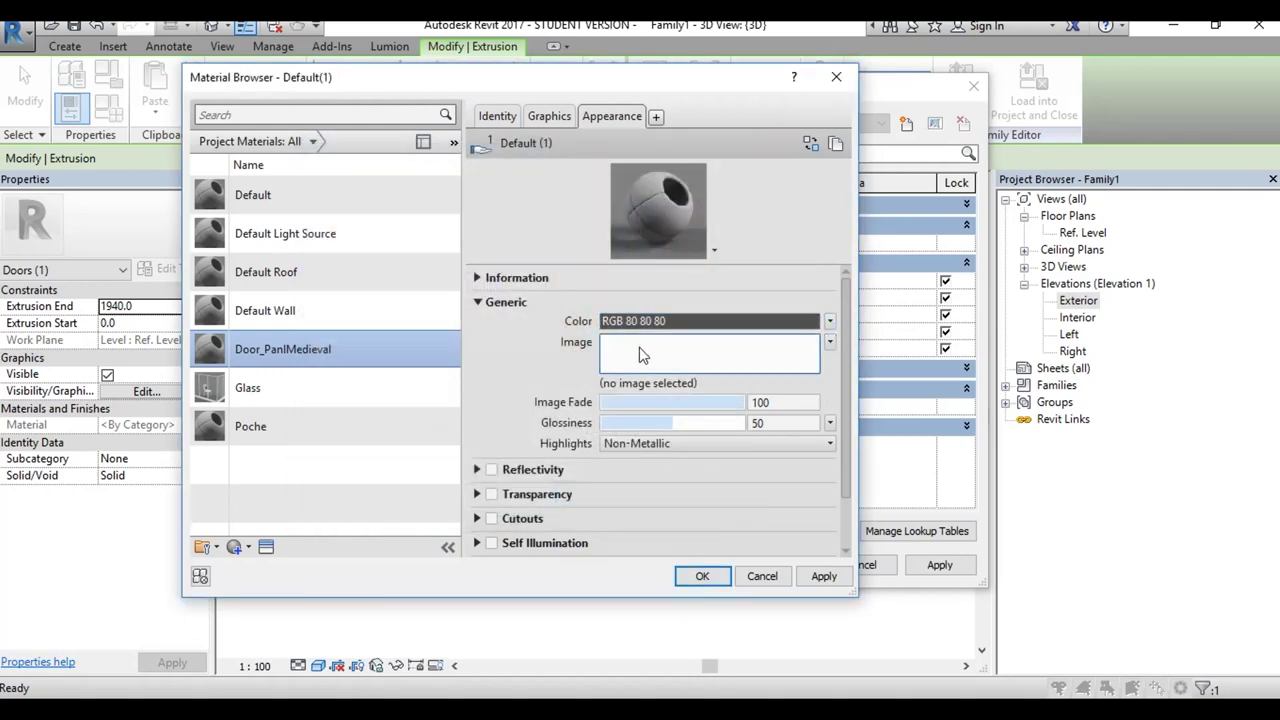
pyautogui.click(790, 363)
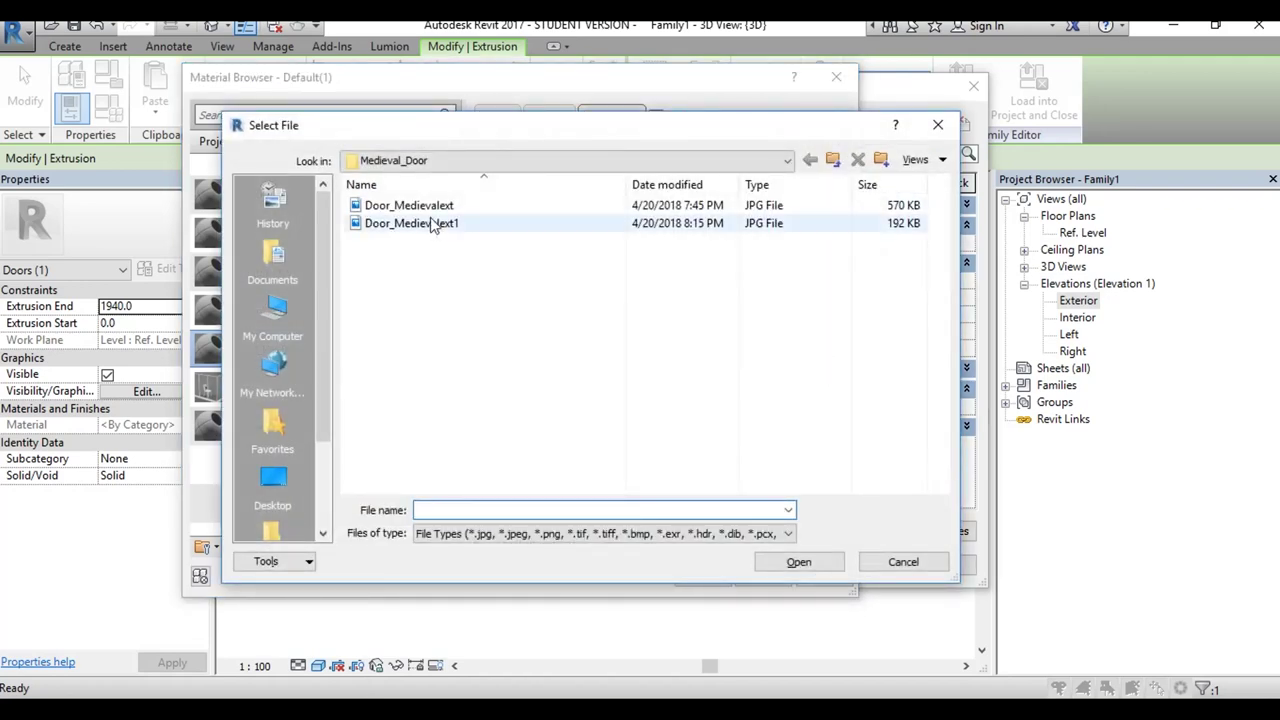
# Step: Load Door_Medievalext1.jpg as the Door_PanlMedieval material's image
pyautogui.click(455, 223)
pyautogui.click(800, 561)
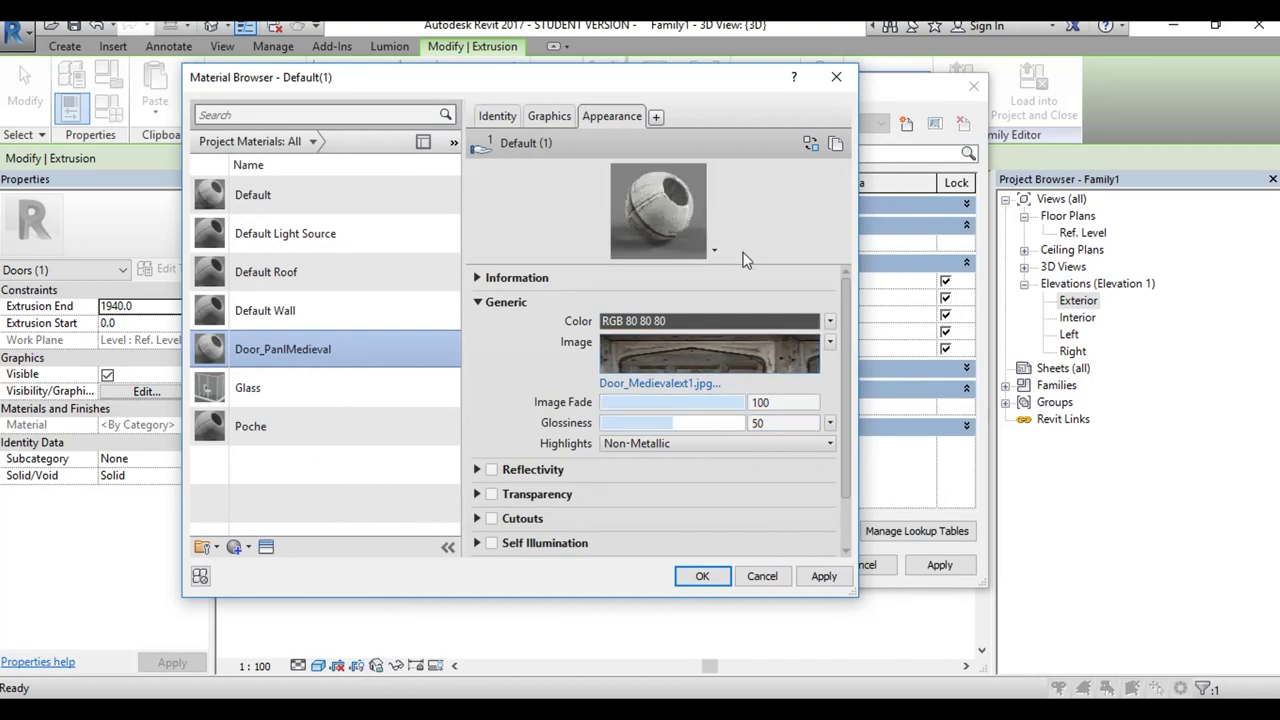
pyautogui.click(532, 279)
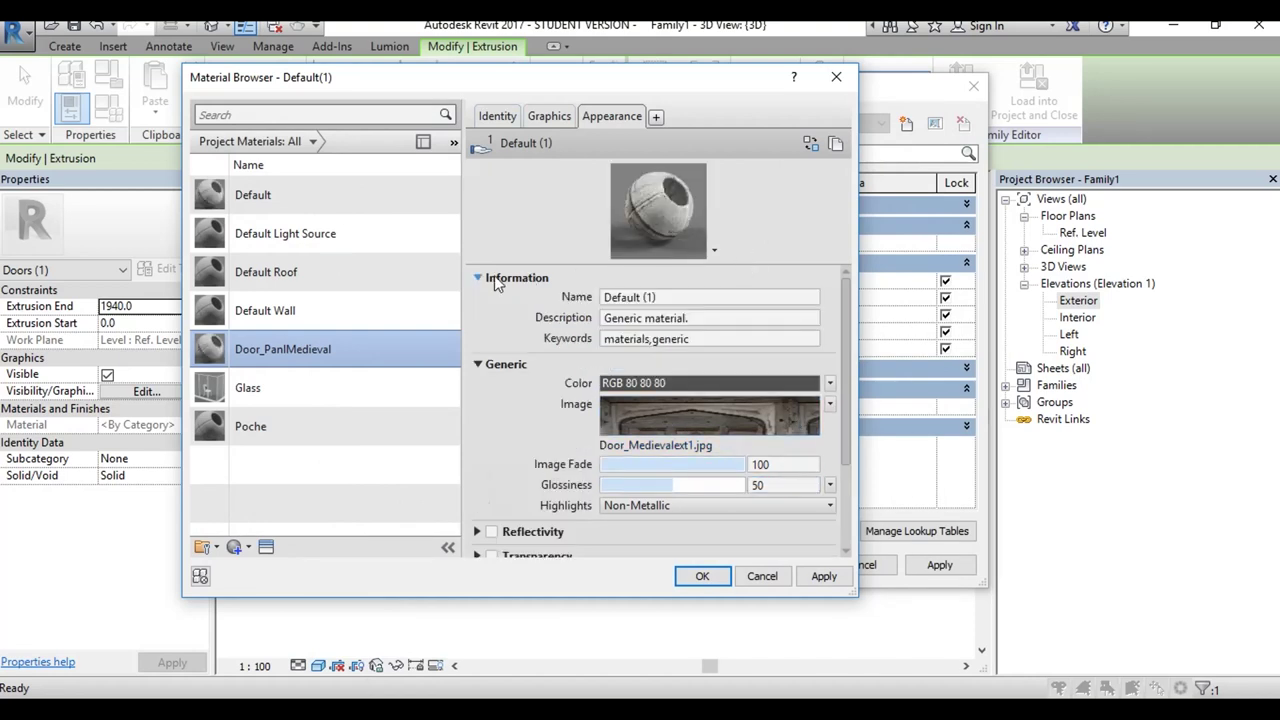
pyautogui.click(497, 284)
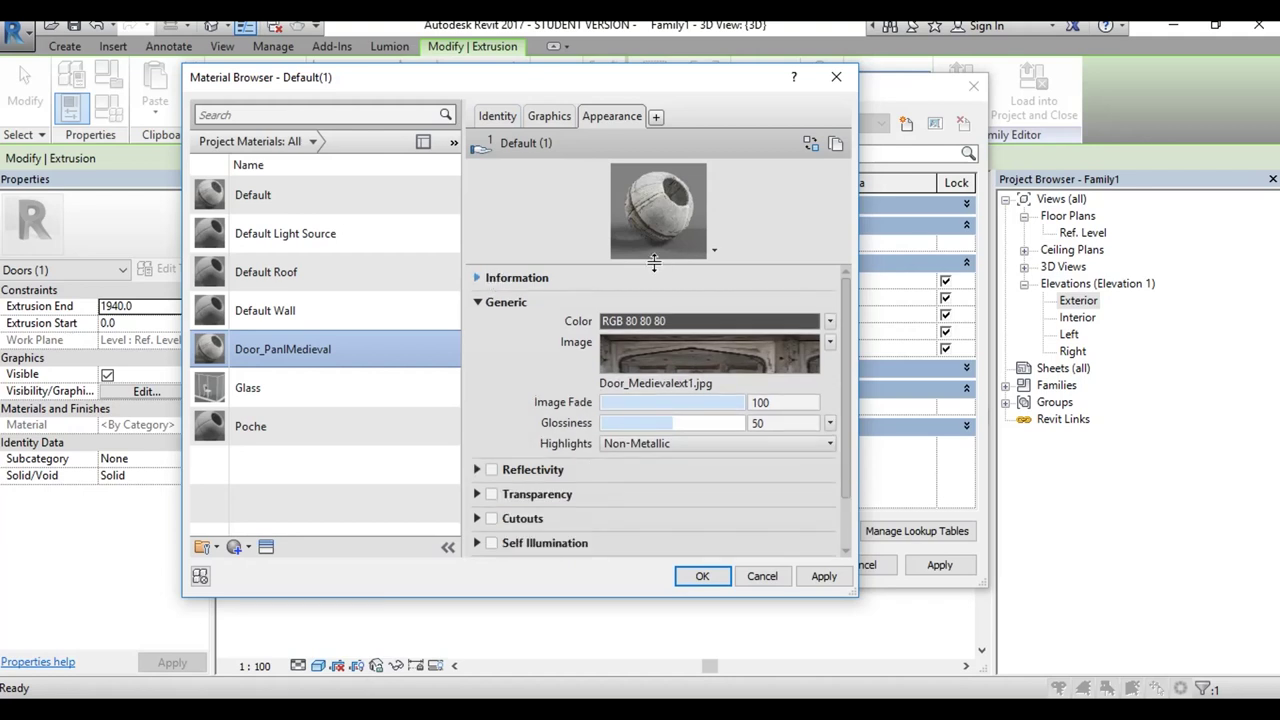
# Step: Preview the material on an enlarged cube, check its Tint settings, and accept the material
pyautogui.moveTo(654, 262); pyautogui.dragTo(654, 281)
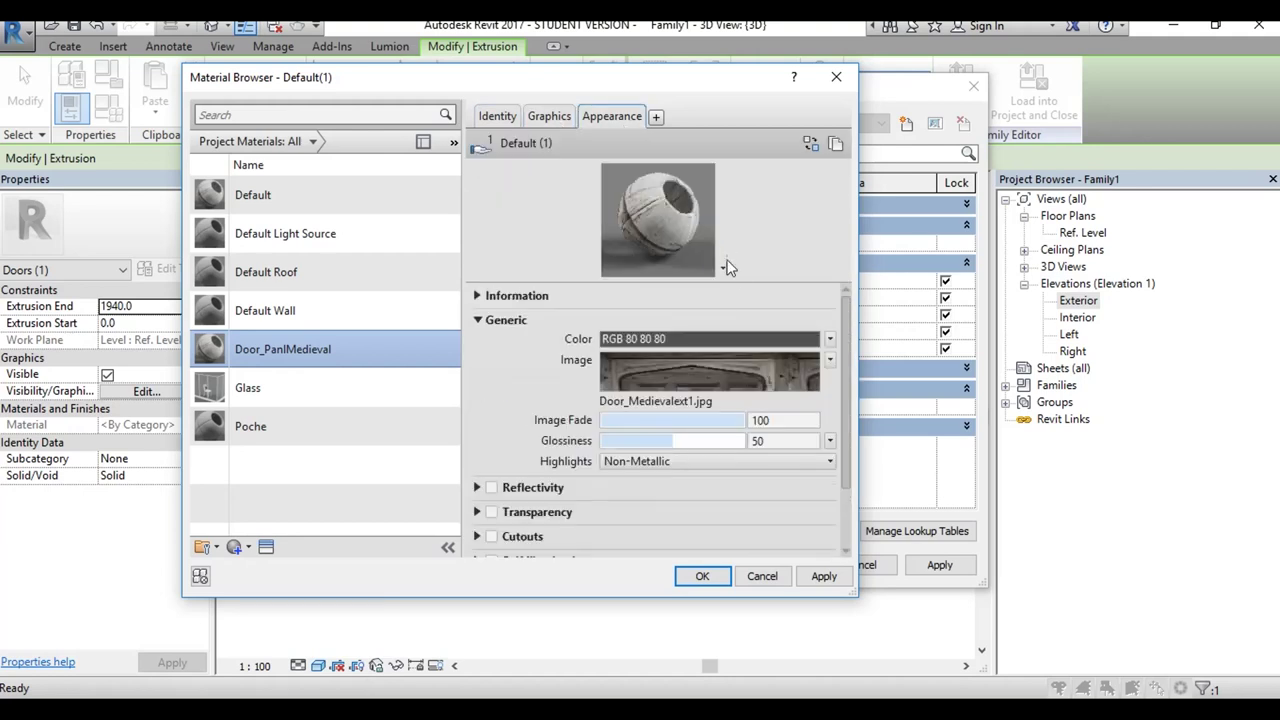
pyautogui.click(723, 266)
pyautogui.moveTo(640, 287)
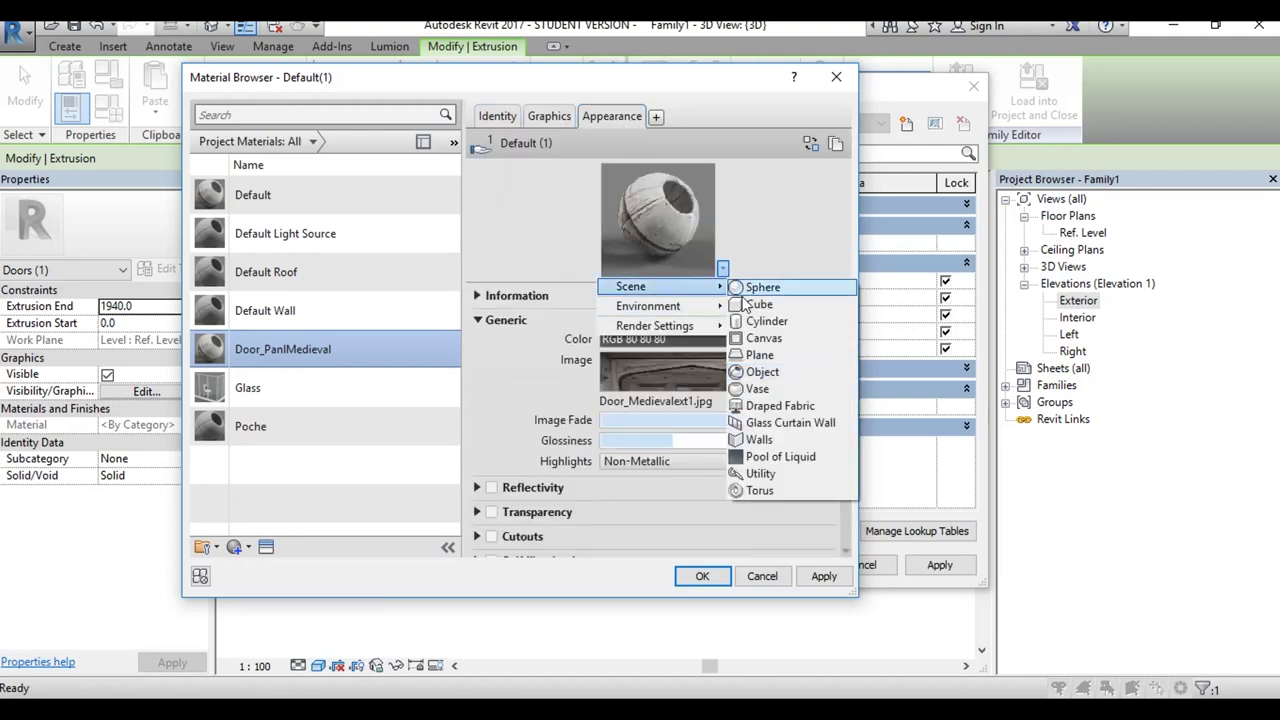
pyautogui.click(770, 304)
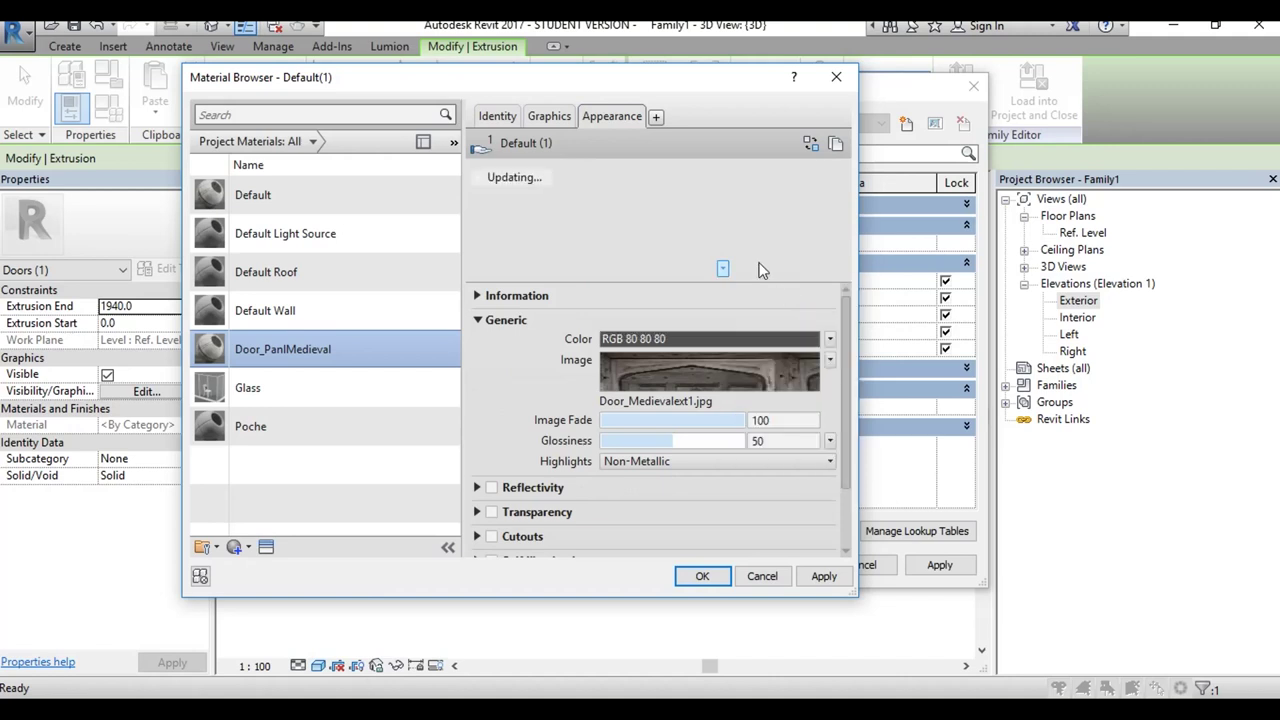
pyautogui.moveTo(686, 80); pyautogui.dragTo(701, 78)
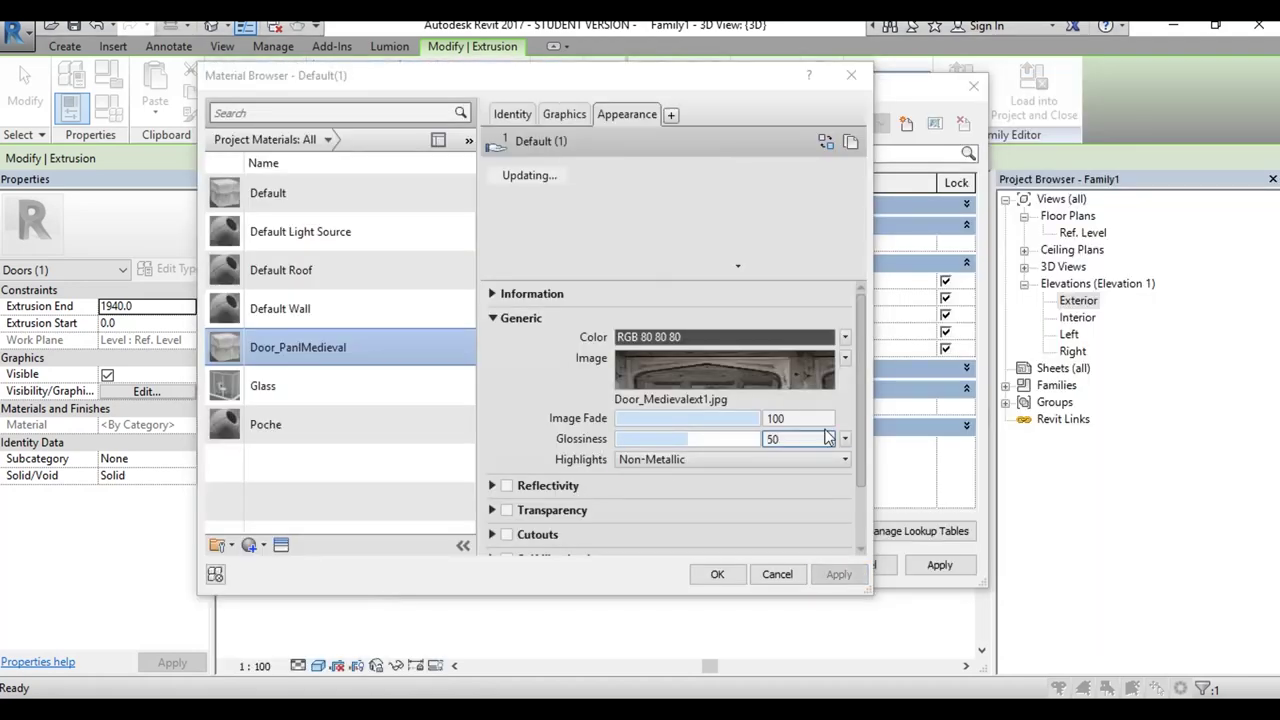
pyautogui.moveTo(864, 405); pyautogui.dragTo(870, 490)
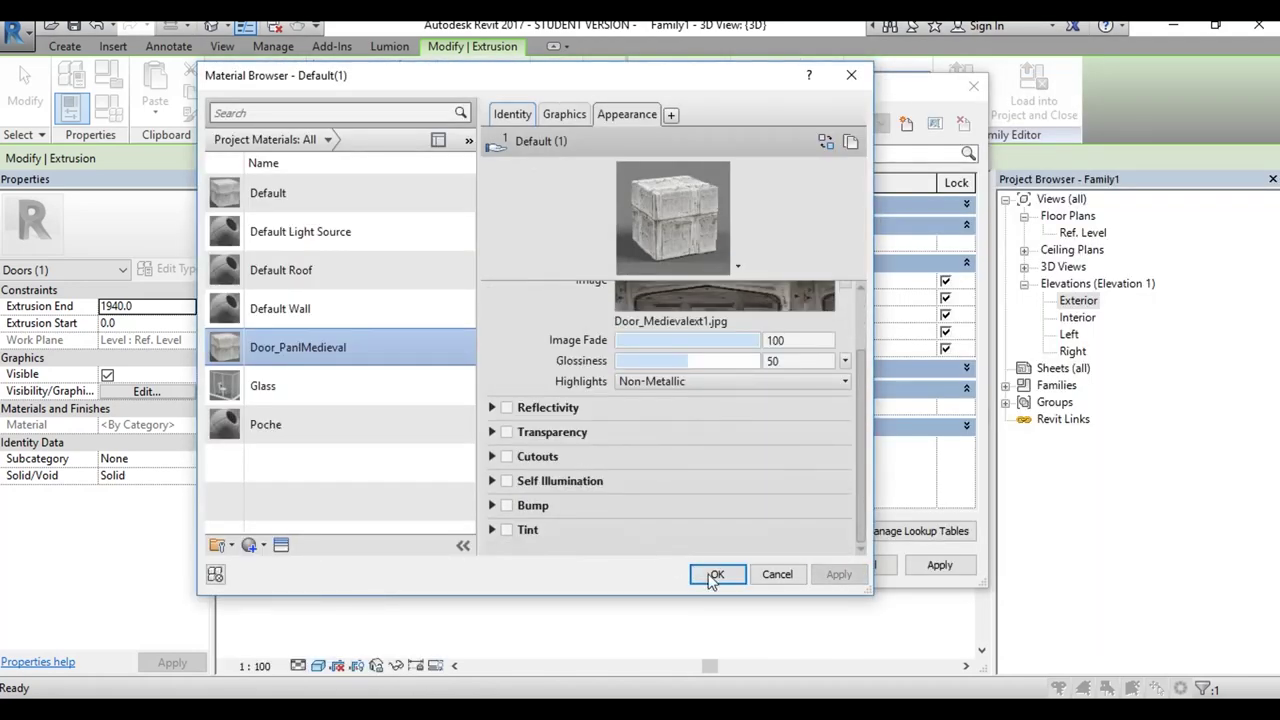
pyautogui.click(504, 532)
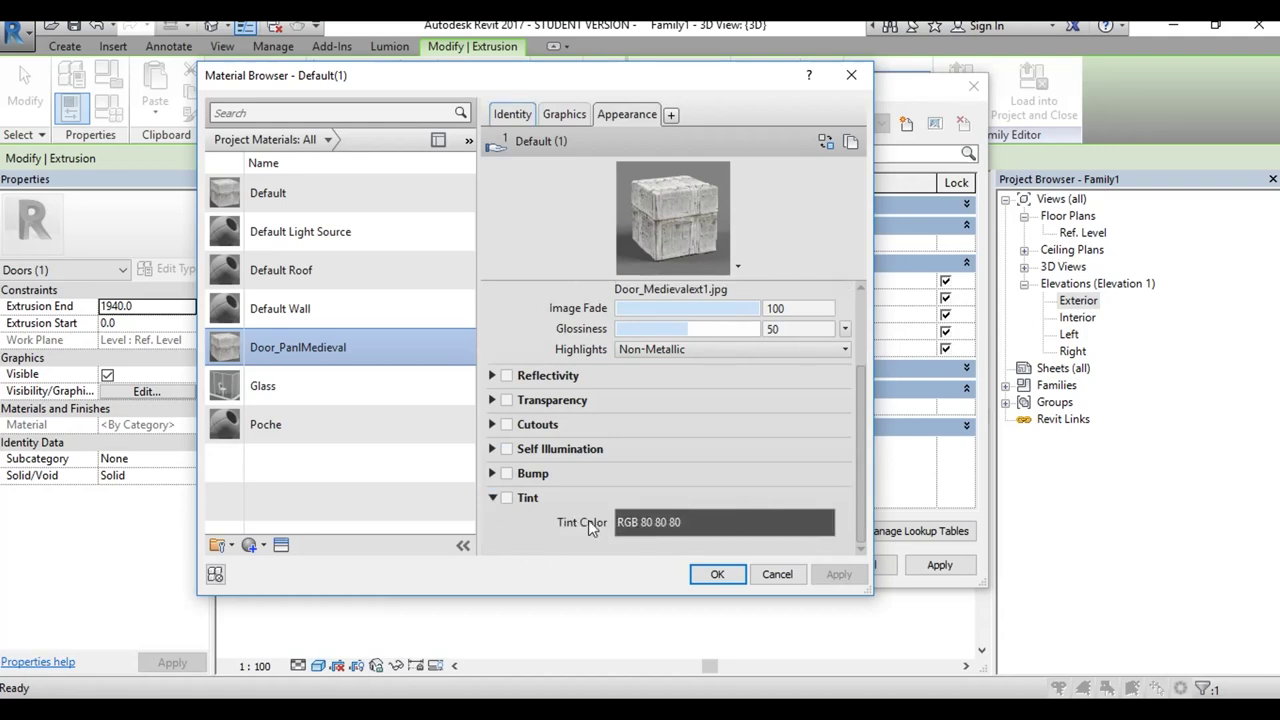
pyautogui.click(493, 498)
pyautogui.click(717, 574)
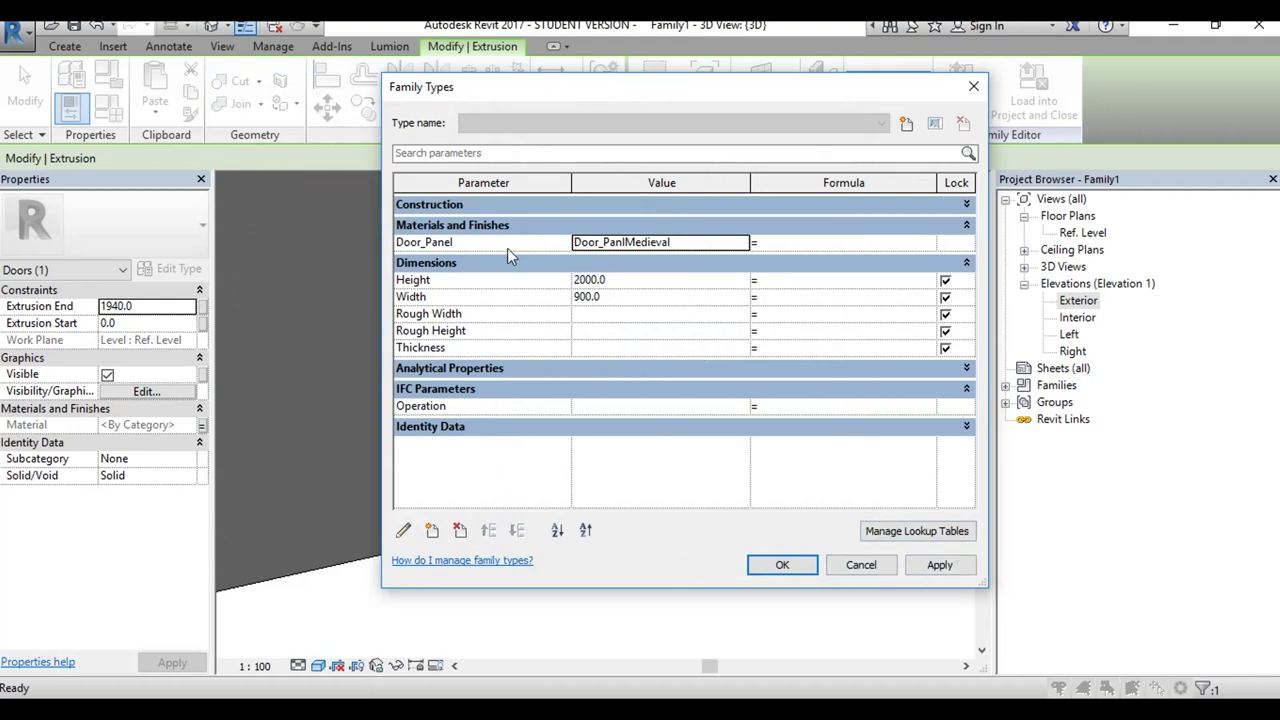
# Step: Apply the Door_Panel material in Family Types and return to the 3D view
pyautogui.click(431, 248)
pyautogui.click(665, 244)
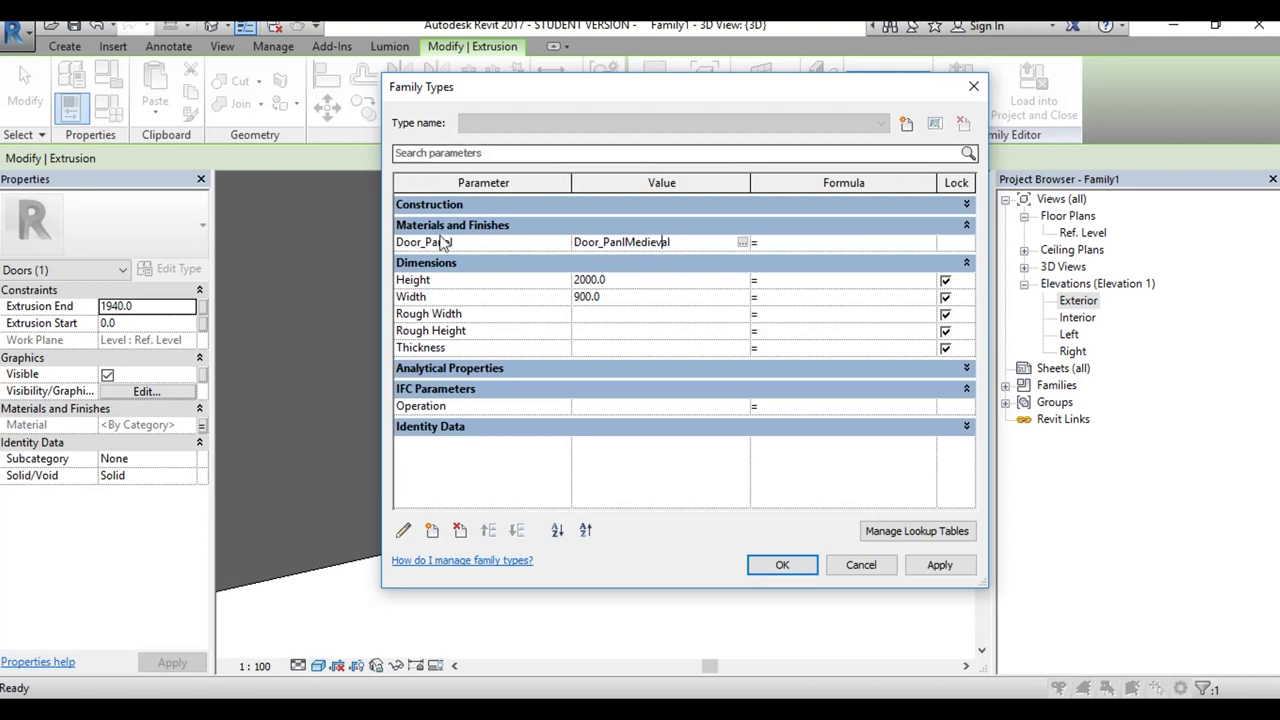
pyautogui.click(528, 242)
pyautogui.click(935, 567)
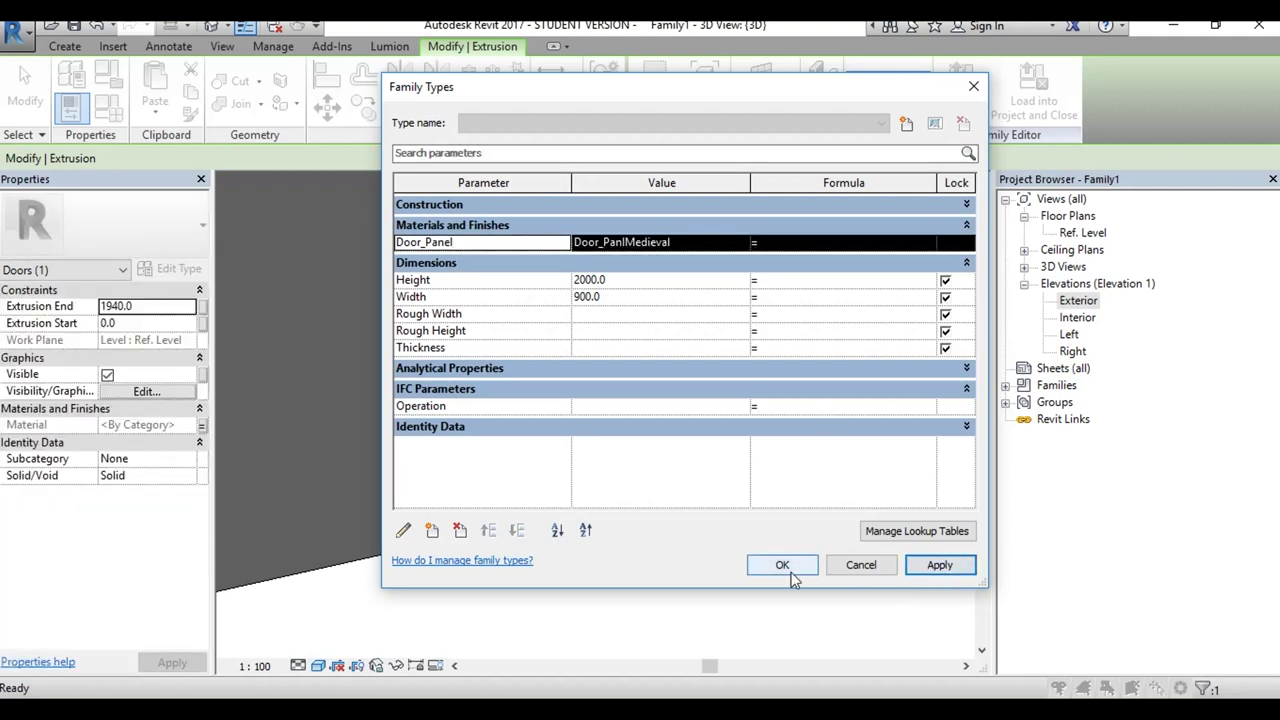
pyautogui.click(780, 565)
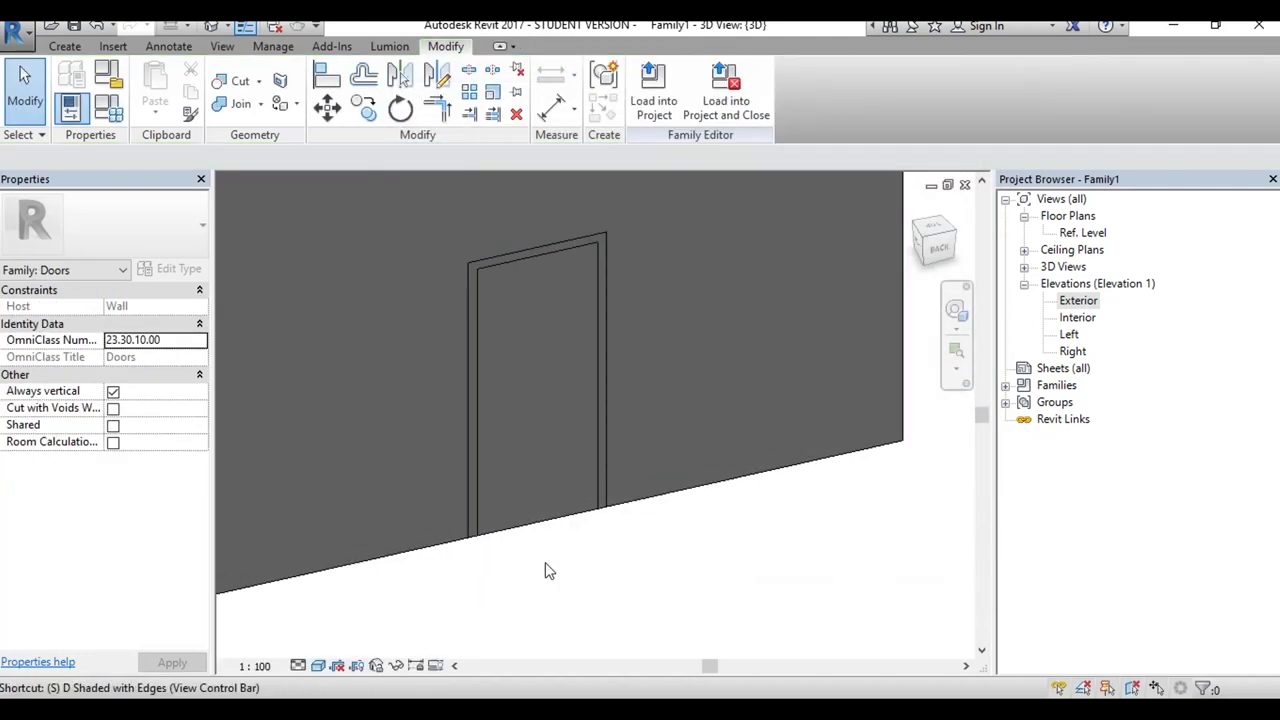
# Step: Set the 3D view's visual style to Consistent Colors and orbit the door
pyautogui.click(312, 666)
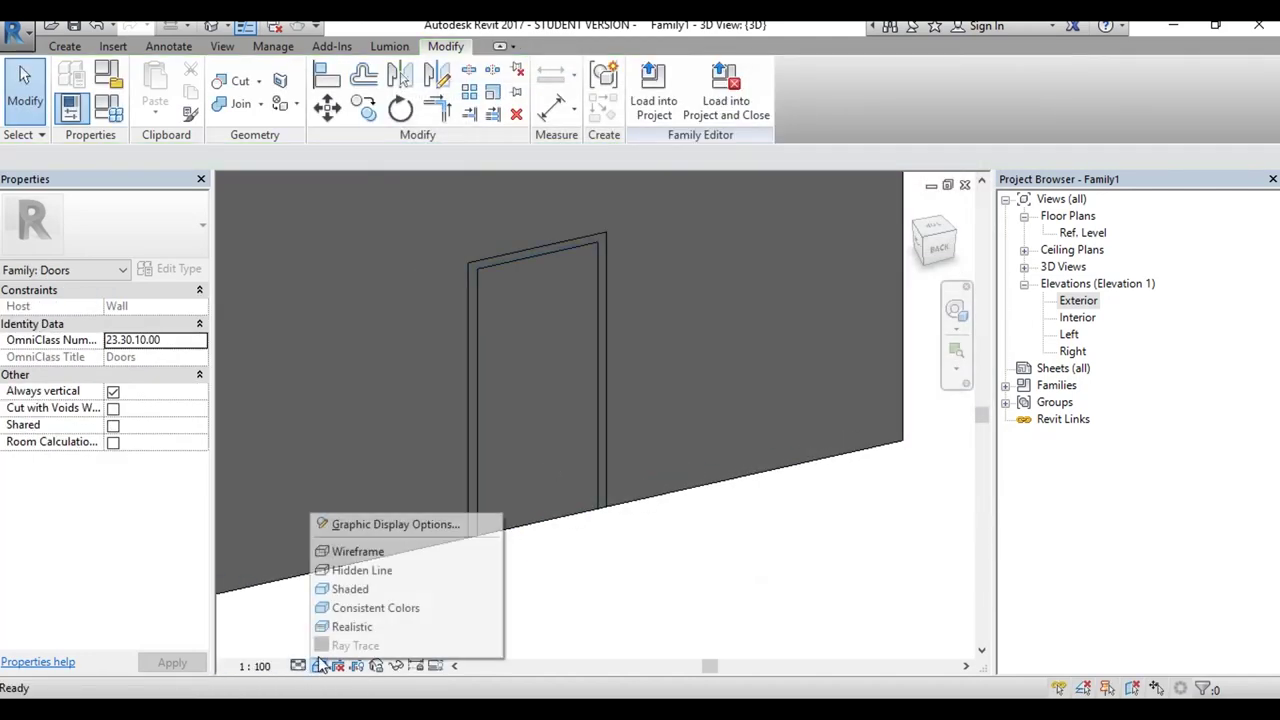
pyautogui.click(372, 606)
pyautogui.moveTo(663, 531)
pyautogui.keyDown('shift'); pyautogui.mouseDown(button='middle')
pyautogui.moveTo(837, 543)
pyautogui.moveTo(577, 543)
pyautogui.moveTo(530, 527)
pyautogui.mouseUp(button='middle'); pyautogui.keyUp('shift')
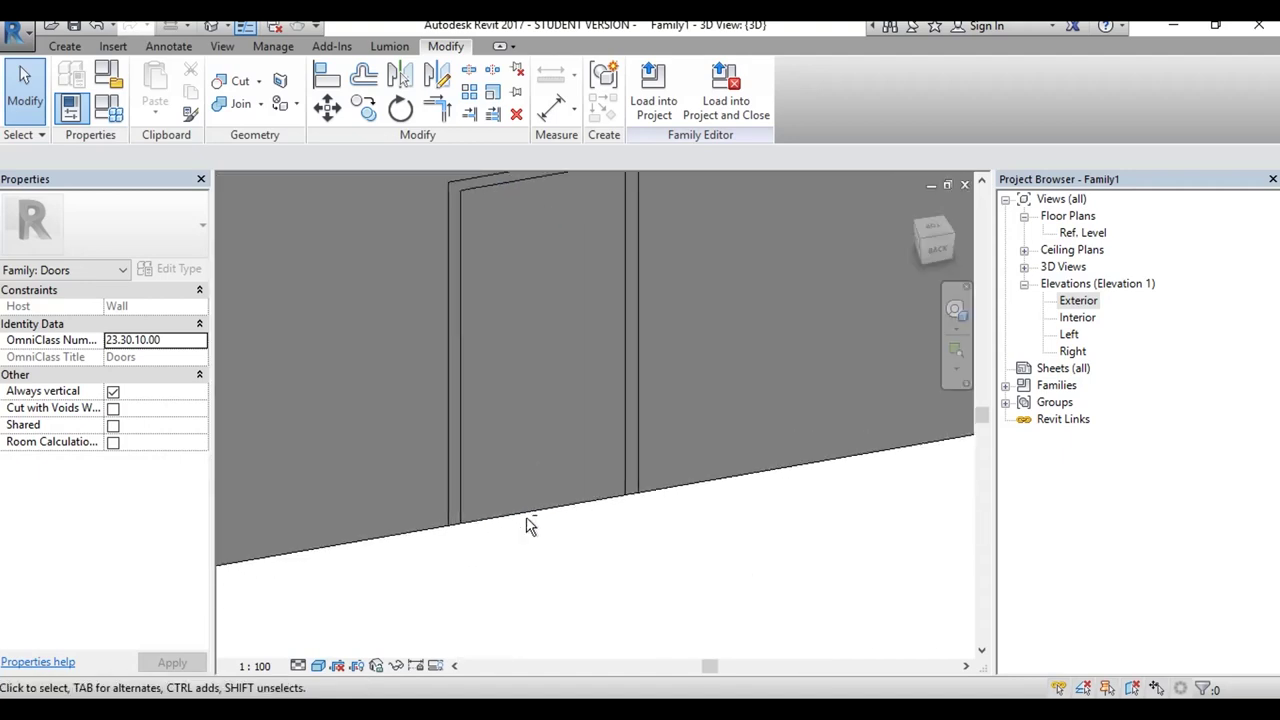
# Step: Switch to Realistic and zoom in on the door panel showing the tiled medieval texture
pyautogui.click(317, 666)
pyautogui.click(350, 627)
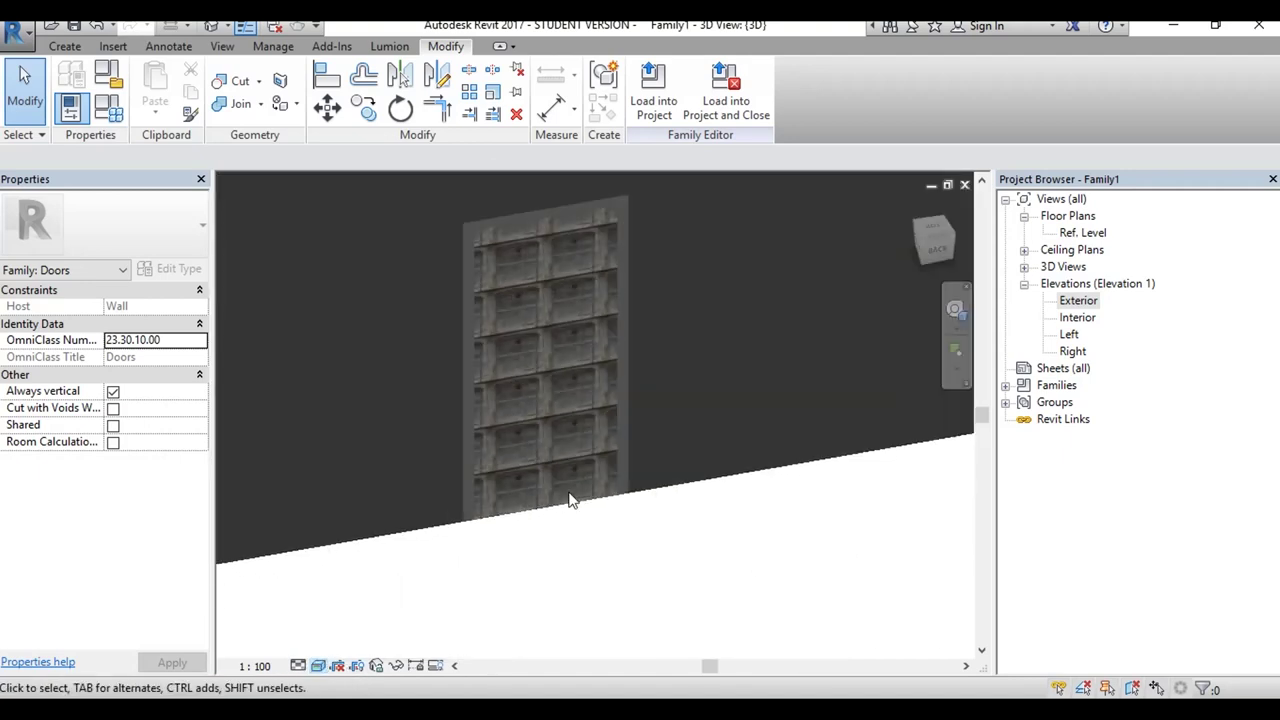
pyautogui.scroll(2, 600, 520)
pyautogui.moveTo(589, 529)
pyautogui.keyDown('shift'); pyautogui.mouseDown(button='middle')
pyautogui.moveTo(766, 594)
pyautogui.moveTo(780, 586)
pyautogui.moveTo(766, 443)
pyautogui.moveTo(766, 463)
pyautogui.mouseUp(button='middle'); pyautogui.keyUp('shift')
pyautogui.scroll(2, 780, 570)
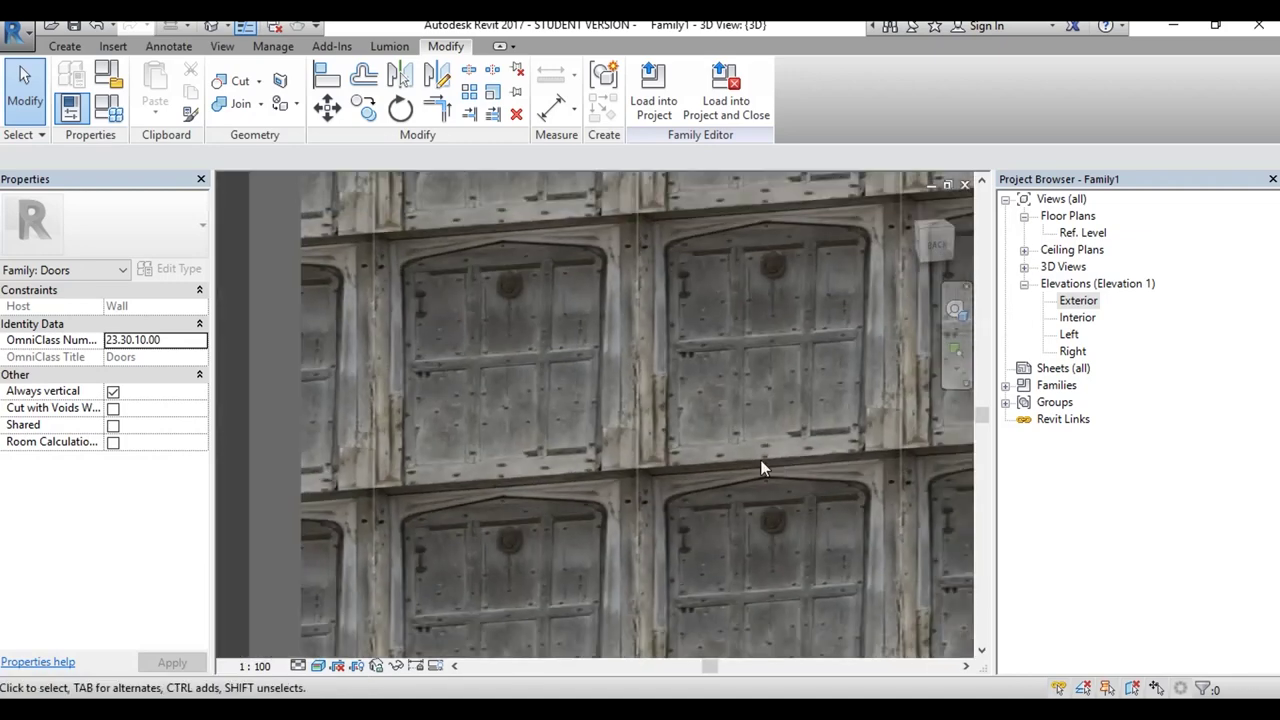
pyautogui.scroll(-3, 766, 463)
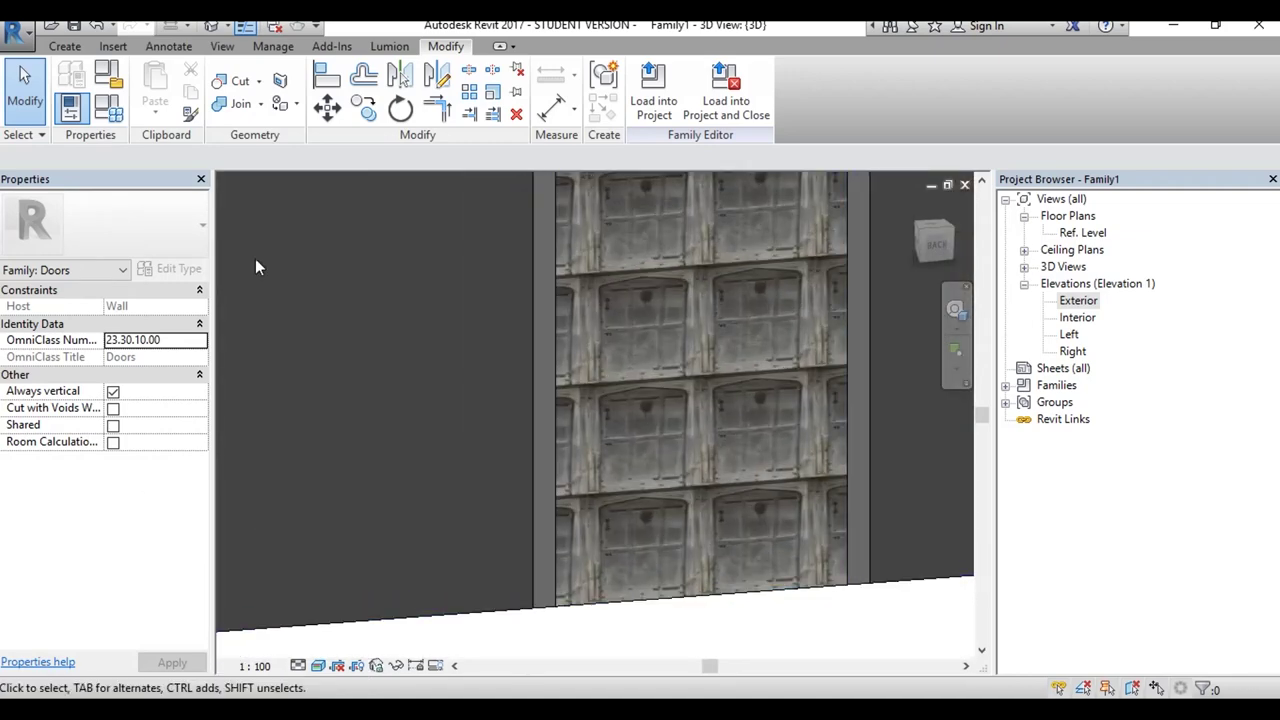
pyautogui.click(640, 605)
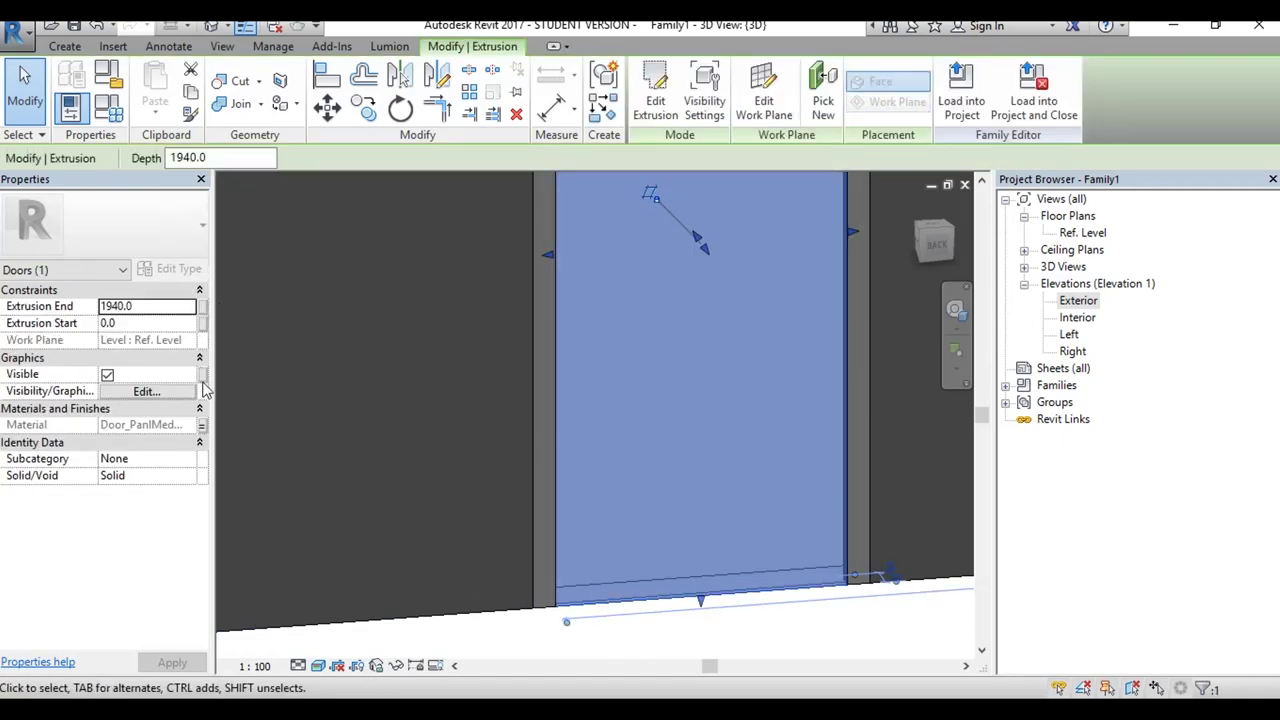
# Step: Keep the extrusion's material linked to Door_Panel and open the Door_PanlMedieval material
pyautogui.click(201, 425)
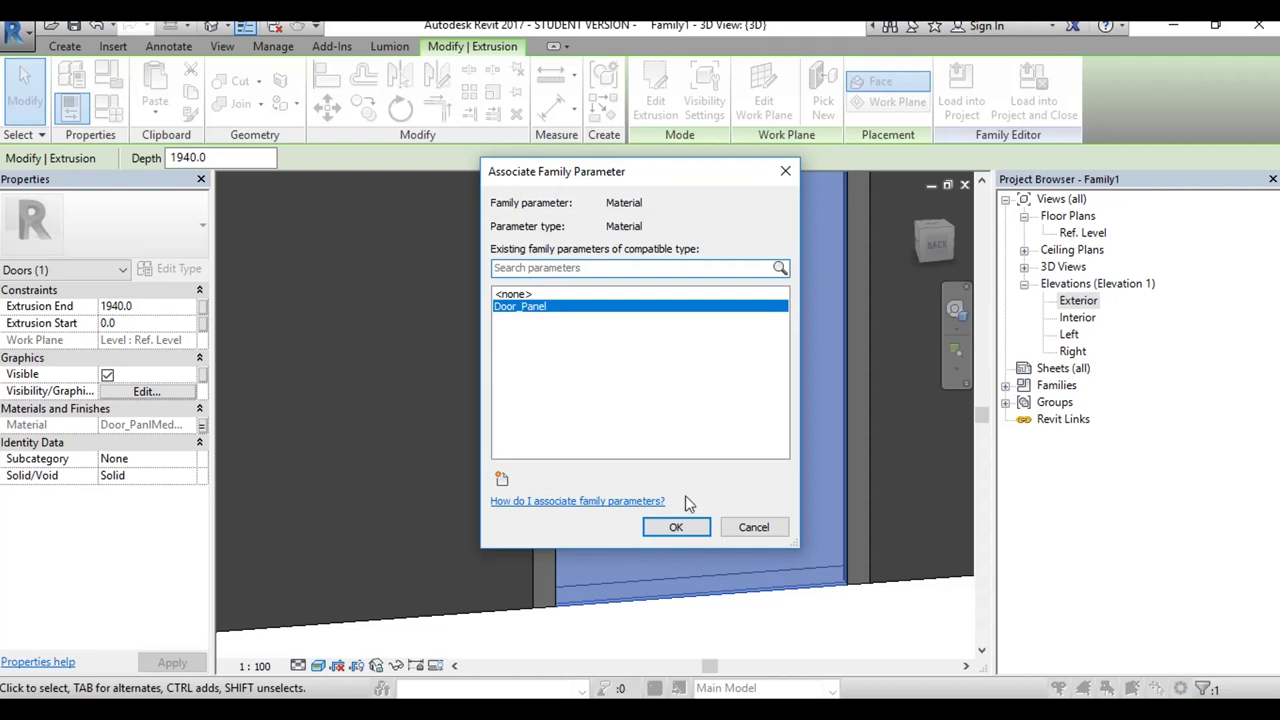
pyautogui.click(676, 527)
pyautogui.click(110, 105)
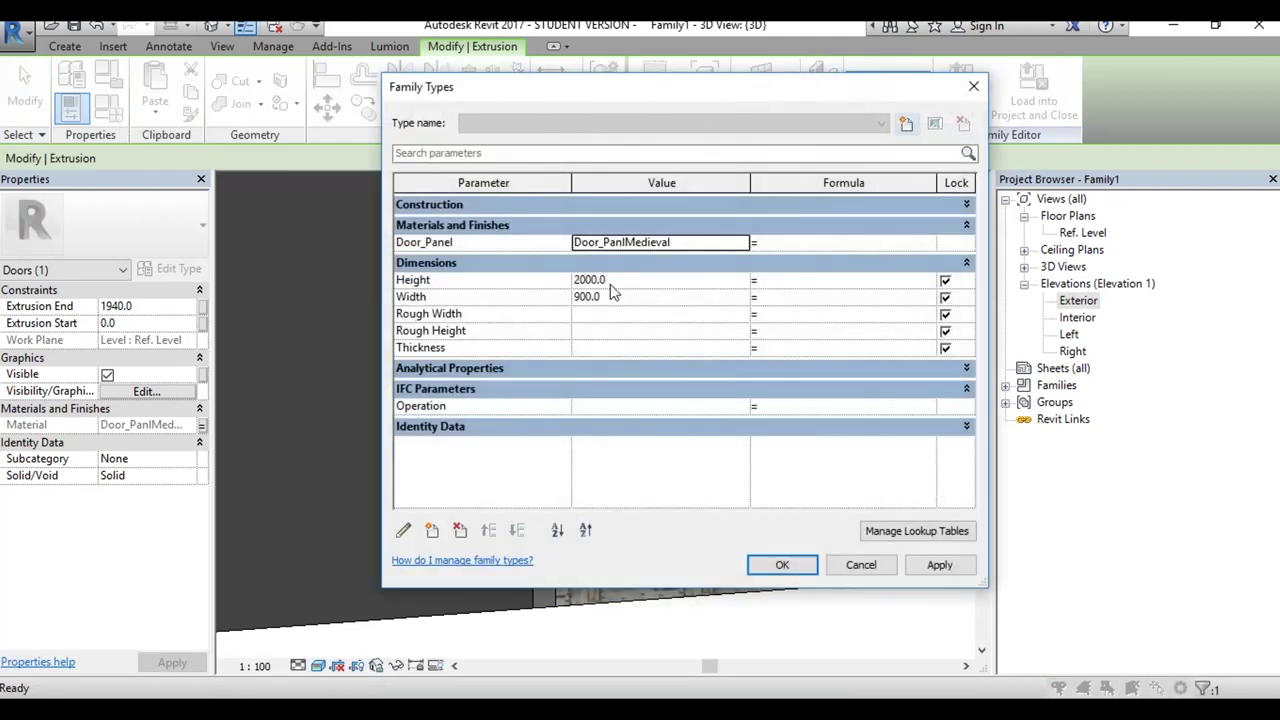
pyautogui.click(733, 243)
pyautogui.click(741, 244)
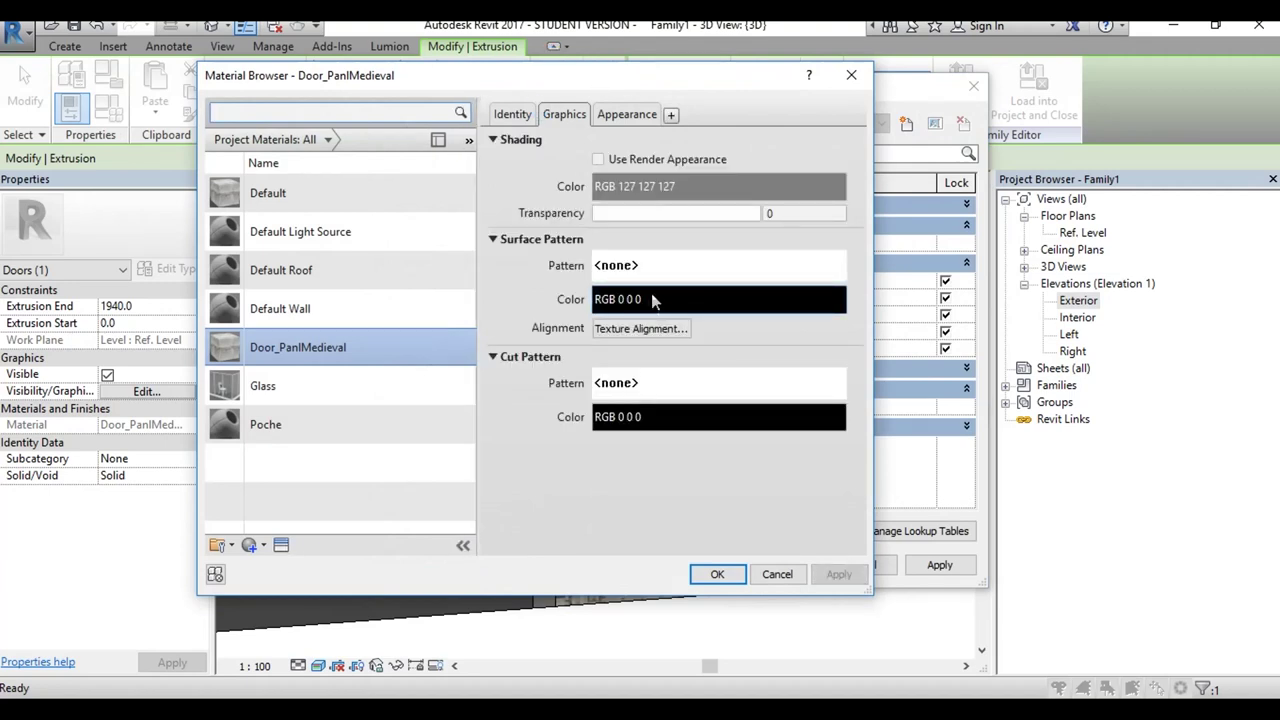
pyautogui.click(365, 357)
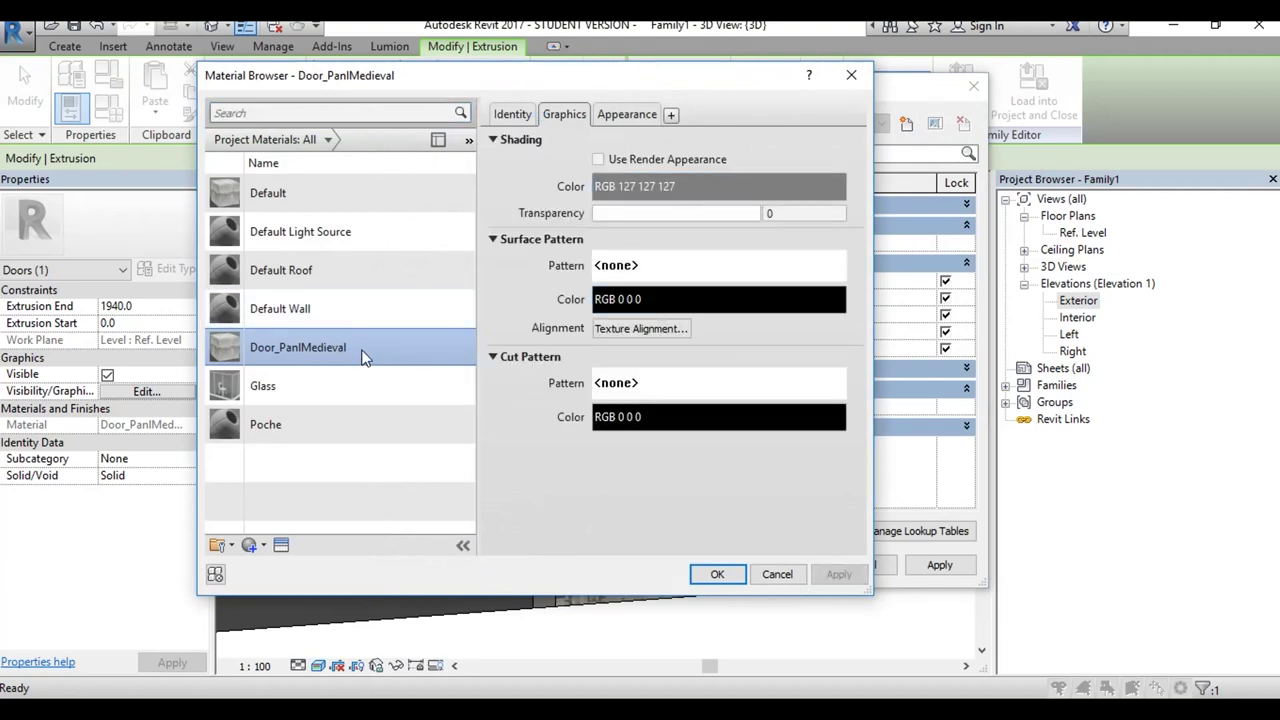
# Step: Open the Texture Editor for Door_Medievalext1.jpg, showing its 304.80 mm square size
pyautogui.click(627, 114)
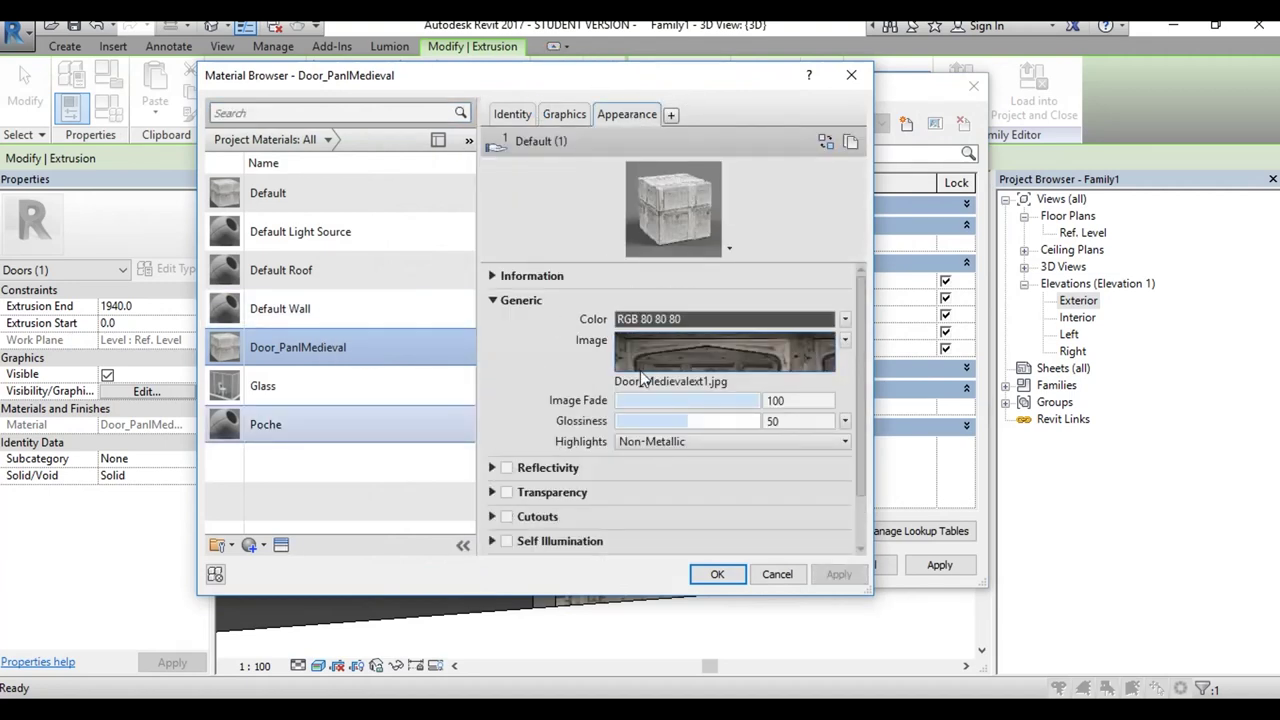
pyautogui.click(705, 360)
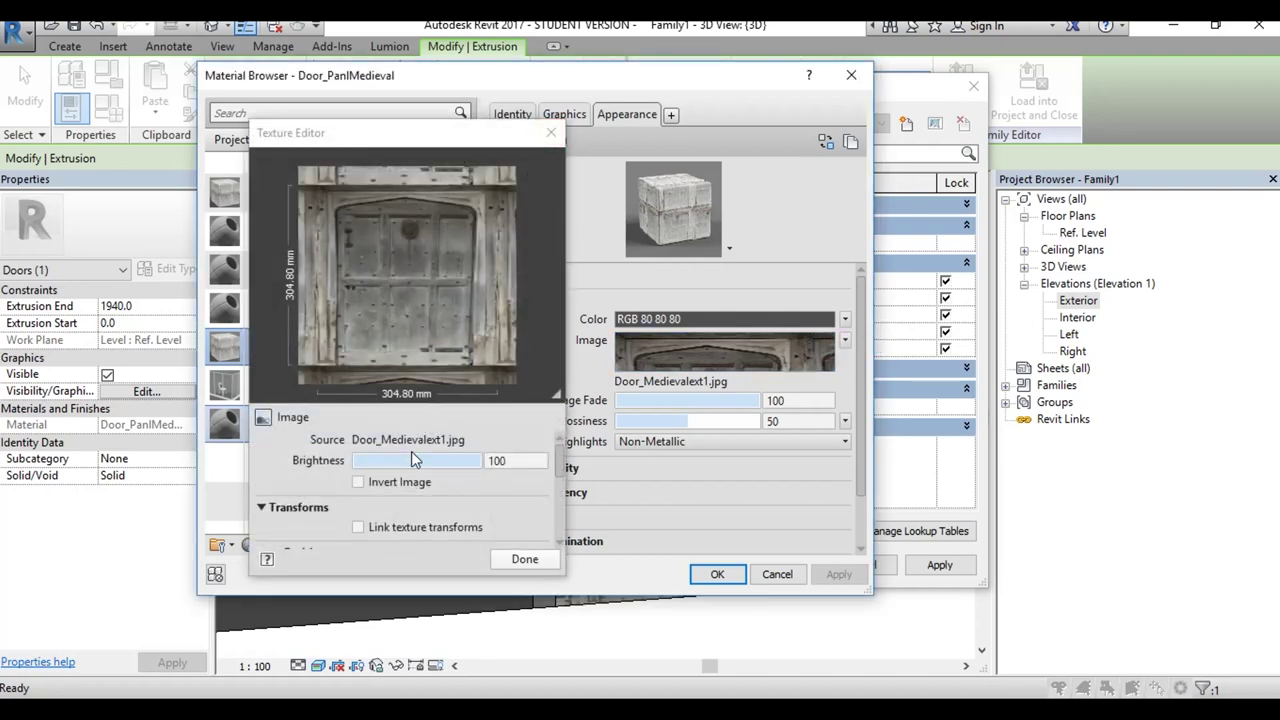
pyautogui.click(560, 460)
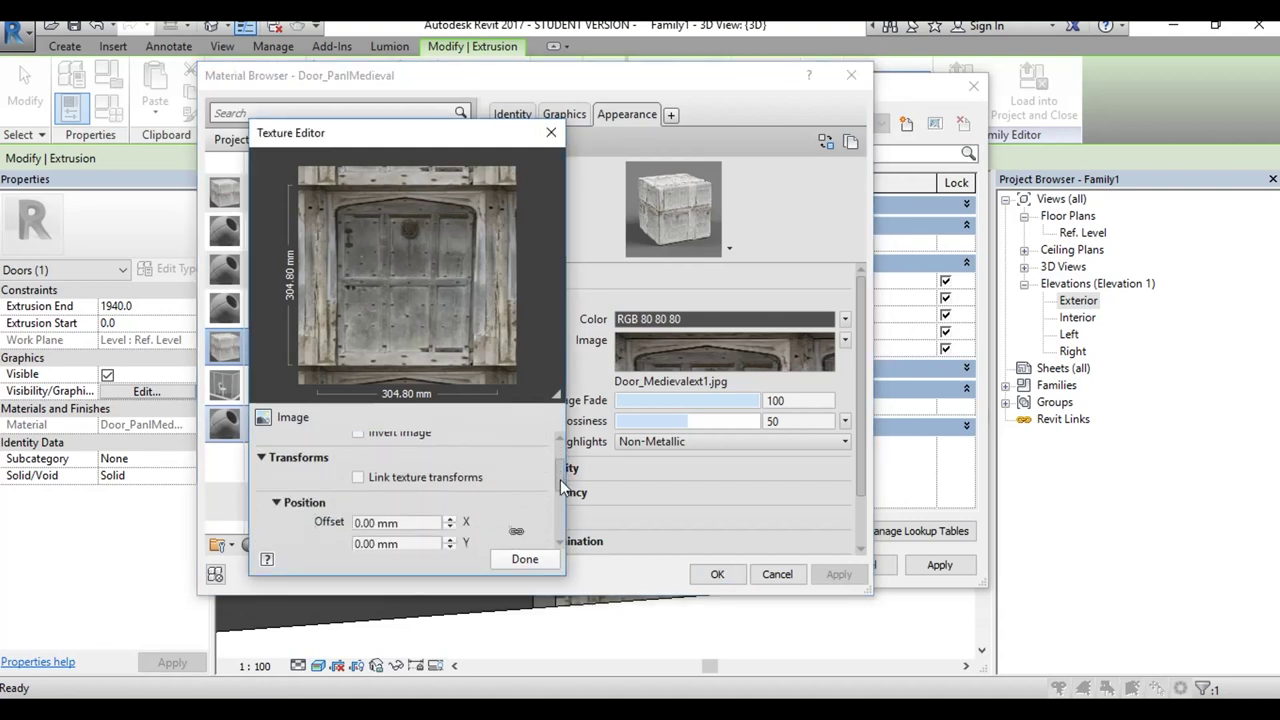
pyautogui.scroll(-2, 560, 465)
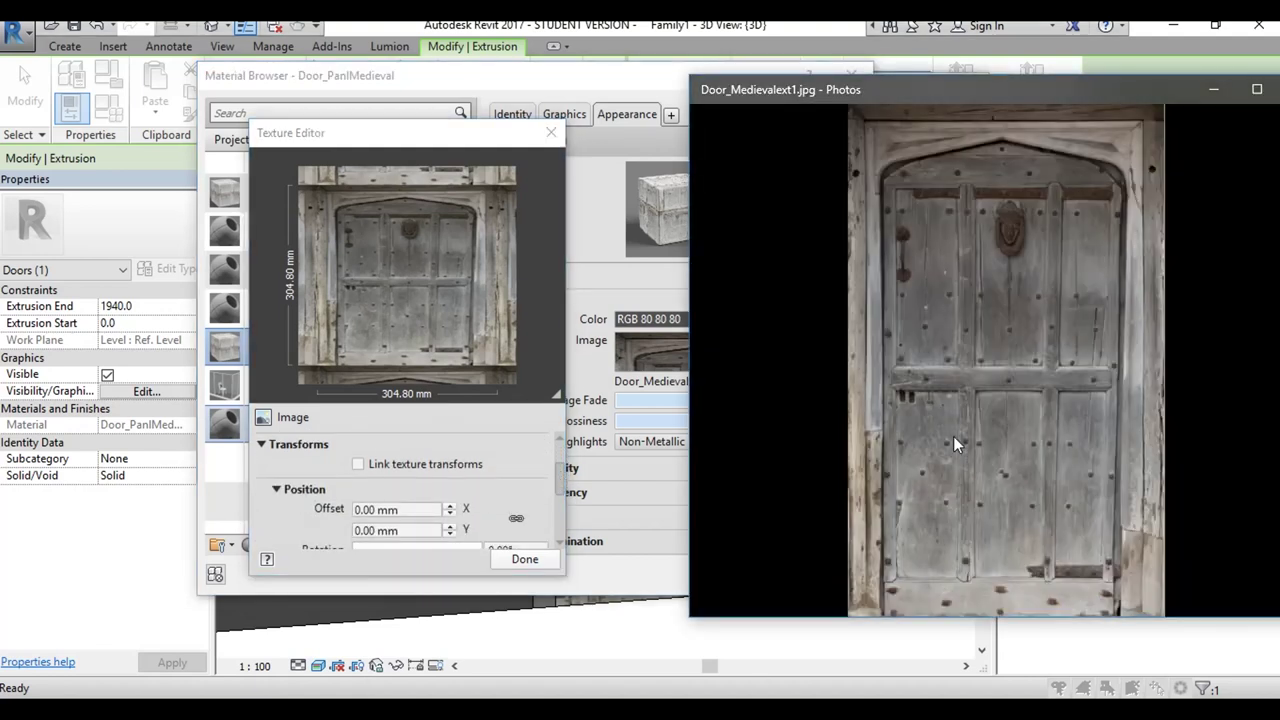
# Step: View the door photo at actual size in Photos
pyautogui.rightClick(952, 452)
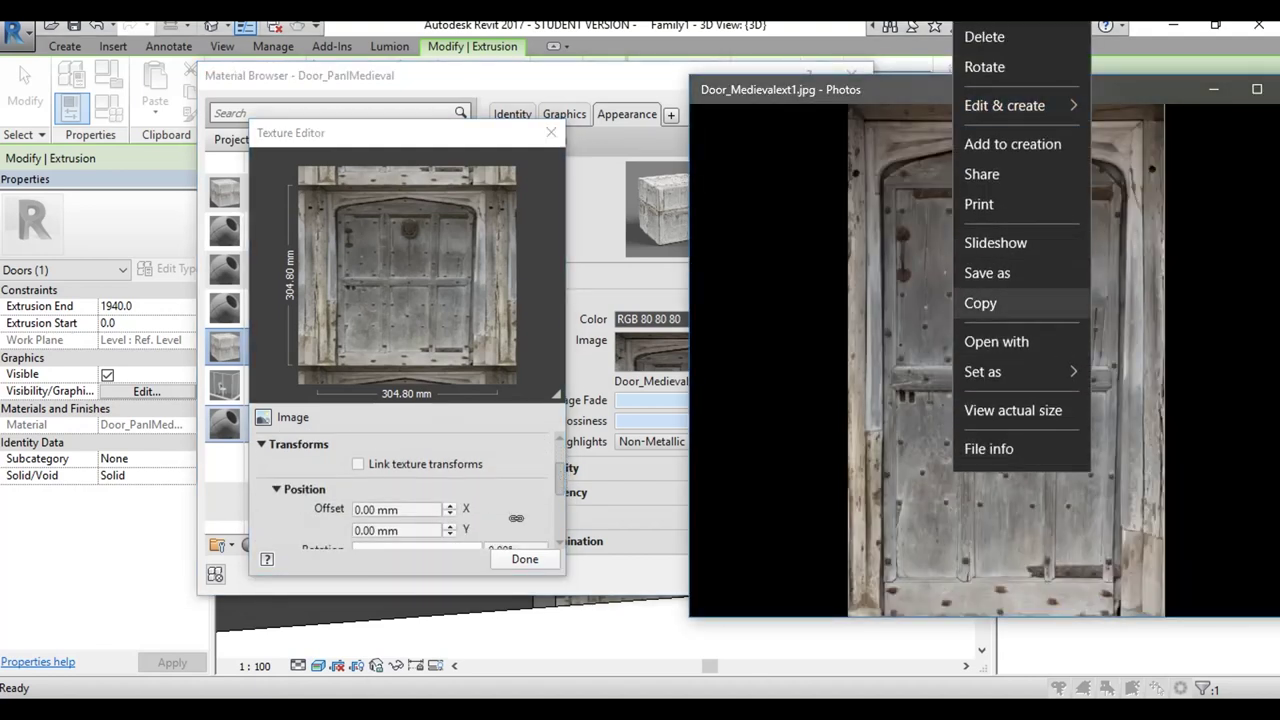
pyautogui.click(1013, 410)
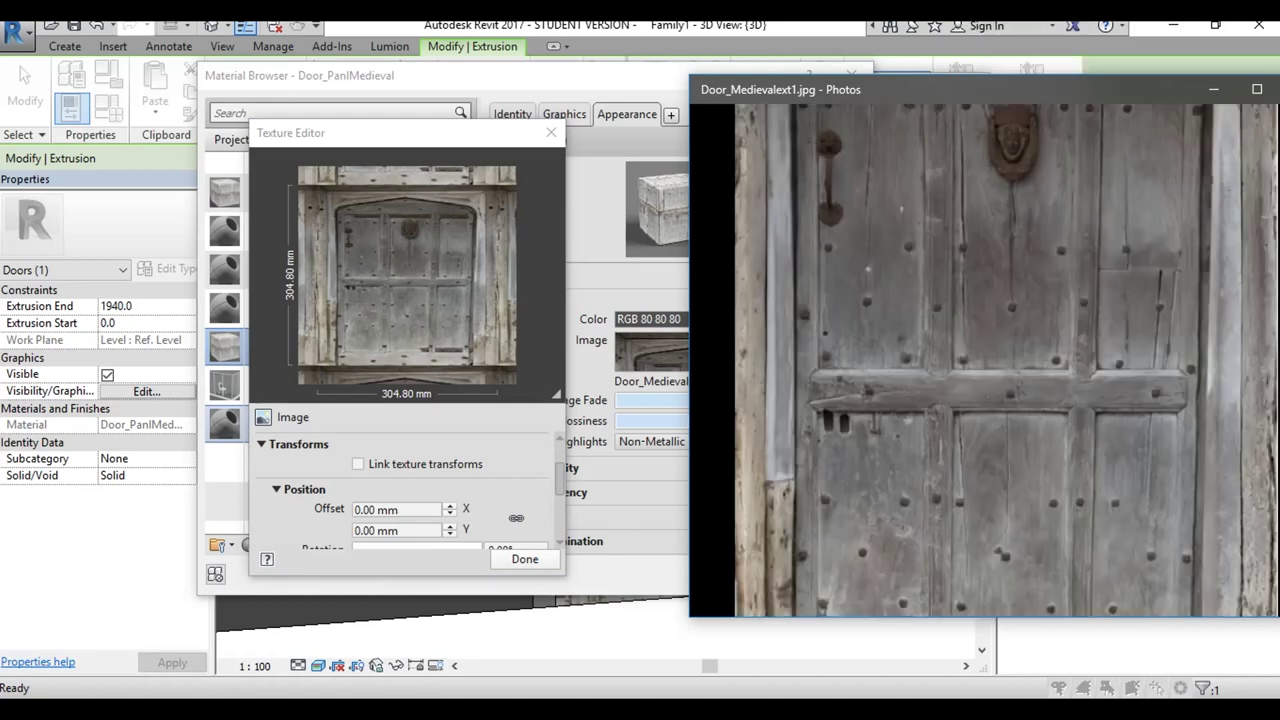
pyautogui.rightClick(1008, 476)
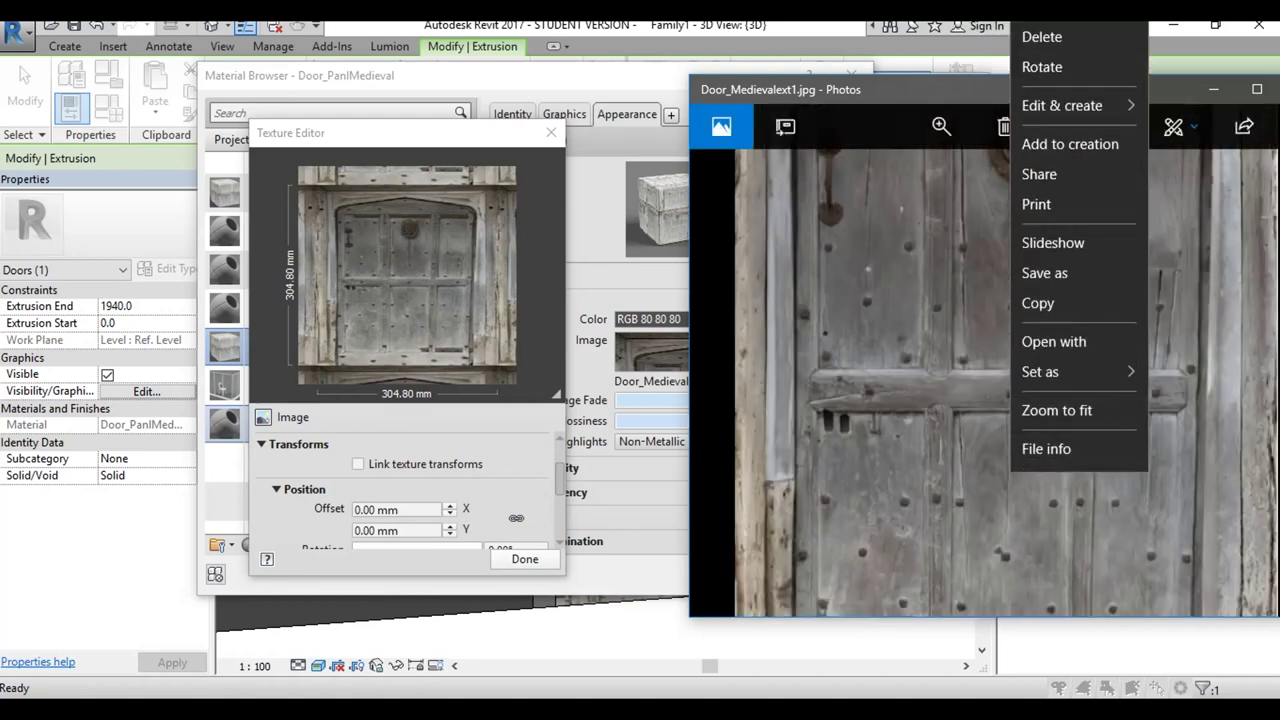
pyautogui.press('Escape')
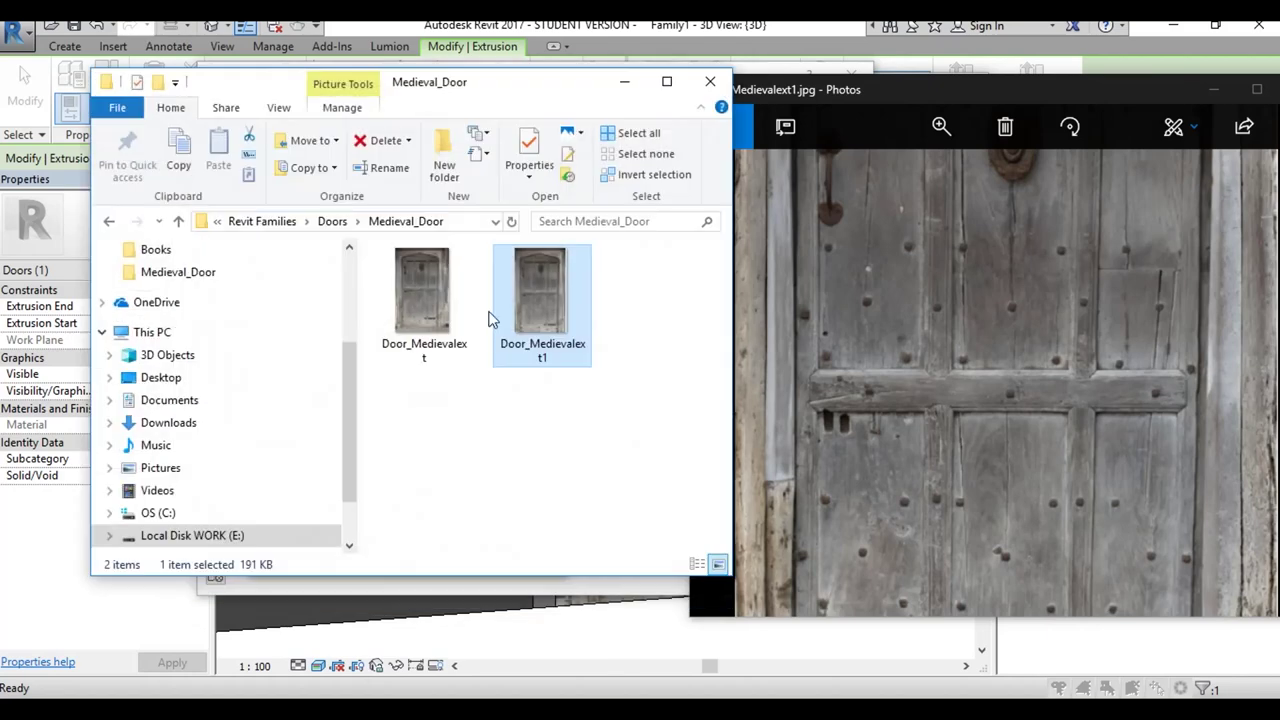
# Step: Read Door_Medievalext1's 577 × 934 pixel dimensions in its file Properties Details
pyautogui.rightClick(555, 320)
pyautogui.click(617, 682)
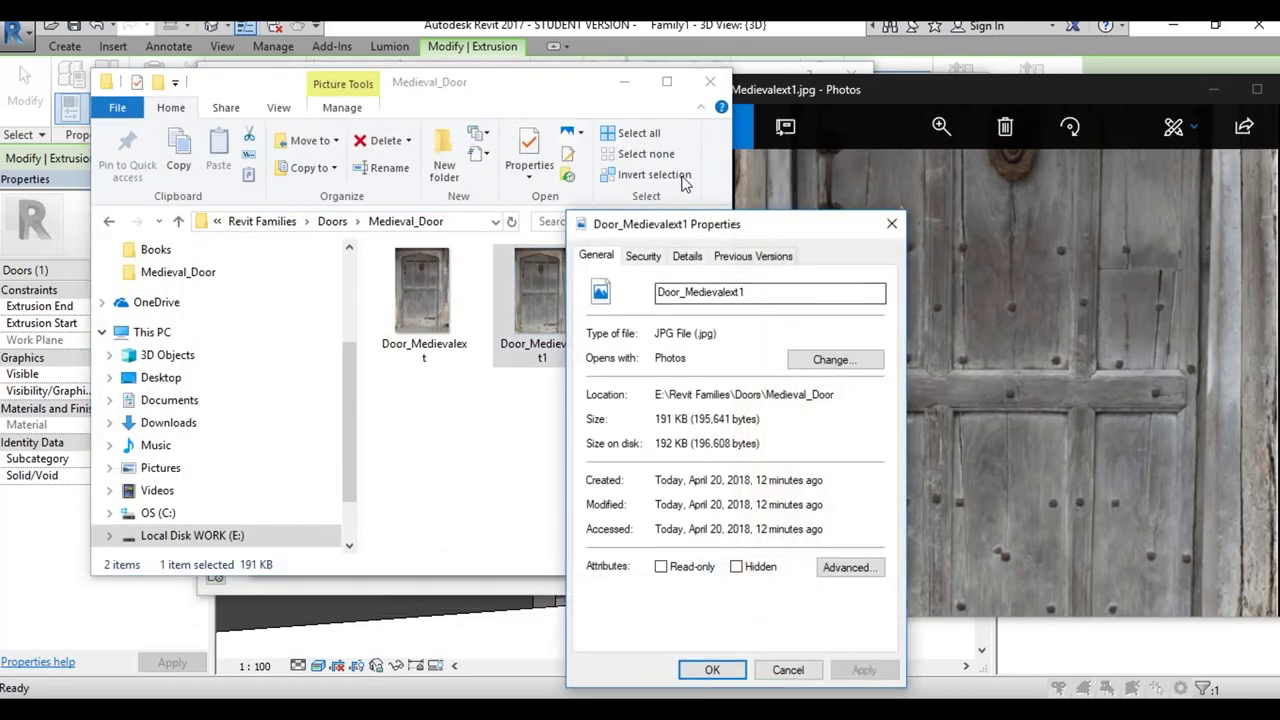
pyautogui.click(624, 81)
pyautogui.moveTo(713, 222)
pyautogui.mouseDown()
pyautogui.moveTo(855, 175)
pyautogui.moveTo(807, 170)
pyautogui.moveTo(820, 175)
pyautogui.mouseUp()
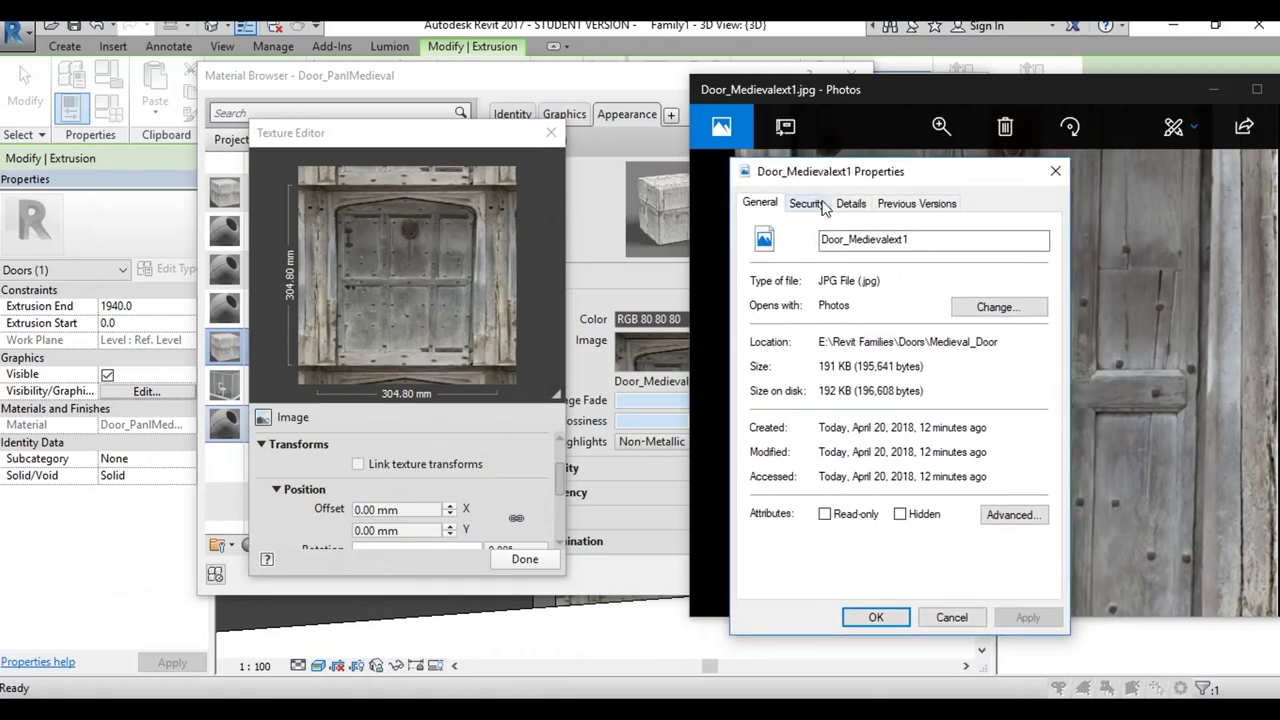
pyautogui.click(850, 203)
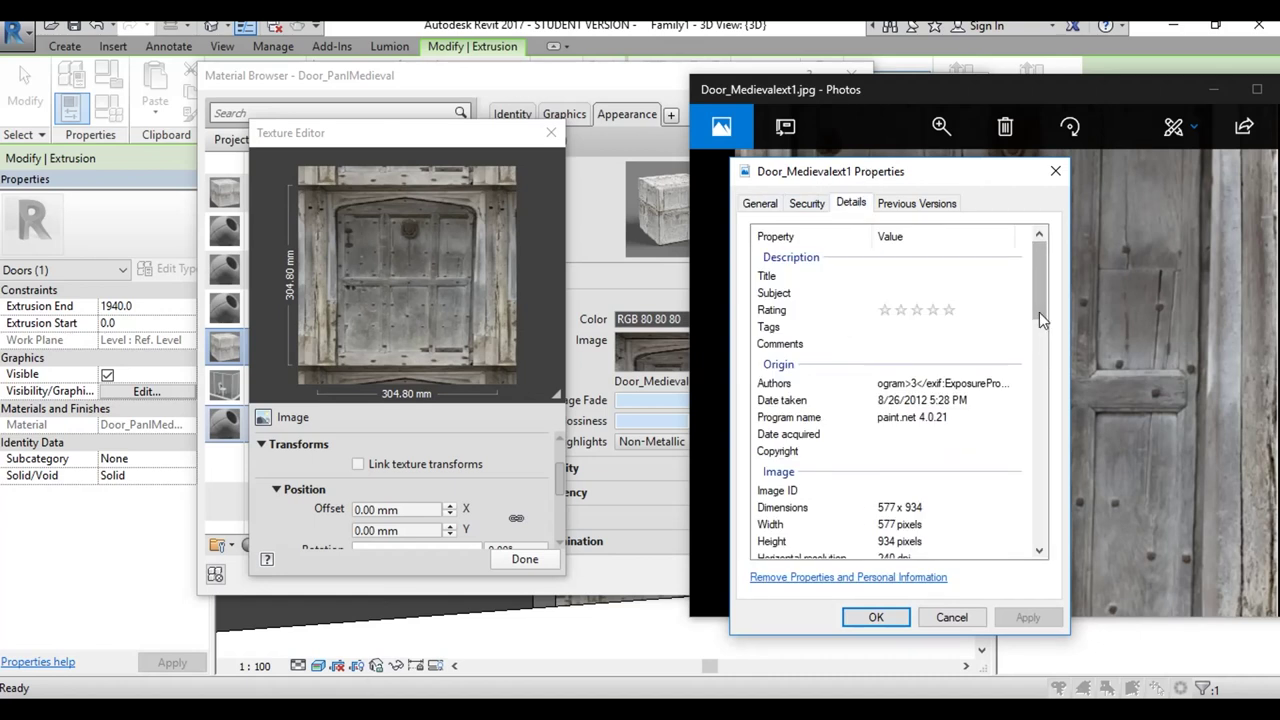
pyautogui.moveTo(1039, 312); pyautogui.dragTo(1041, 358)
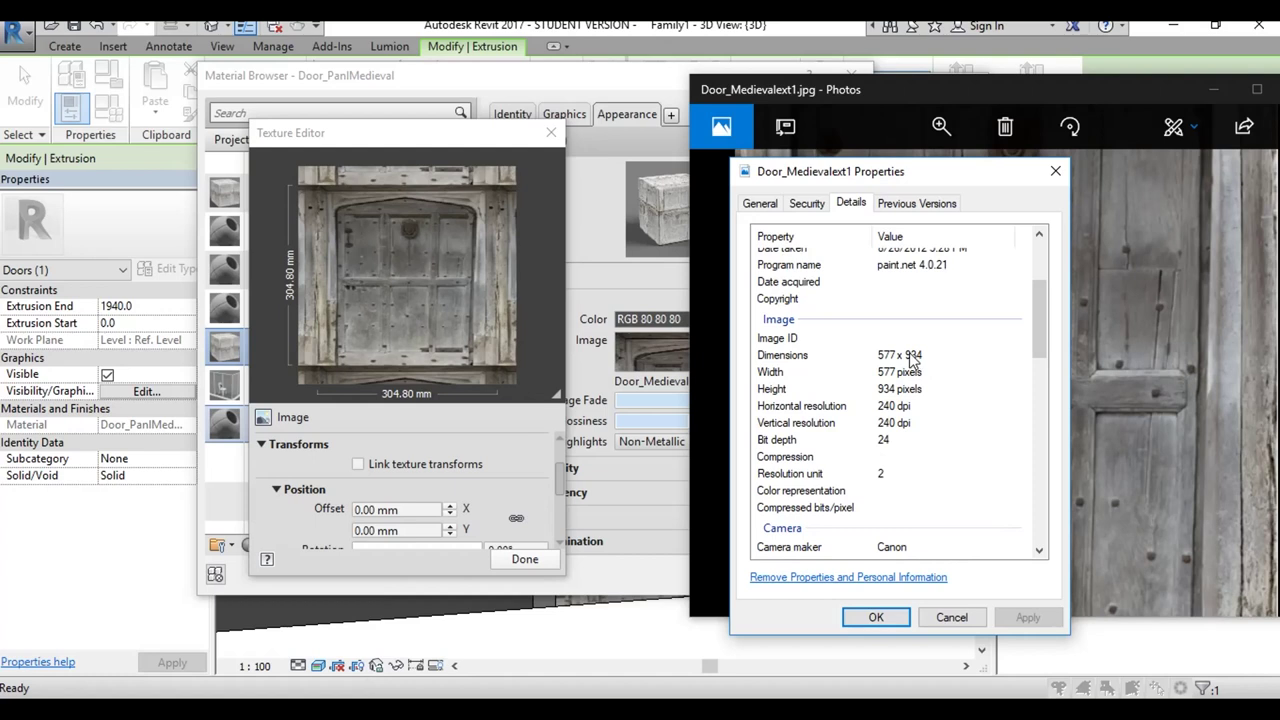
pyautogui.moveTo(556, 472); pyautogui.dragTo(562, 494)
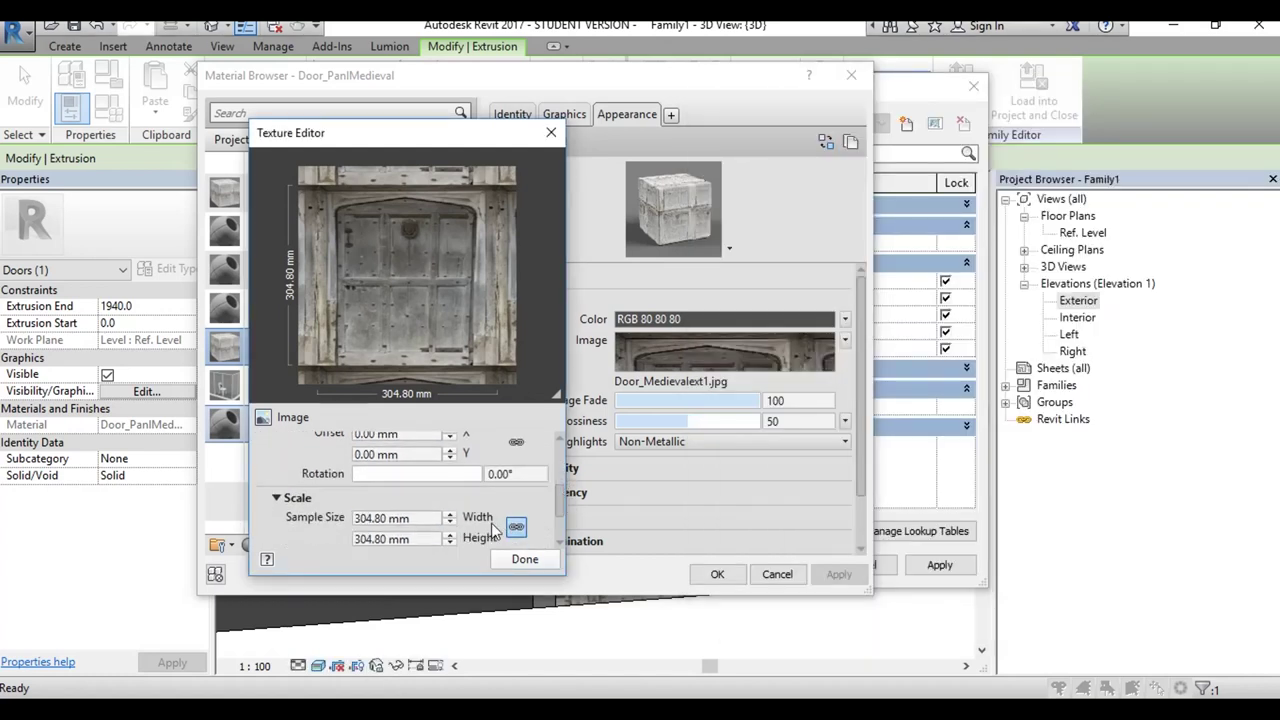
# Step: Set the texture's sample width to 577 mm
pyautogui.click(395, 518)
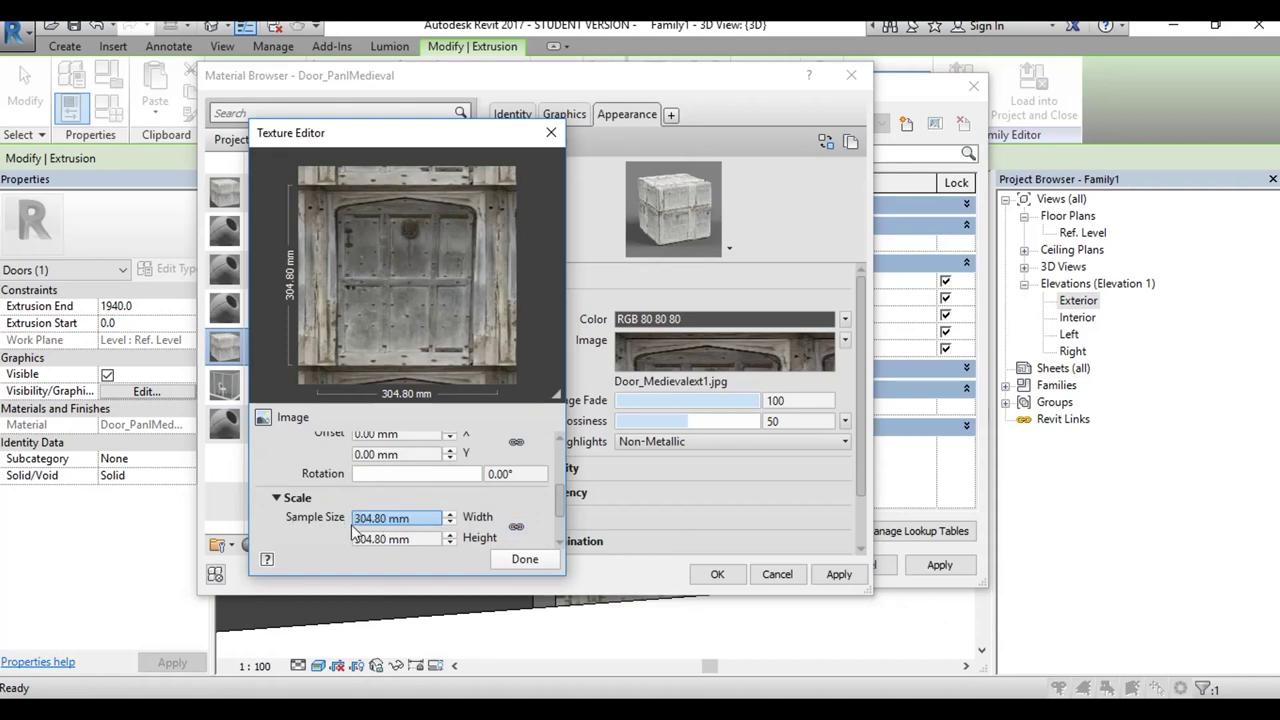
pyautogui.moveTo(391, 518); pyautogui.dragTo(312, 512)
pyautogui.write('577')
pyautogui.press('Return')
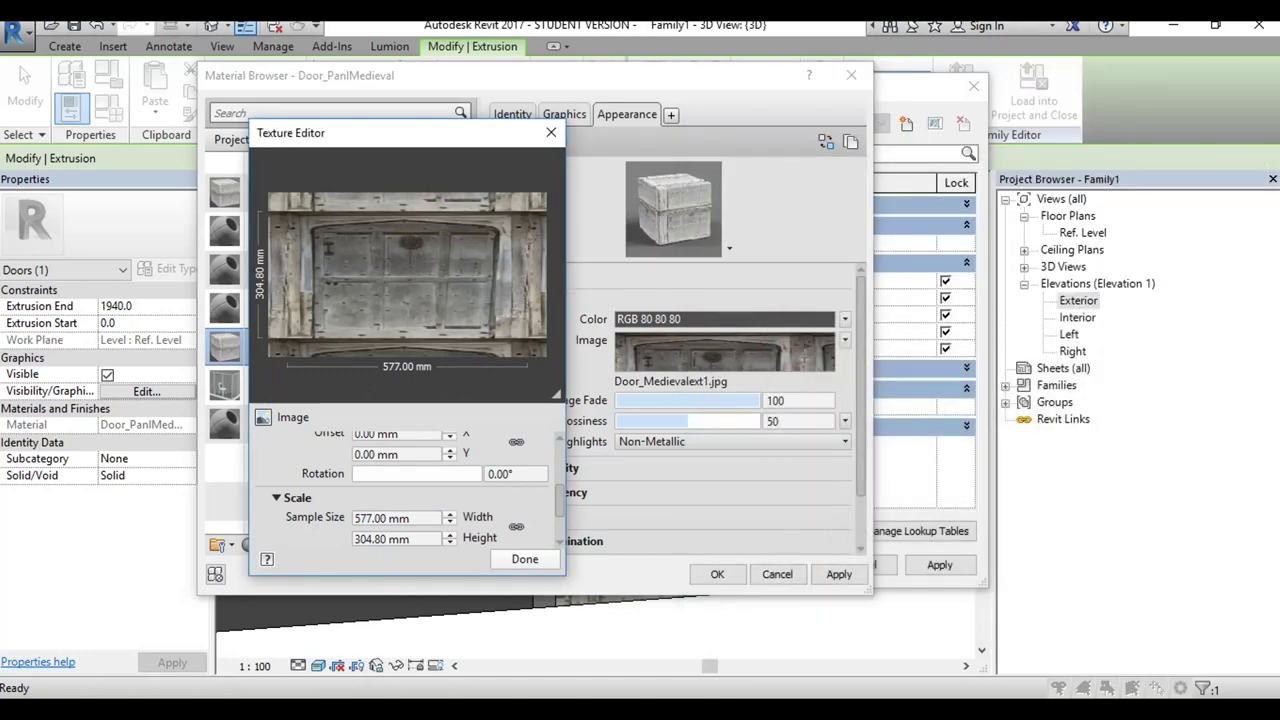
# Step: Set the texture's sample height to 934 mm, checking the image properties
pyautogui.click(610, 640)
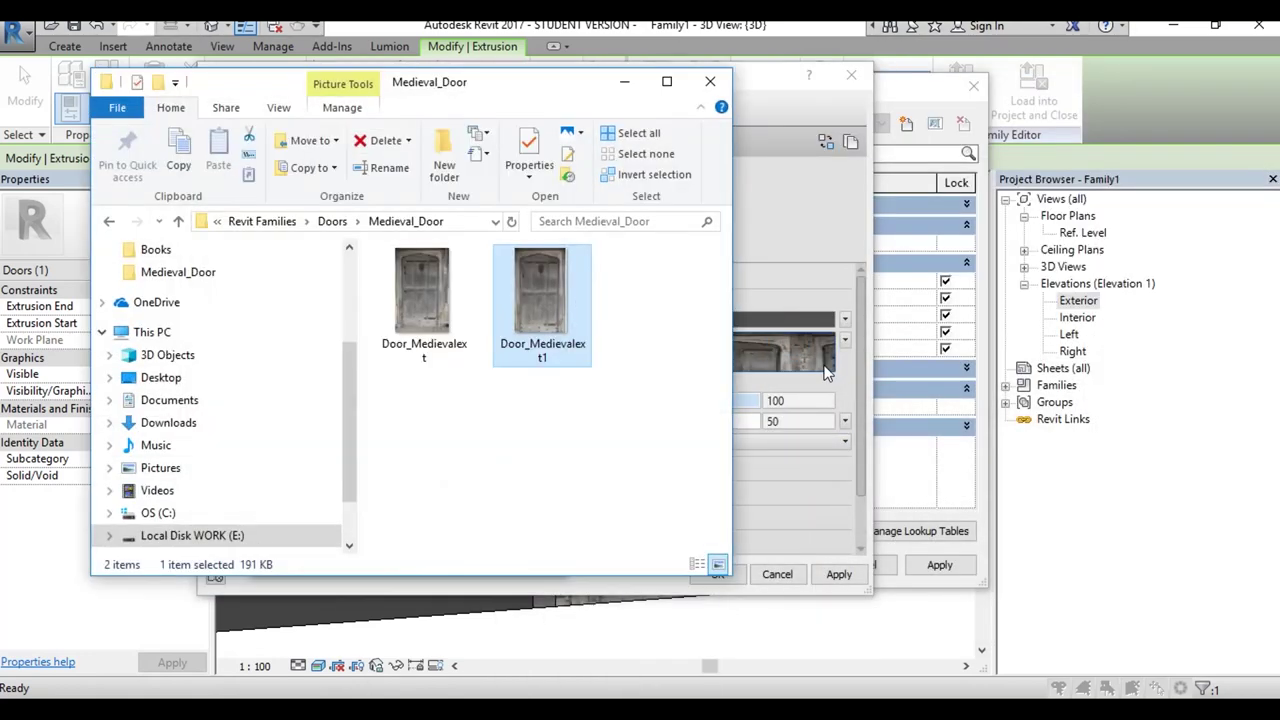
pyautogui.click(686, 600)
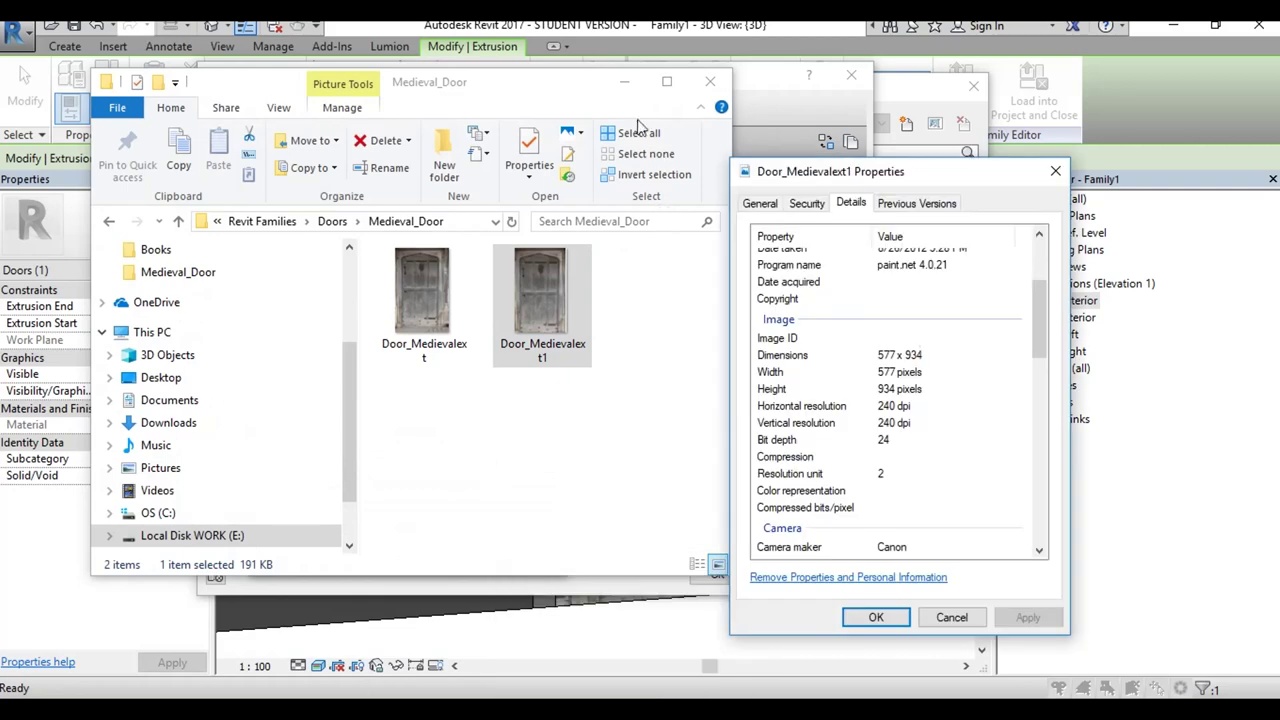
pyautogui.moveTo(802, 172)
pyautogui.mouseDown()
pyautogui.moveTo(903, 172)
pyautogui.moveTo(883, 165)
pyautogui.mouseUp()
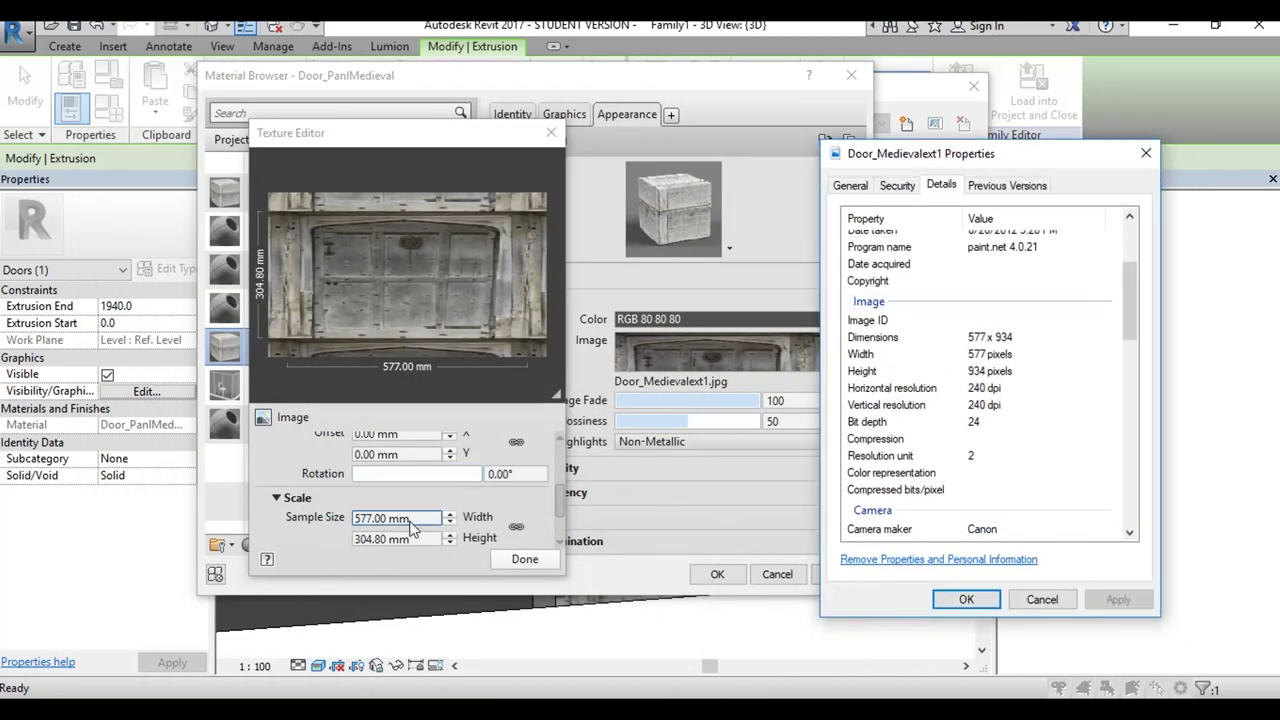
pyautogui.click(398, 538)
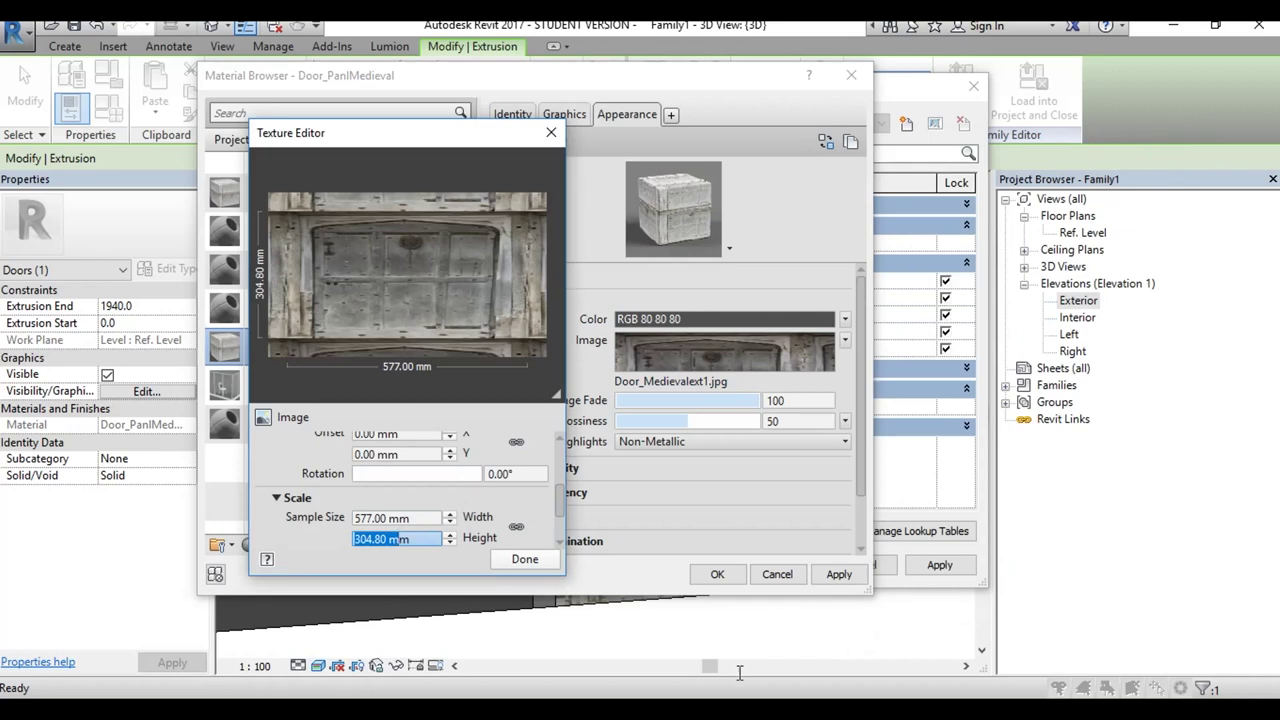
pyautogui.click(680, 652)
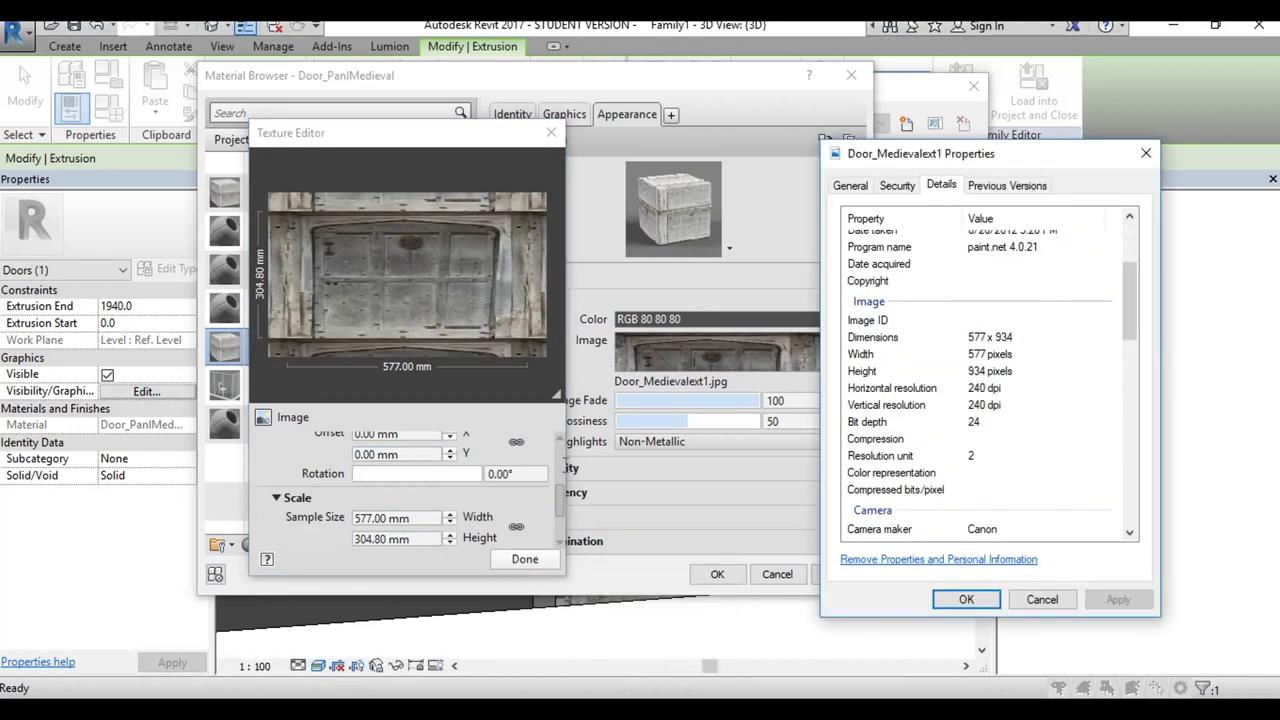
pyautogui.click(390, 539)
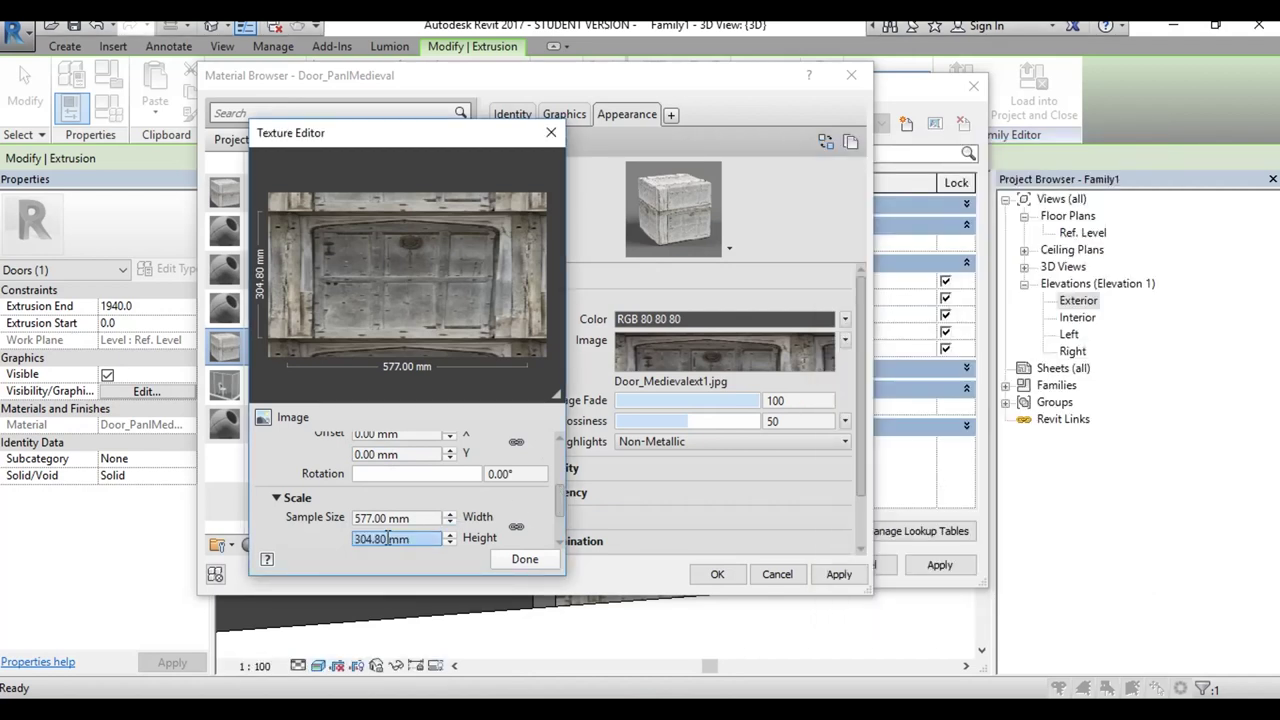
pyautogui.write('9')
pyautogui.write('34')
pyautogui.click(388, 516)
pyautogui.write('577.09')
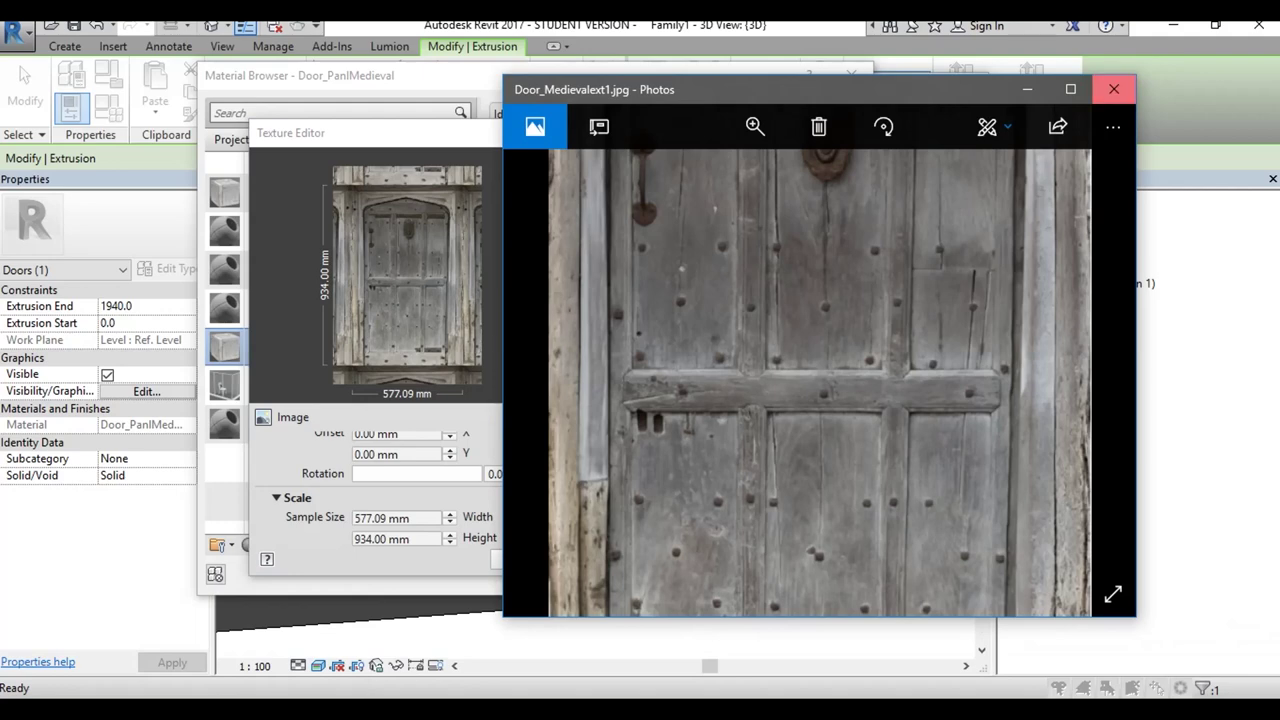
# Step: Re-enter the 577 mm width, then finish the Texture Editor and accept the material
pyautogui.click(1114, 88)
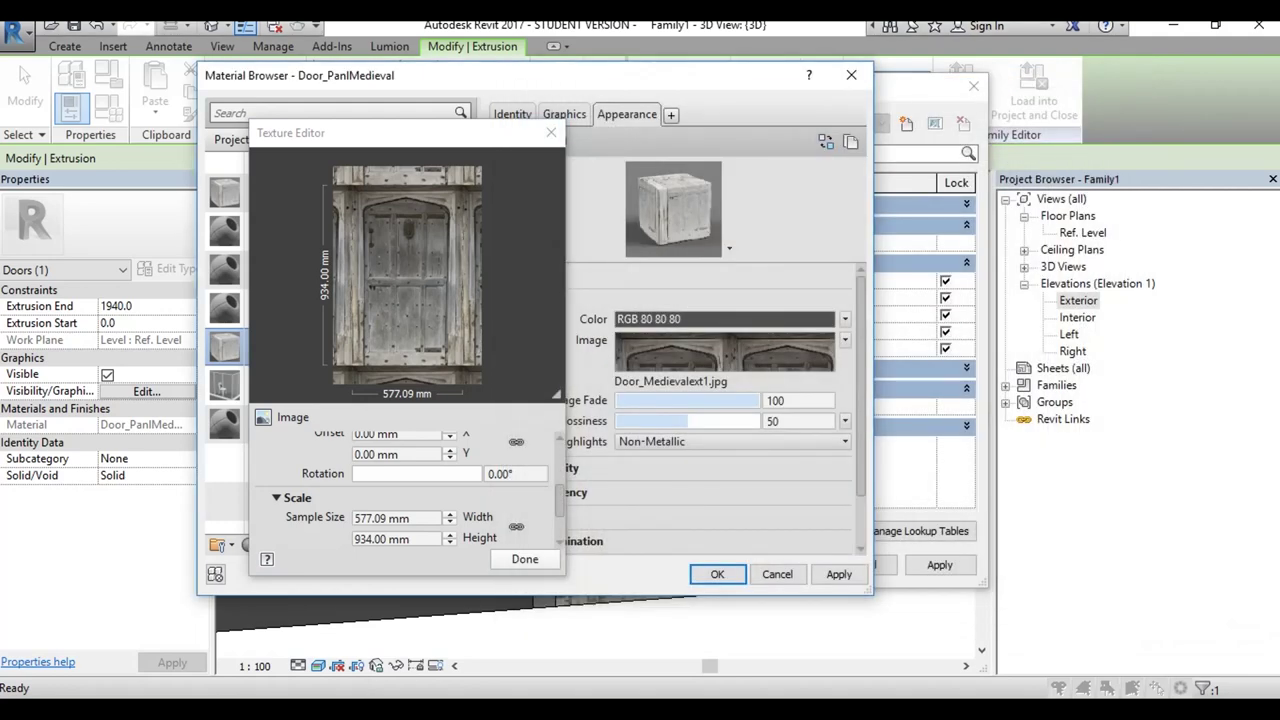
pyautogui.click(690, 650)
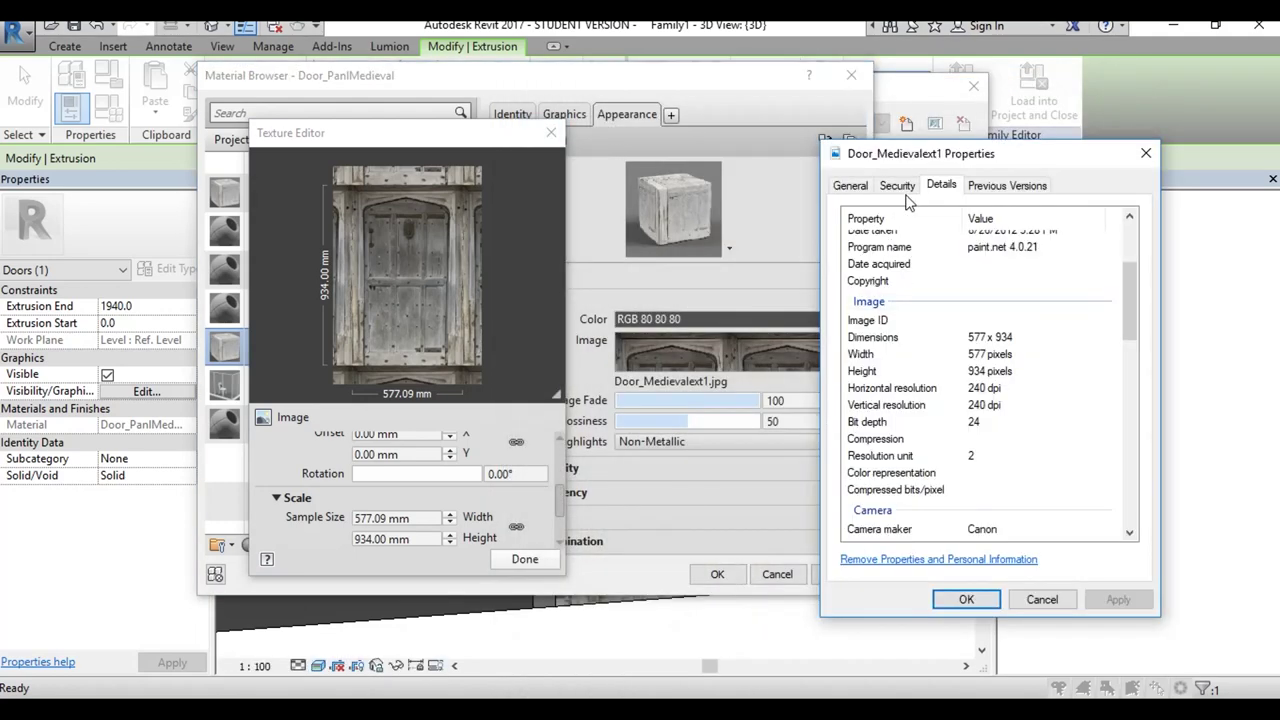
pyautogui.moveTo(922, 153)
pyautogui.mouseDown()
pyautogui.moveTo(957, 115)
pyautogui.moveTo(996, 102)
pyautogui.mouseUp()
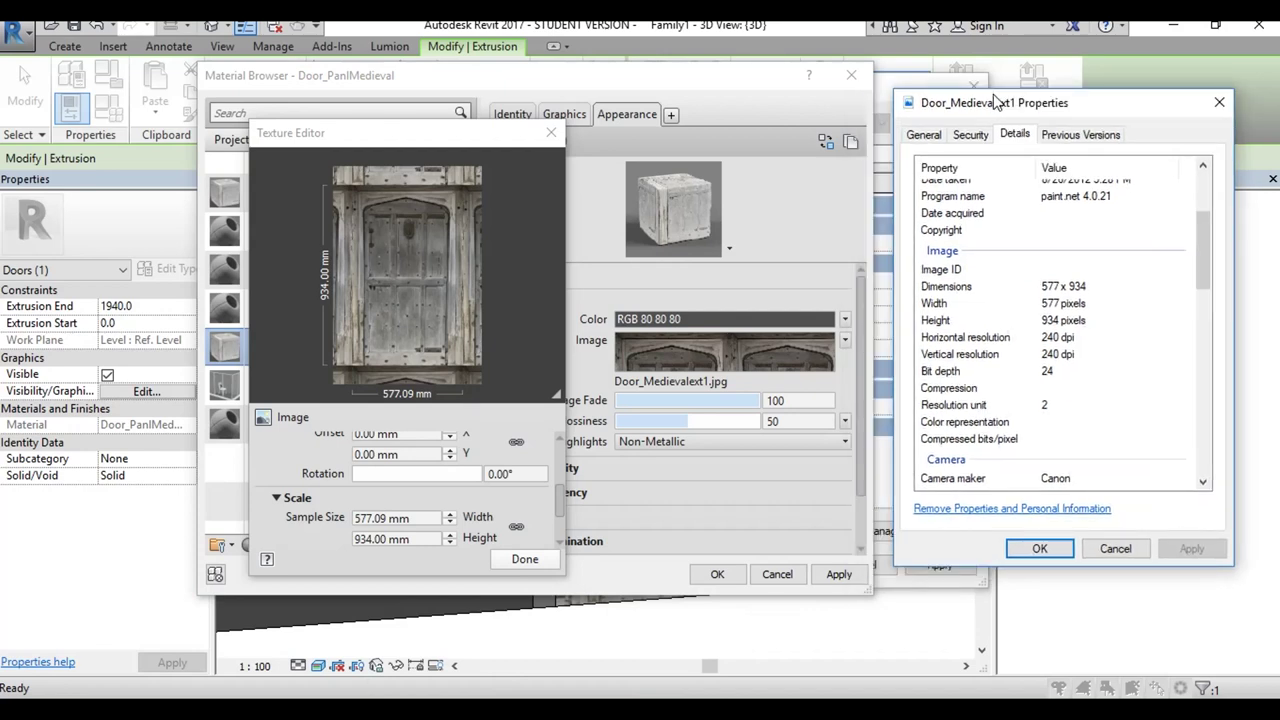
pyautogui.click(373, 518)
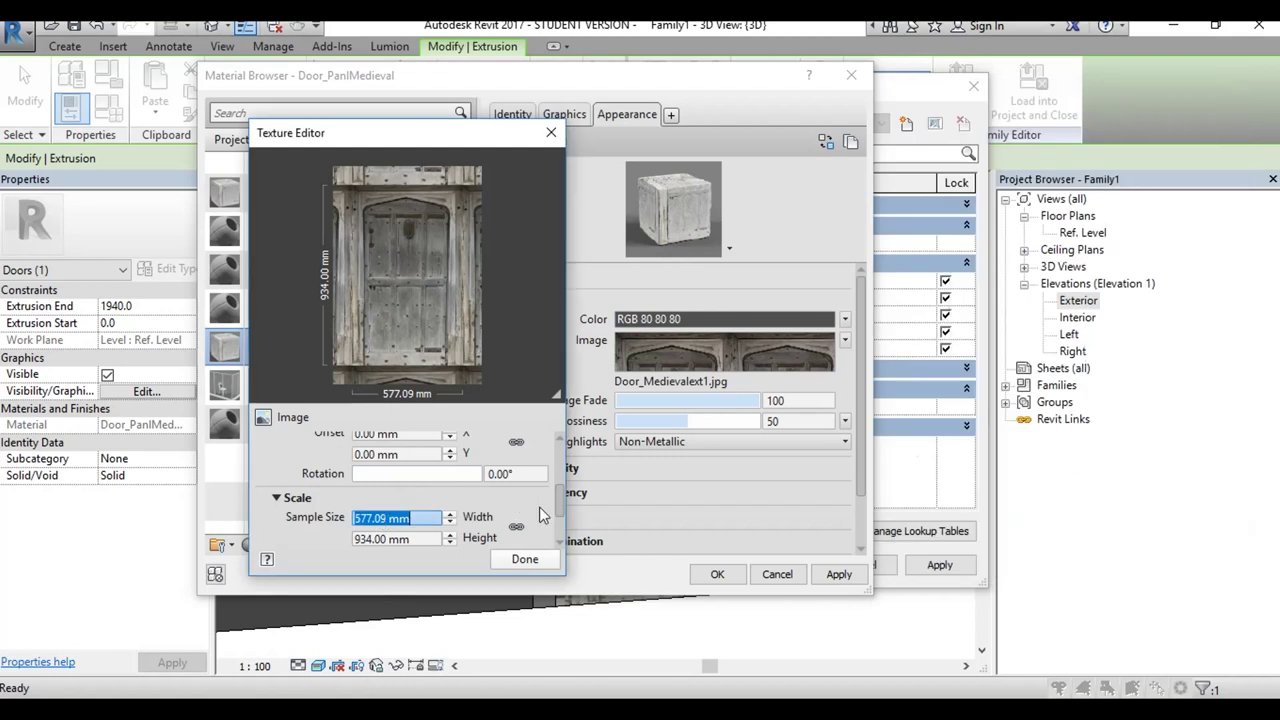
pyautogui.write('577')
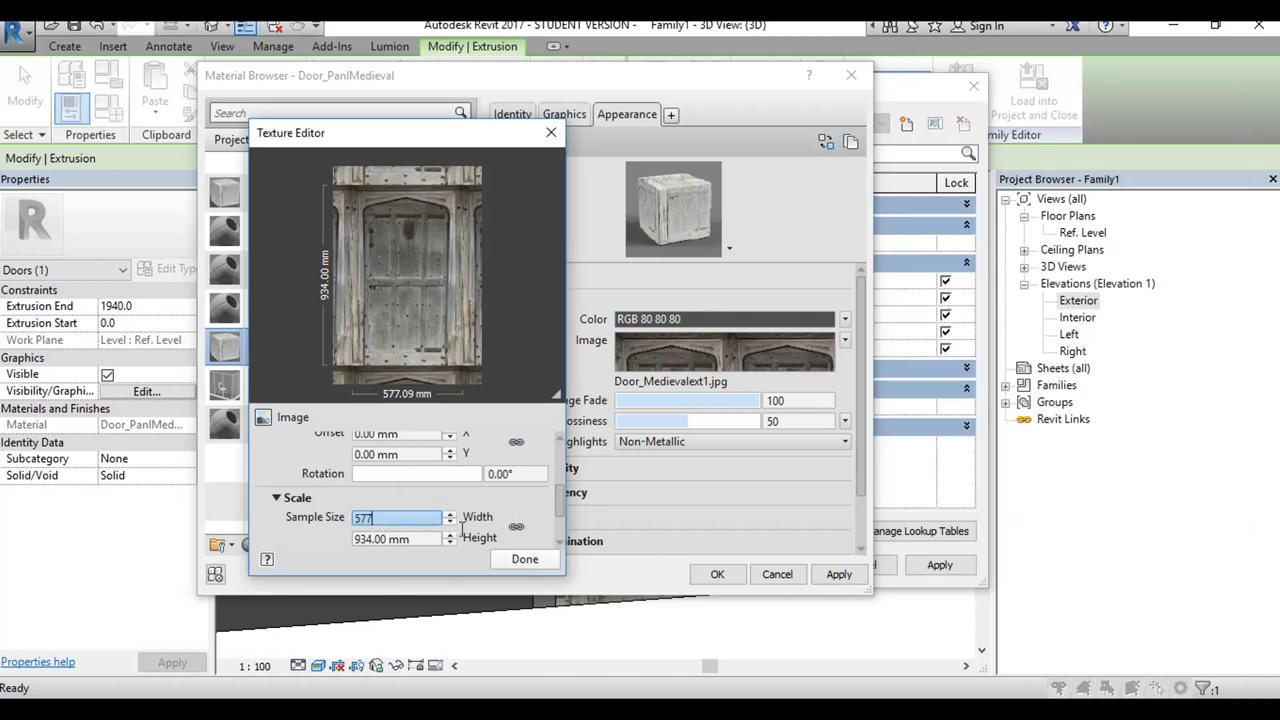
pyautogui.click(418, 542)
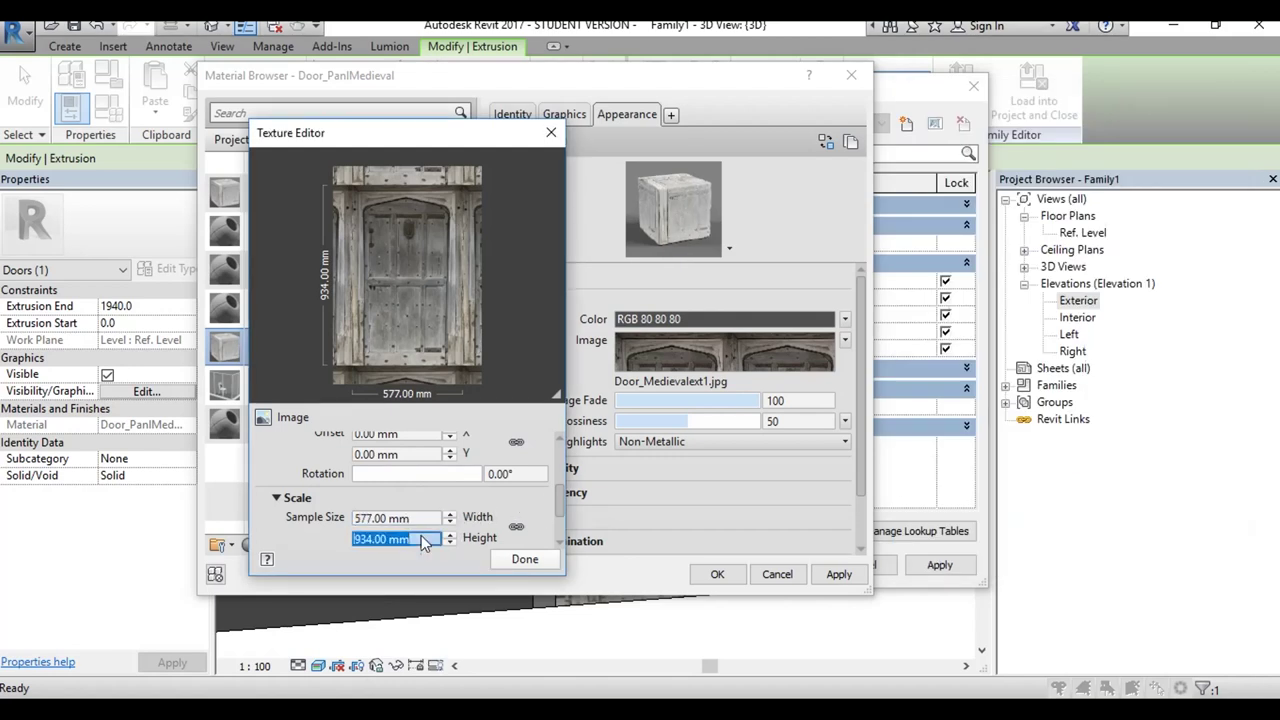
pyautogui.click(525, 559)
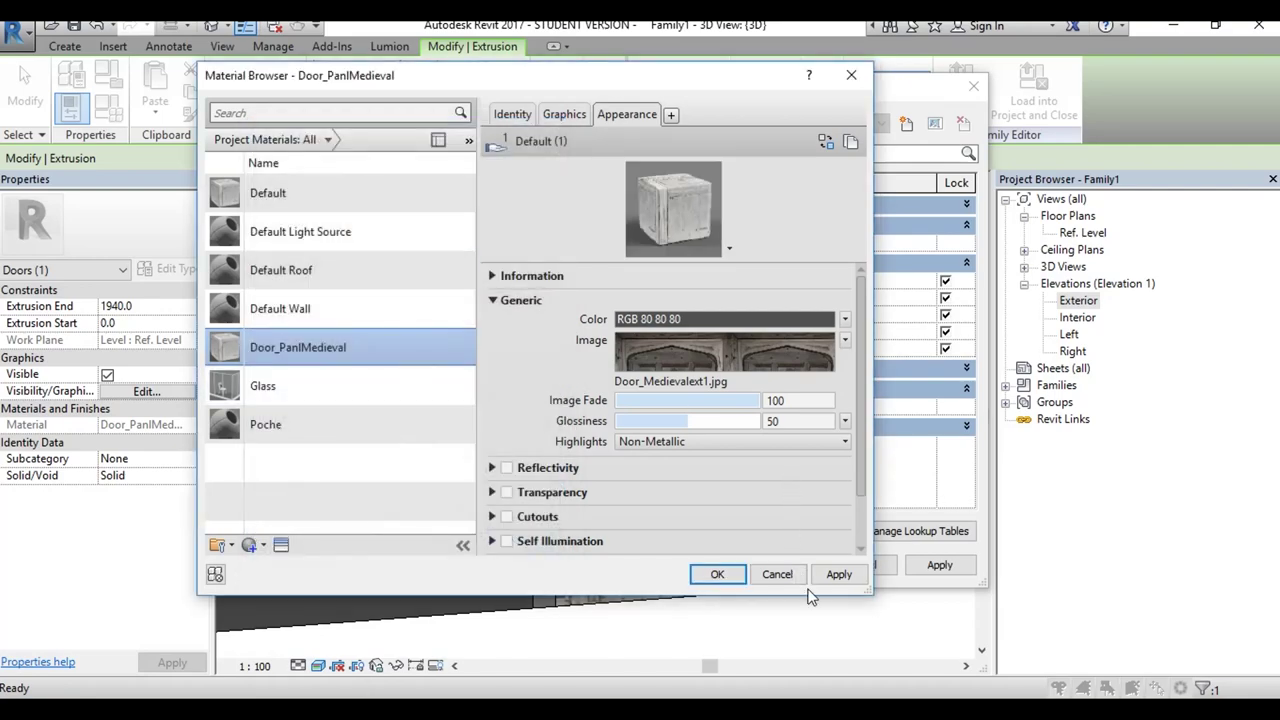
pyautogui.click(768, 578)
pyautogui.click(706, 571)
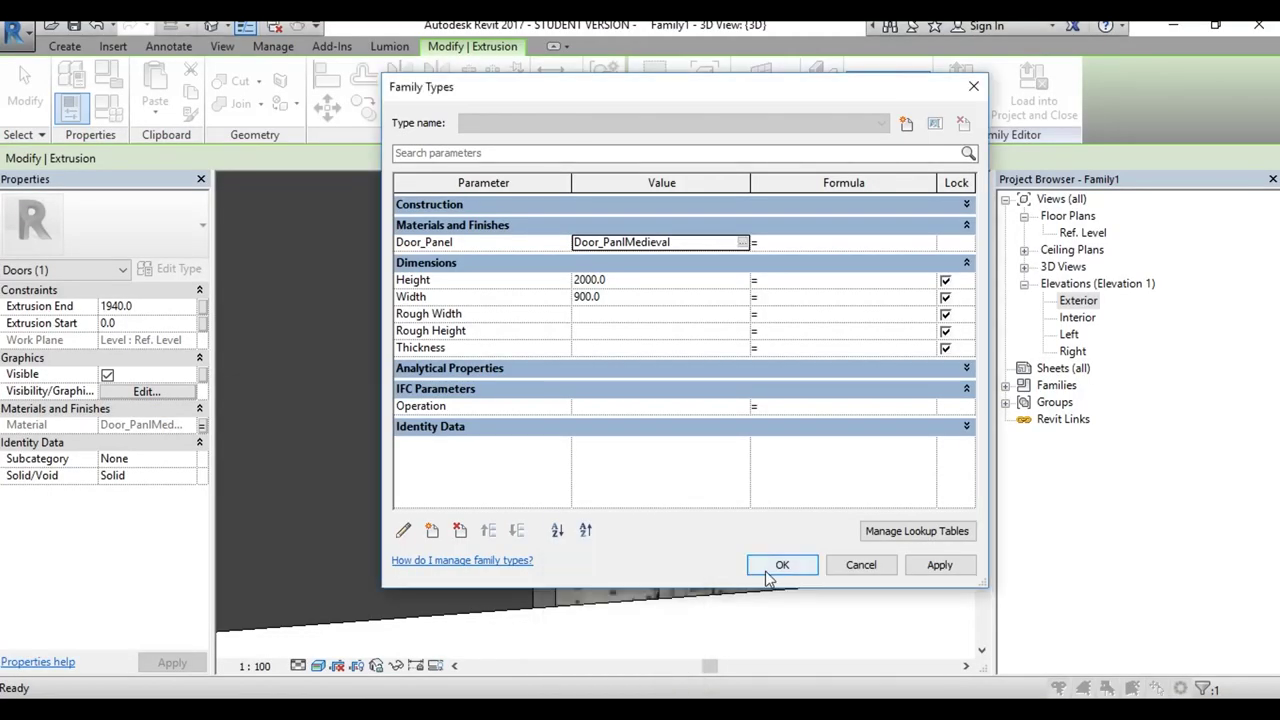
# Step: Close Family Types and orbit to a straight-on view of the door
pyautogui.click(940, 567)
pyautogui.click(783, 566)
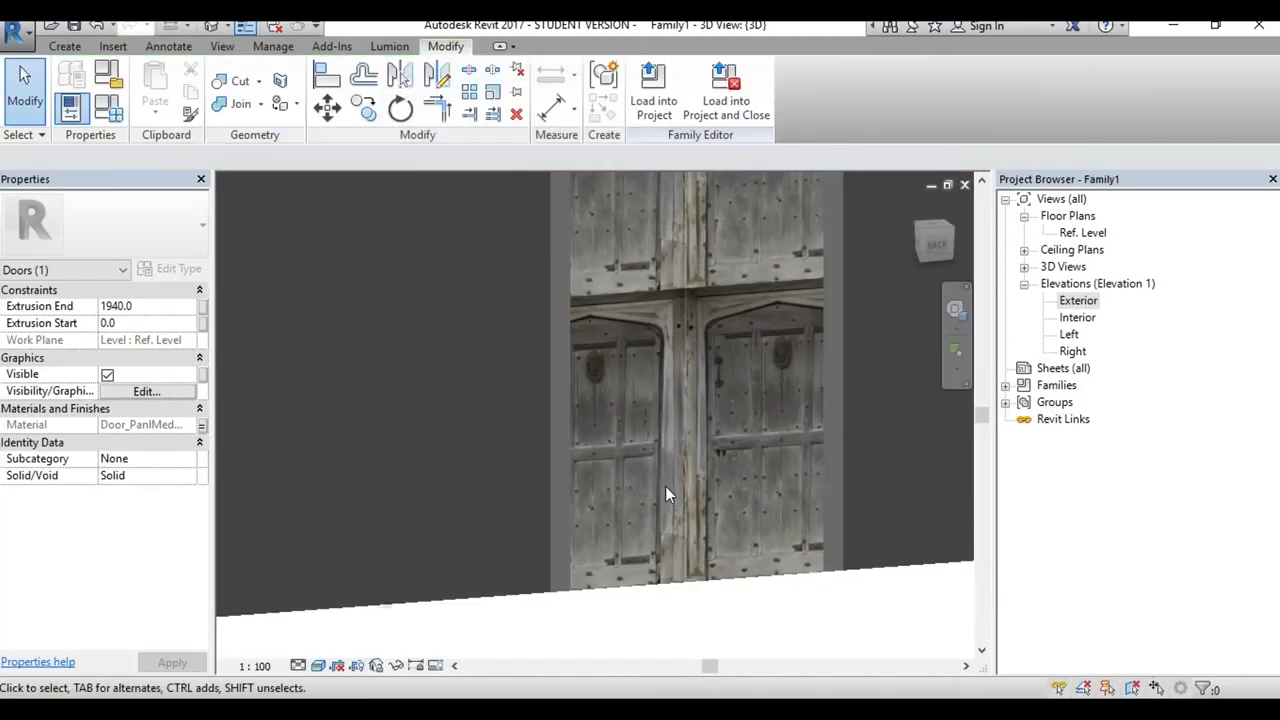
pyautogui.moveTo(938, 258); pyautogui.dragTo(789, 431)
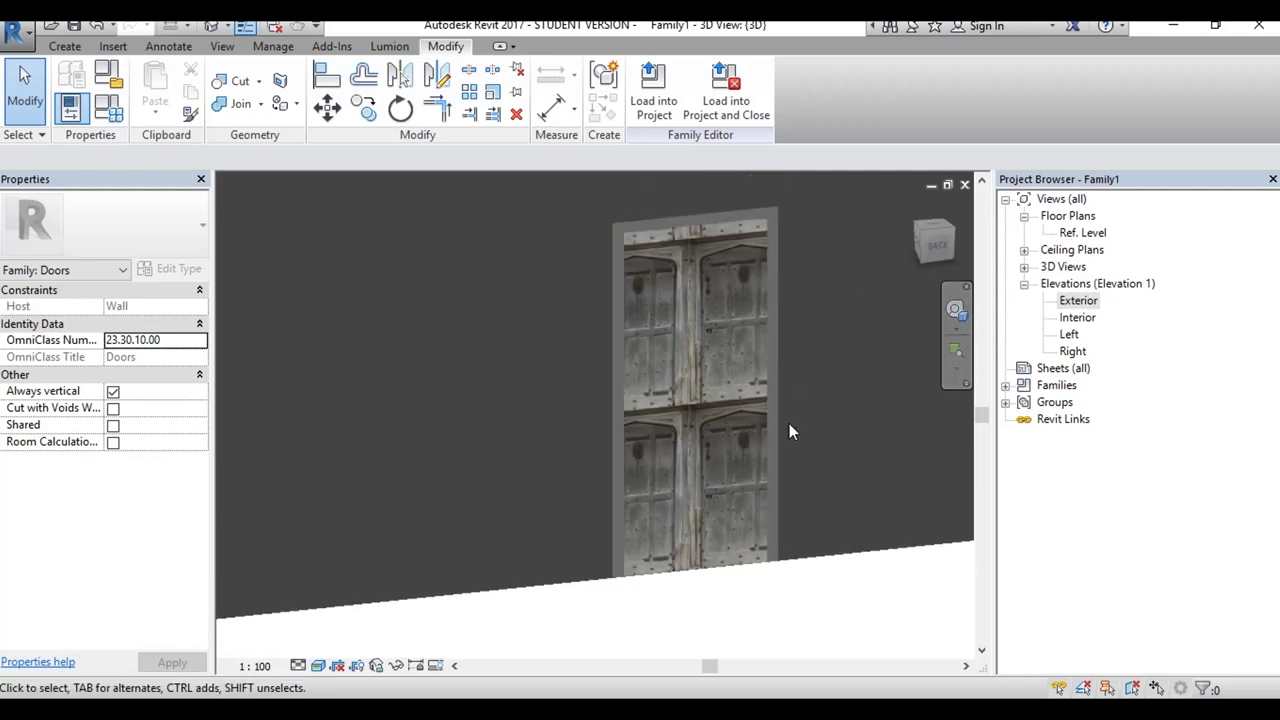
pyautogui.keyDown('shift'); pyautogui.moveTo(789, 431); pyautogui.dragTo(731, 251, button='middle'); pyautogui.keyUp('shift')
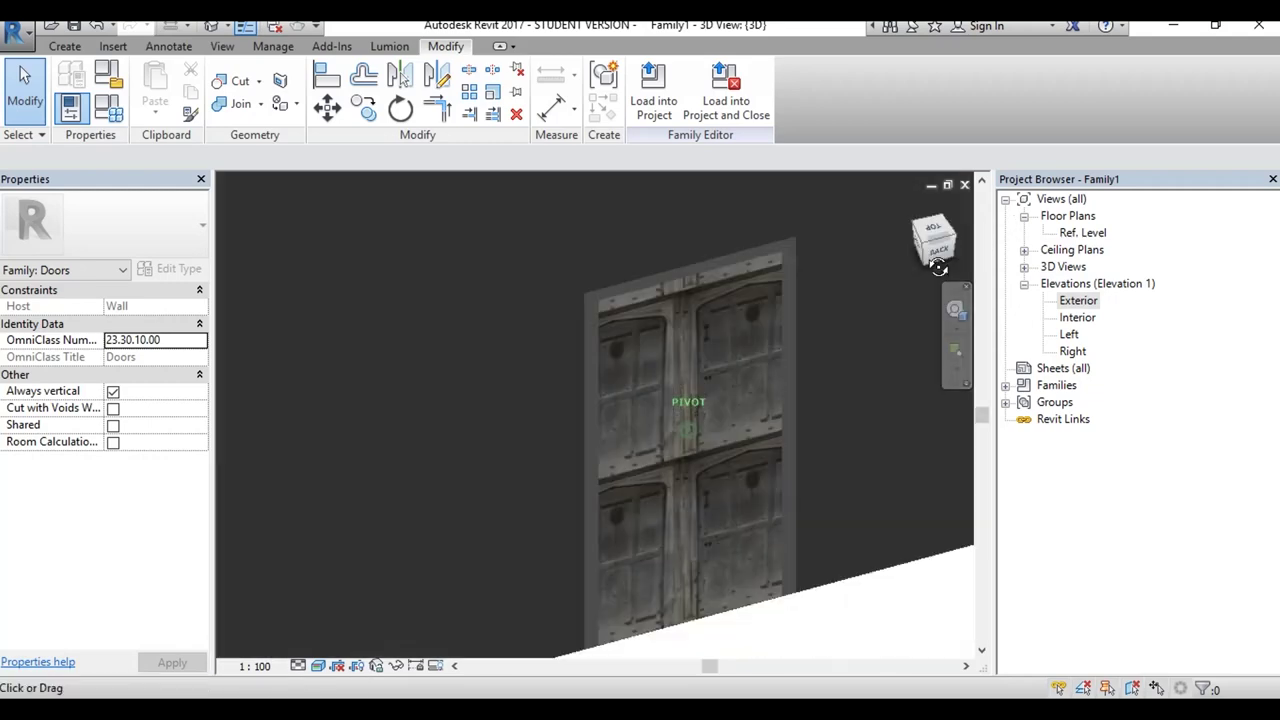
pyautogui.moveTo(938, 267)
pyautogui.mouseDown()
pyautogui.moveTo(826, 300)
pyautogui.moveTo(920, 251)
pyautogui.mouseUp()
pyautogui.click(920, 251)
# Step: Orbit to an angled view and zoom into the 577 × 934 mm door texture
pyautogui.keyDown('shift'); pyautogui.moveTo(233, 201); pyautogui.dragTo(757, 428, button='middle'); pyautogui.keyUp('shift')
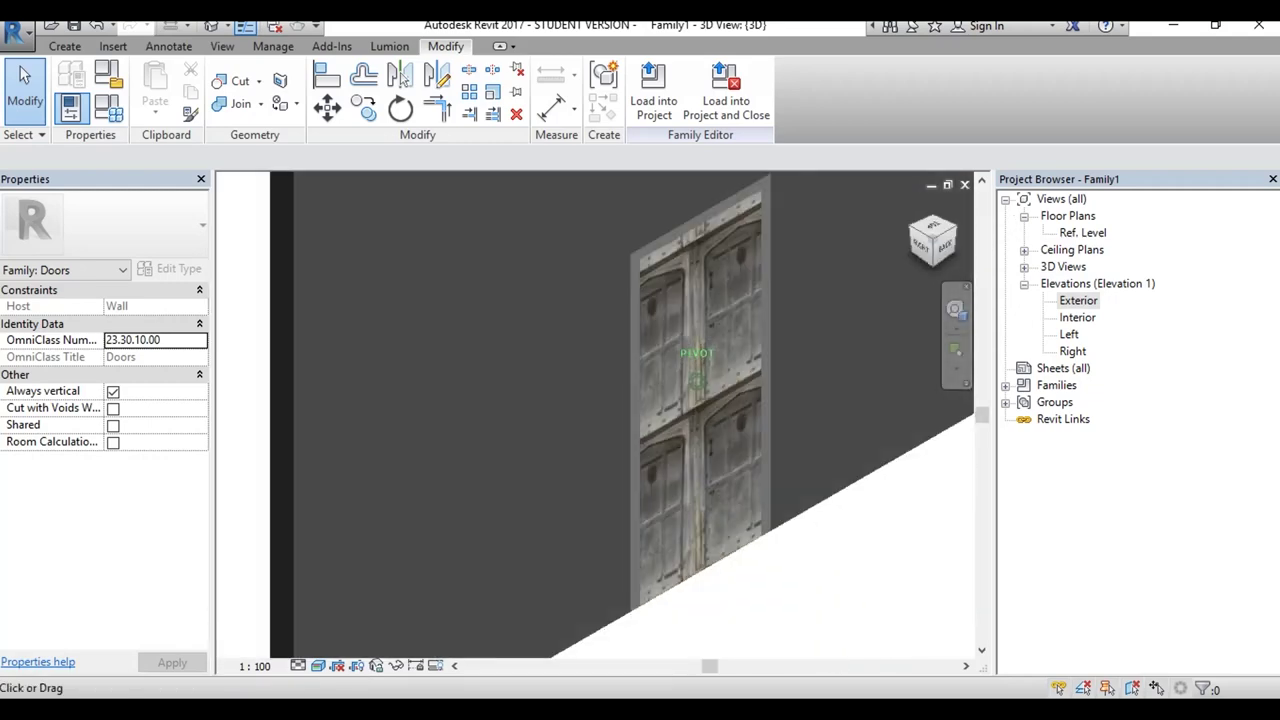
pyautogui.scroll(2, 791, 414)
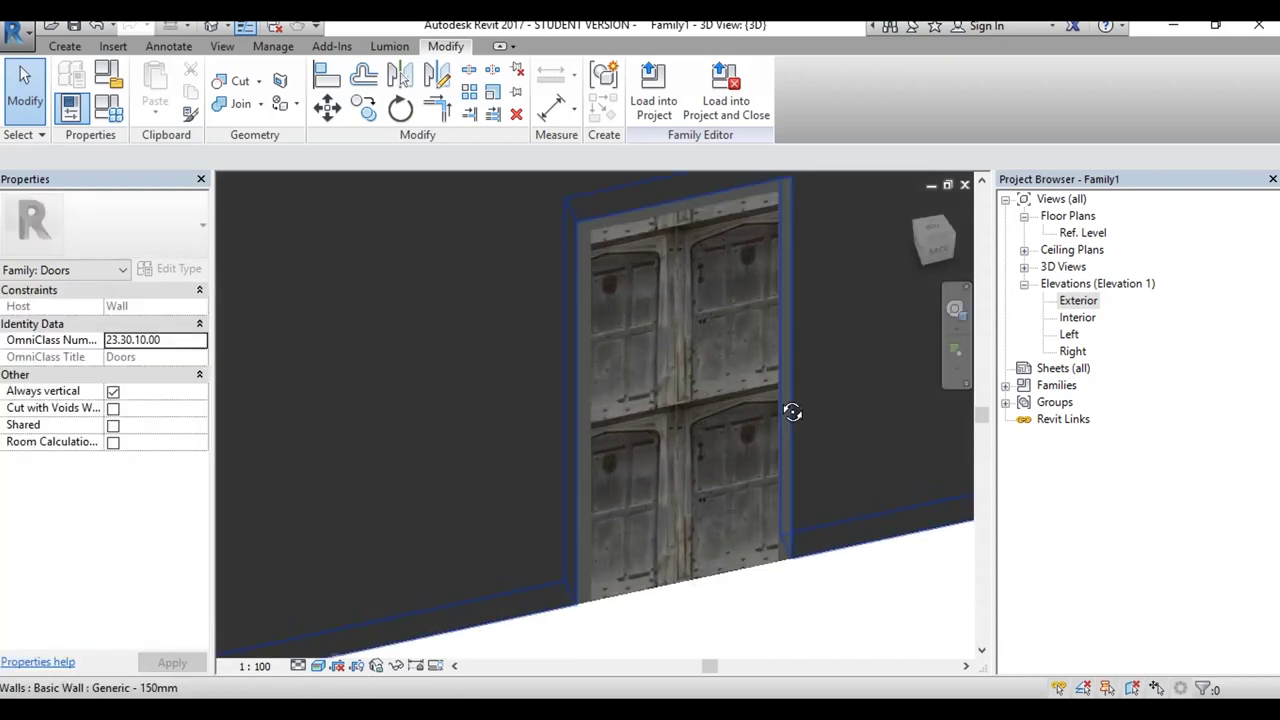
pyautogui.scroll(2, 726, 545)
pyautogui.scroll(1, 646, 637)
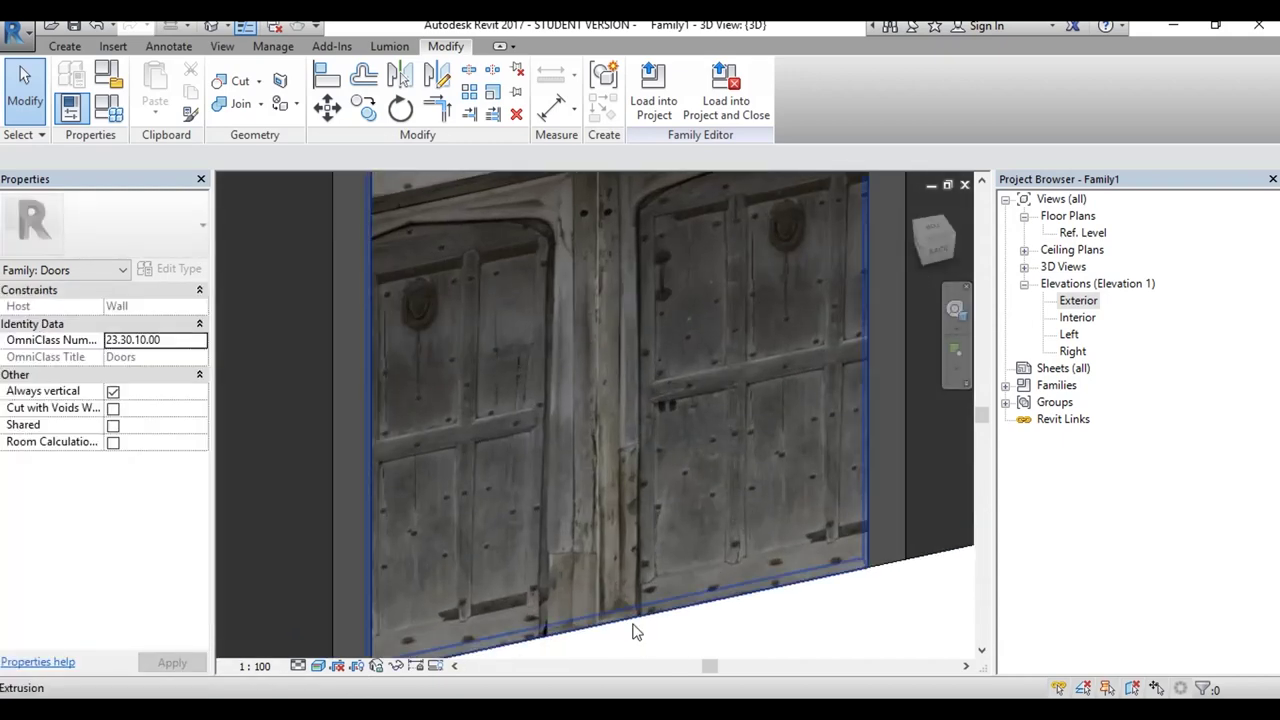